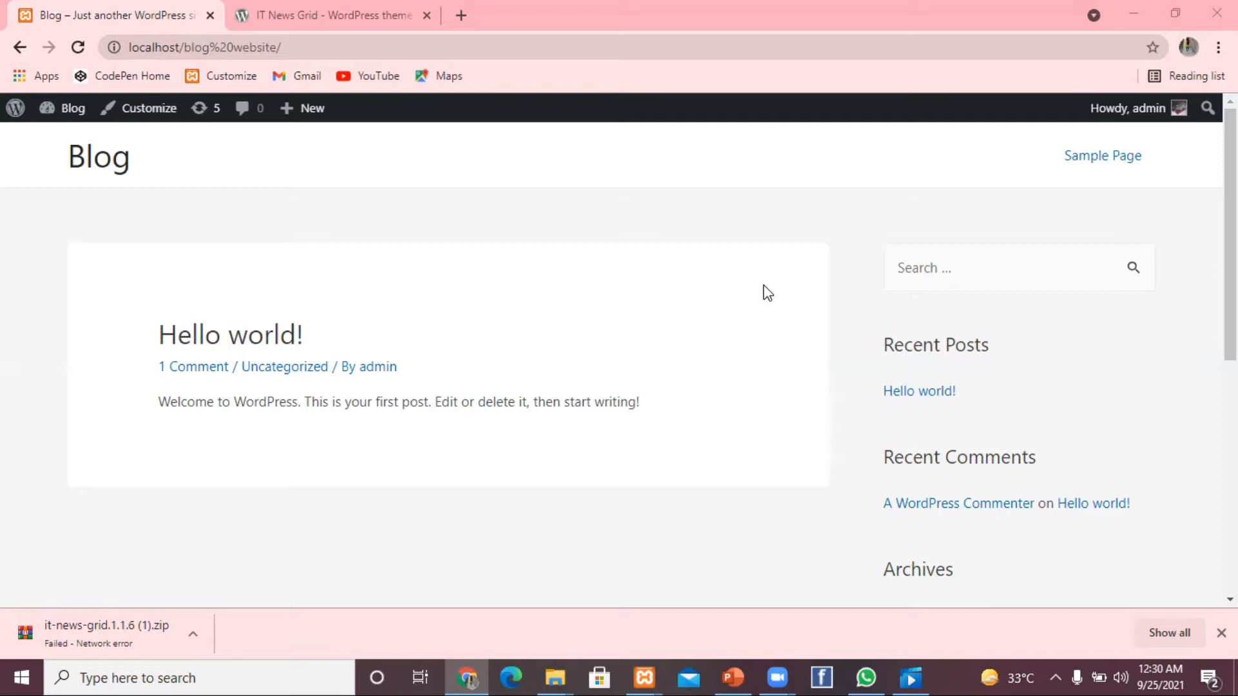
# Open the theme customizer for the blog site and look through its list of sections
pyautogui.click(149, 112)
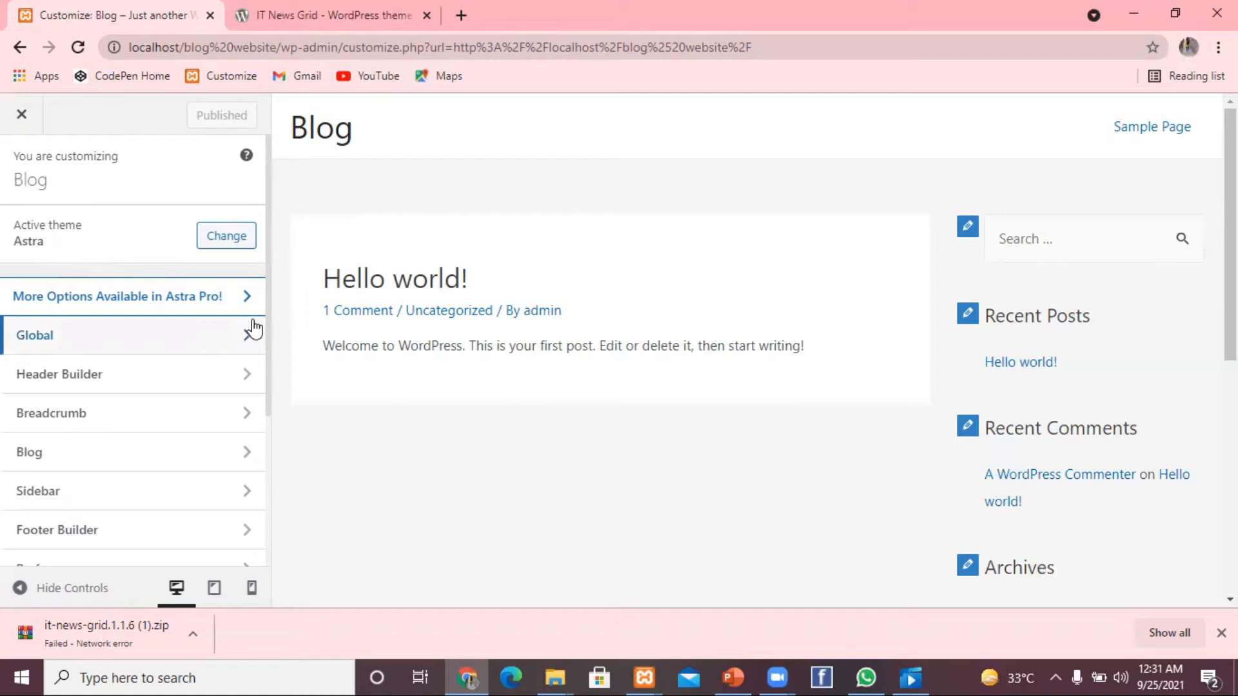
pyautogui.scroll(-1, 265, 335)
pyautogui.moveTo(265, 334); pyautogui.dragTo(274, 416)
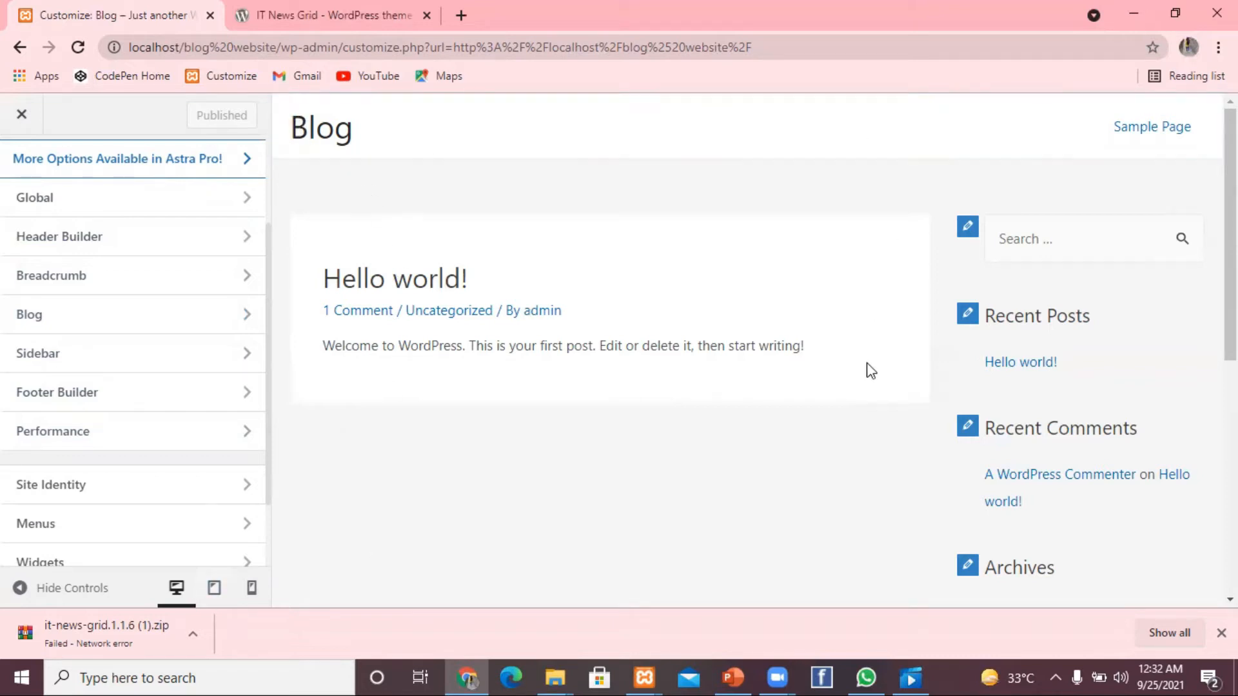
# Preview the blog page in the tablet and mobile layouts, and return to the desktop preview
pyautogui.click(215, 592)
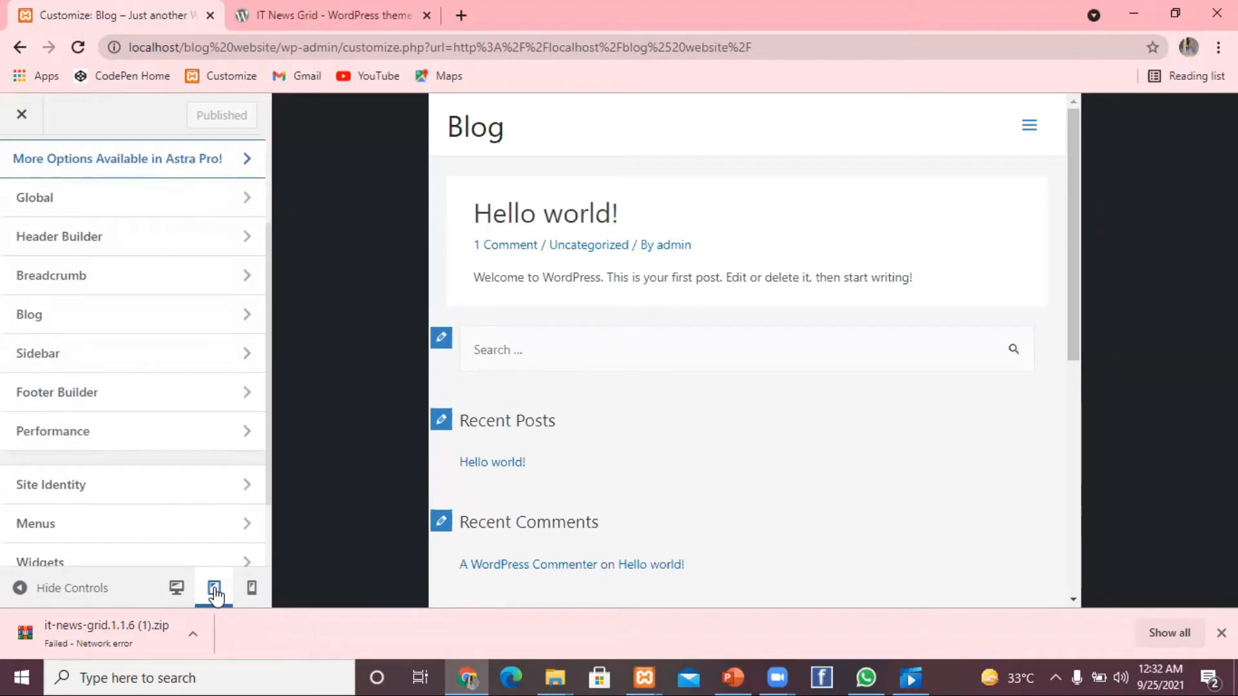
pyautogui.click(252, 595)
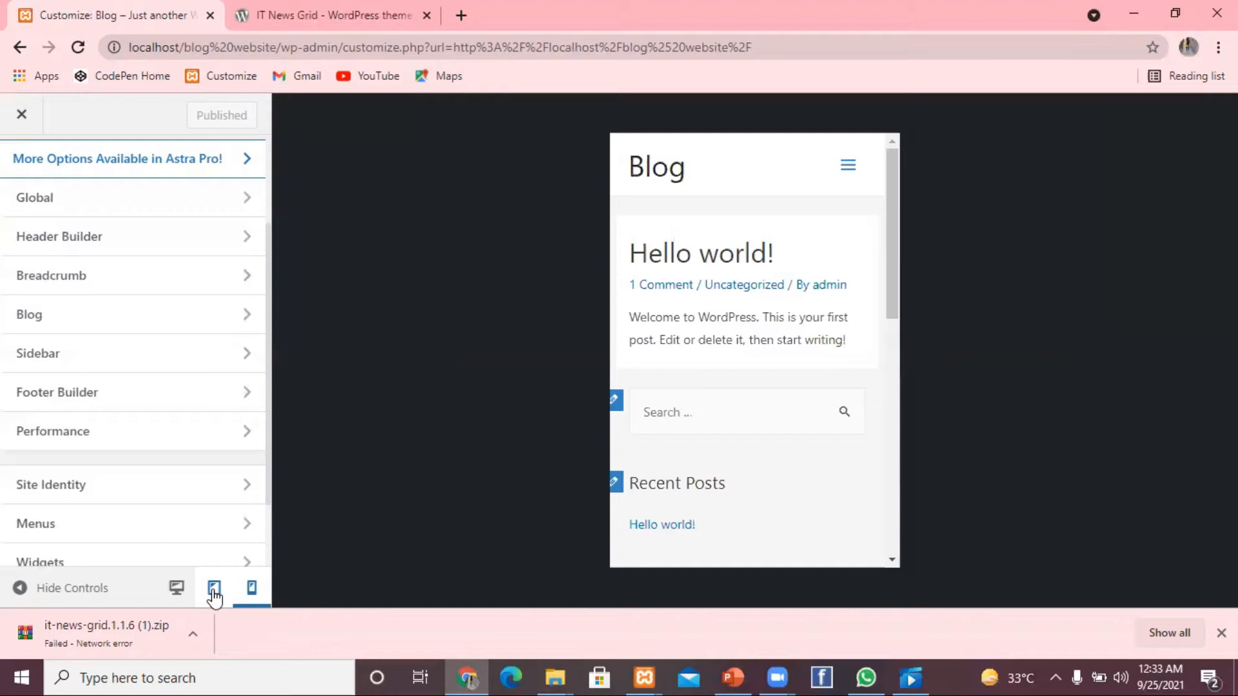
pyautogui.click(176, 589)
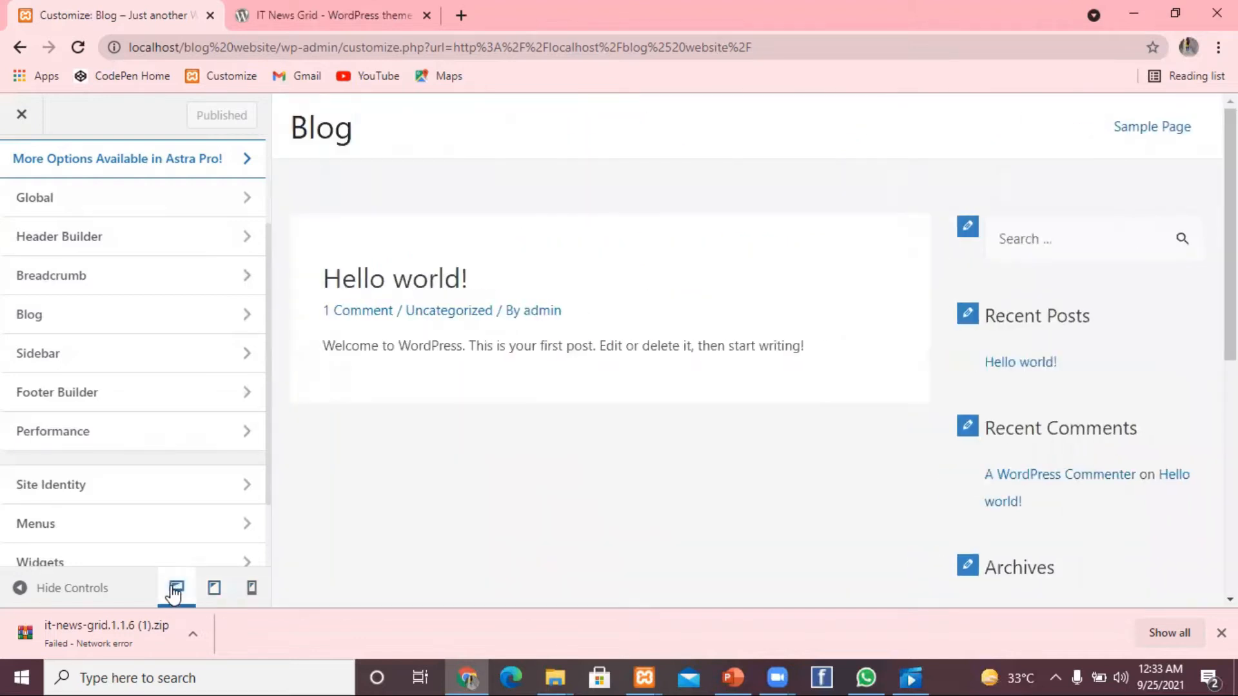
# Apply the sixth typography preset, with Work Sans body text, in the global typography settings
pyautogui.click(142, 213)
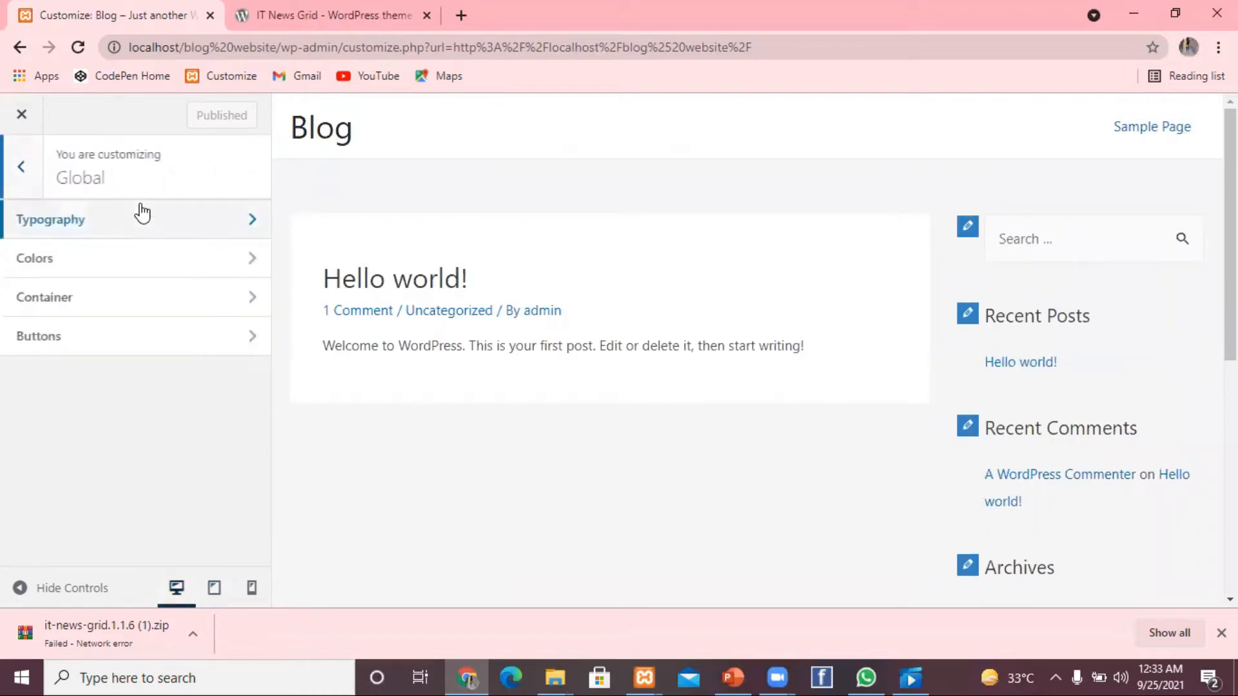
pyautogui.click(208, 219)
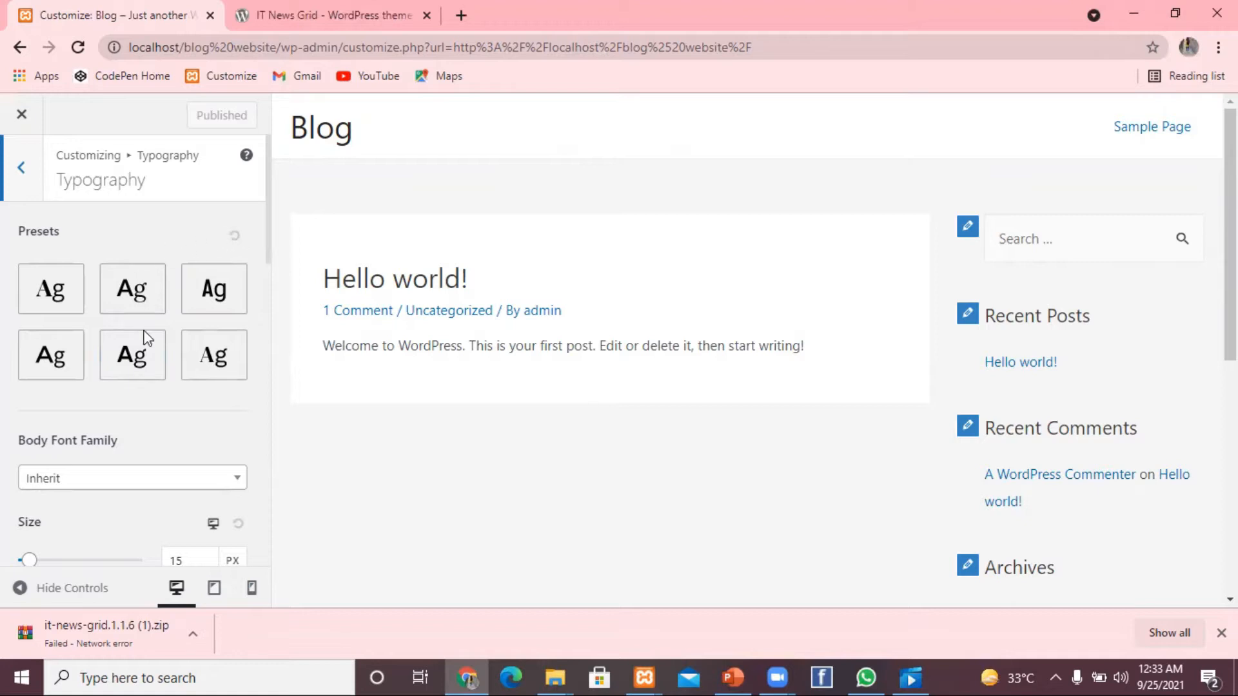
pyautogui.click(216, 360)
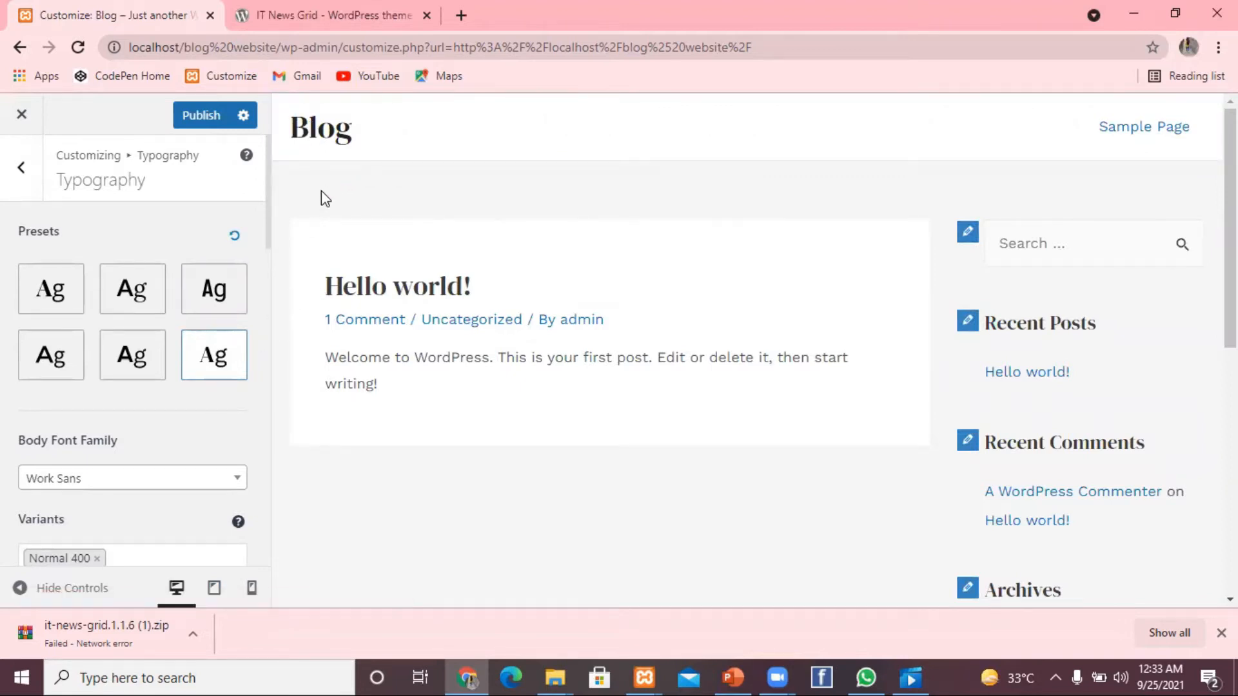
# Try the third typography preset with Gabriela as the body font, and return to the sixth preset
pyautogui.click(229, 292)
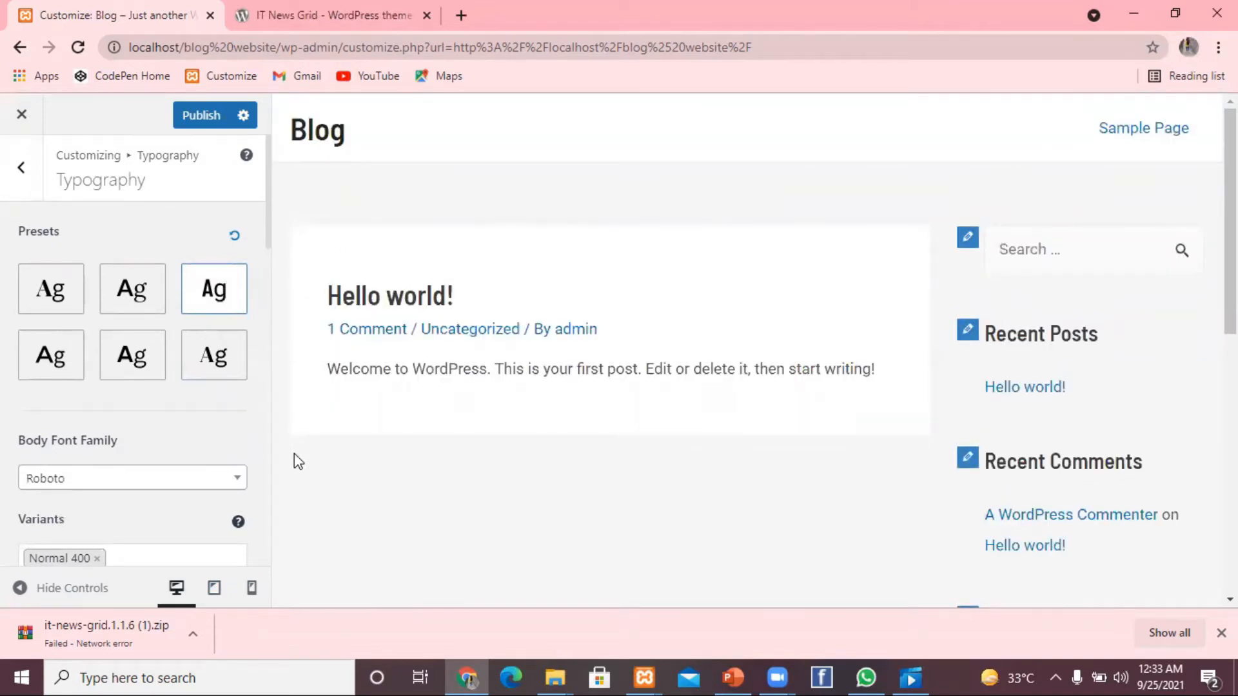
pyautogui.click(238, 484)
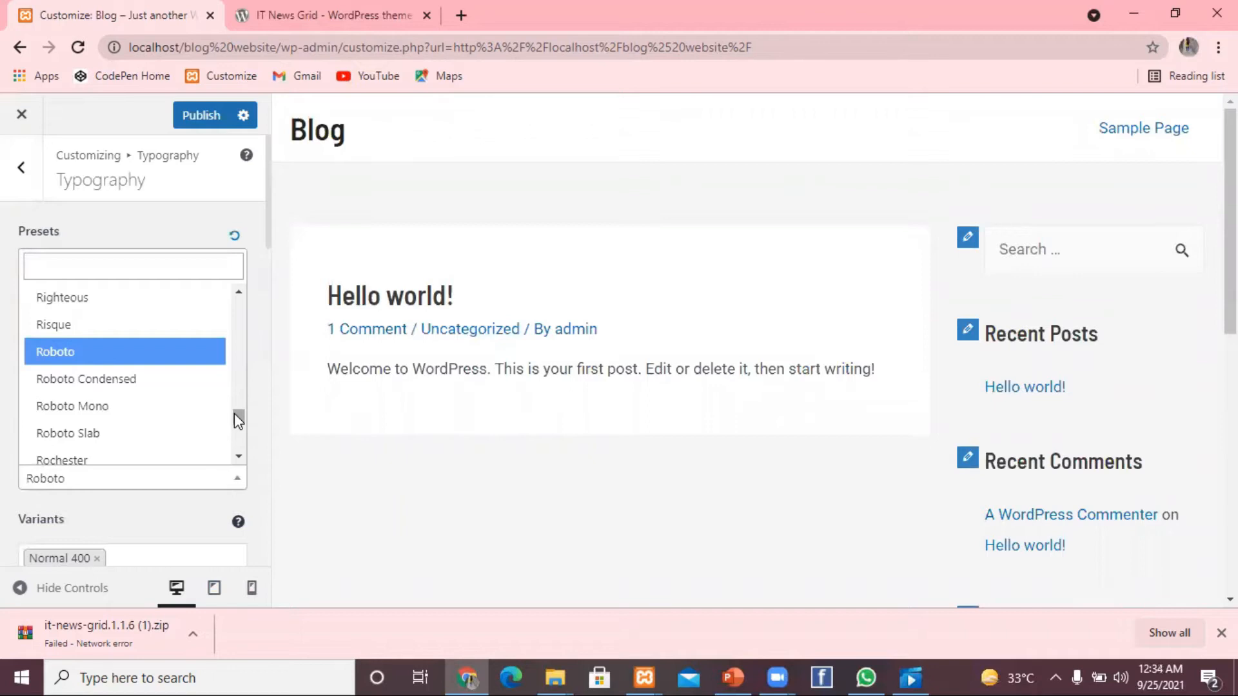
pyautogui.moveTo(234, 413); pyautogui.dragTo(235, 342)
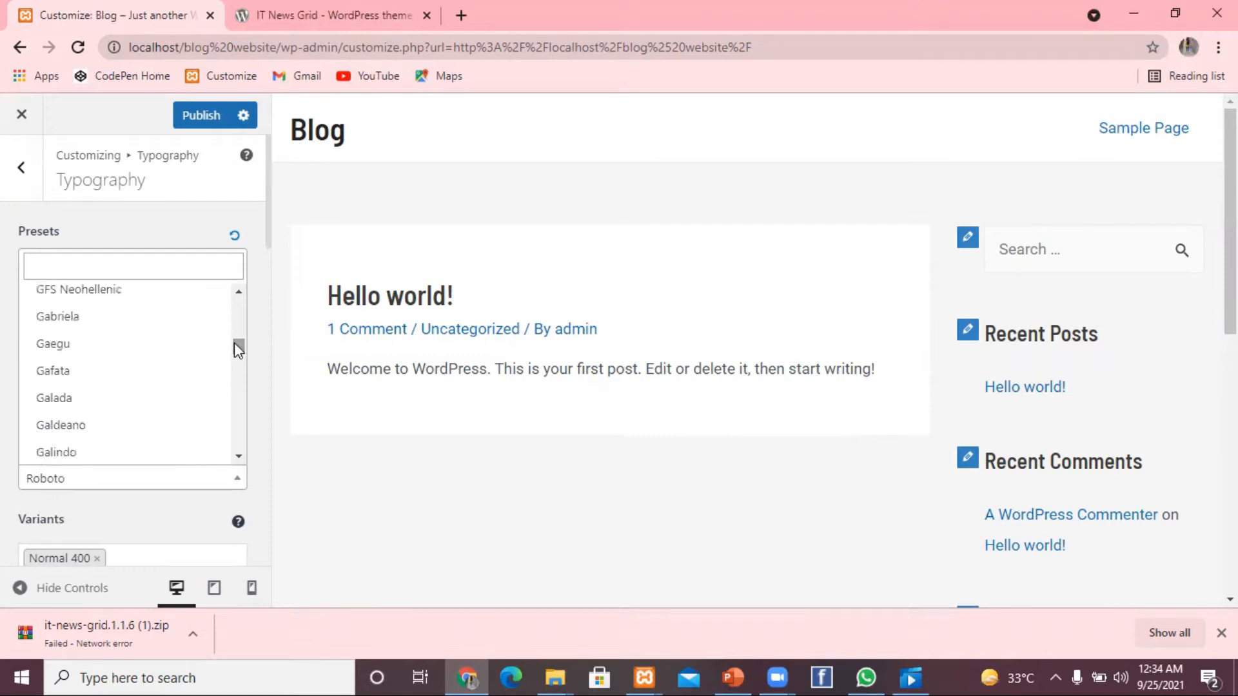
pyautogui.click(91, 316)
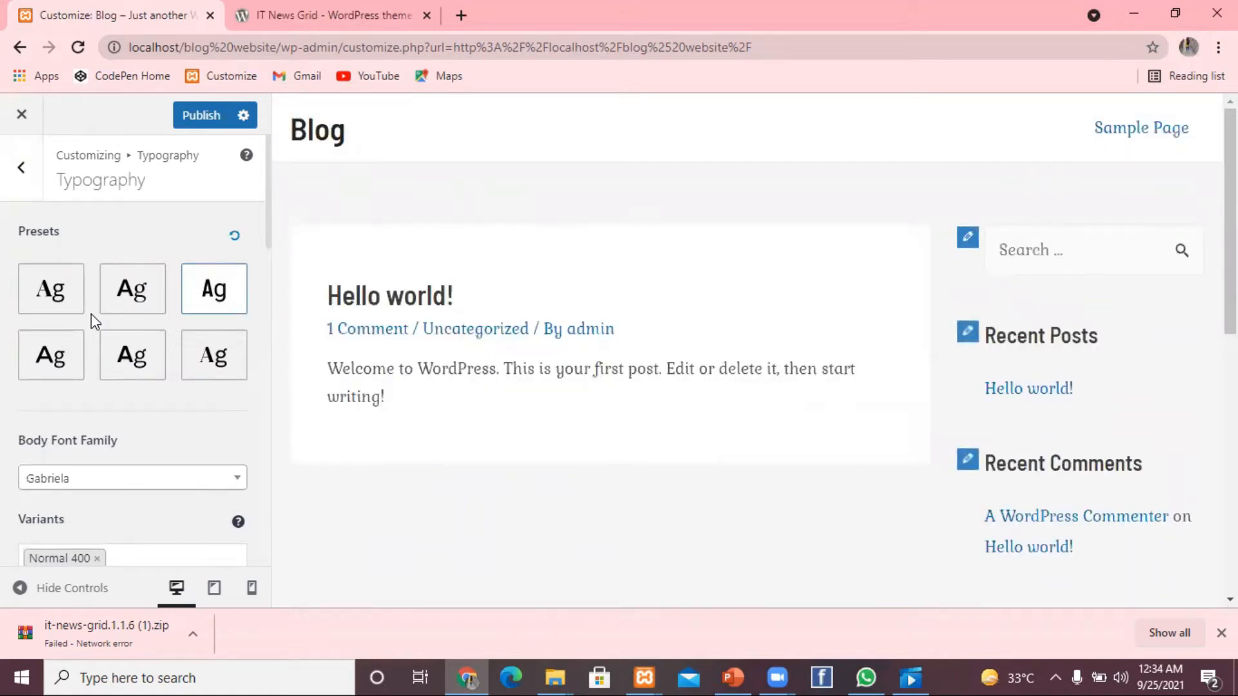
pyautogui.click(208, 387)
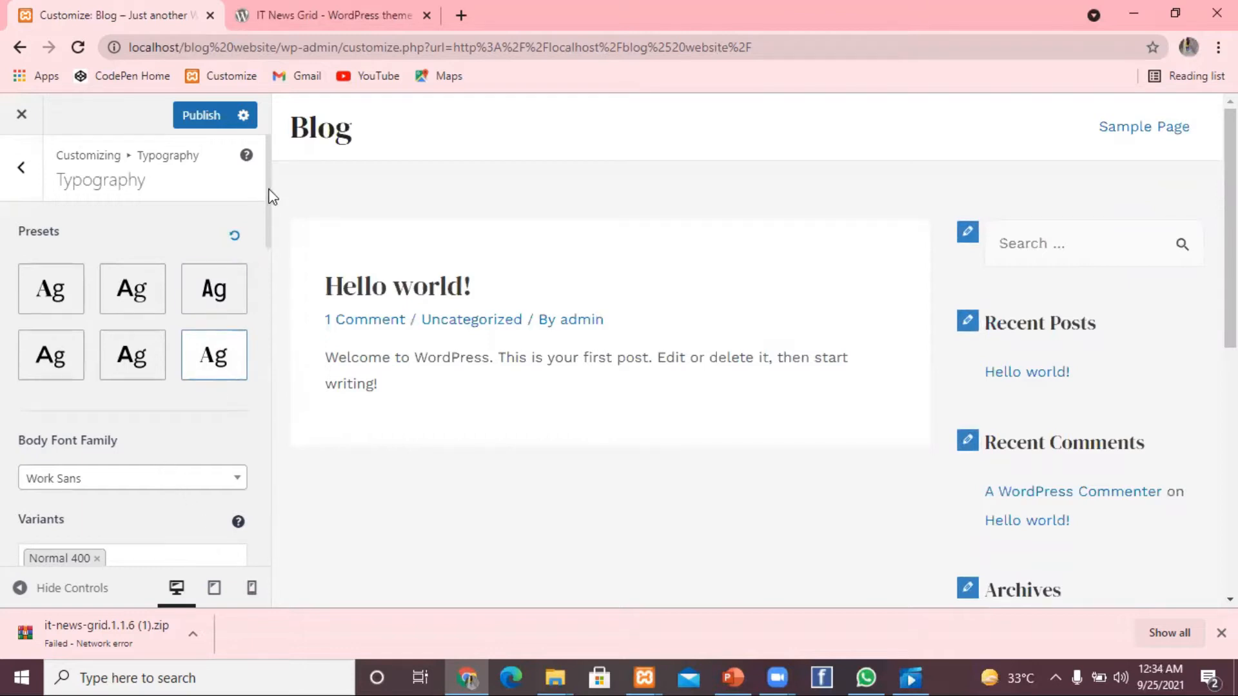
# Add the Semi-Bold 600 variant to the Work Sans body font
pyautogui.moveTo(268, 207); pyautogui.dragTo(272, 284)
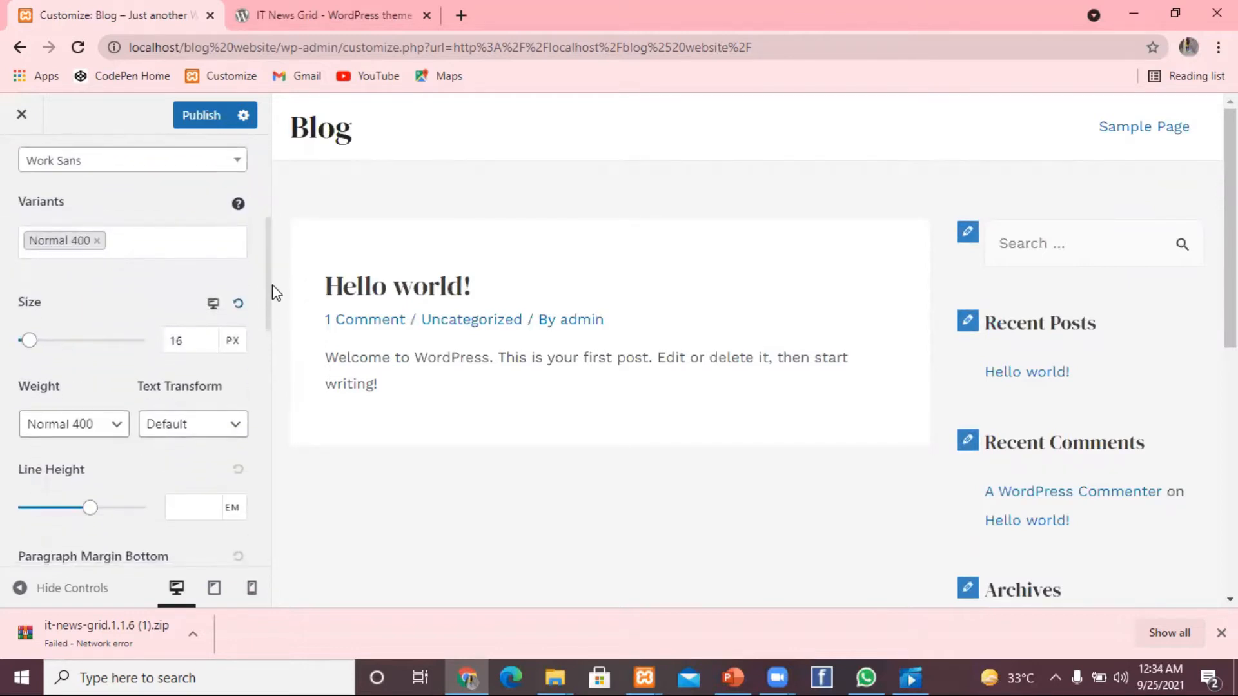
pyautogui.click(116, 240)
pyautogui.click(116, 239)
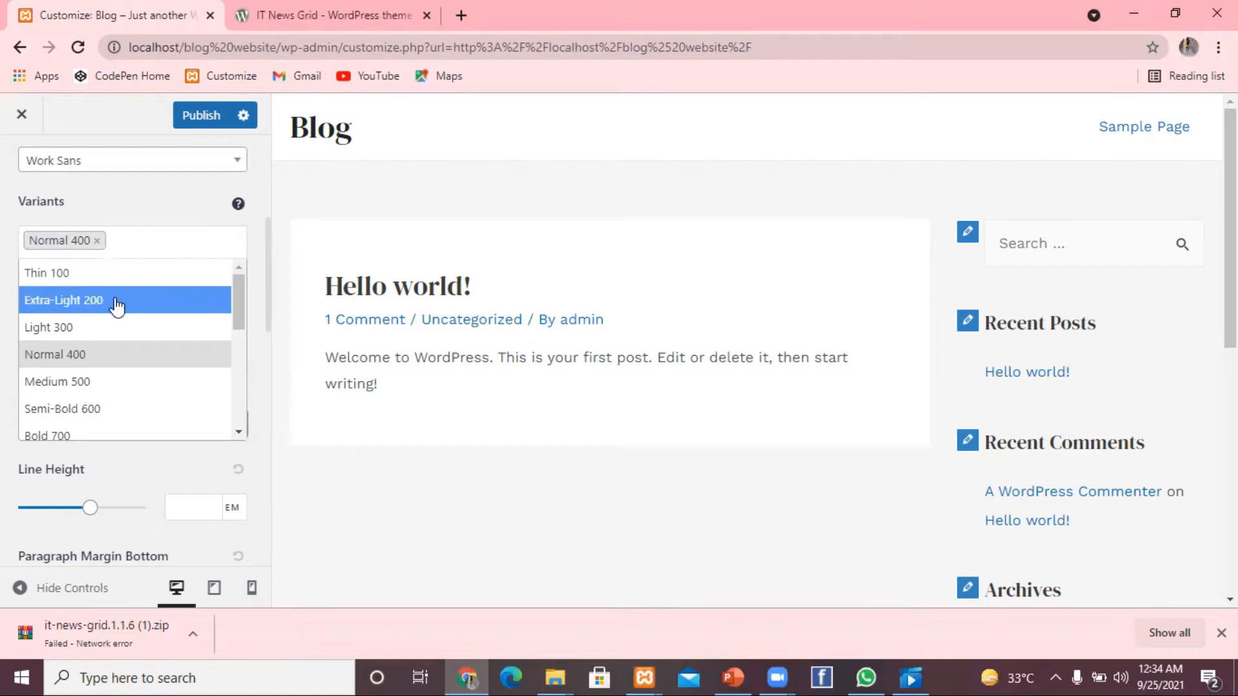
pyautogui.click(123, 413)
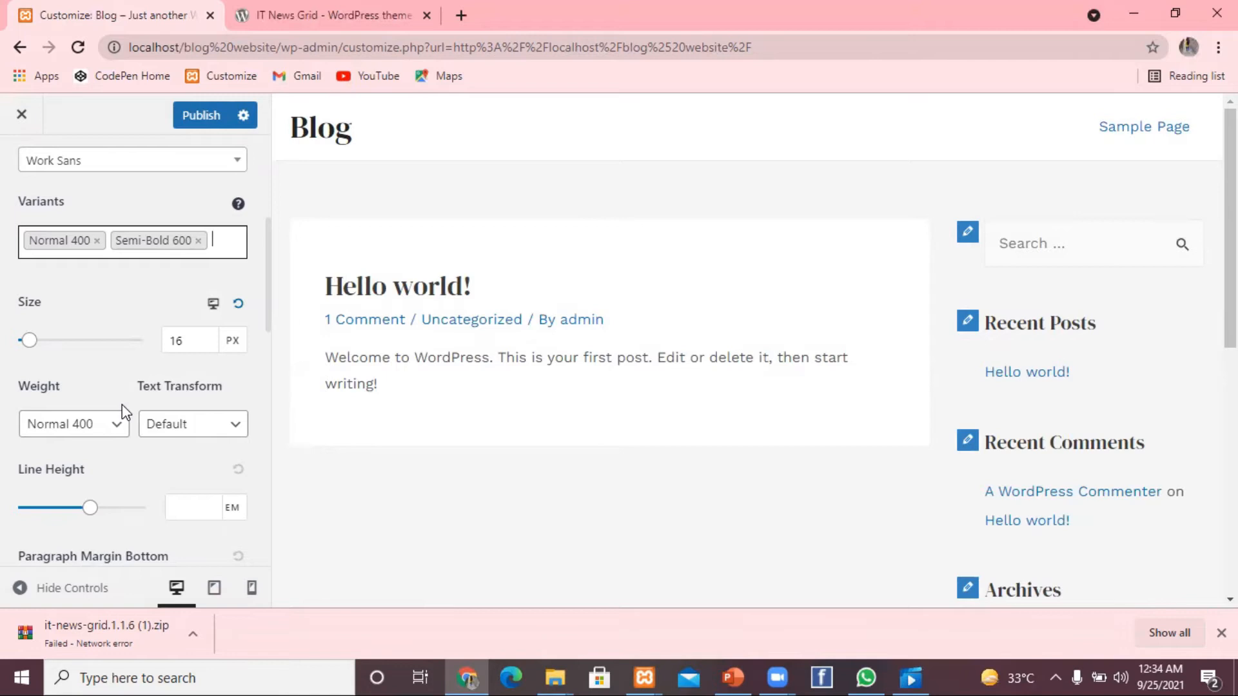
# Enlarge the body text size to 43 px and reduce its line height to 0.48 em
pyautogui.moveTo(29, 337); pyautogui.dragTo(58, 334)
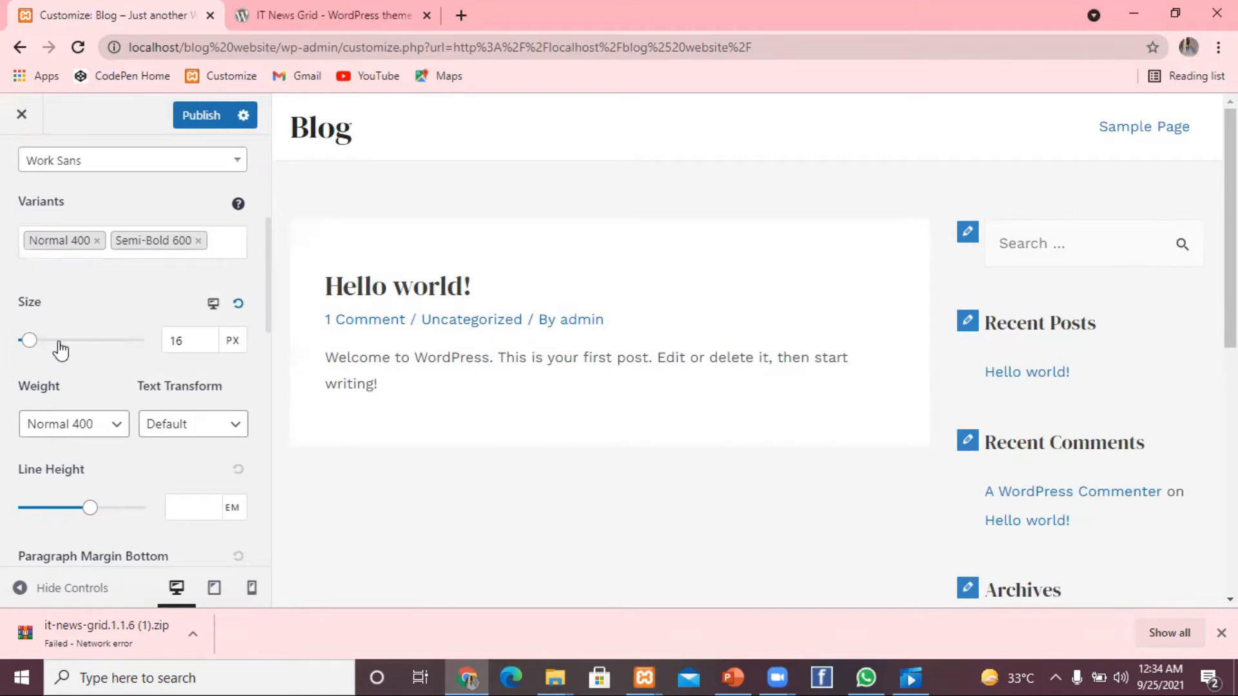
pyautogui.moveTo(37, 346); pyautogui.dragTo(118, 362)
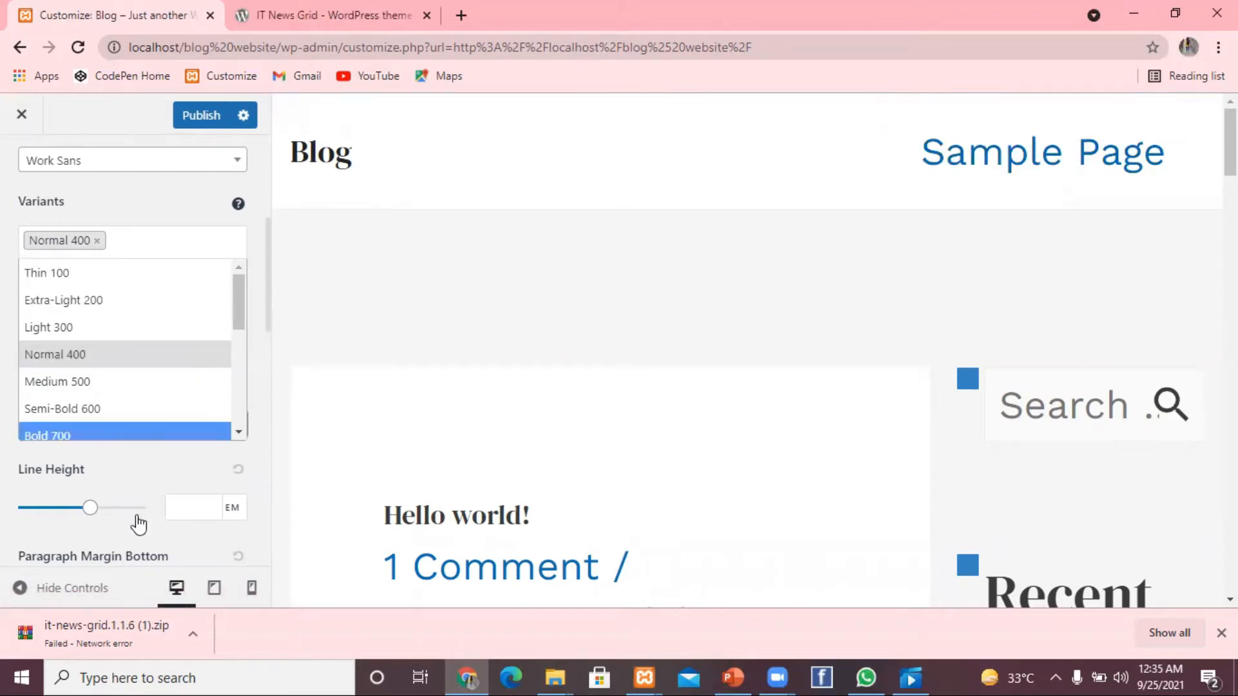
pyautogui.moveTo(90, 510); pyautogui.dragTo(34, 516)
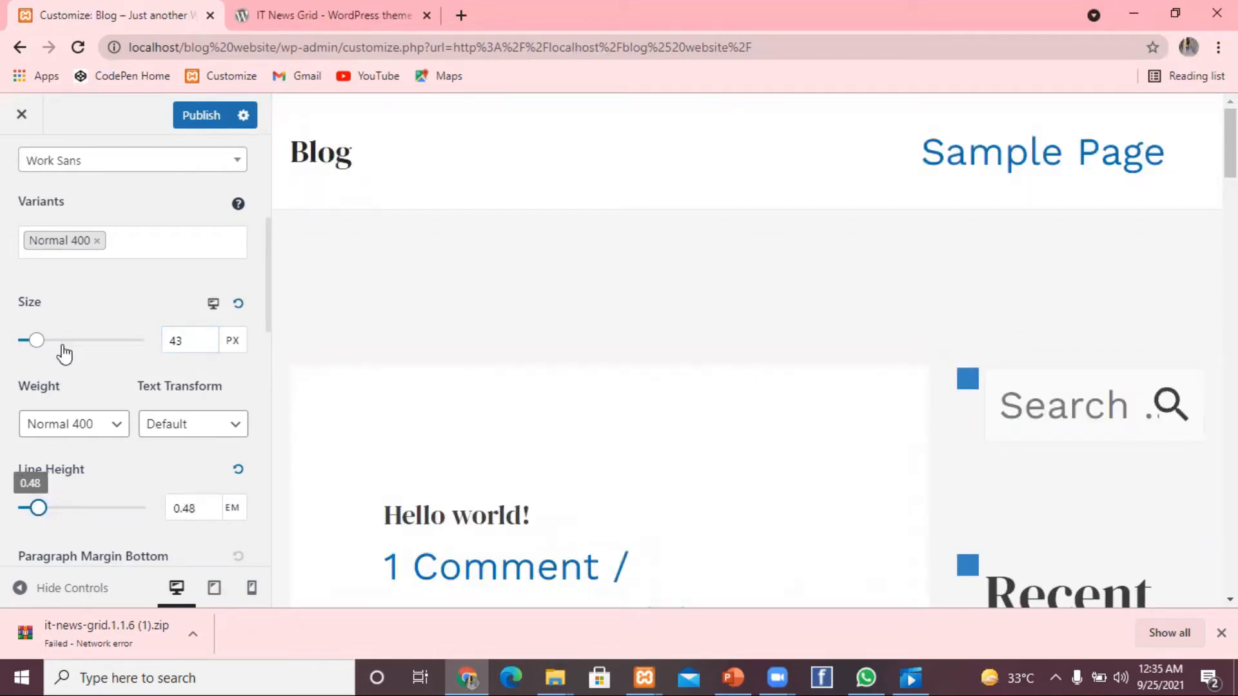
# Set the body text size to 16 px and its text transform to Capitalize
pyautogui.click(22, 337)
pyautogui.moveTo(21, 342); pyautogui.dragTo(18, 343)
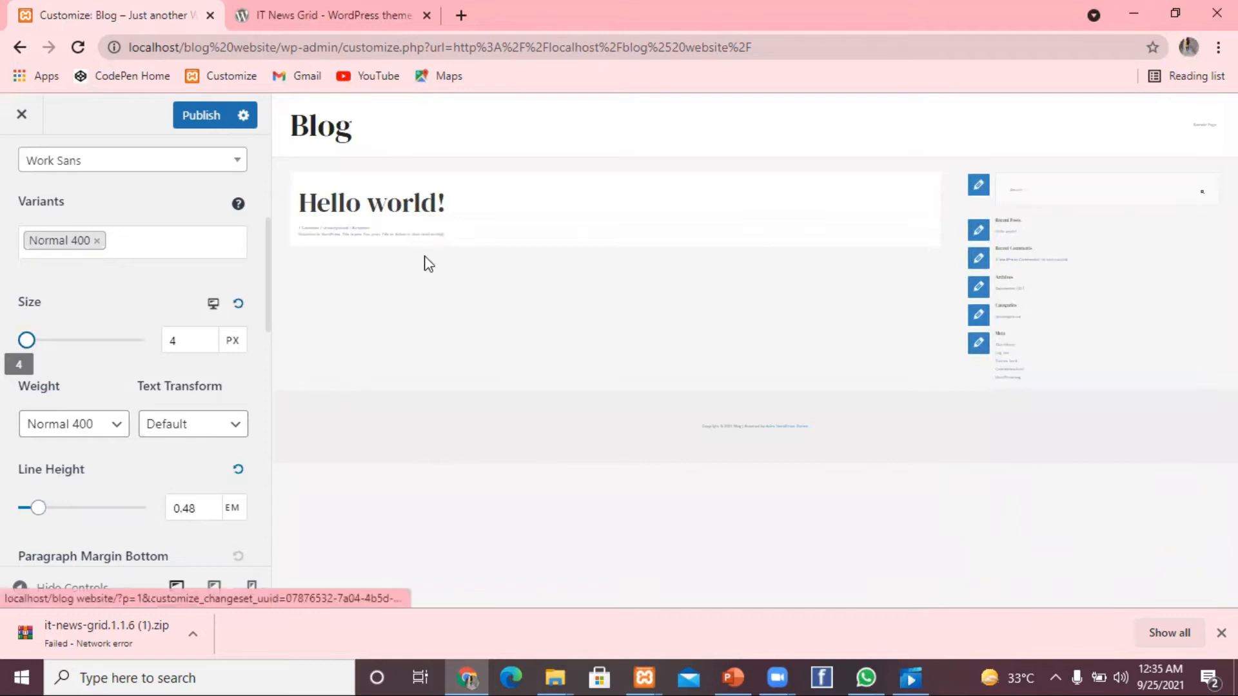
pyautogui.click(188, 340)
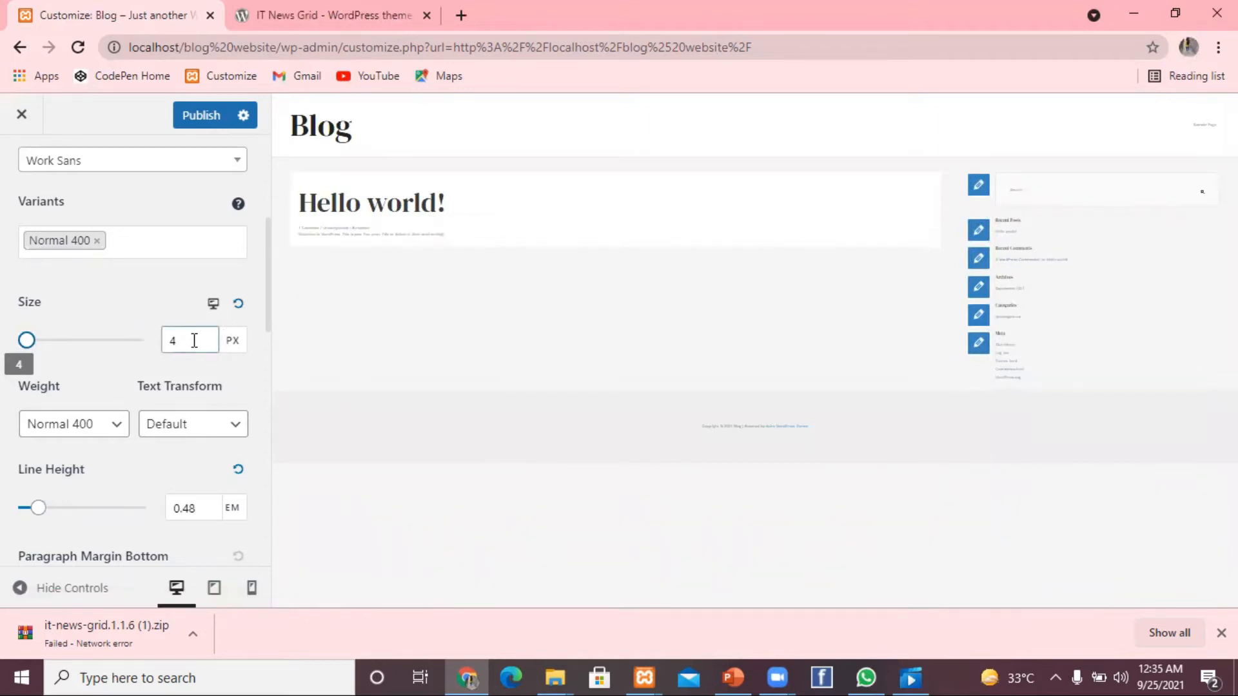
pyautogui.press('BackSpace')
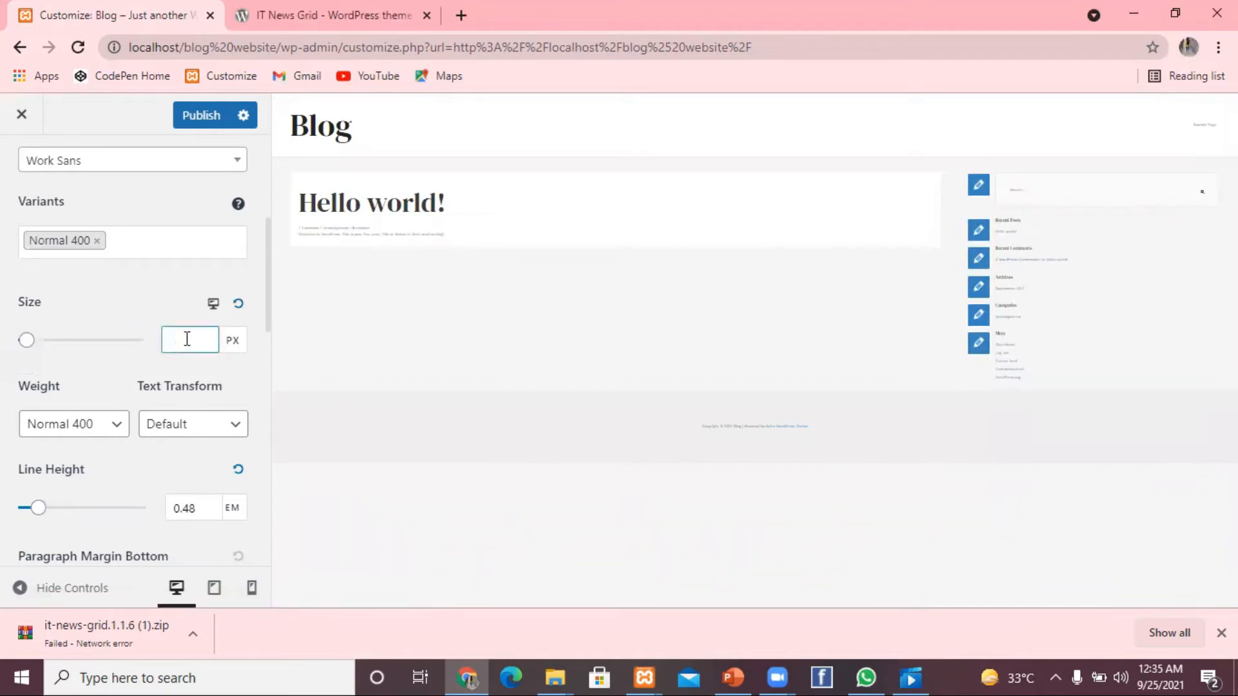
pyautogui.write('16')
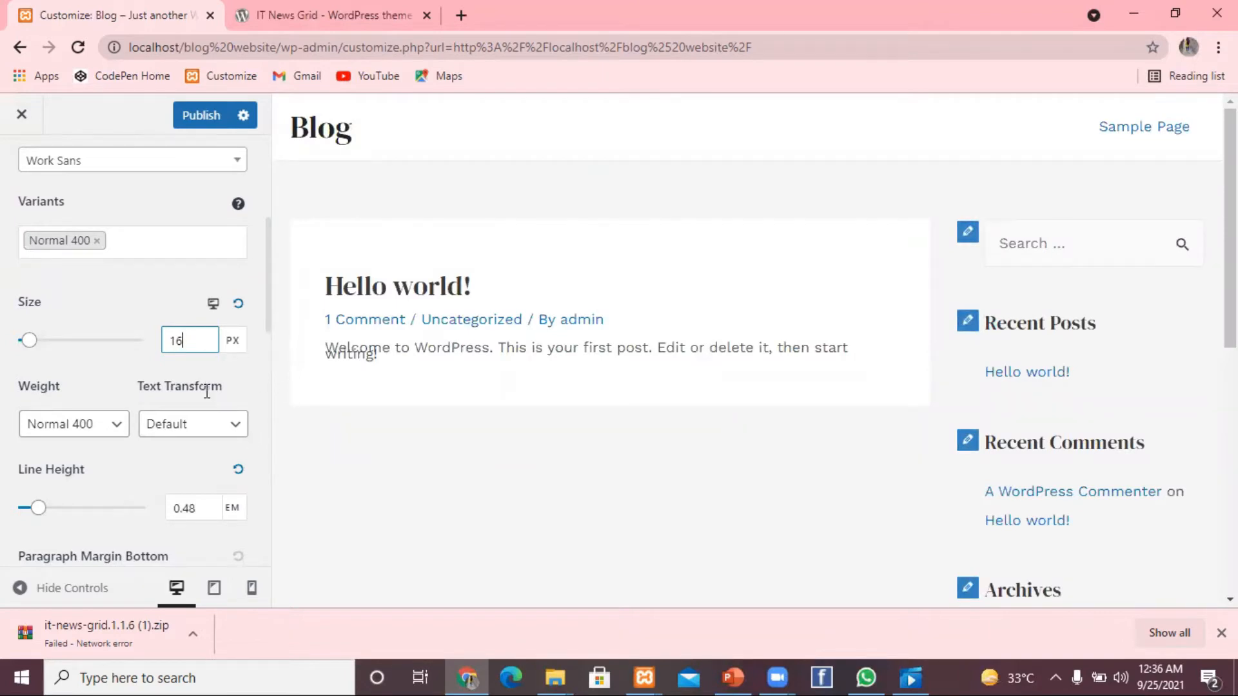
pyautogui.click(235, 426)
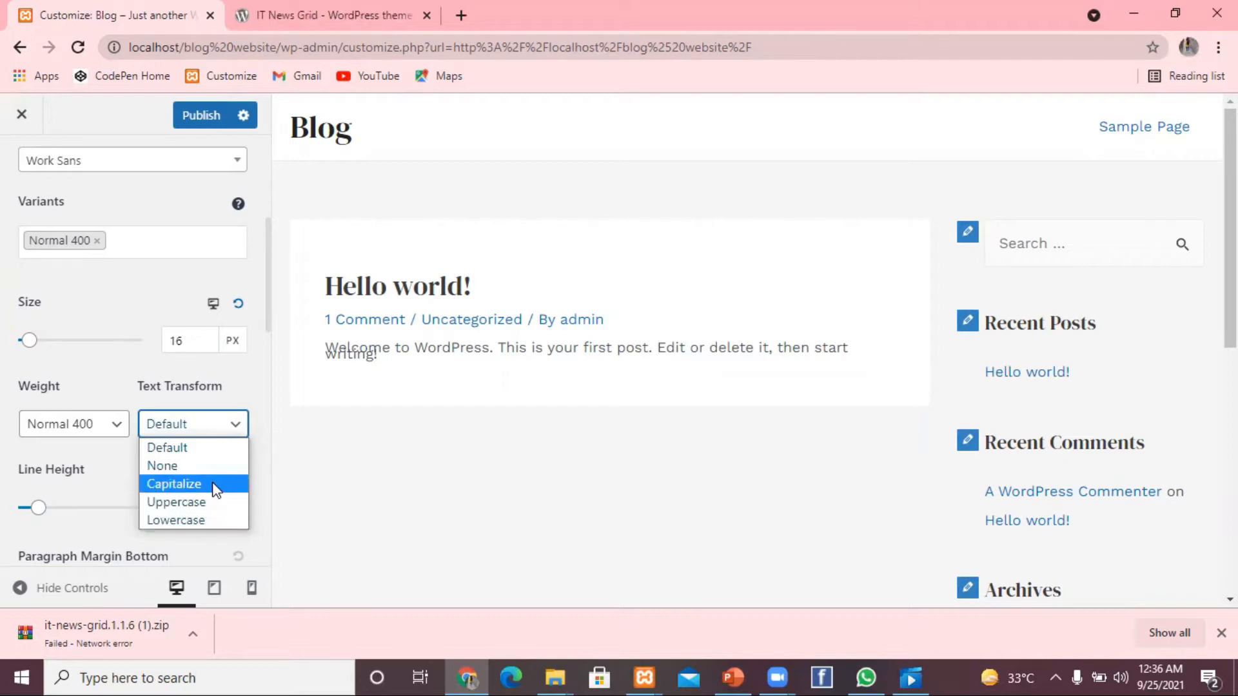
pyautogui.click(216, 485)
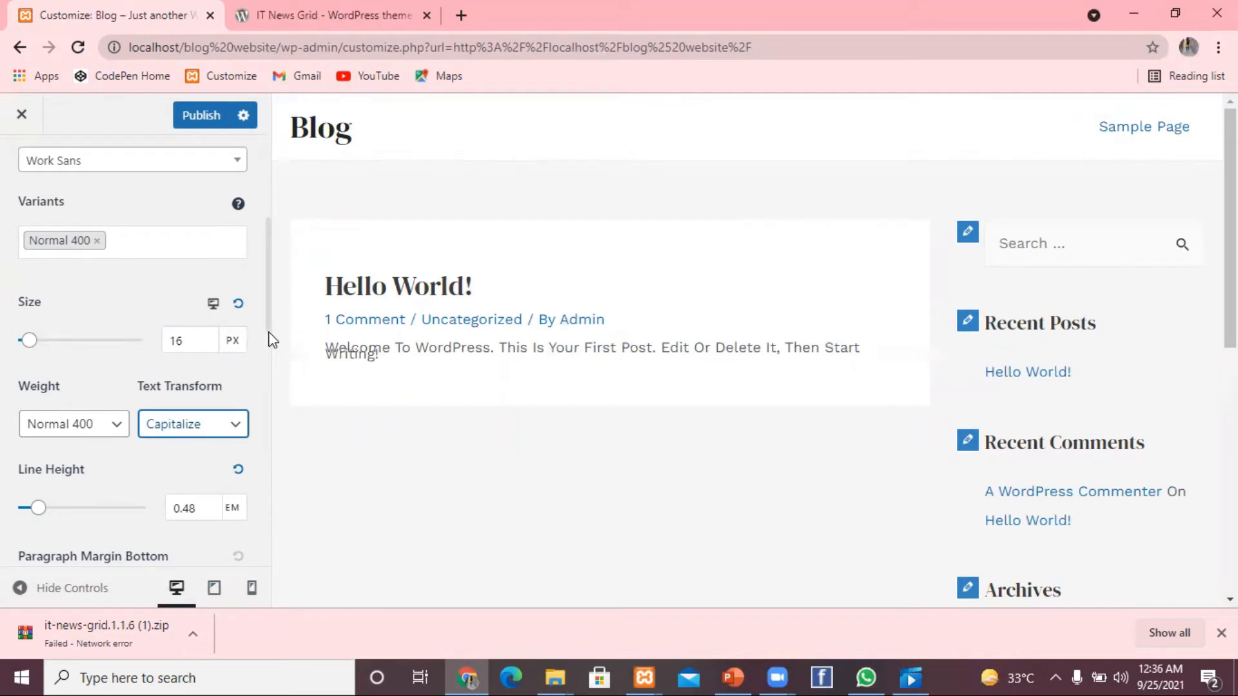
# Set the heading font family to DM Mono
pyautogui.scroll(-3, 268, 341)
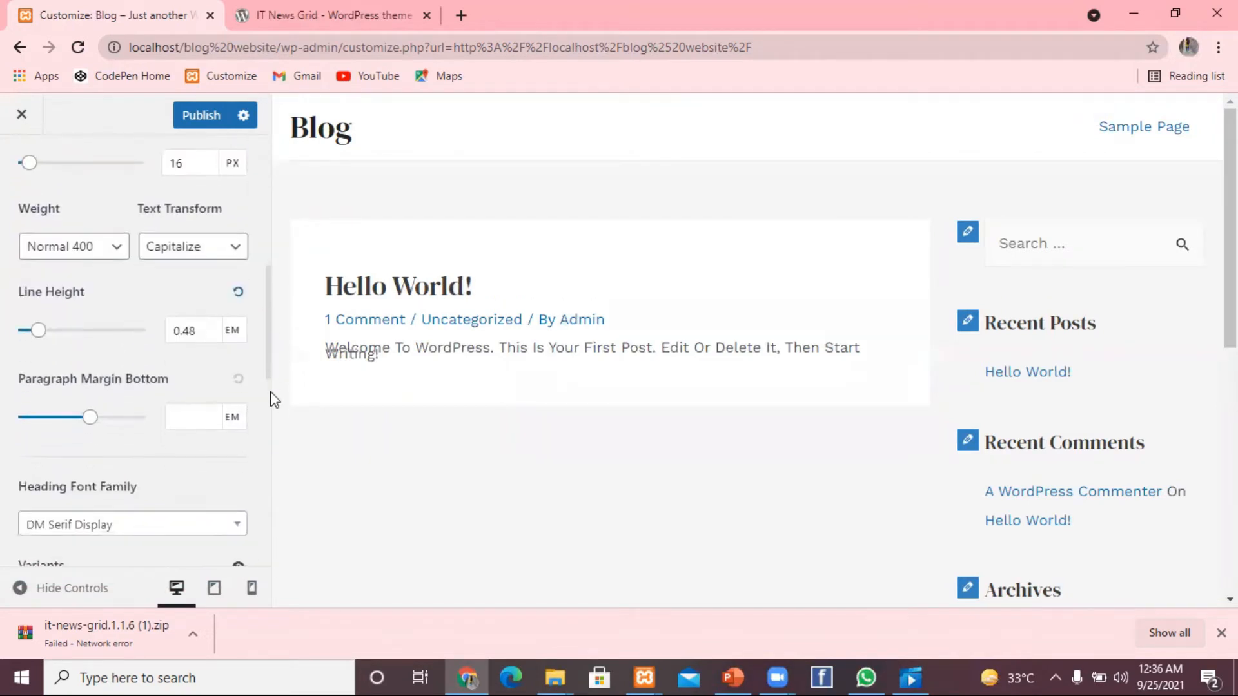
pyautogui.scroll(-5, 274, 406)
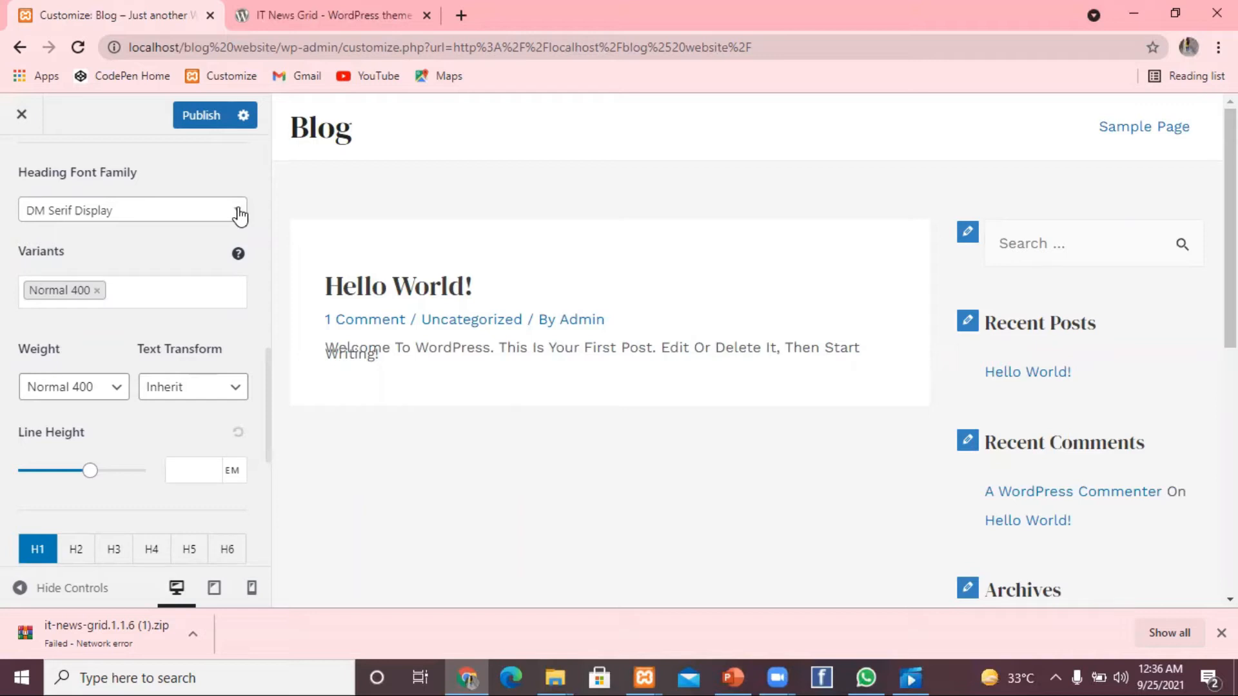
pyautogui.click(240, 215)
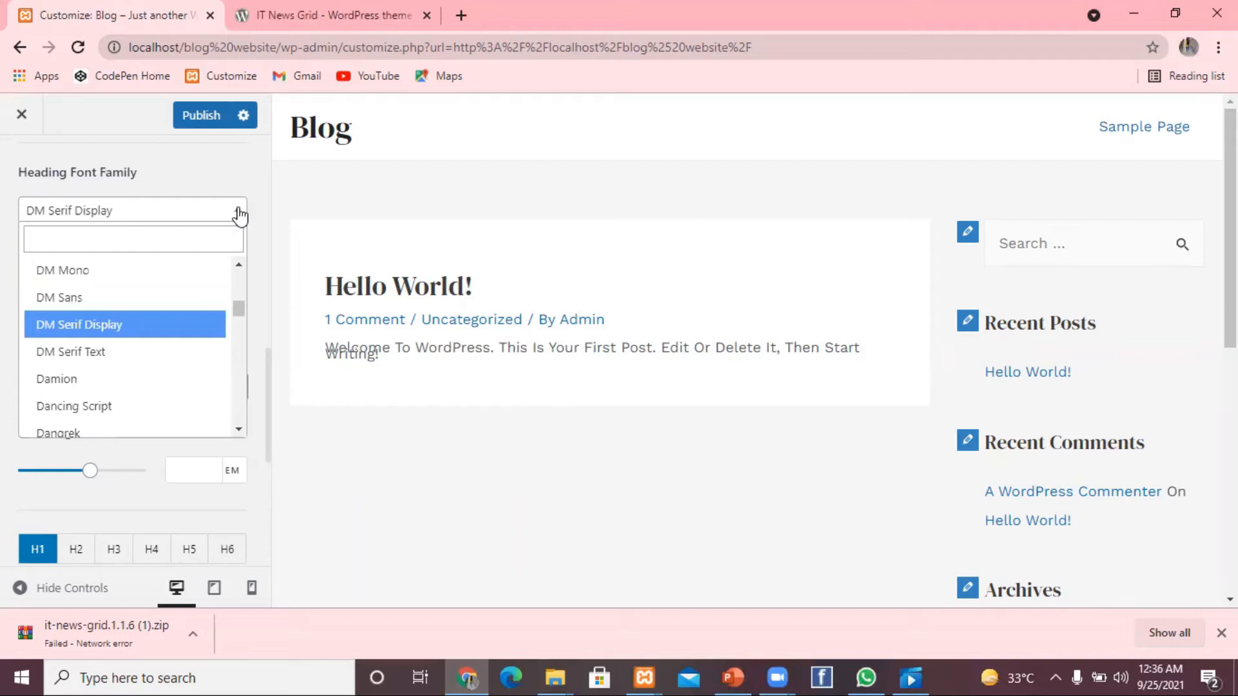
pyautogui.click(198, 277)
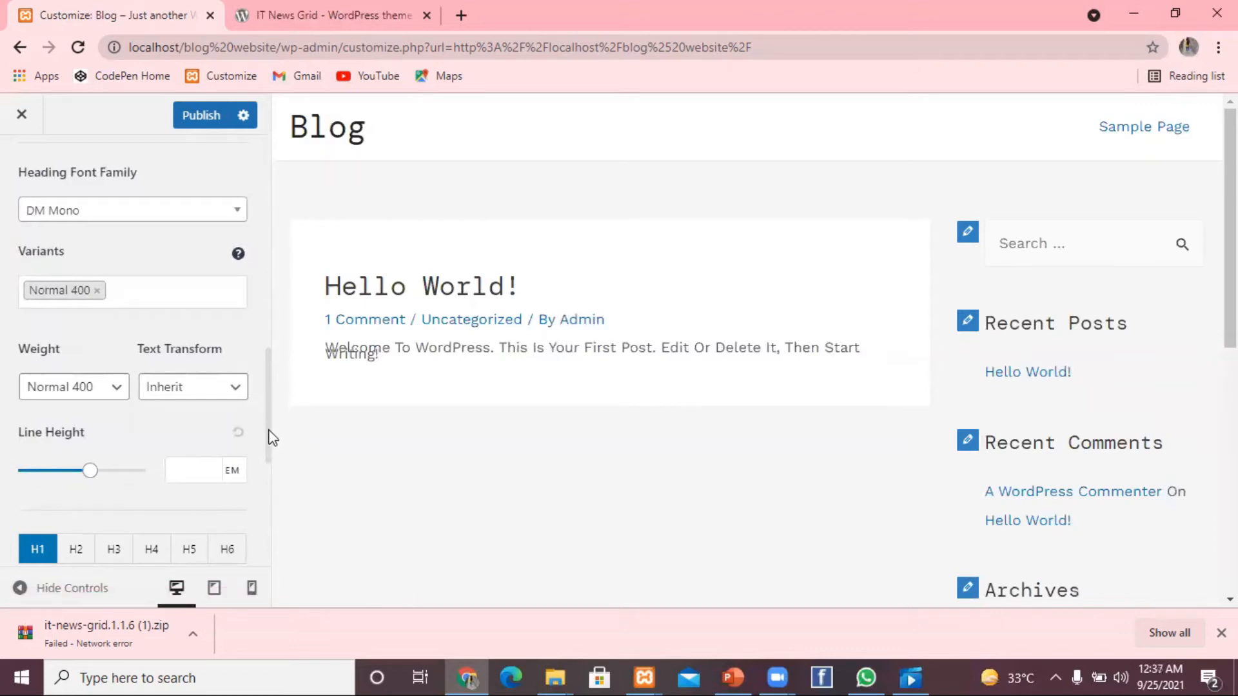
# Examine the font, weight, size and line height settings of the heading levels from H1 through H6
pyautogui.moveTo(269, 435); pyautogui.dragTo(277, 527)
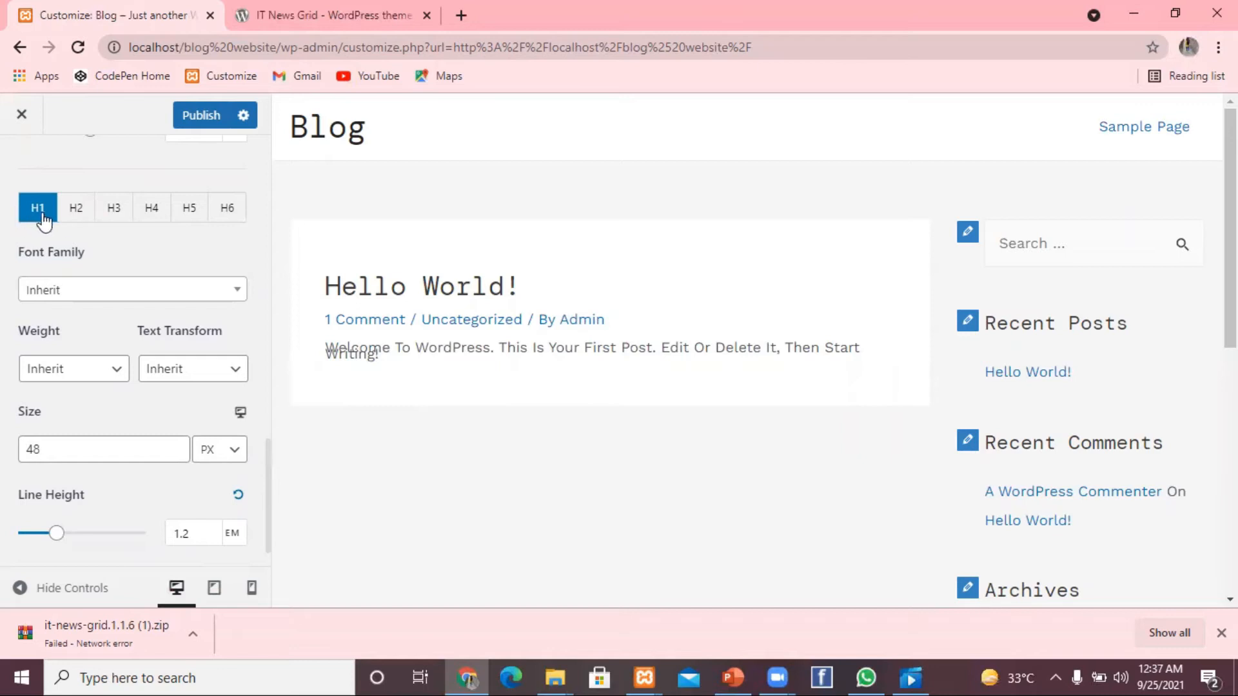
pyautogui.click(79, 211)
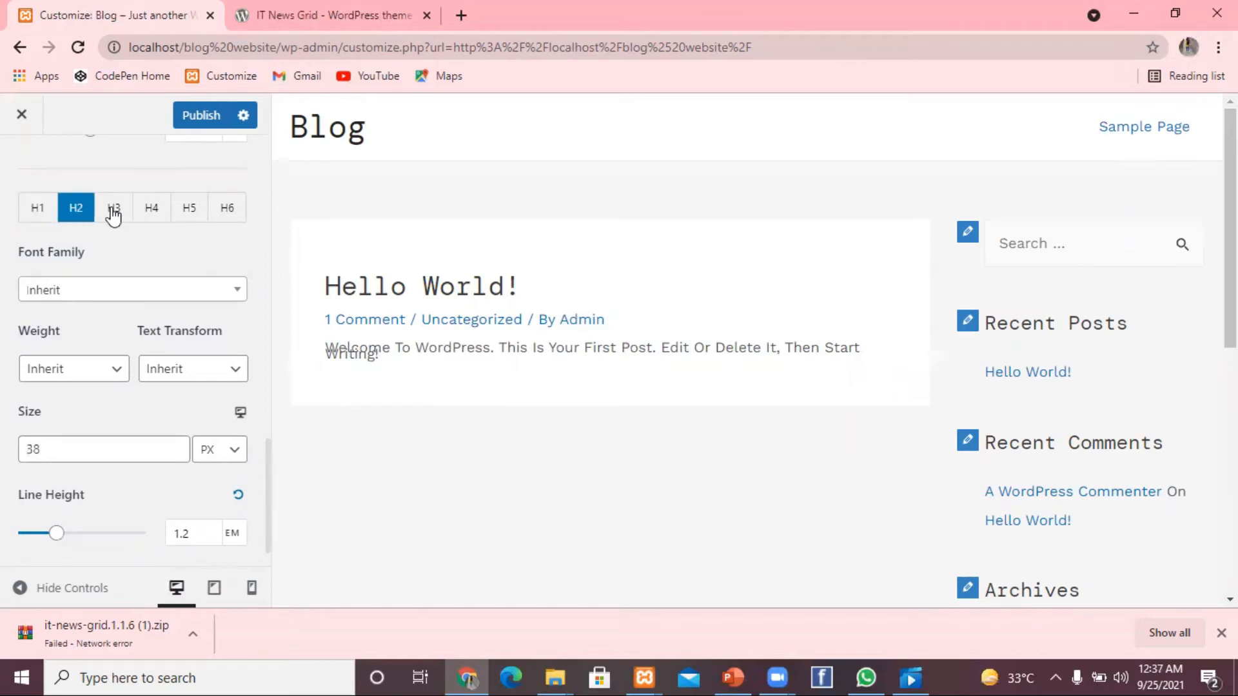
pyautogui.click(113, 214)
pyautogui.click(153, 215)
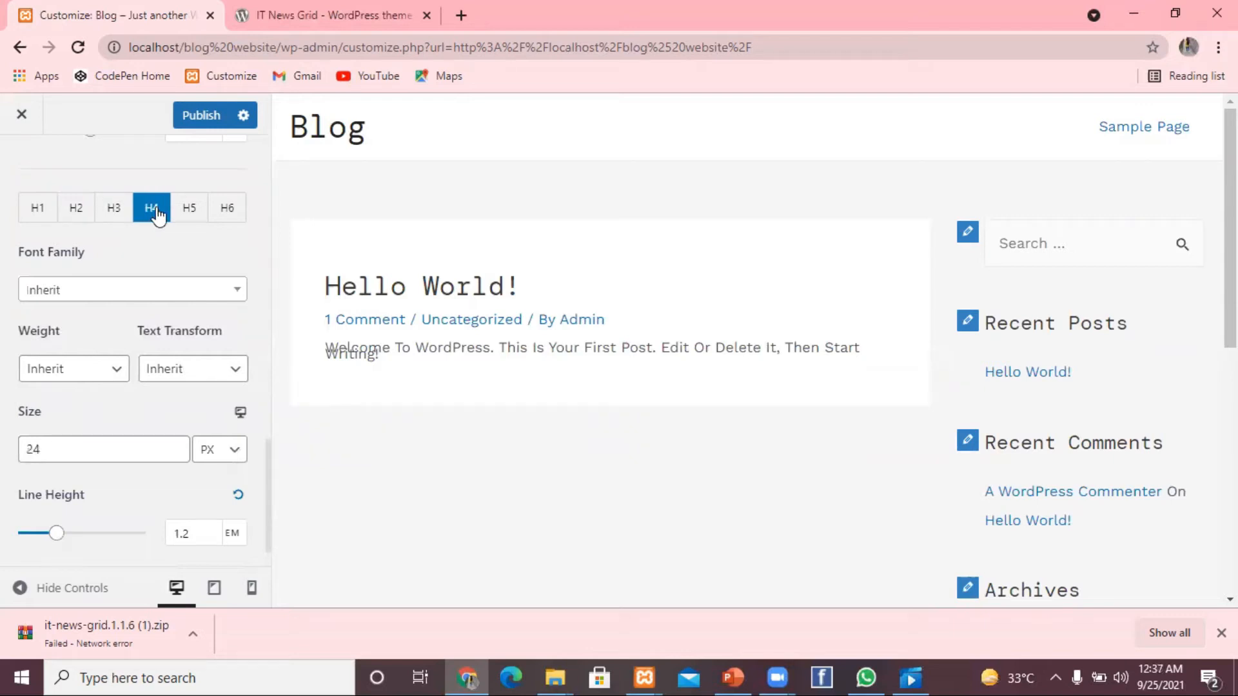
pyautogui.click(190, 213)
pyautogui.click(227, 212)
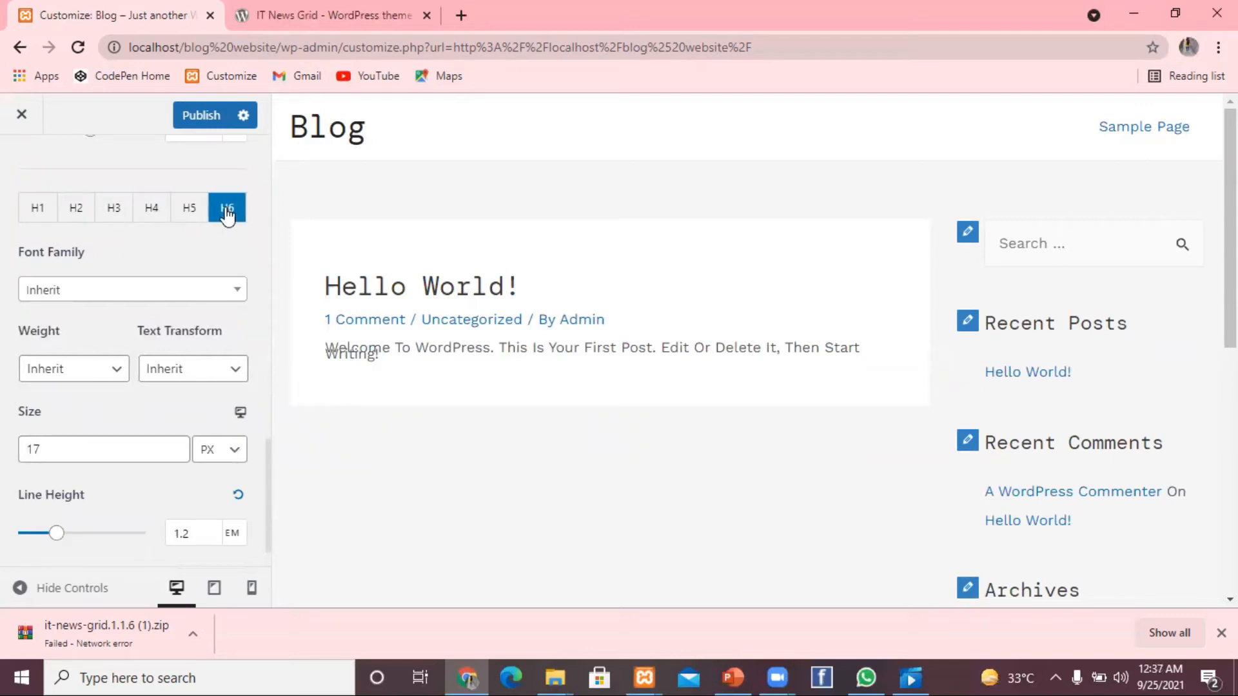
# Set the H1 heading's line height to 1.27 em, and toggle the underlining of content links off and back on
pyautogui.click(29, 218)
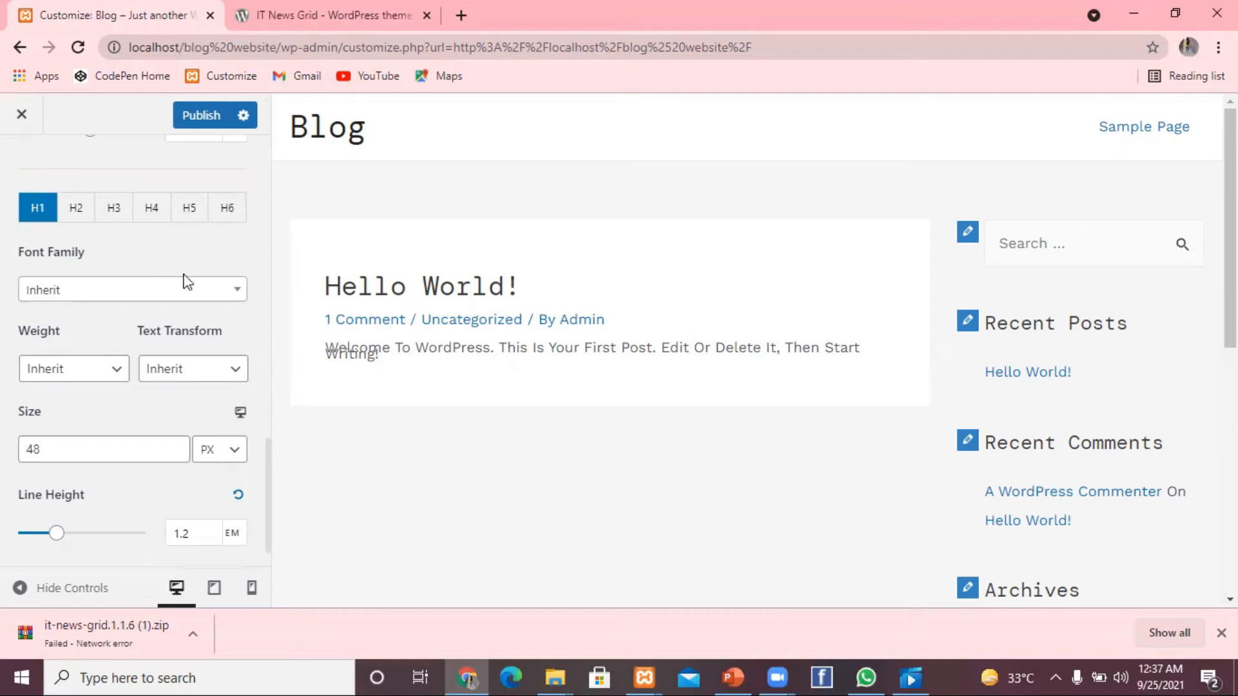
pyautogui.click(237, 295)
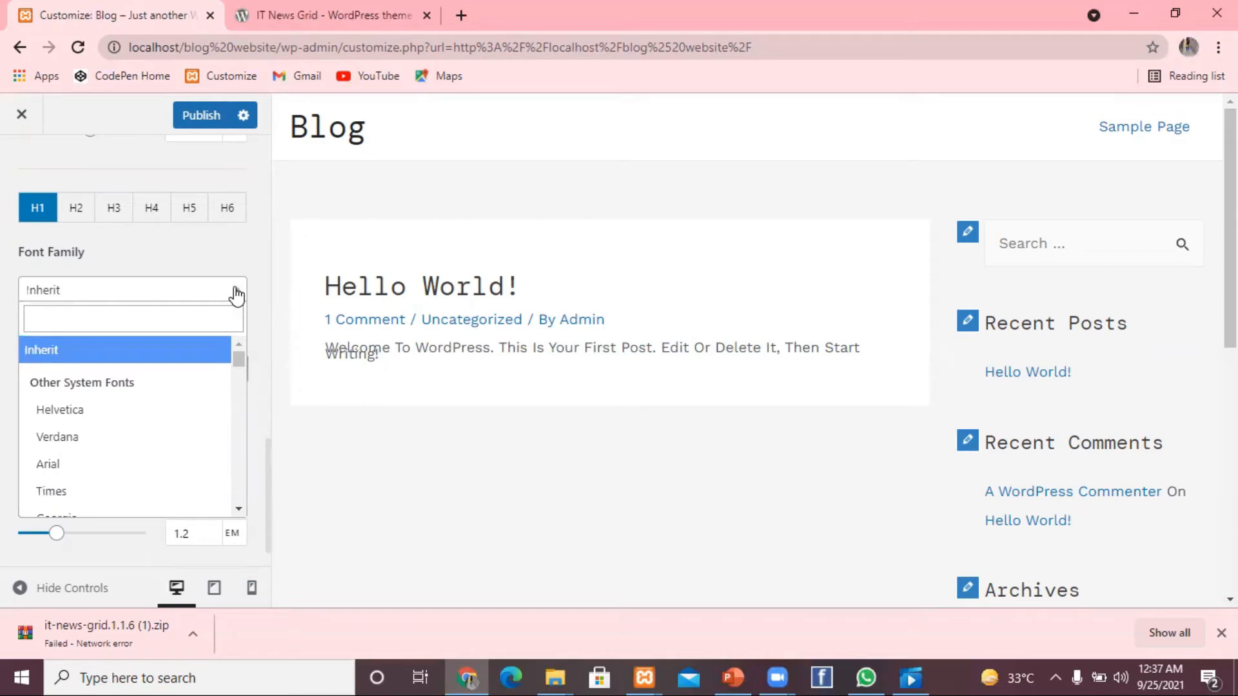
pyautogui.click(237, 295)
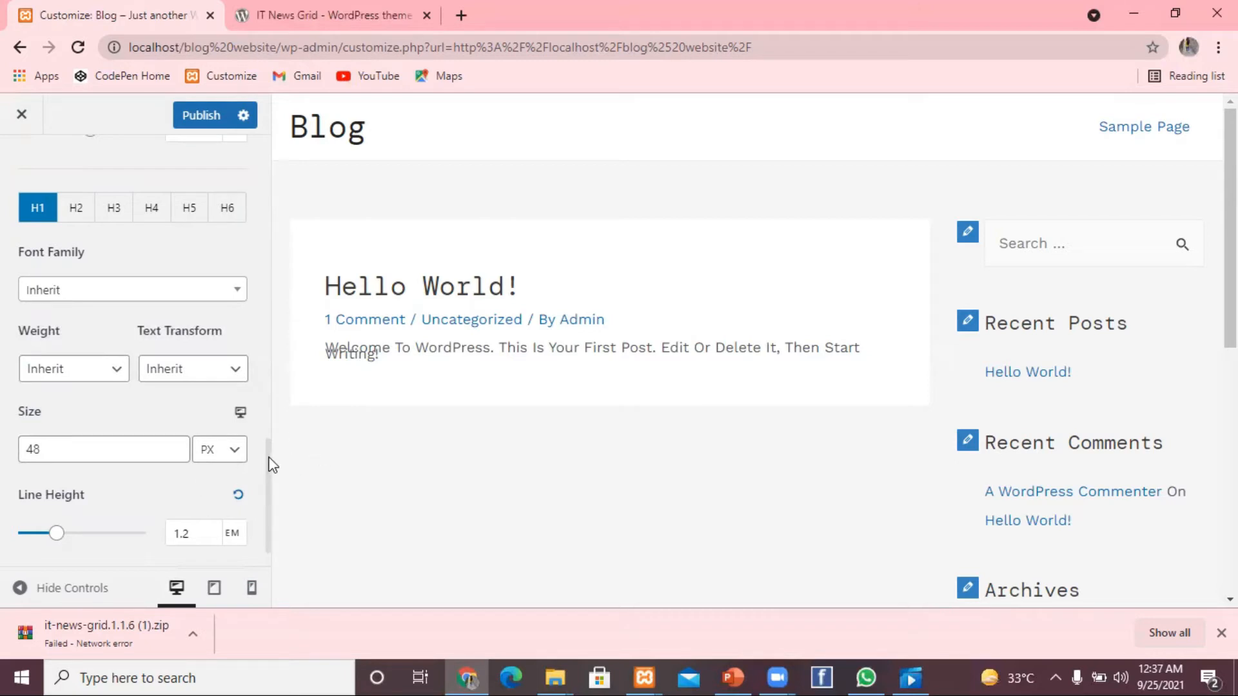
pyautogui.scroll(-1, 269, 471)
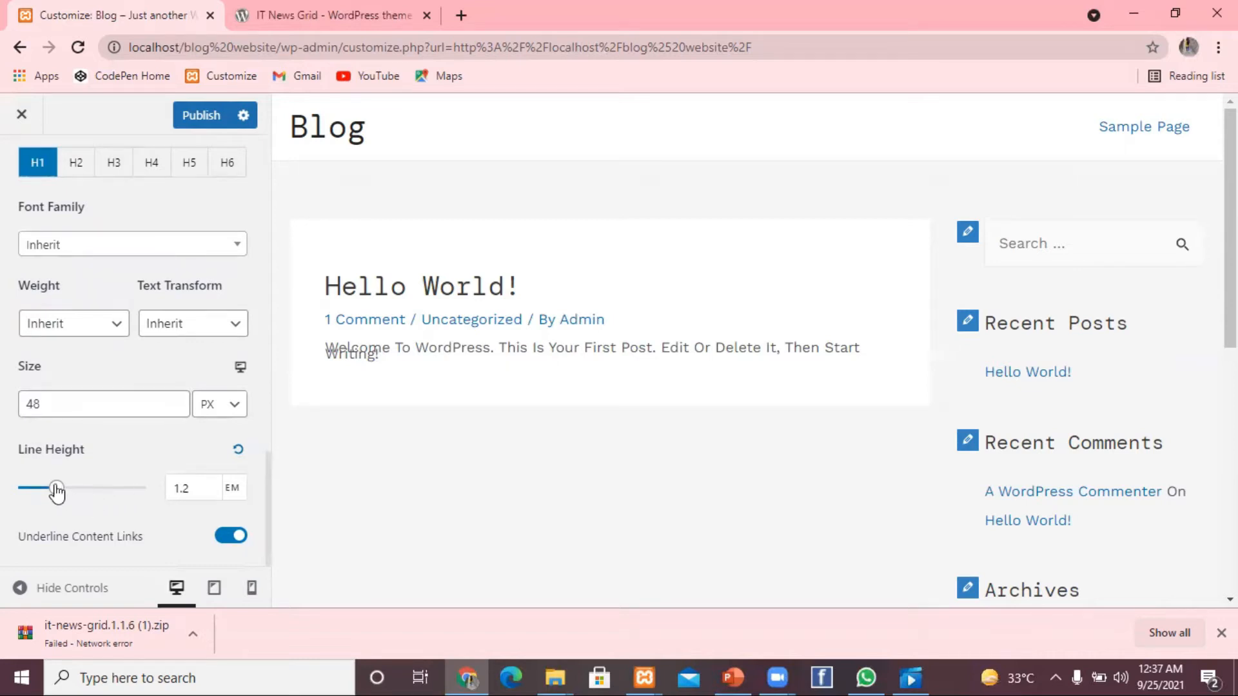
pyautogui.moveTo(56, 492)
pyautogui.mouseDown()
pyautogui.moveTo(110, 495)
pyautogui.moveTo(51, 500)
pyautogui.mouseUp()
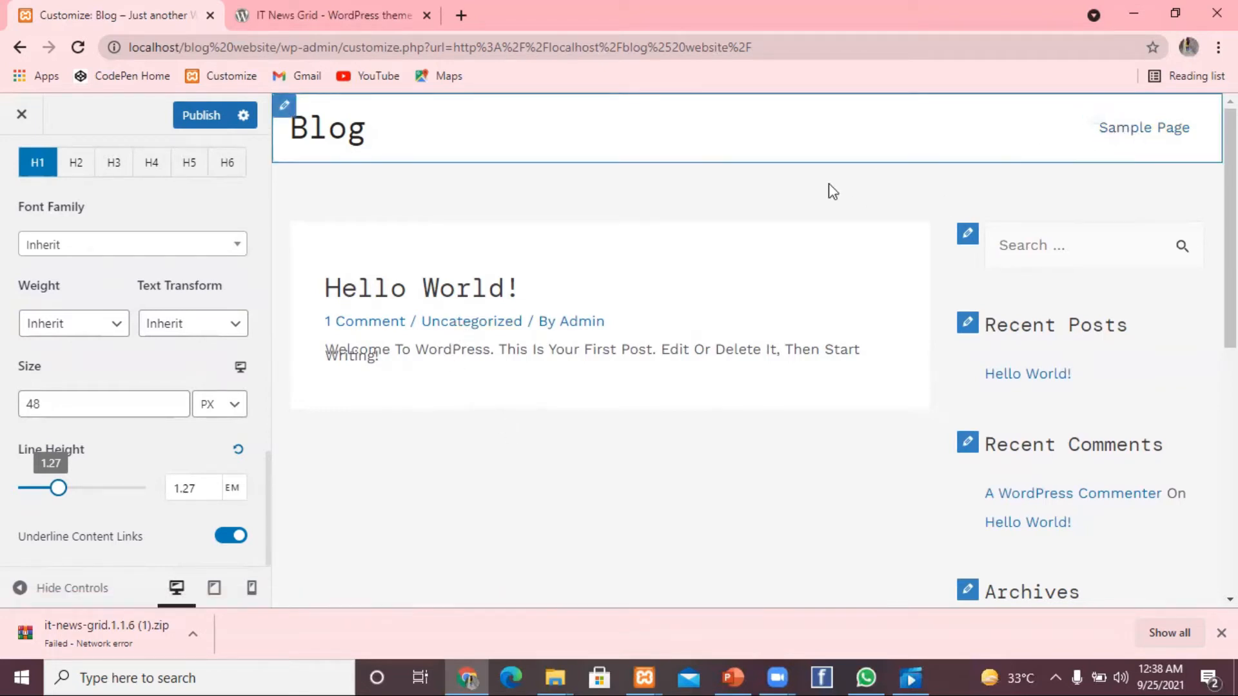
pyautogui.click(232, 538)
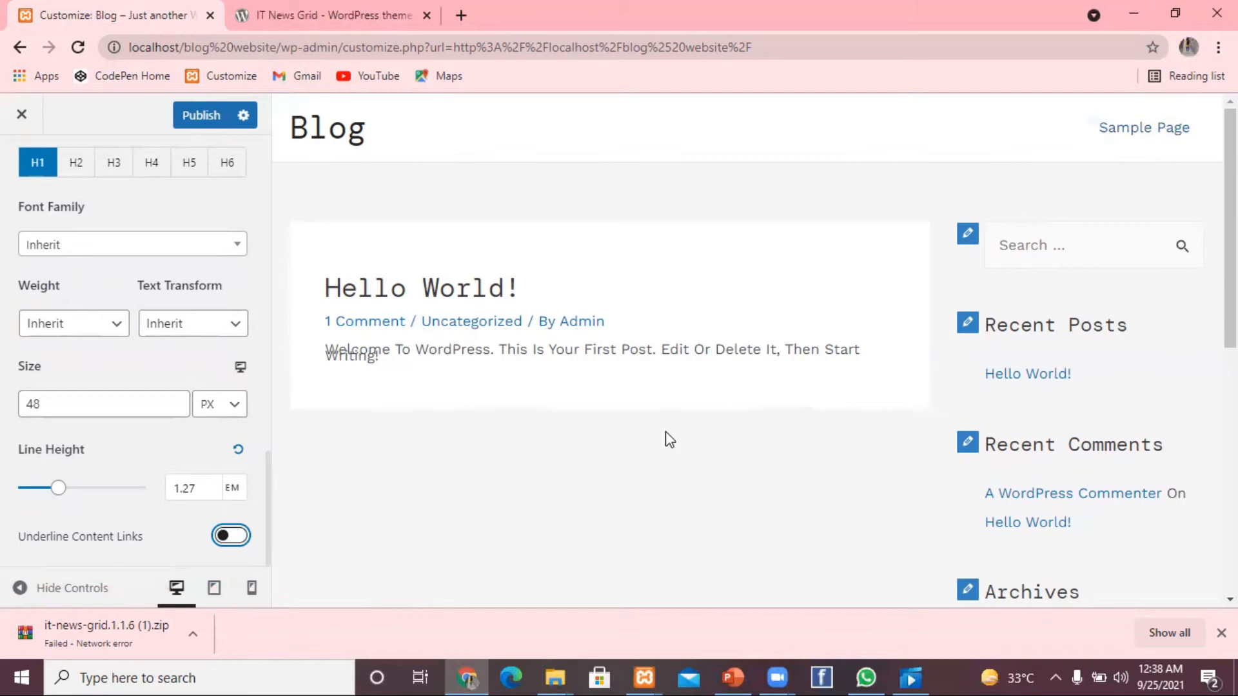
pyautogui.click(231, 537)
# Apply the typography preset that uses Karla as the body font and return to the global settings
pyautogui.moveTo(267, 572); pyautogui.dragTo(270, 169)
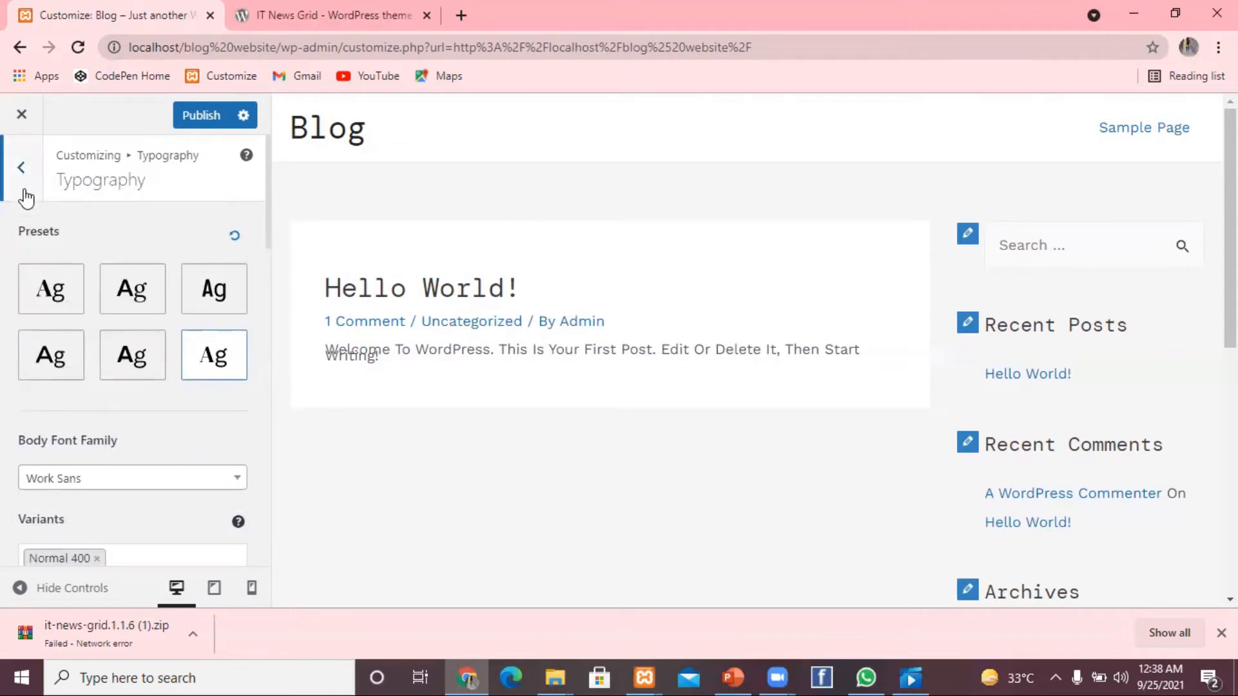
pyautogui.click(124, 356)
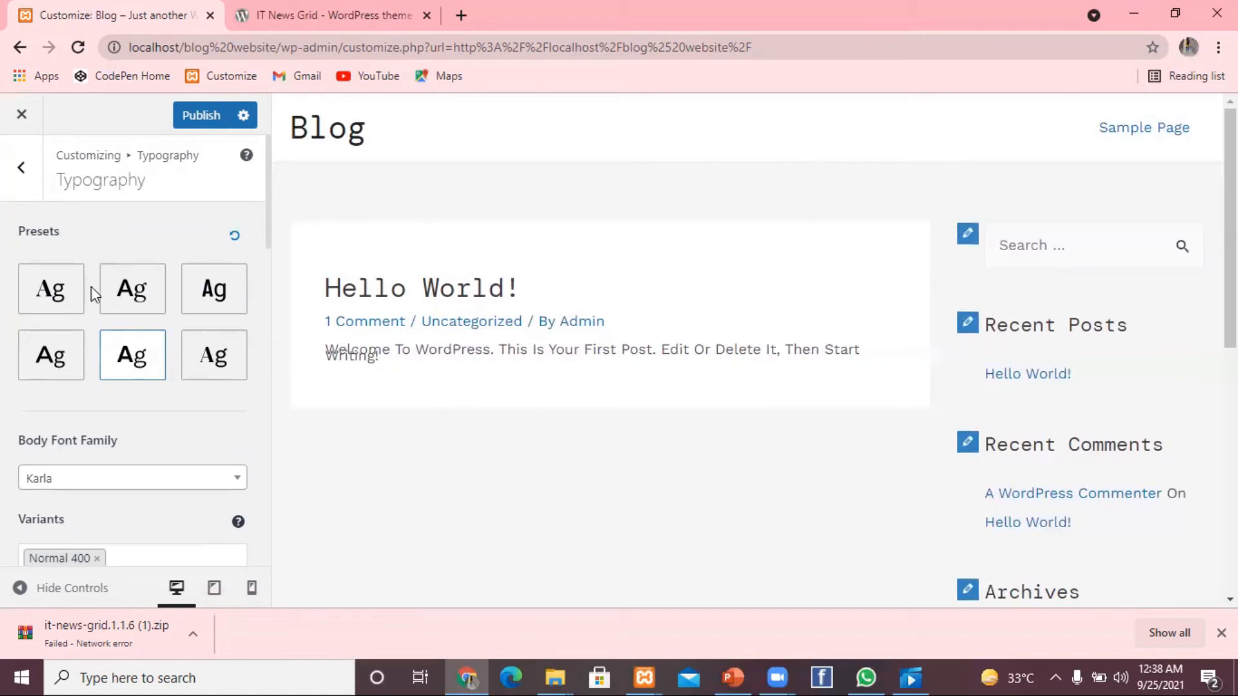
pyautogui.click(22, 170)
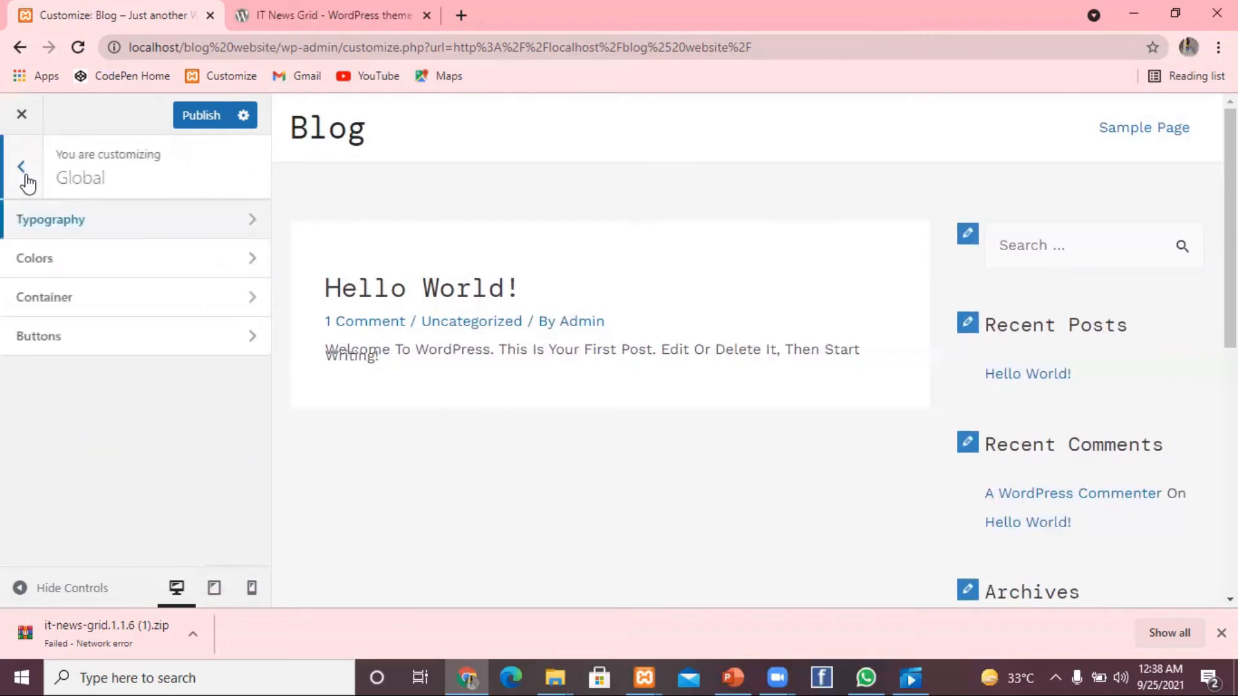
# Choose Palette 2 as the global color palette and set the theme color to dark blue #101162
pyautogui.click(66, 266)
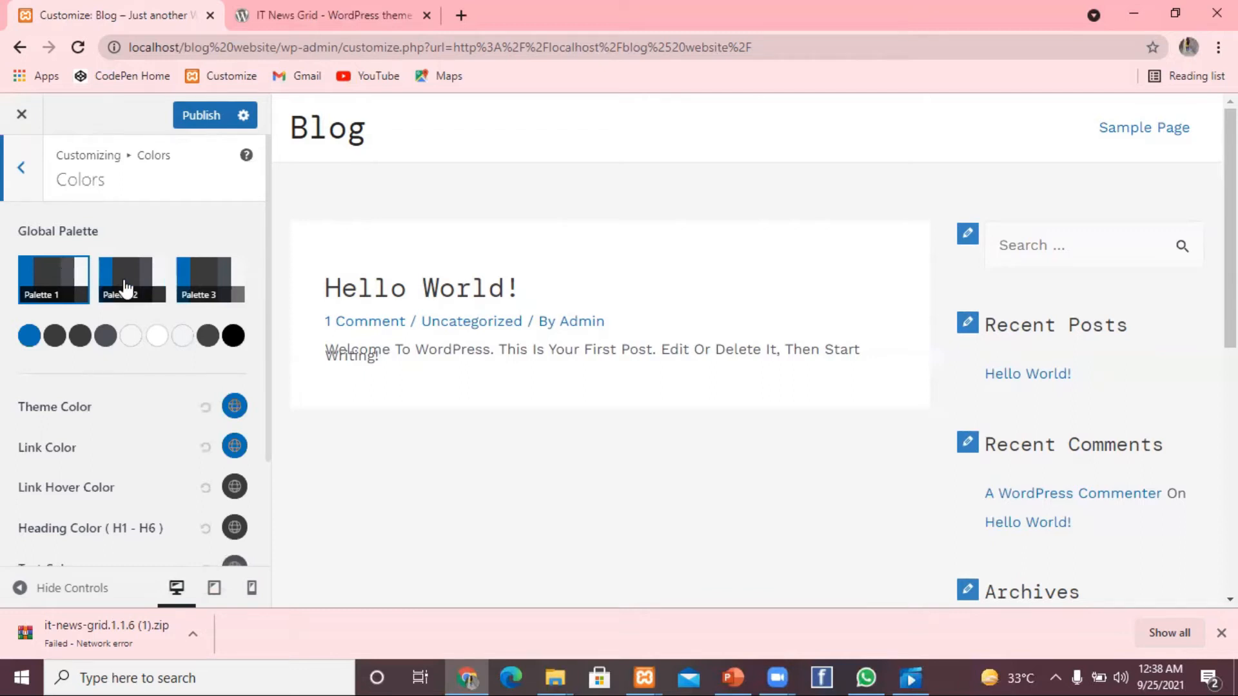
pyautogui.click(124, 296)
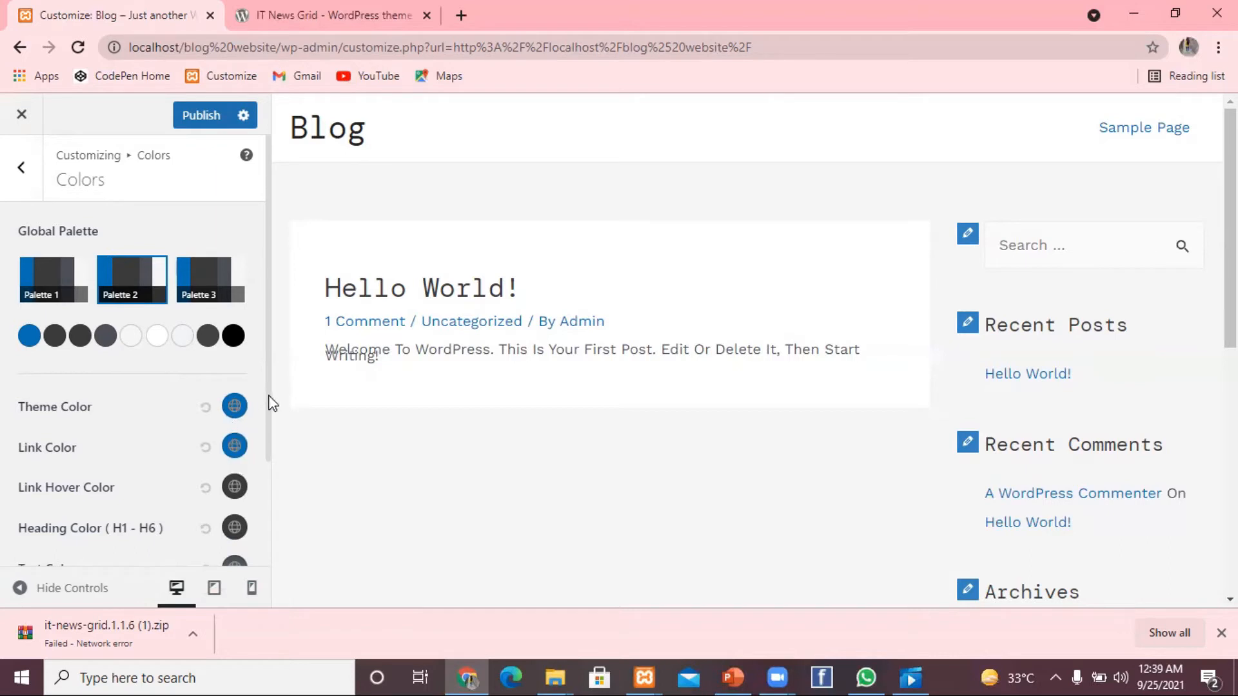
pyautogui.moveTo(269, 397); pyautogui.dragTo(272, 494)
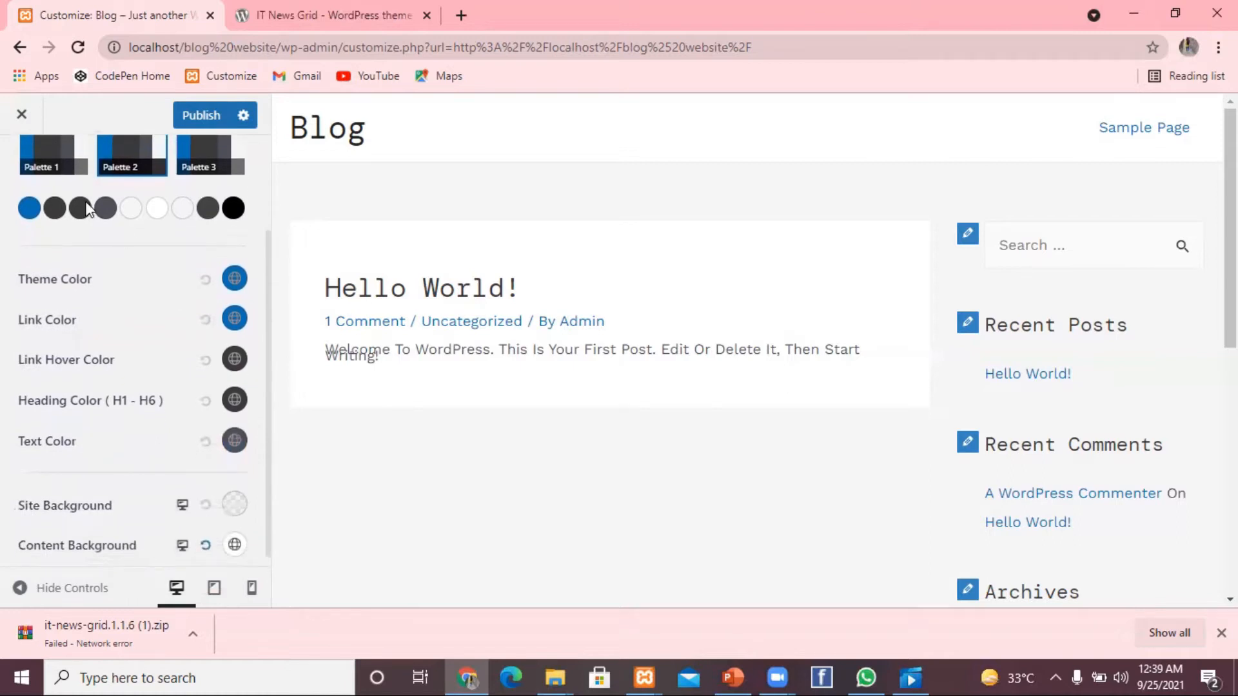
pyautogui.click(235, 284)
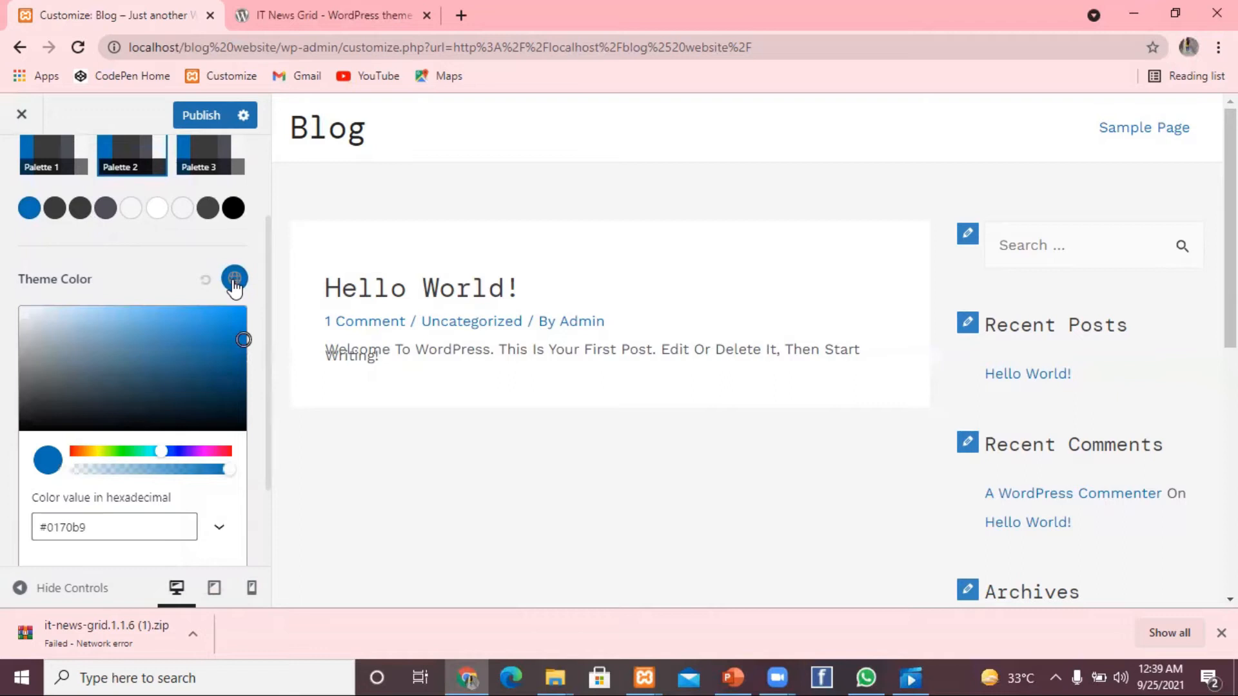
pyautogui.click(177, 451)
pyautogui.click(210, 384)
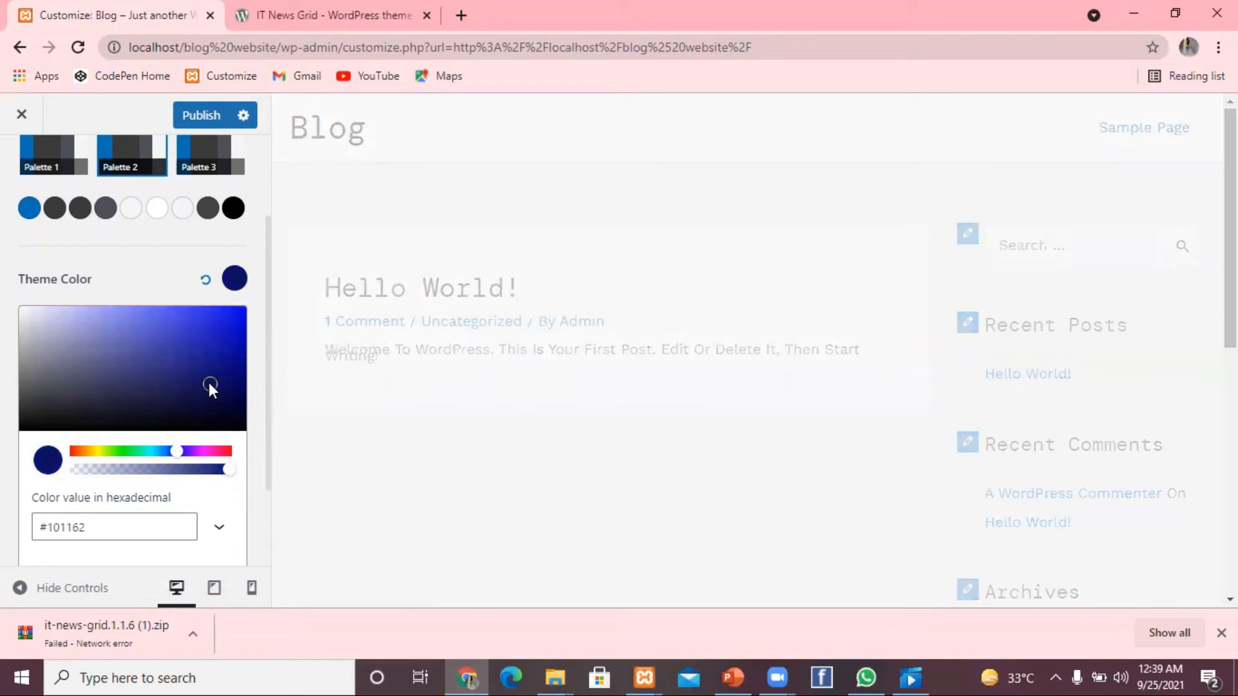
pyautogui.click(159, 250)
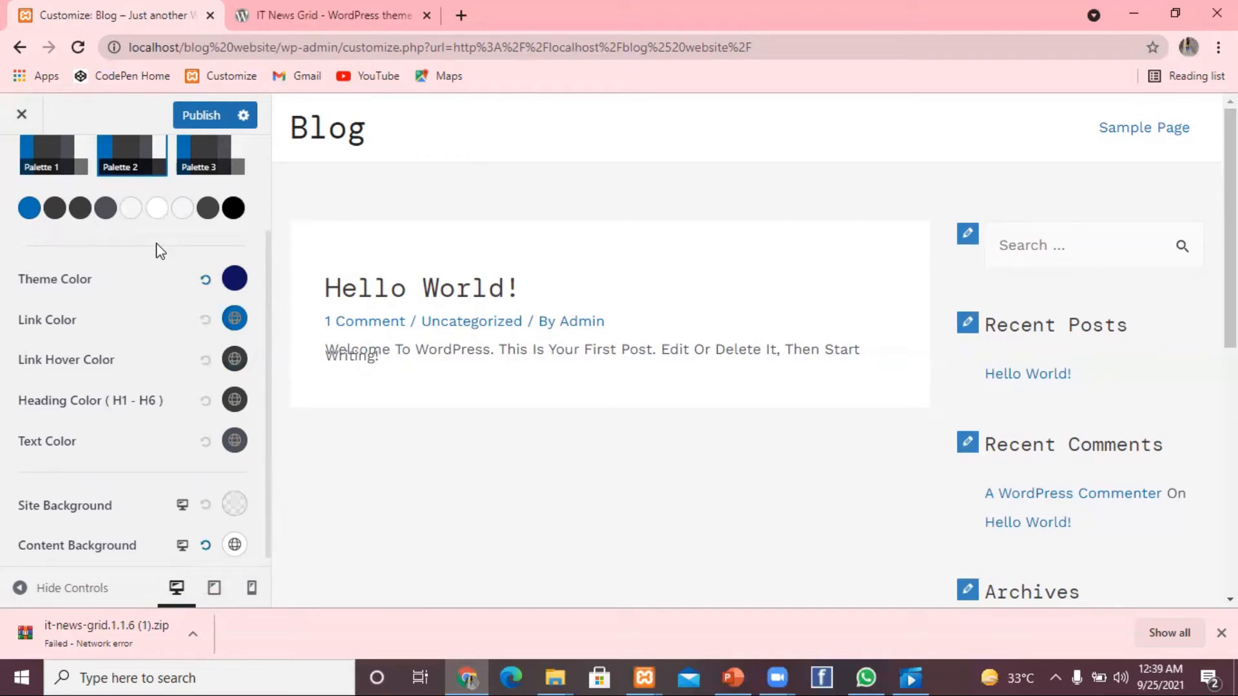
# Set the link color to a dark navy blue similar to the theme color
pyautogui.click(234, 318)
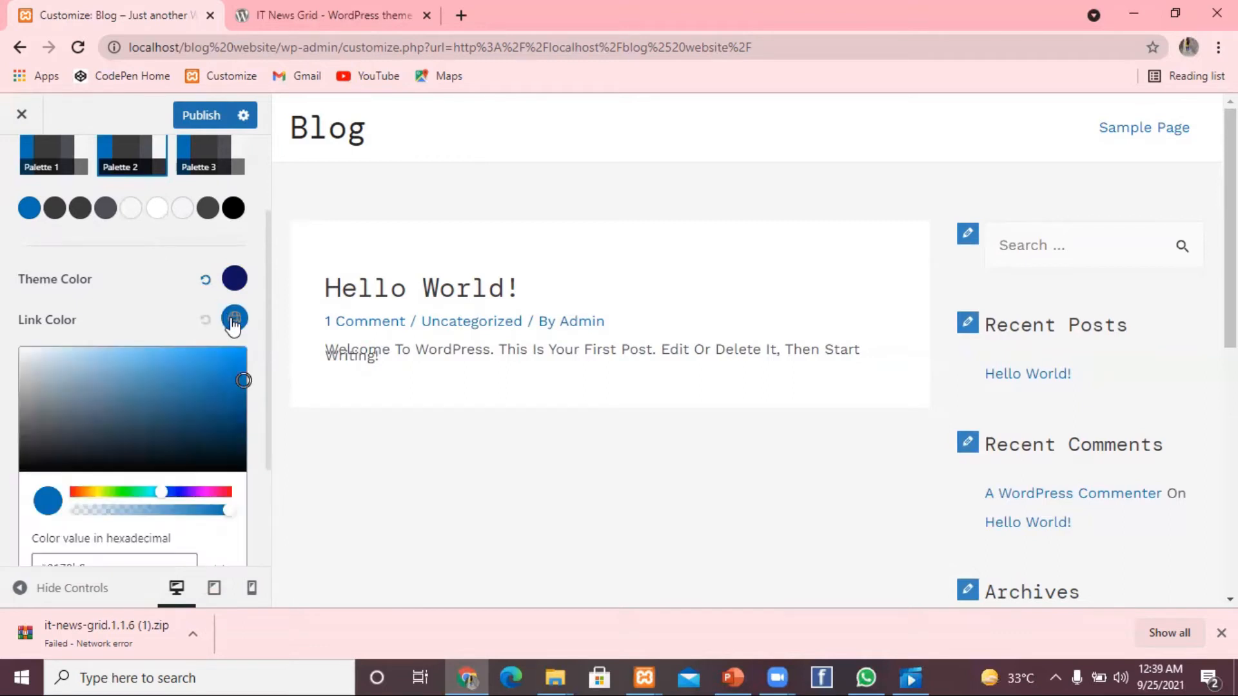
pyautogui.click(176, 492)
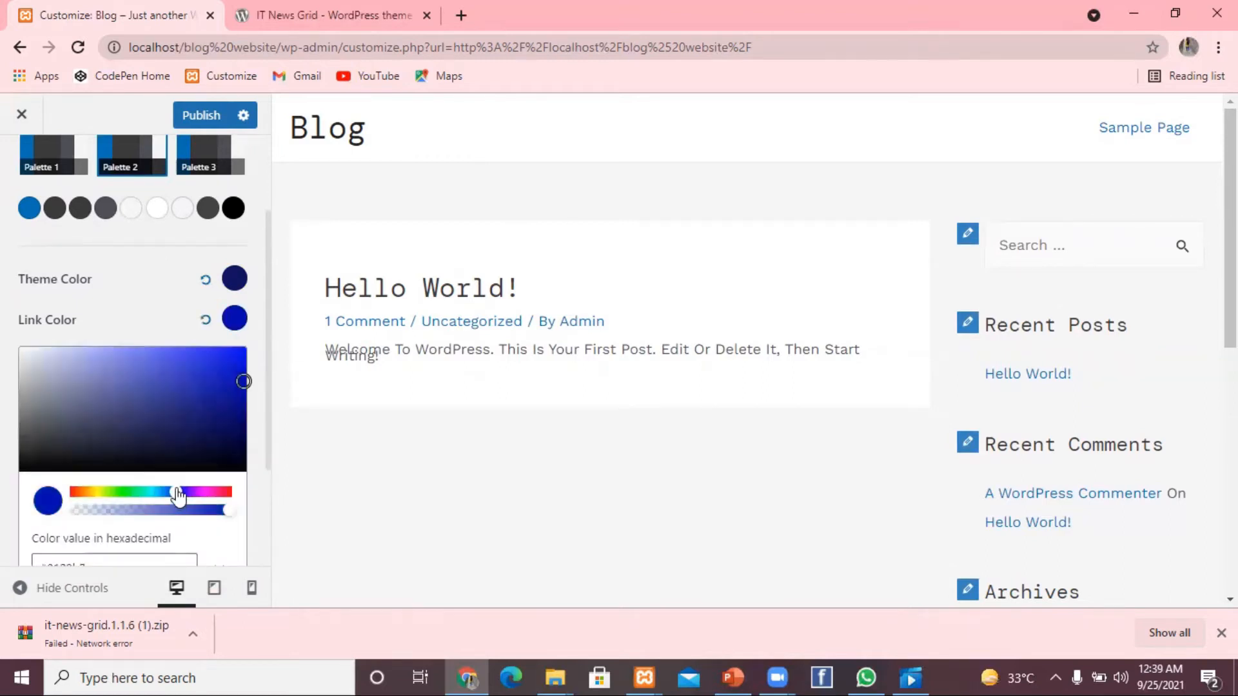
pyautogui.click(196, 444)
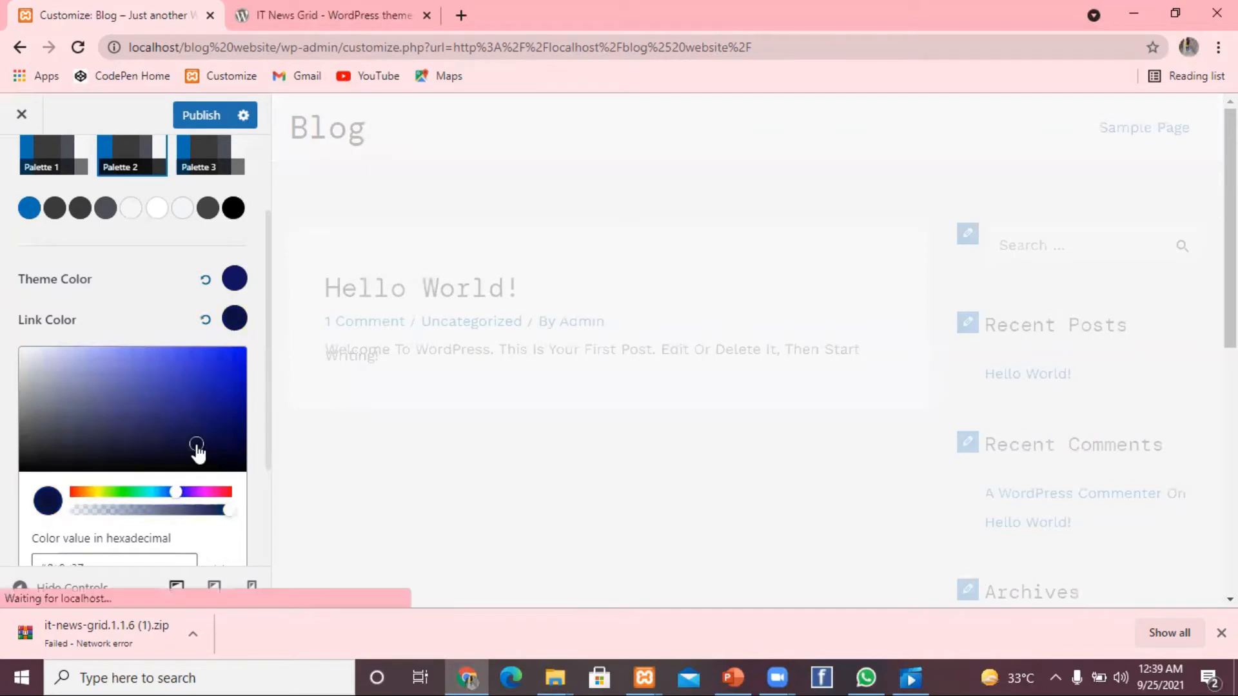
pyautogui.click(153, 376)
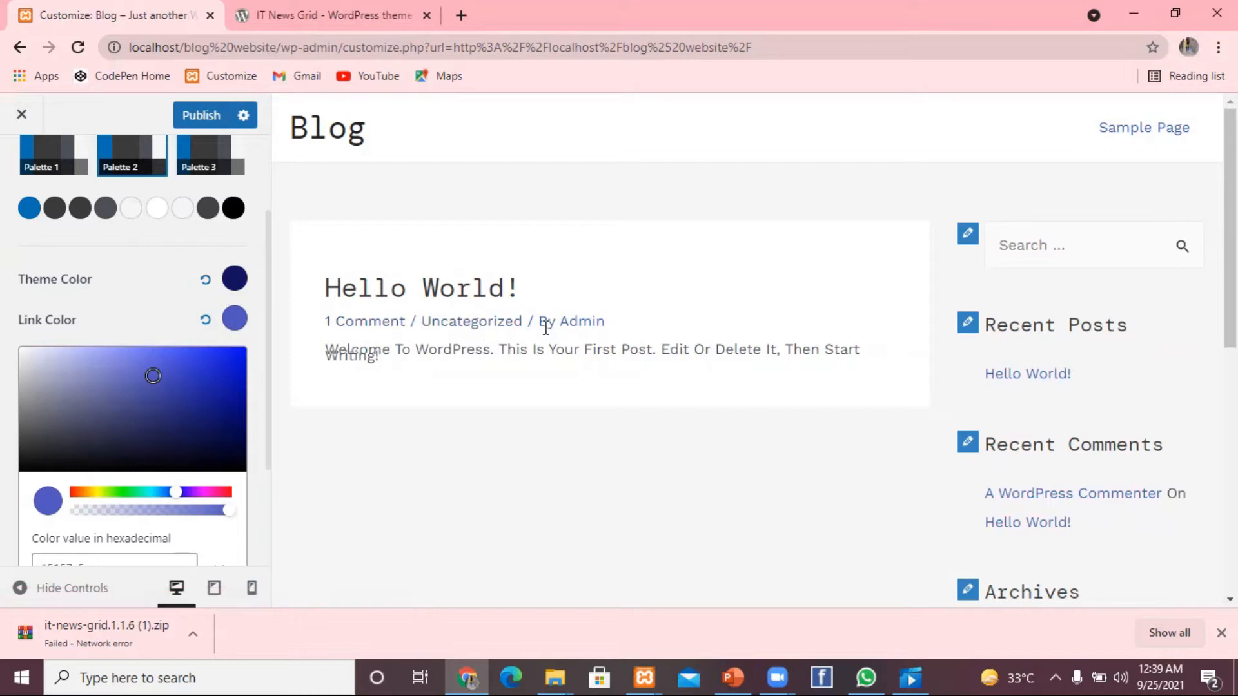
pyautogui.click(194, 426)
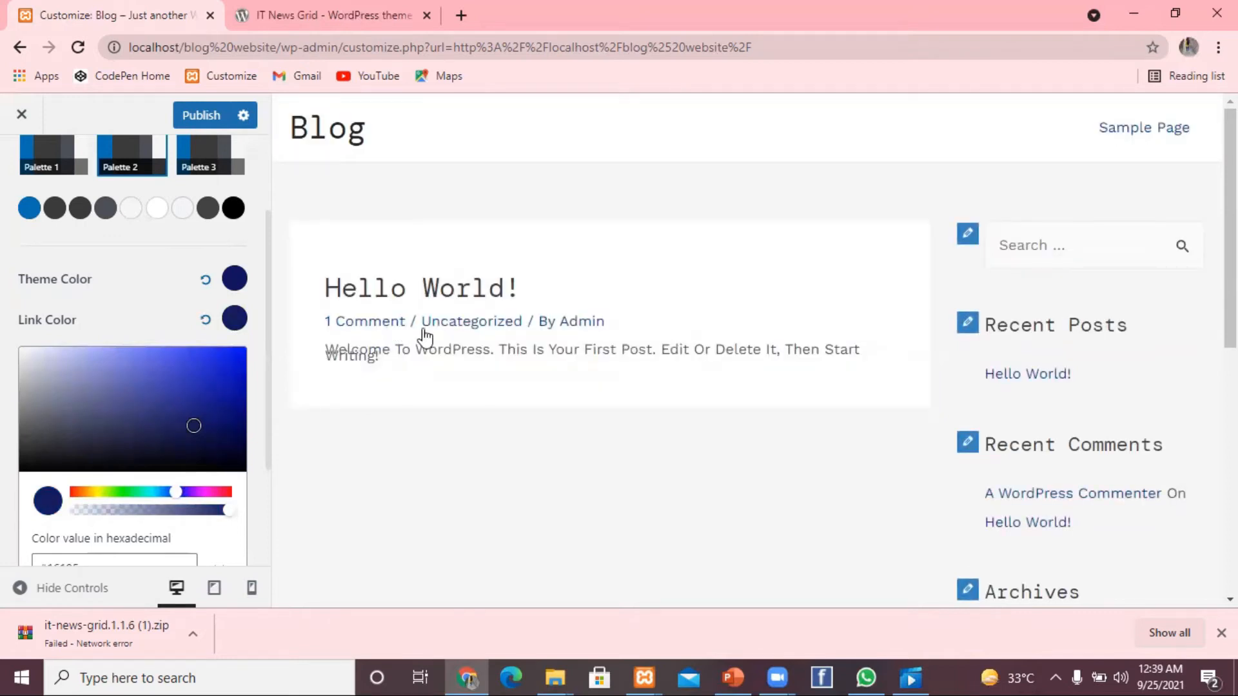
pyautogui.click(159, 305)
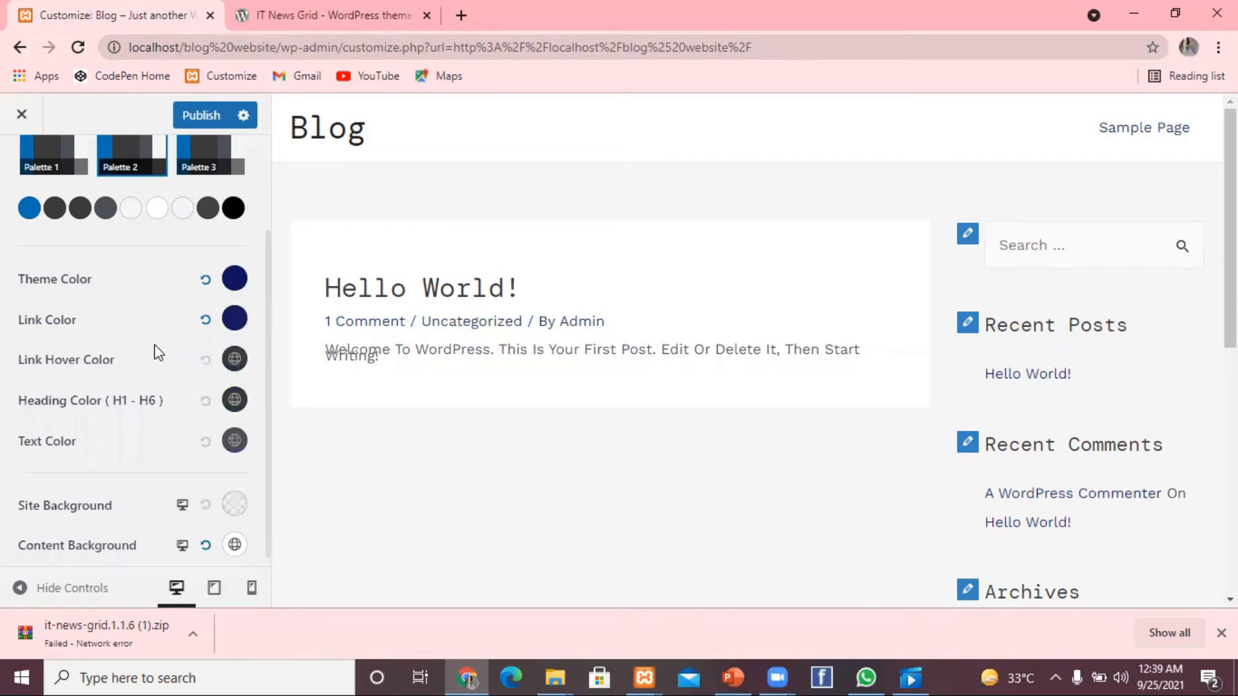
# Set the link hover color and the H1–H6 heading color to bright red
pyautogui.click(235, 359)
pyautogui.click(223, 398)
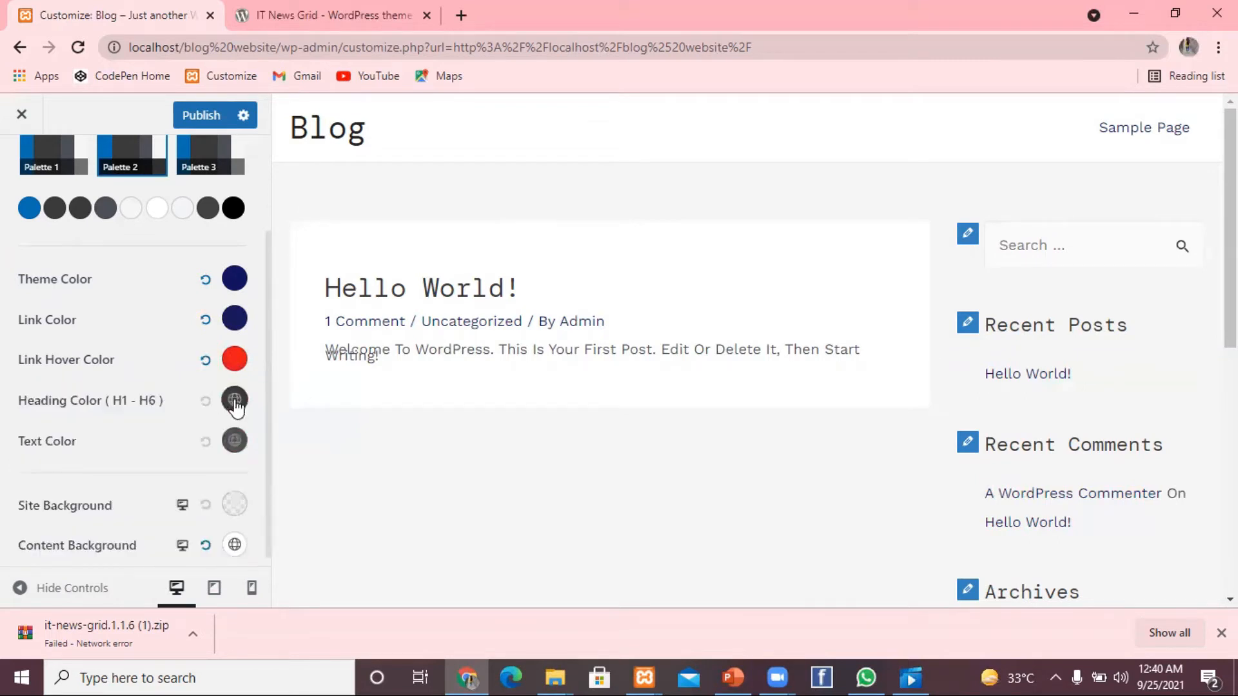
pyautogui.click(235, 401)
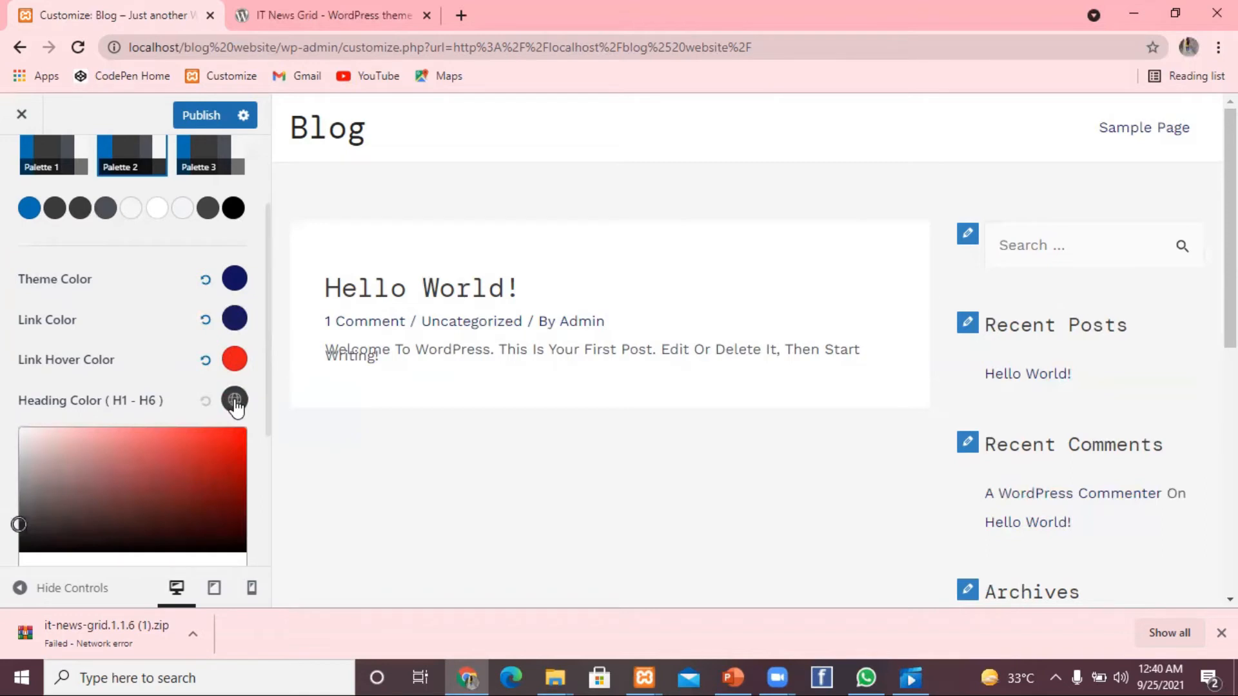
pyautogui.click(212, 458)
pyautogui.click(236, 433)
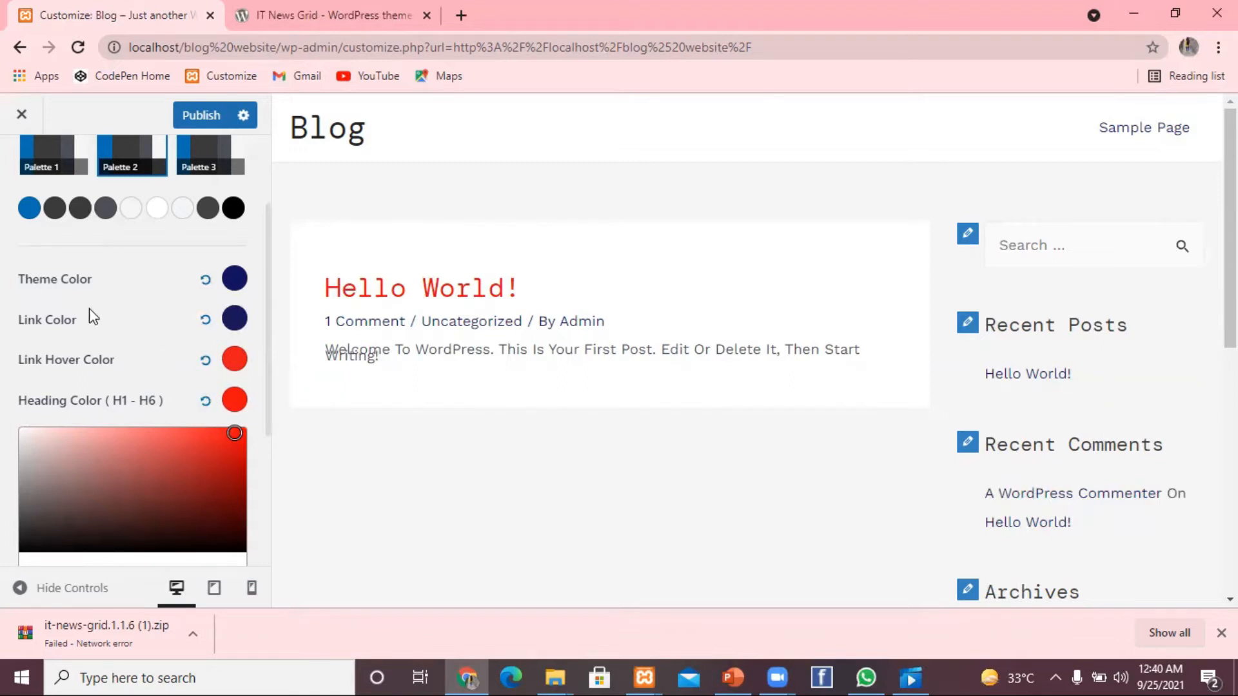
pyautogui.click(110, 326)
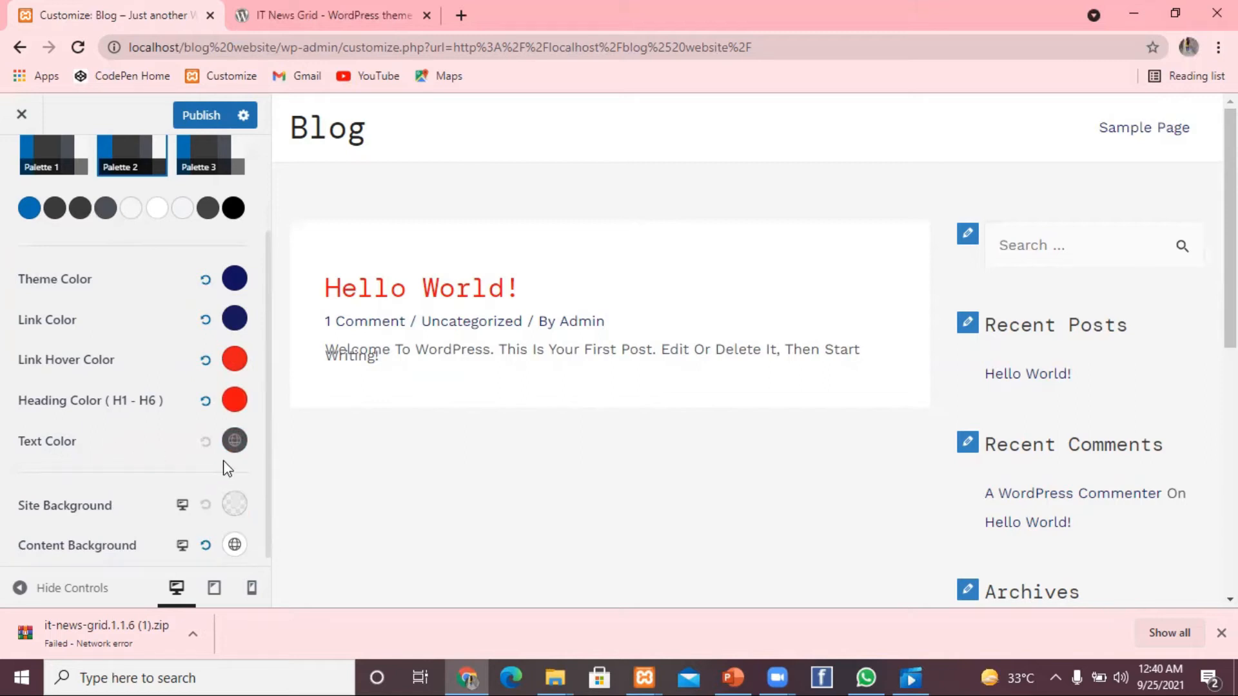
# Try a medium blue and a very pale blue as the text color
pyautogui.click(234, 441)
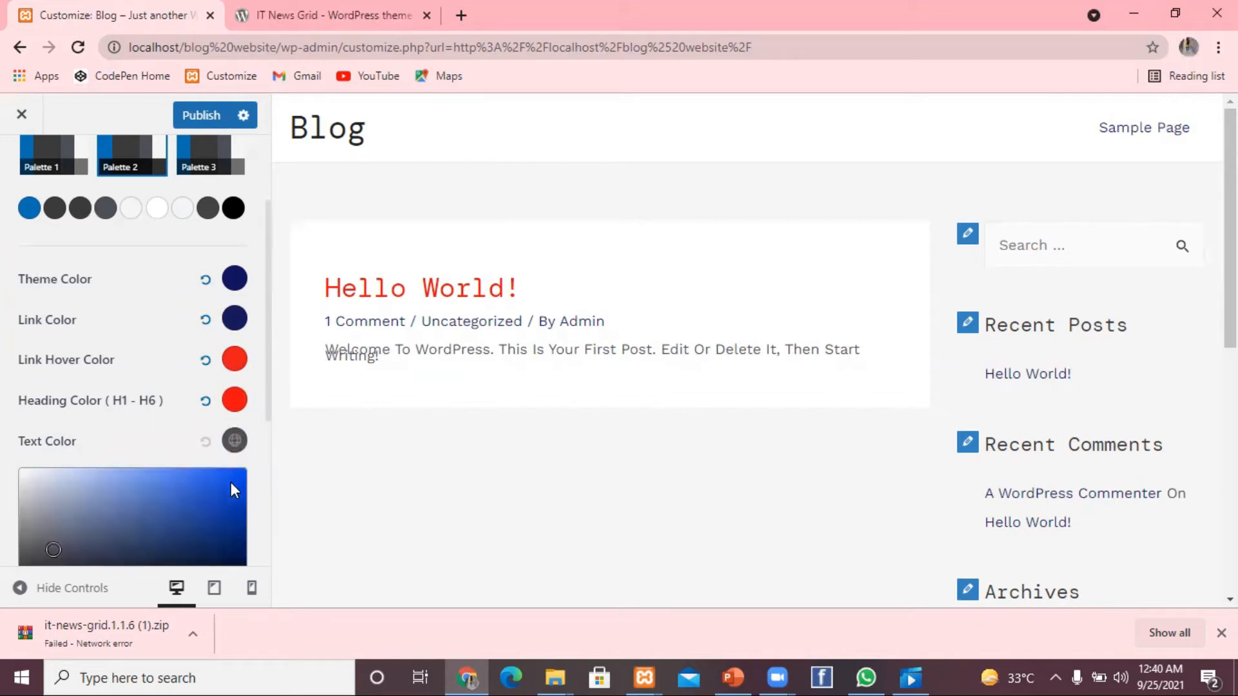
pyautogui.click(192, 509)
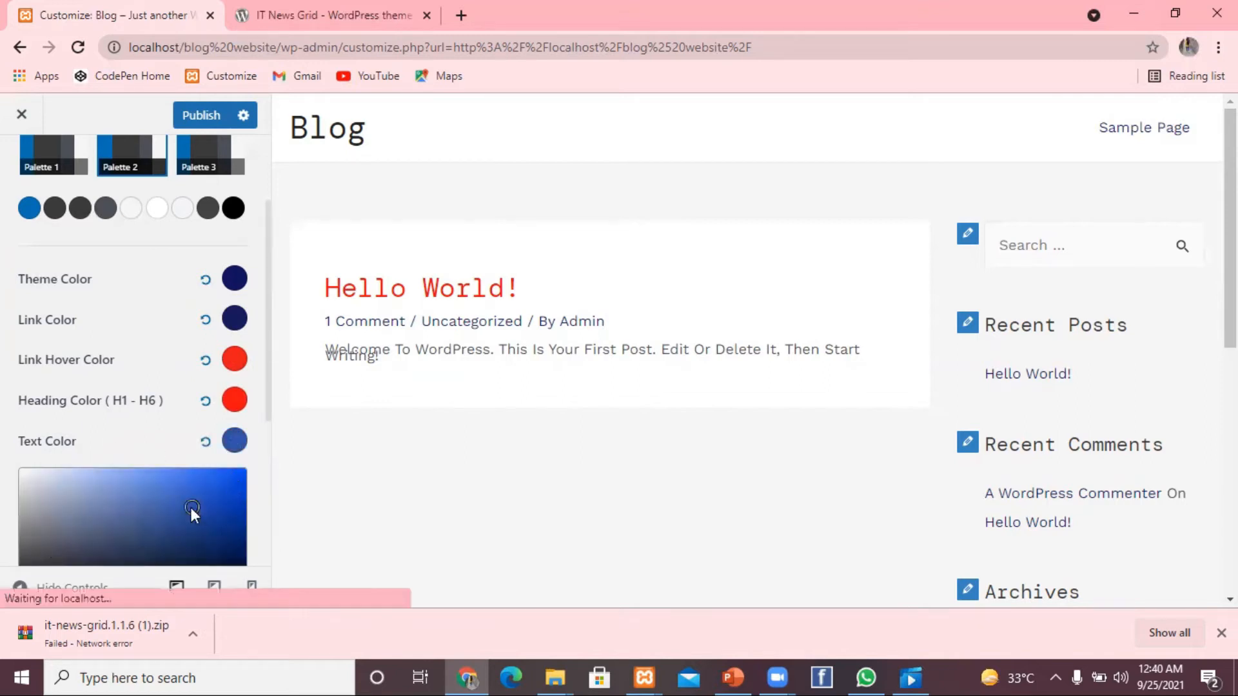
pyautogui.moveTo(270, 419); pyautogui.dragTo(281, 514)
pyautogui.click(279, 514)
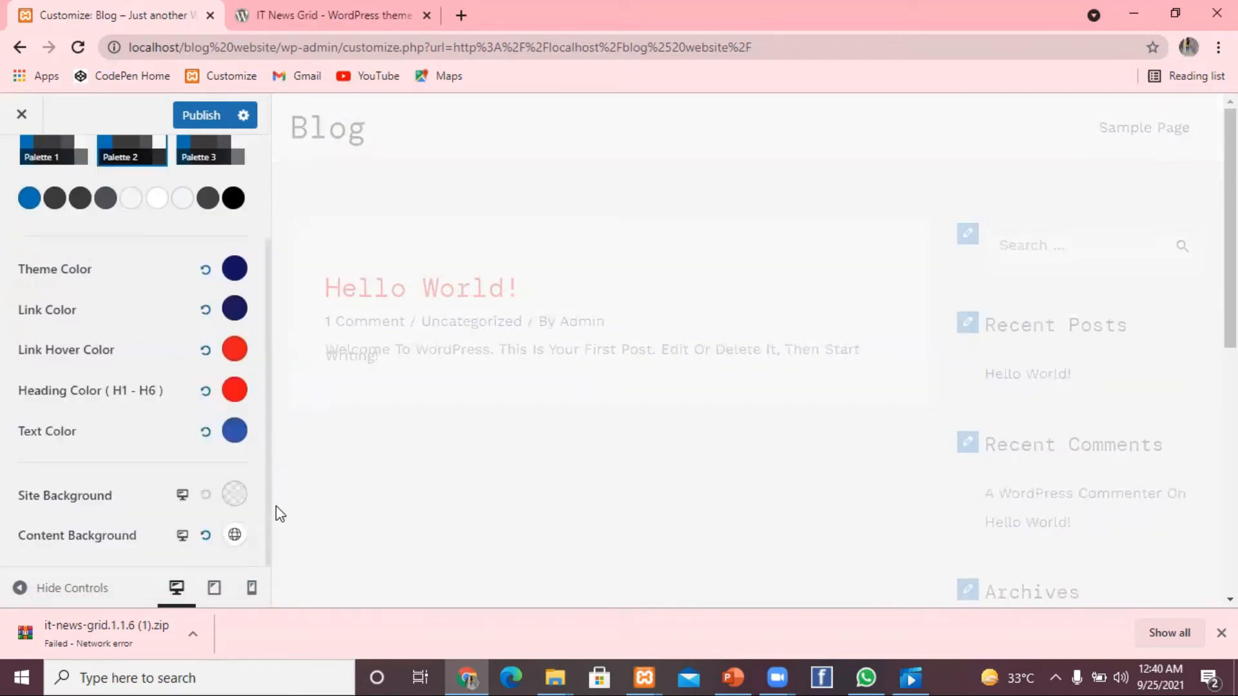
pyautogui.click(234, 430)
pyautogui.click(64, 466)
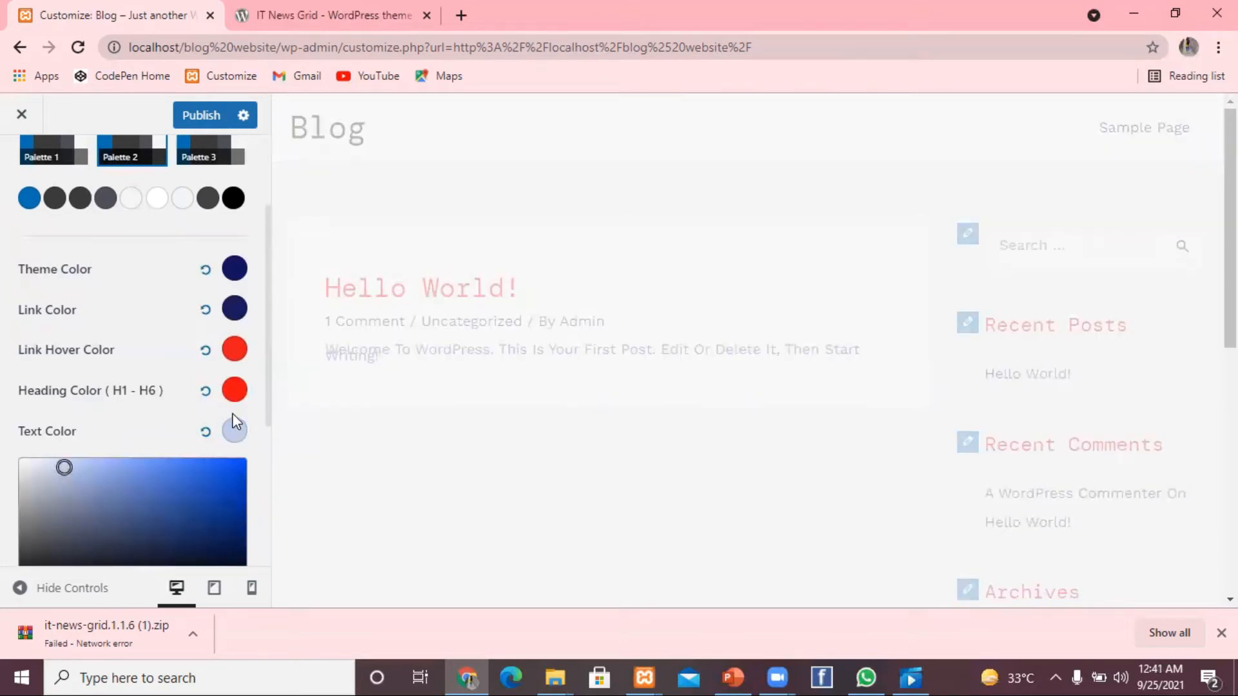
pyautogui.scroll(-2, 270, 445)
pyautogui.moveTo(269, 443); pyautogui.dragTo(271, 477)
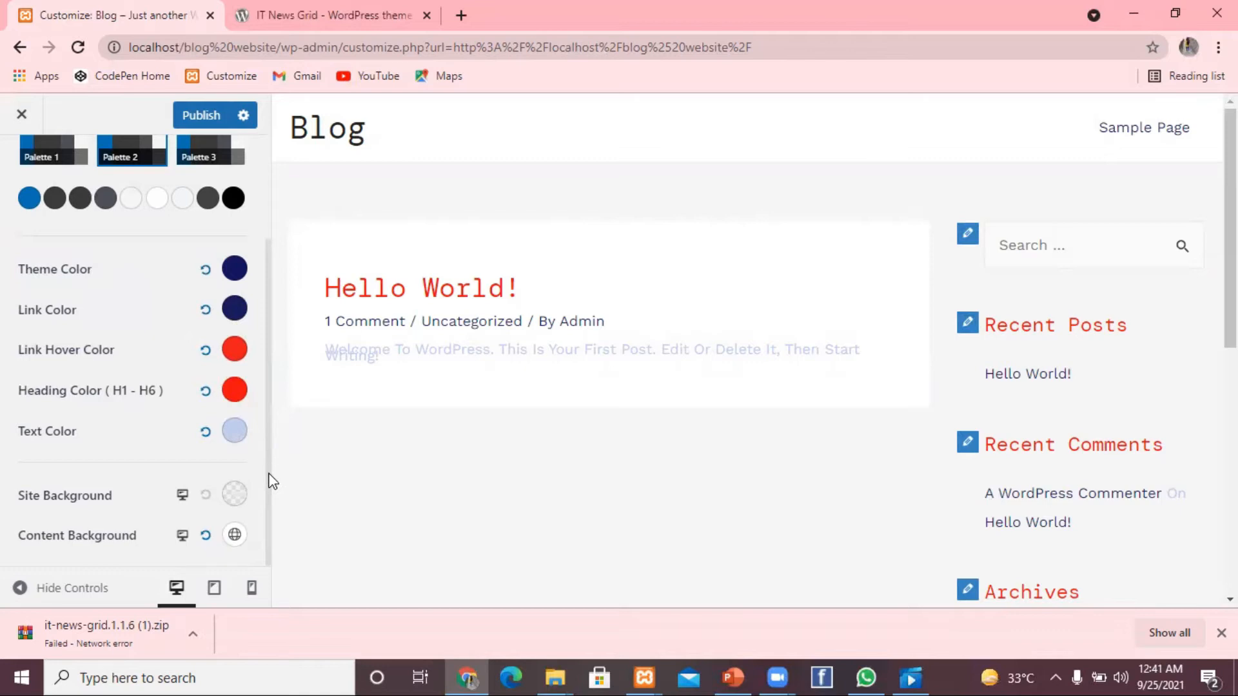
# Set the text color to a strong, saturated blue
pyautogui.scroll(1, 271, 481)
pyautogui.click(237, 458)
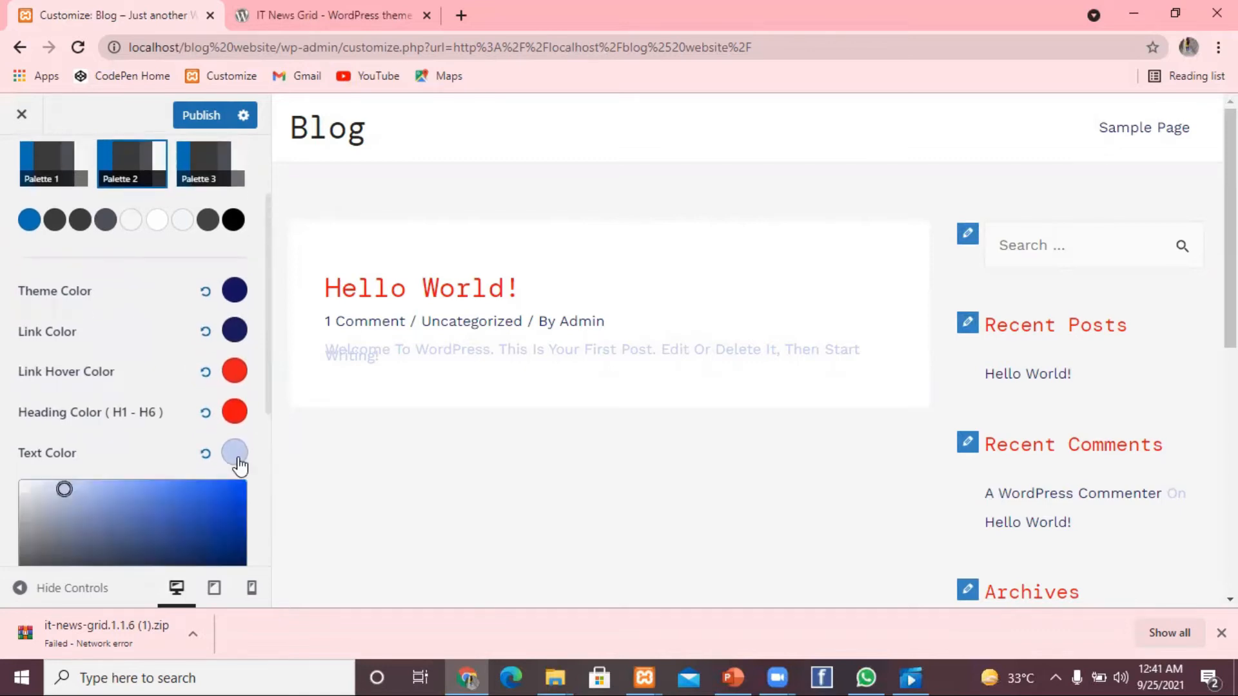
pyautogui.click(215, 506)
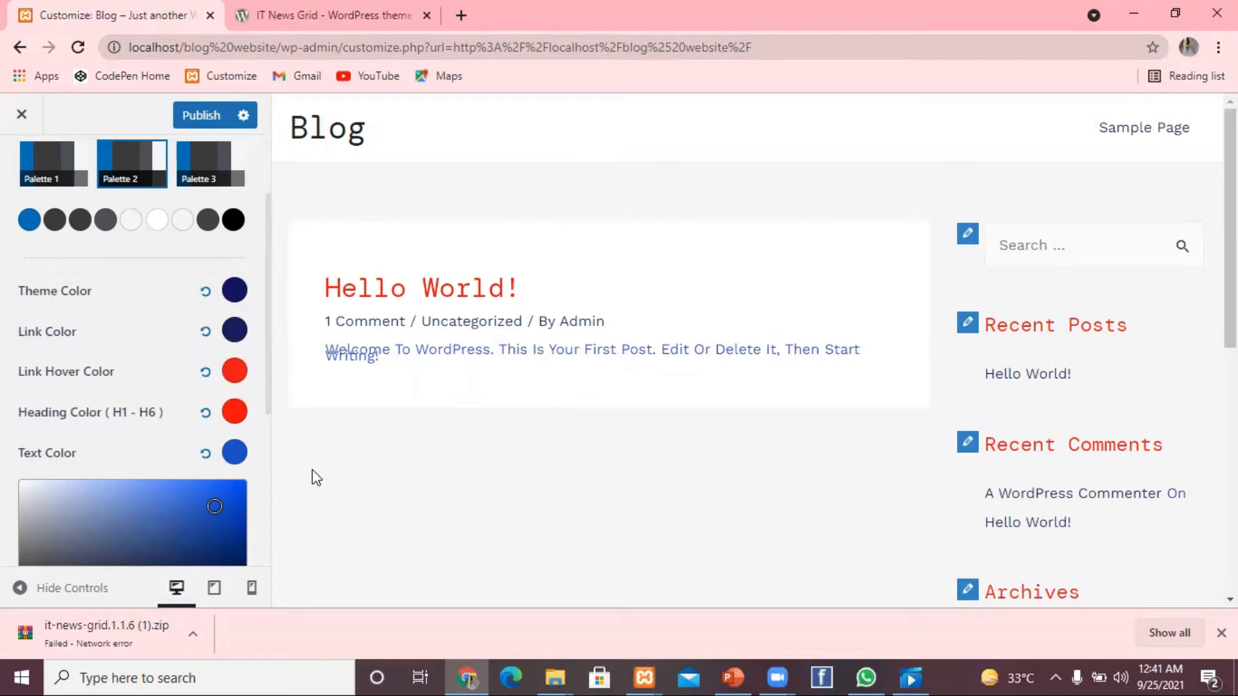
pyautogui.click(263, 423)
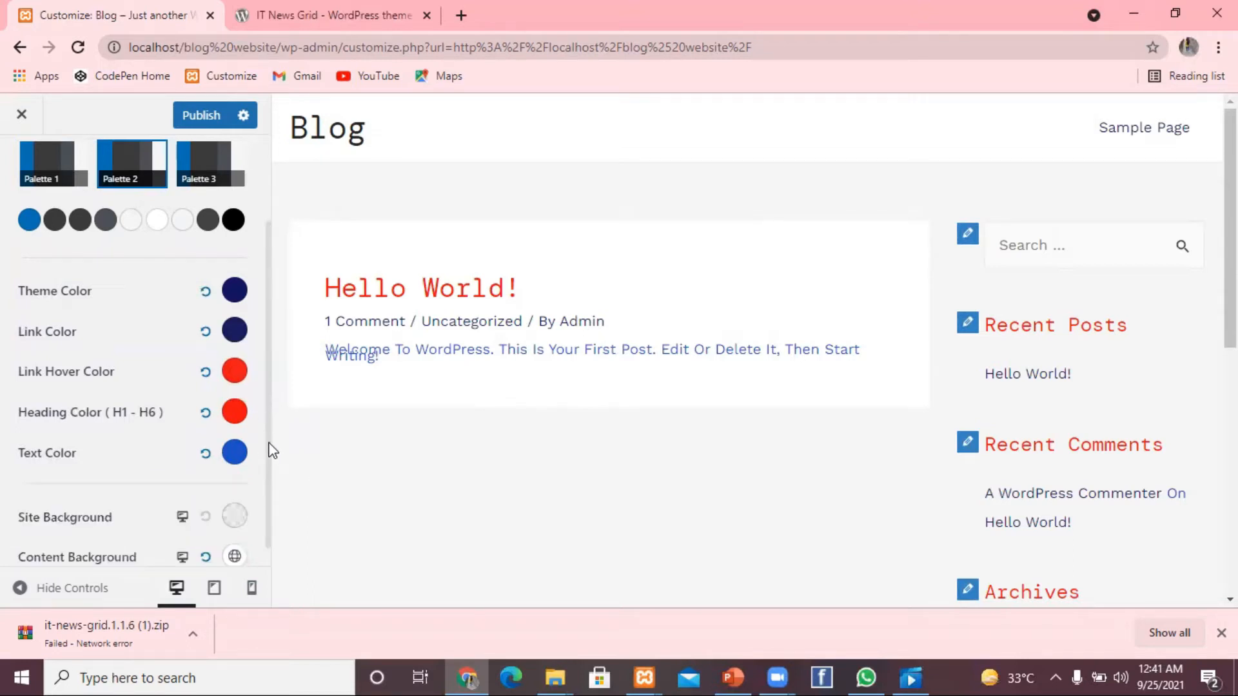
# Open the site background settings and look over the solid color and gradient options
pyautogui.scroll(-1, 268, 458)
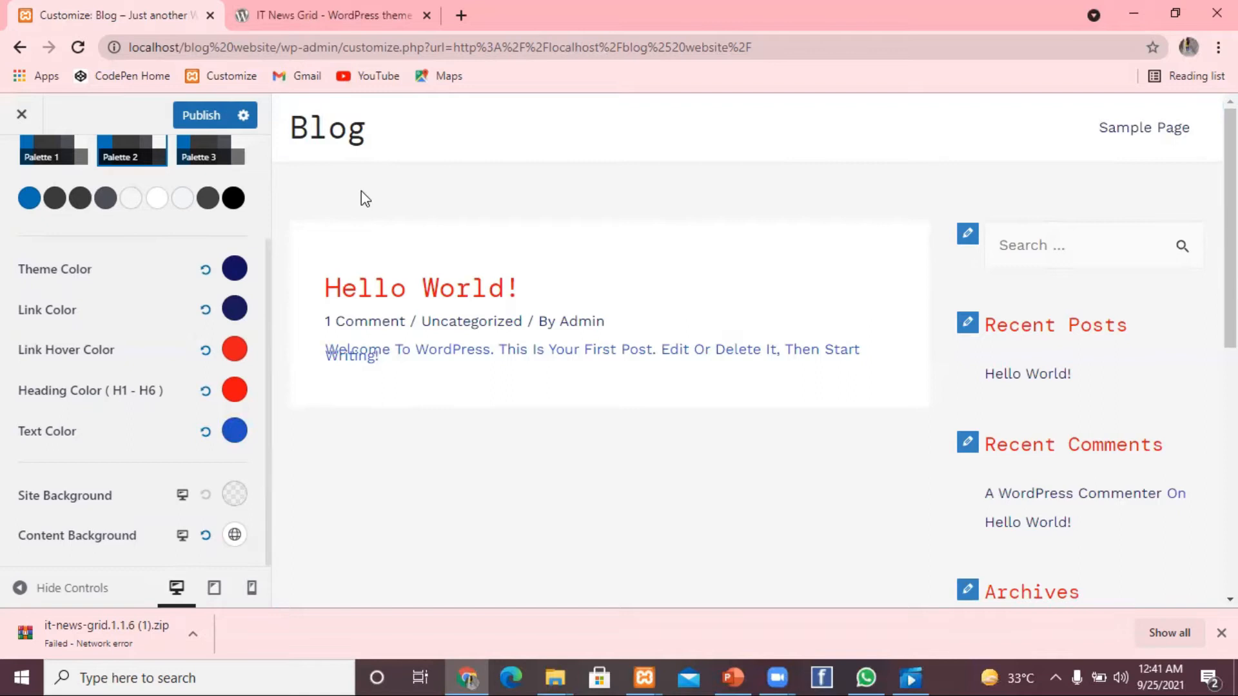
pyautogui.click(234, 495)
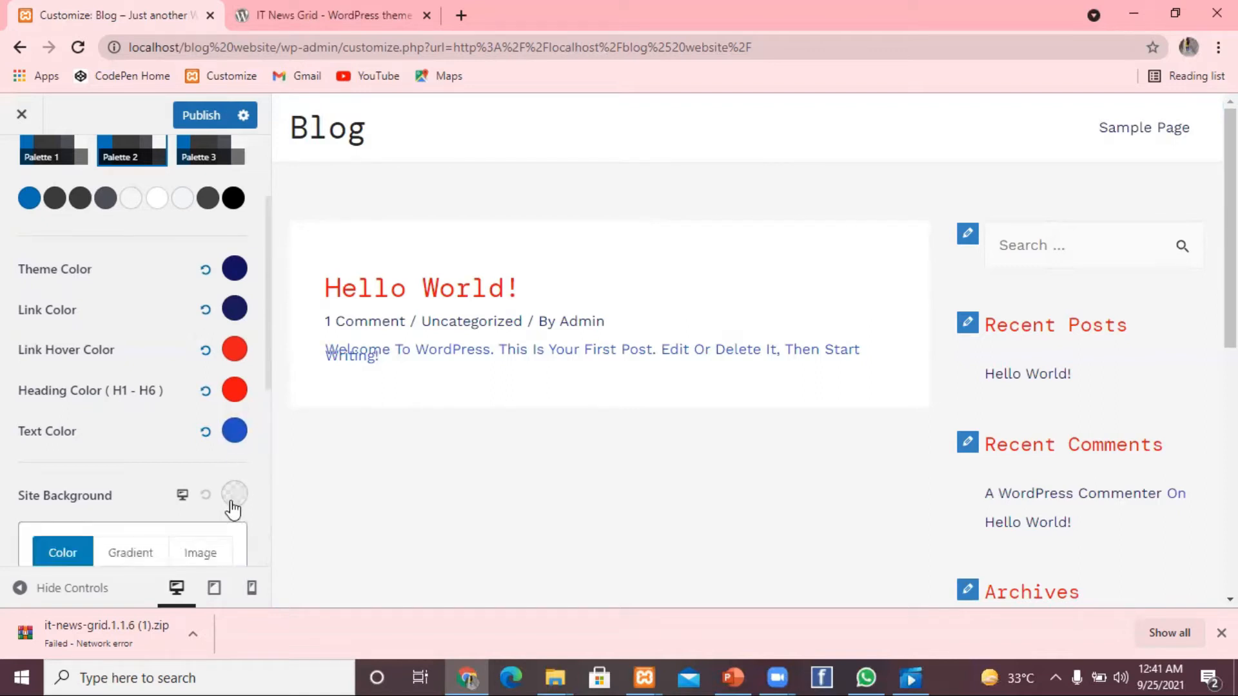
pyautogui.moveTo(268, 378); pyautogui.dragTo(293, 517)
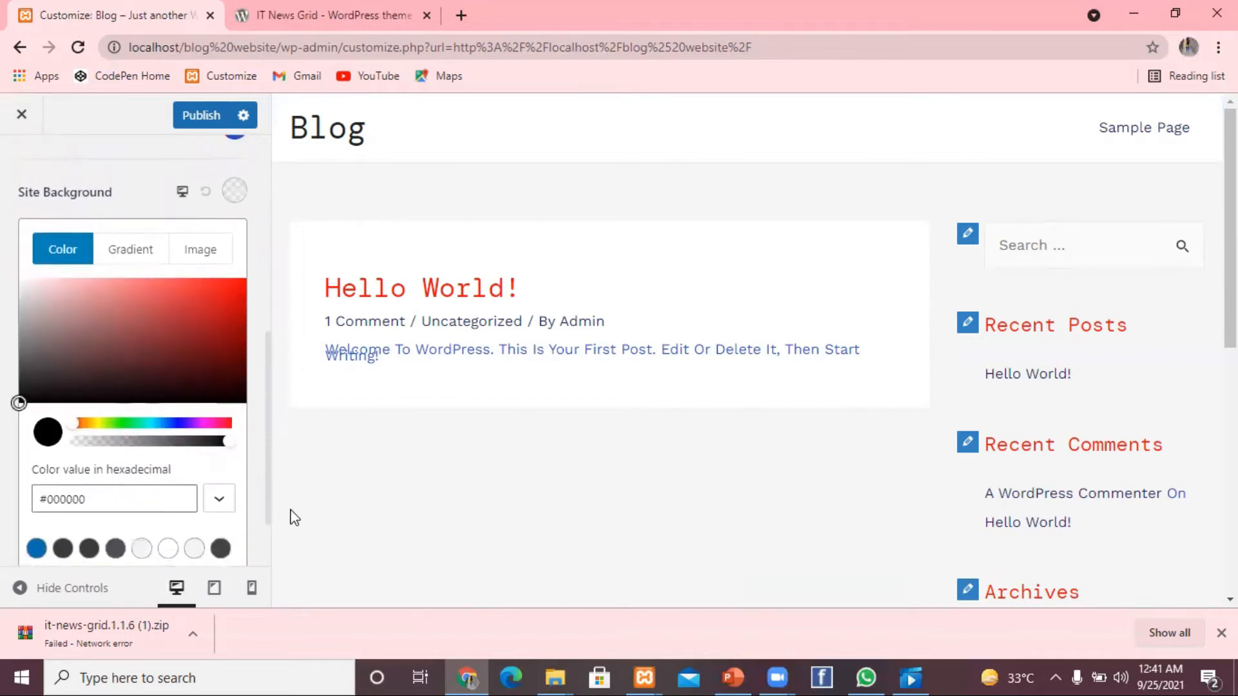
pyautogui.scroll(5, 225, 496)
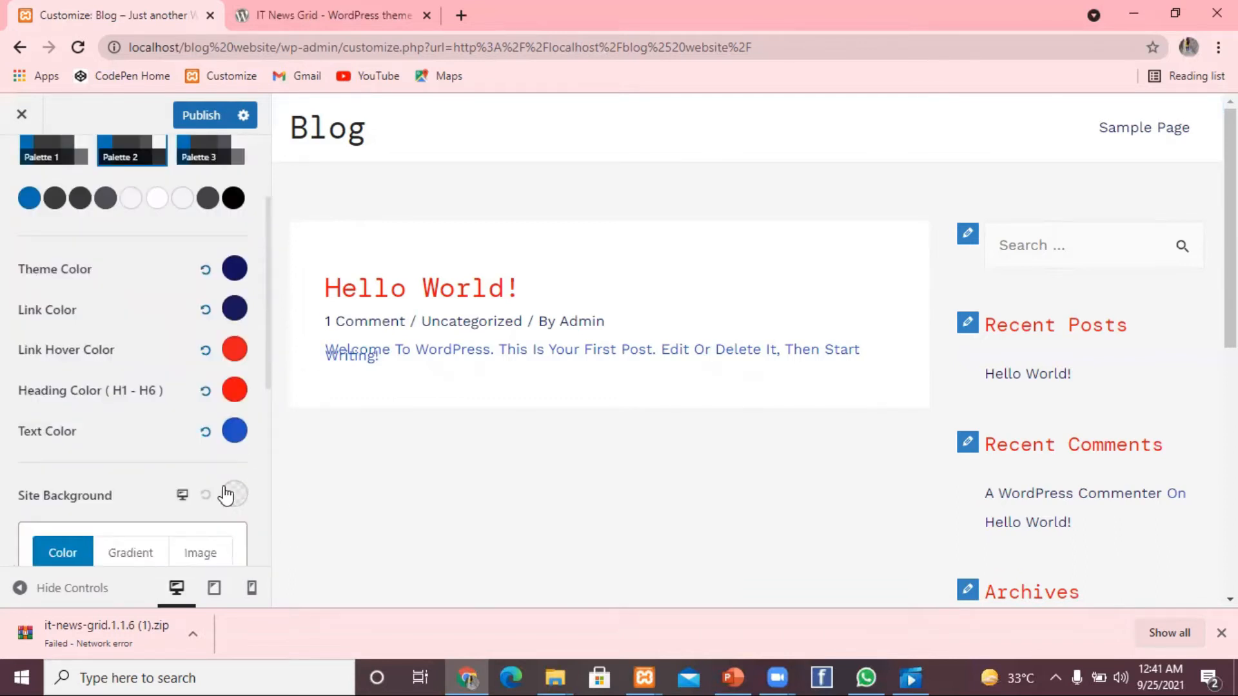
pyautogui.scroll(-5, 225, 495)
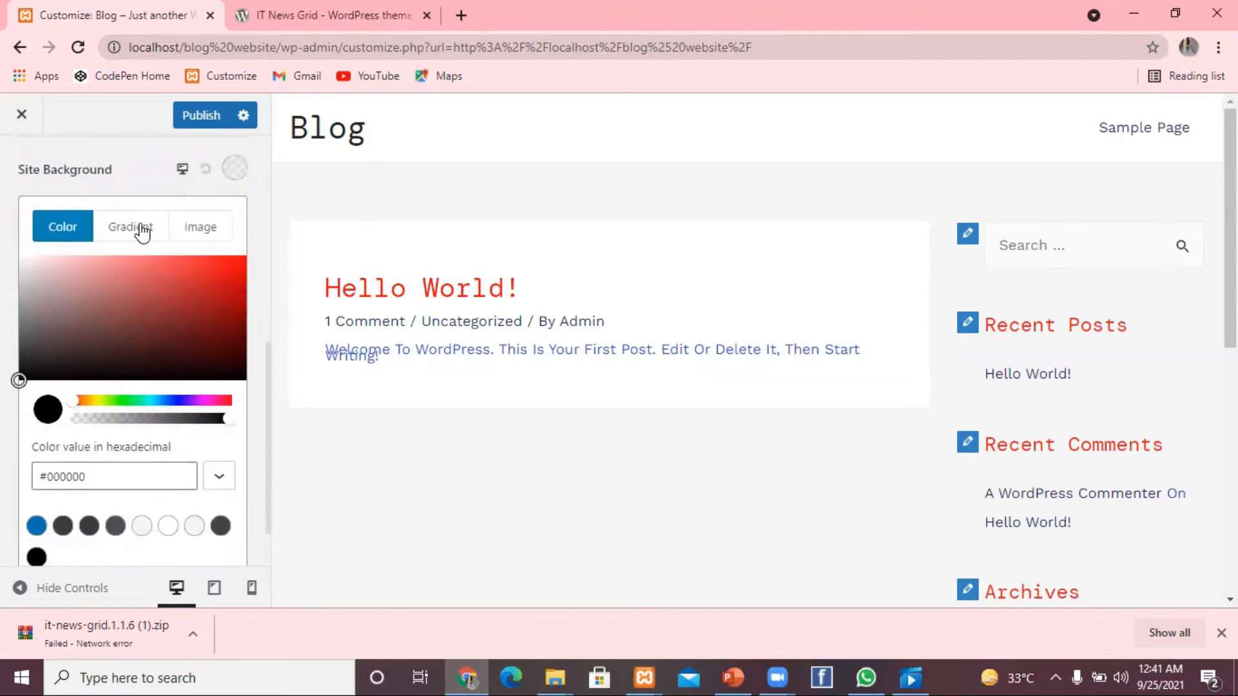
pyautogui.click(143, 230)
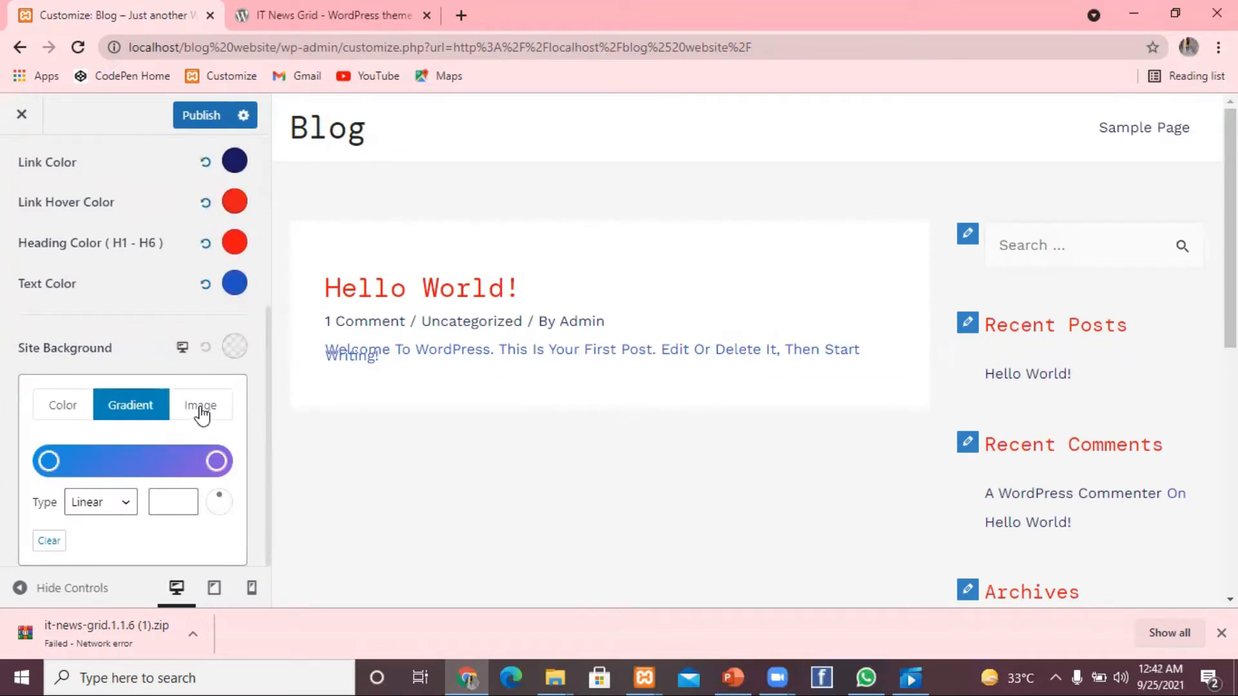
pyautogui.click(75, 408)
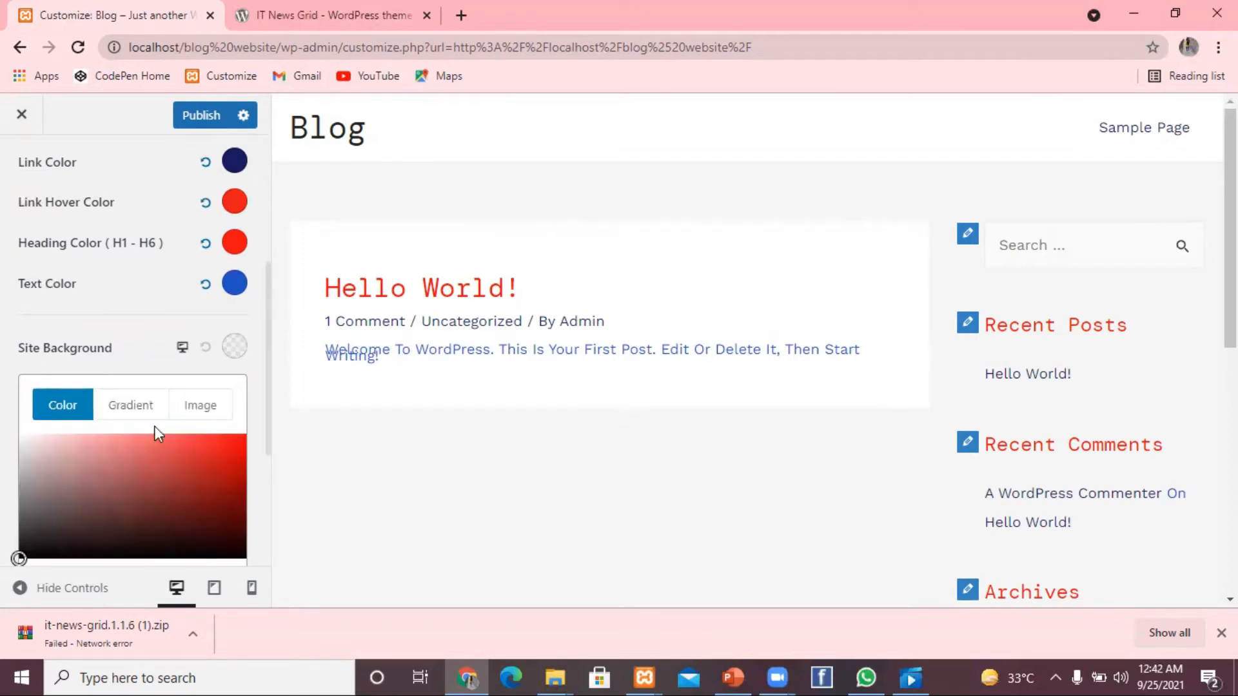
# Try a bright red color and a blue-to-purple radial gradient as the site background
pyautogui.click(229, 449)
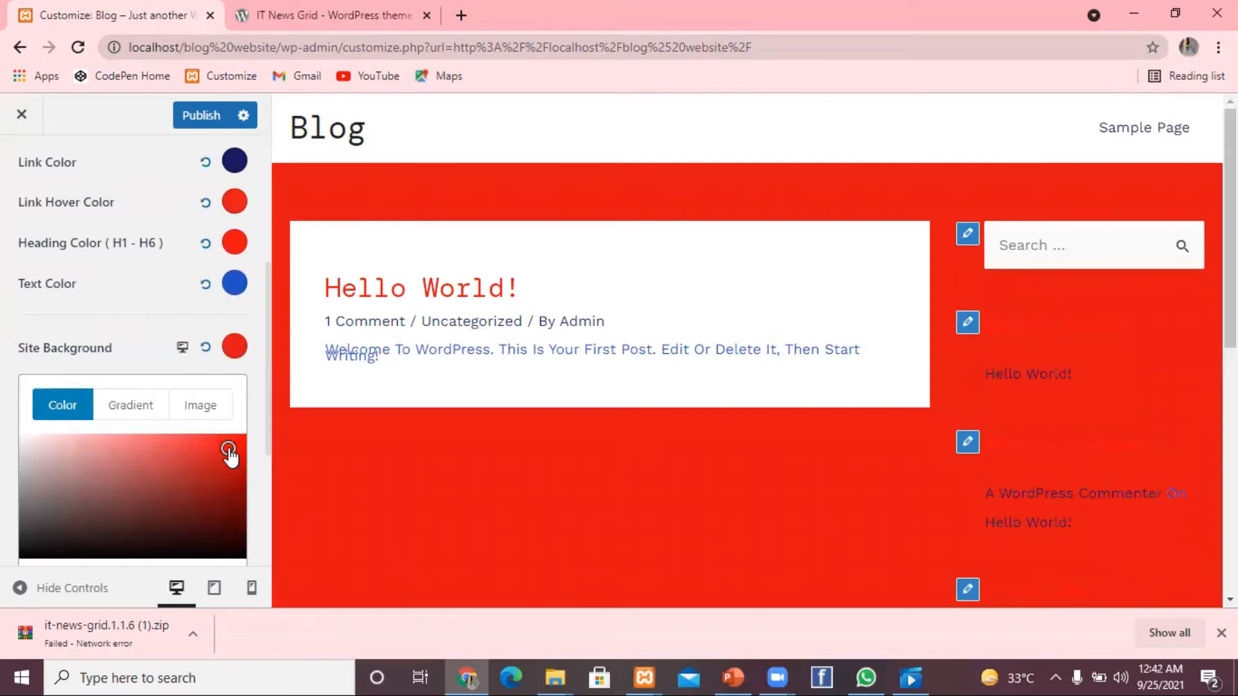
pyautogui.click(124, 410)
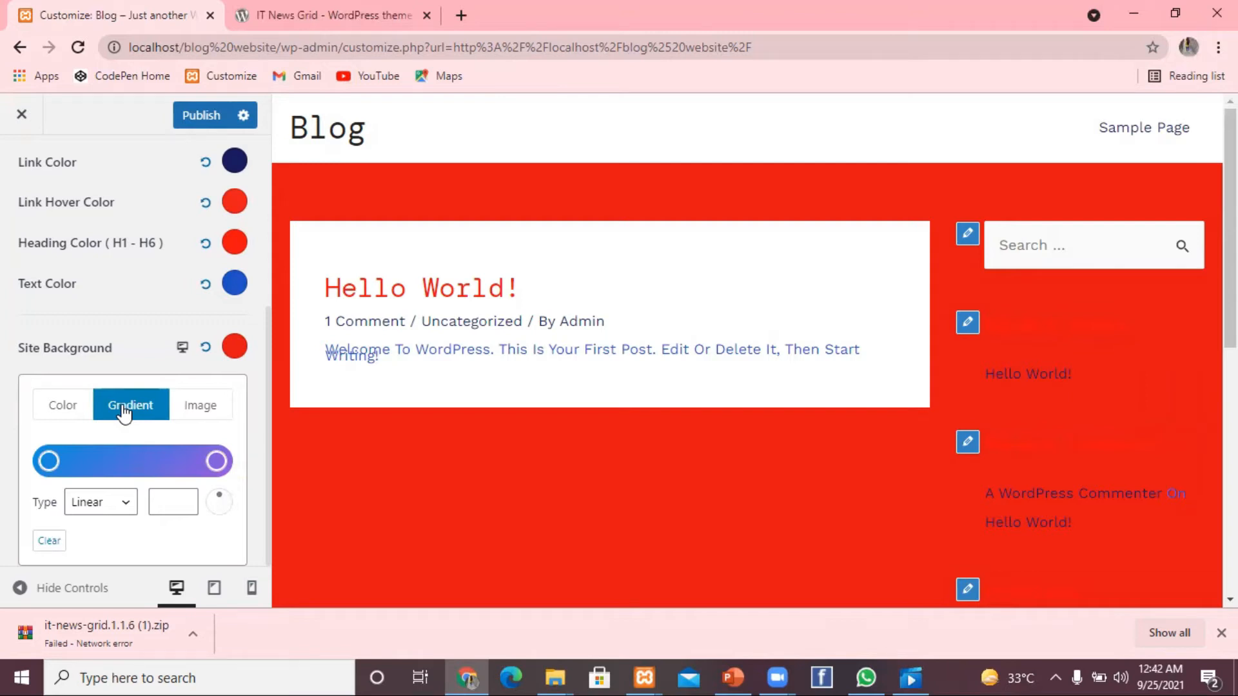
pyautogui.click(126, 508)
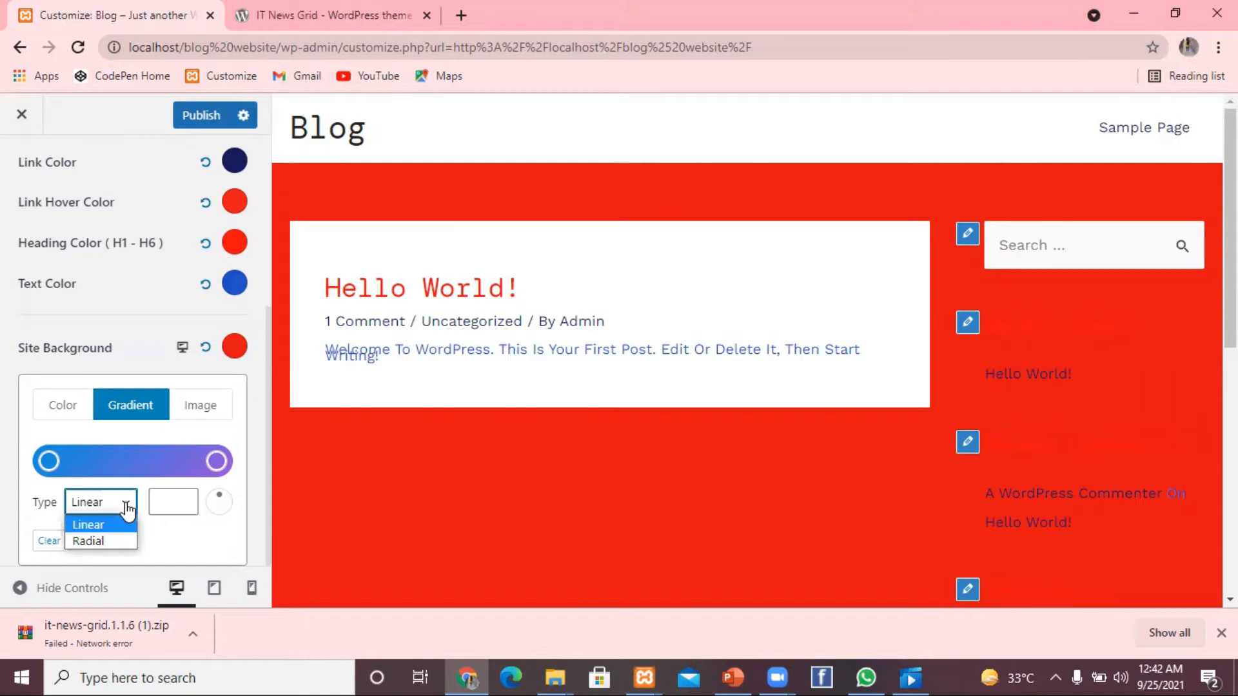
pyautogui.click(91, 541)
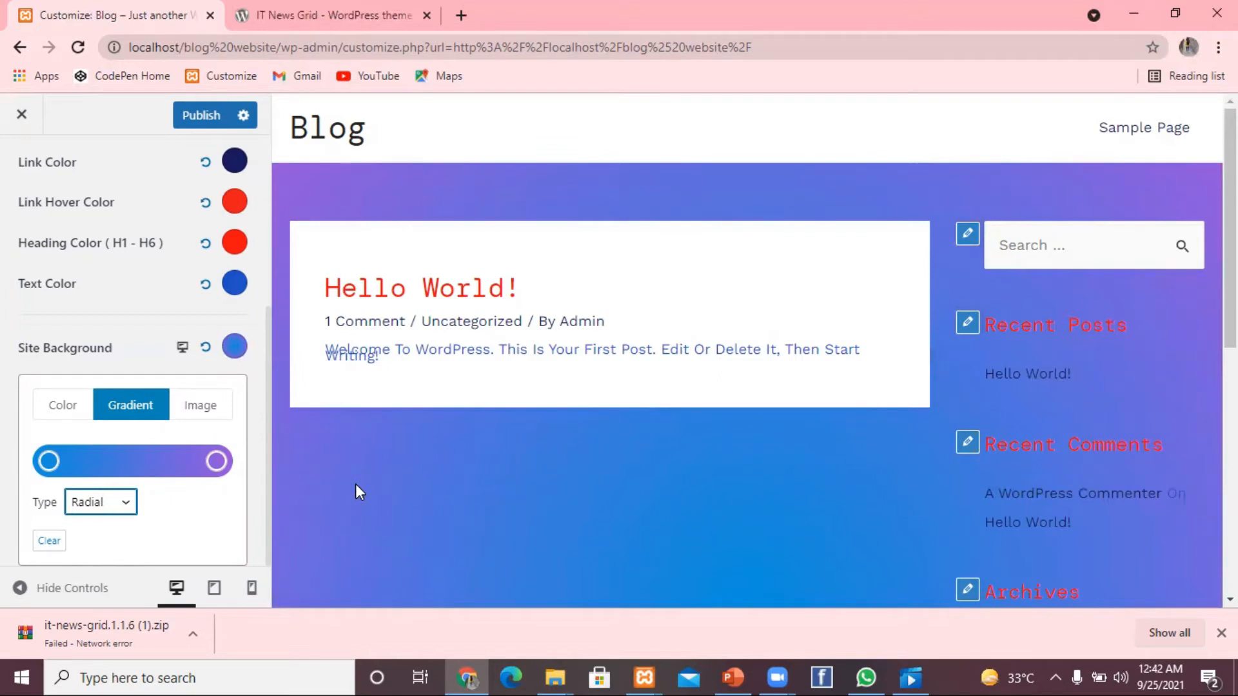
# Upload the Downloads JPG ending in 6LYjG0H32E-unsplash as the site background image and check it down the page preview
pyautogui.click(204, 407)
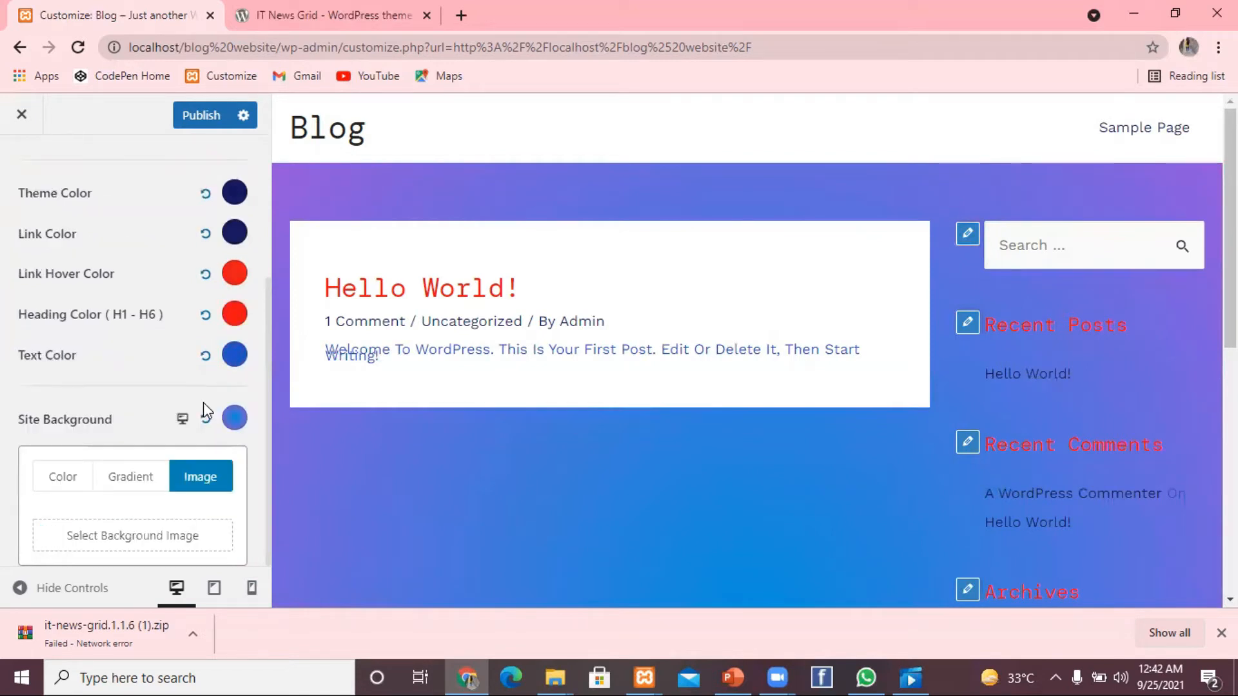
pyautogui.click(173, 540)
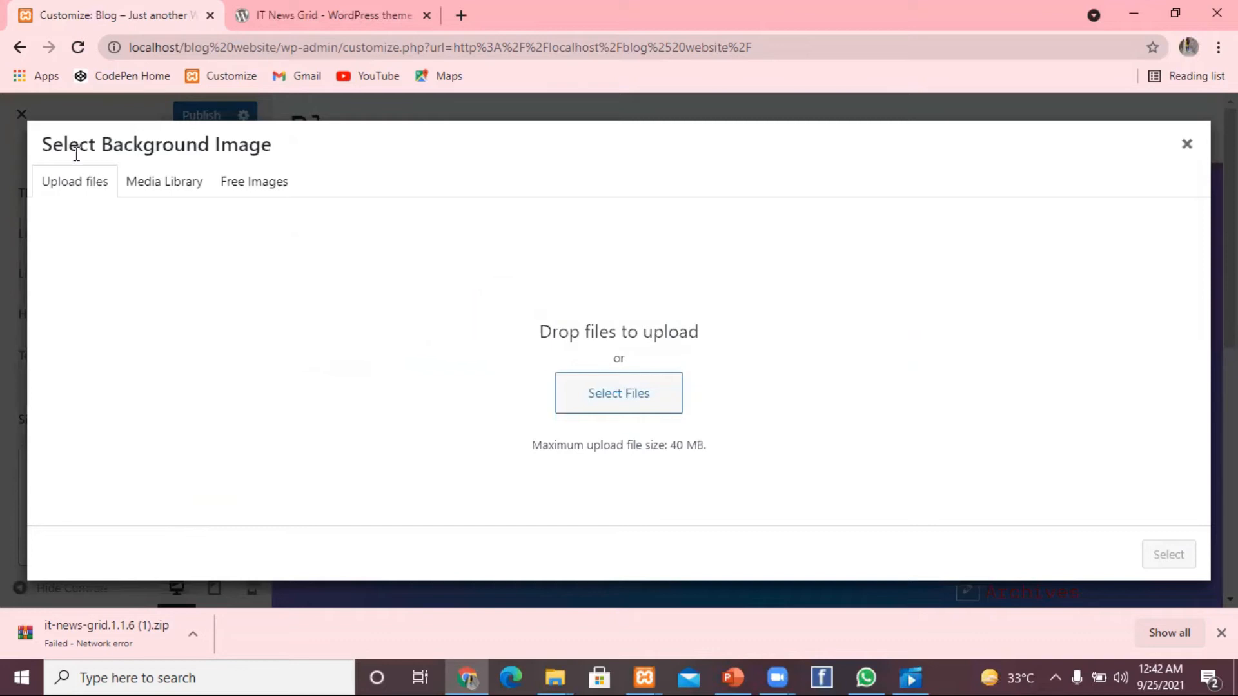
pyautogui.click(634, 396)
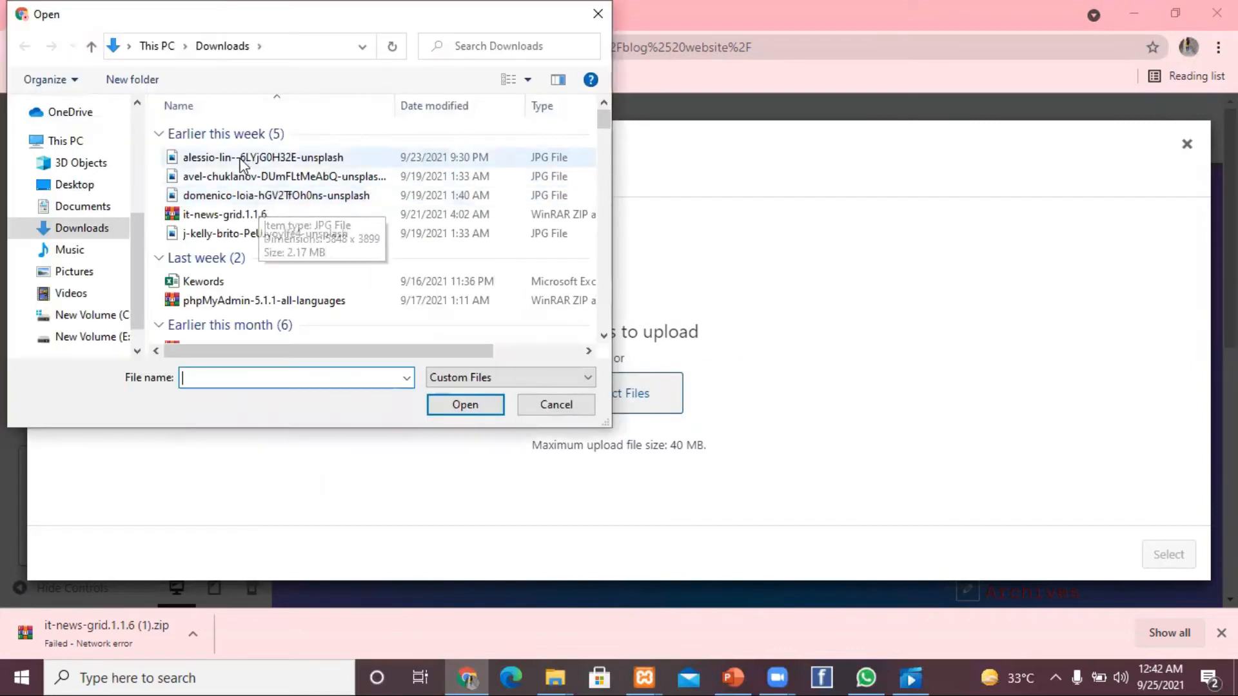
pyautogui.click(242, 158)
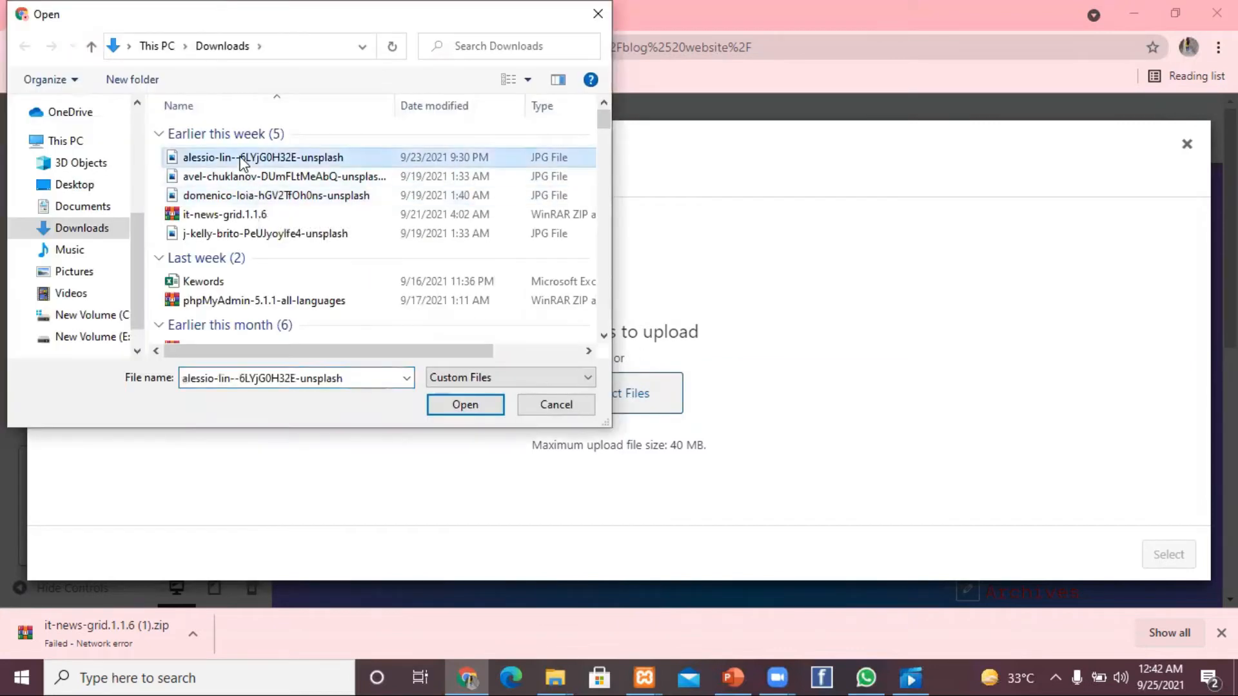
pyautogui.click(444, 407)
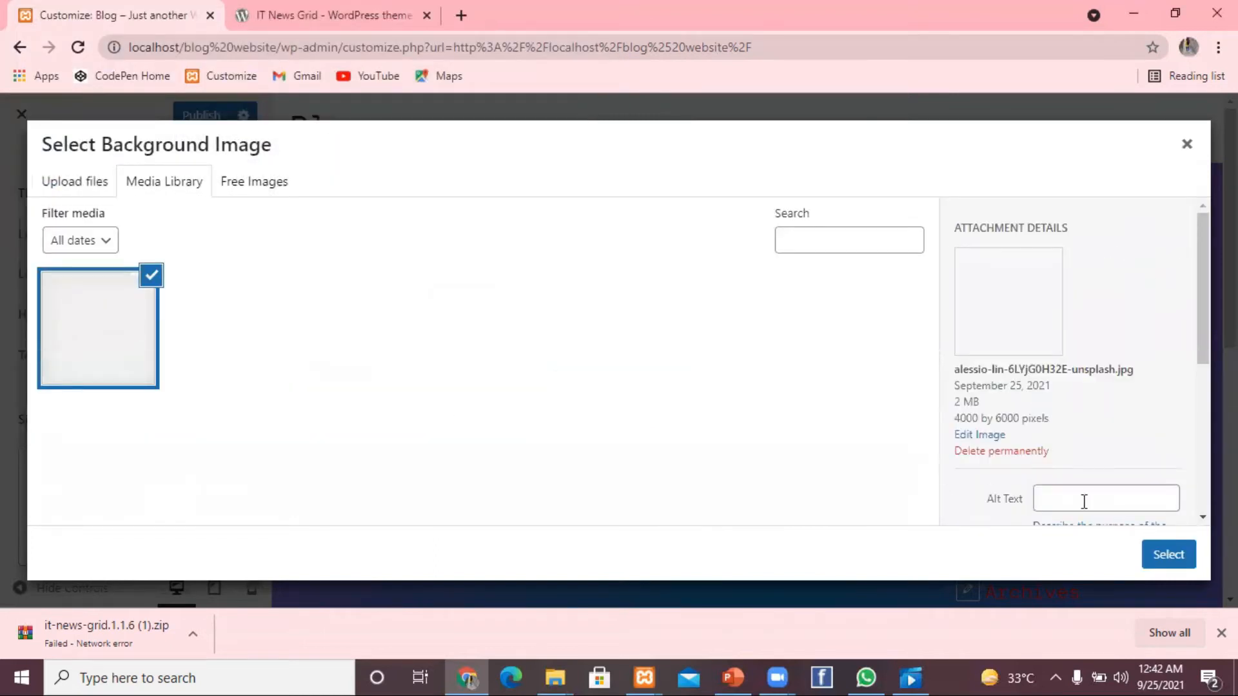
pyautogui.click(1160, 560)
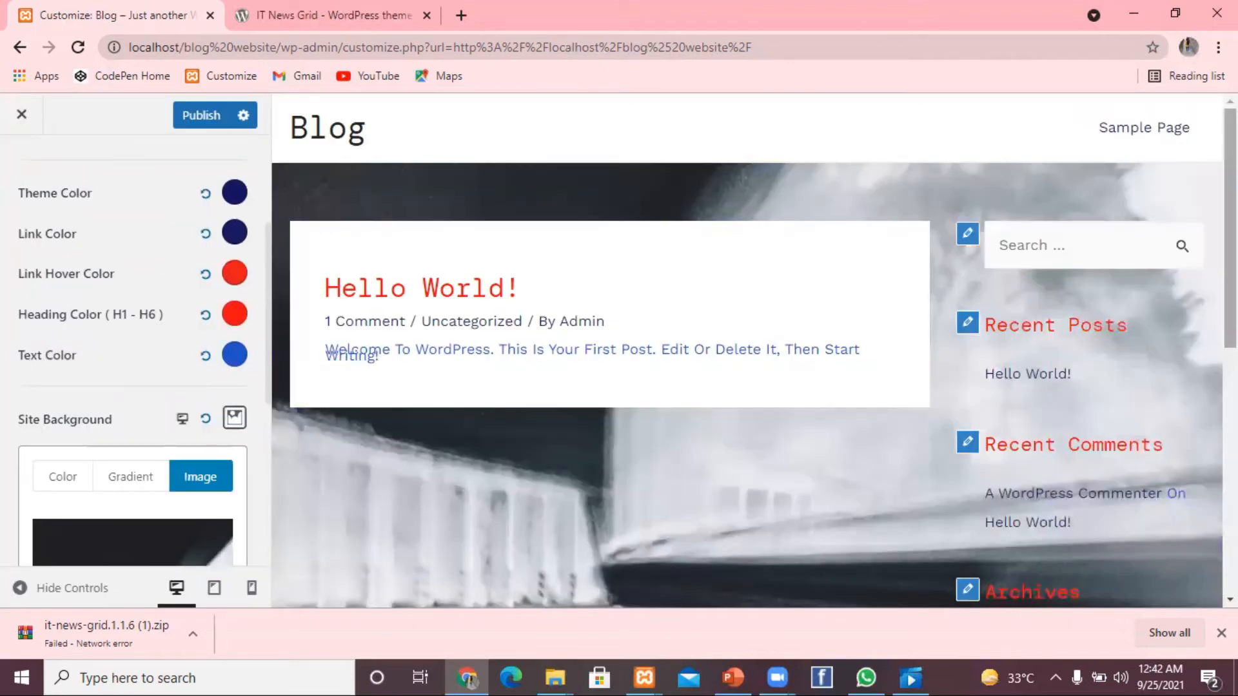
pyautogui.scroll(-7, 748, 352)
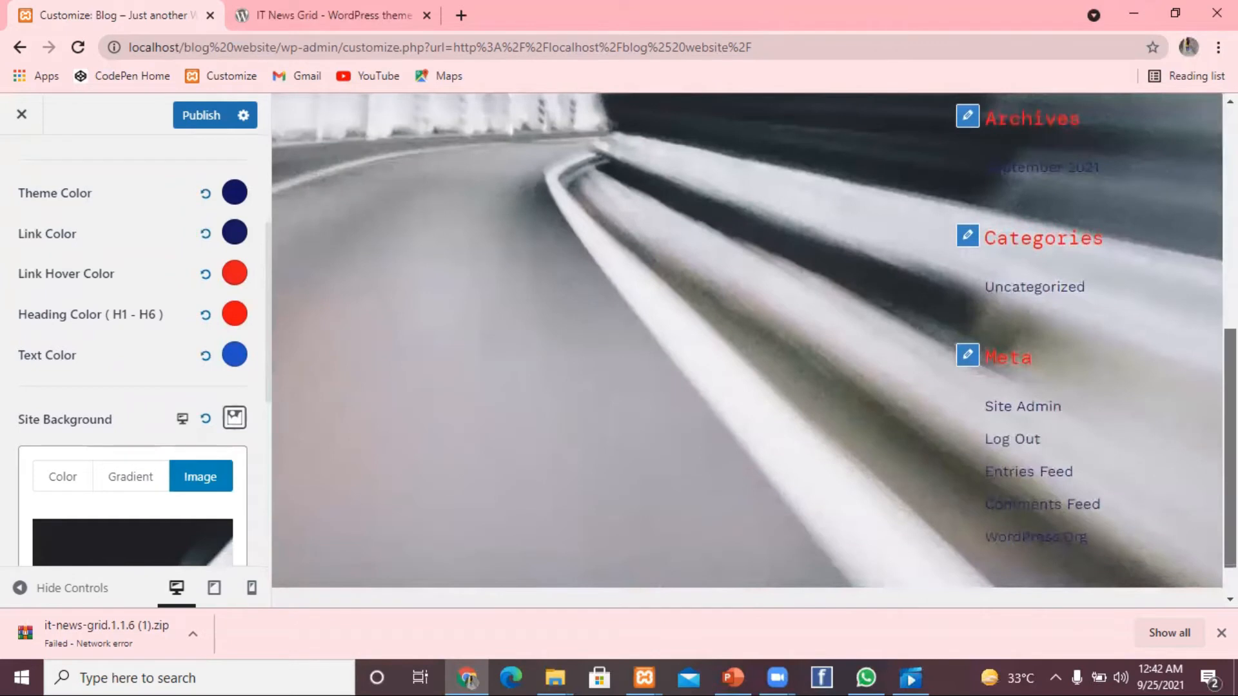
pyautogui.scroll(-1, 748, 352)
pyautogui.scroll(8, 748, 351)
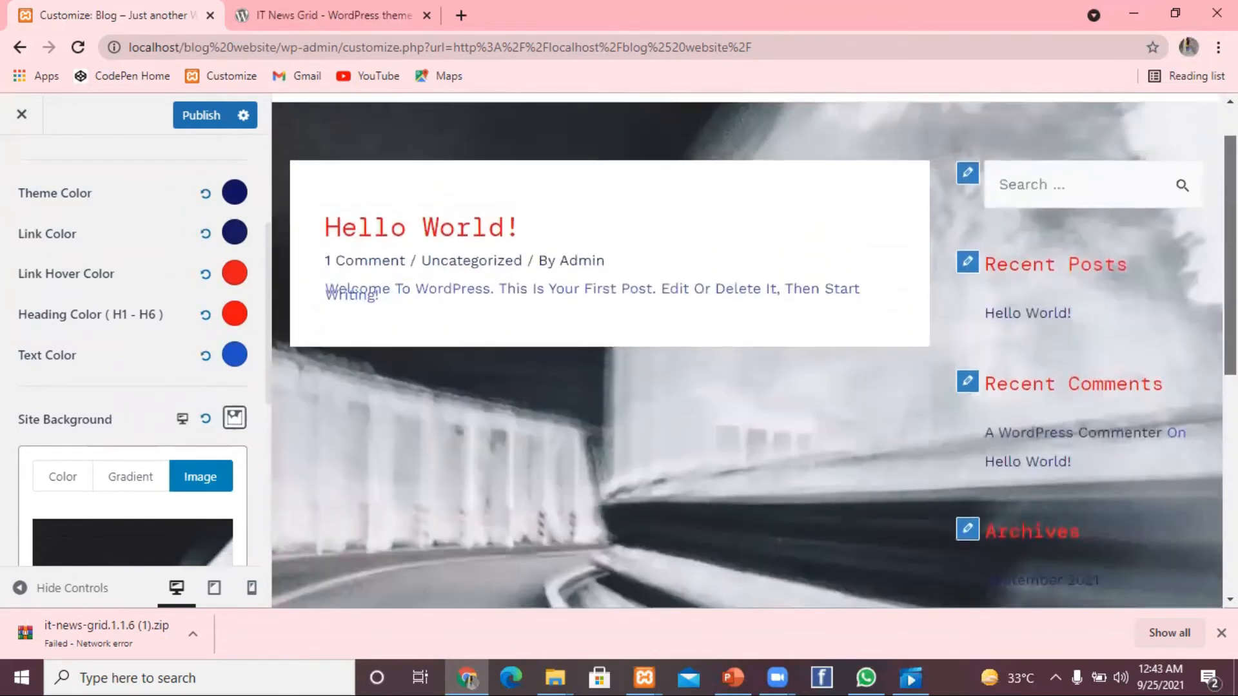
pyautogui.scroll(1, 774, 390)
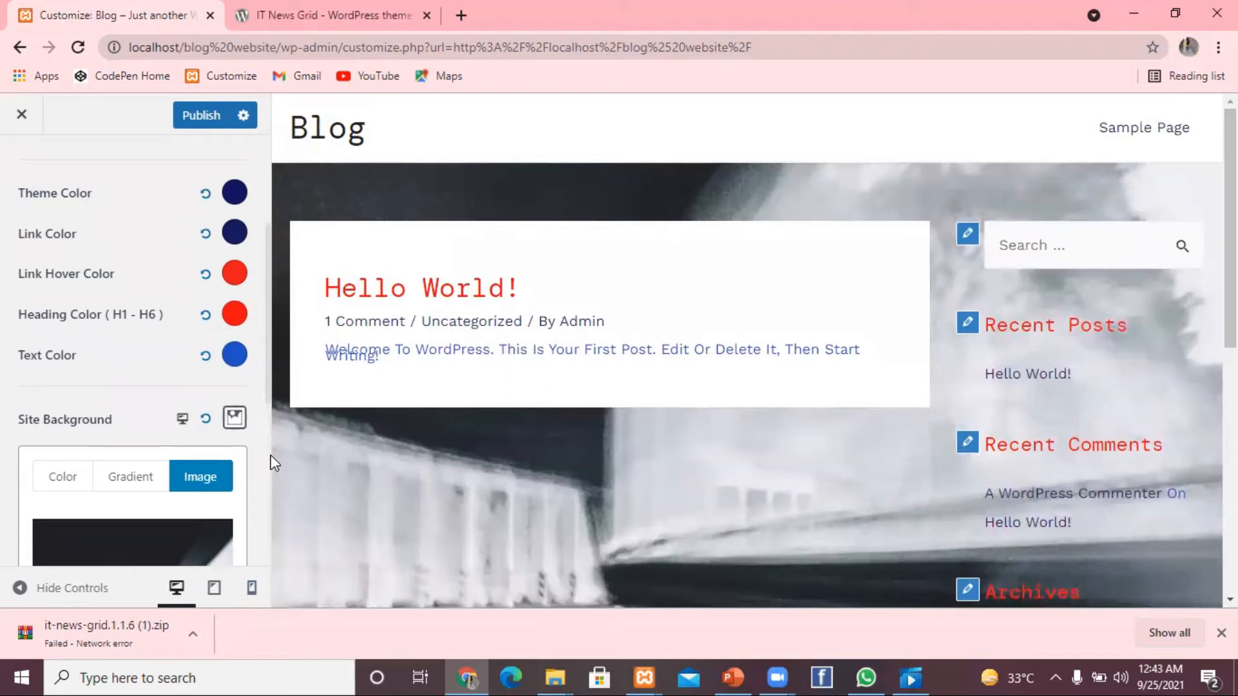
# Replace the site background image with the uploaded Downloads JPG containing DUmFLtMeAbQ-unsplash and check it down the page preview
pyautogui.scroll(-2, 269, 454)
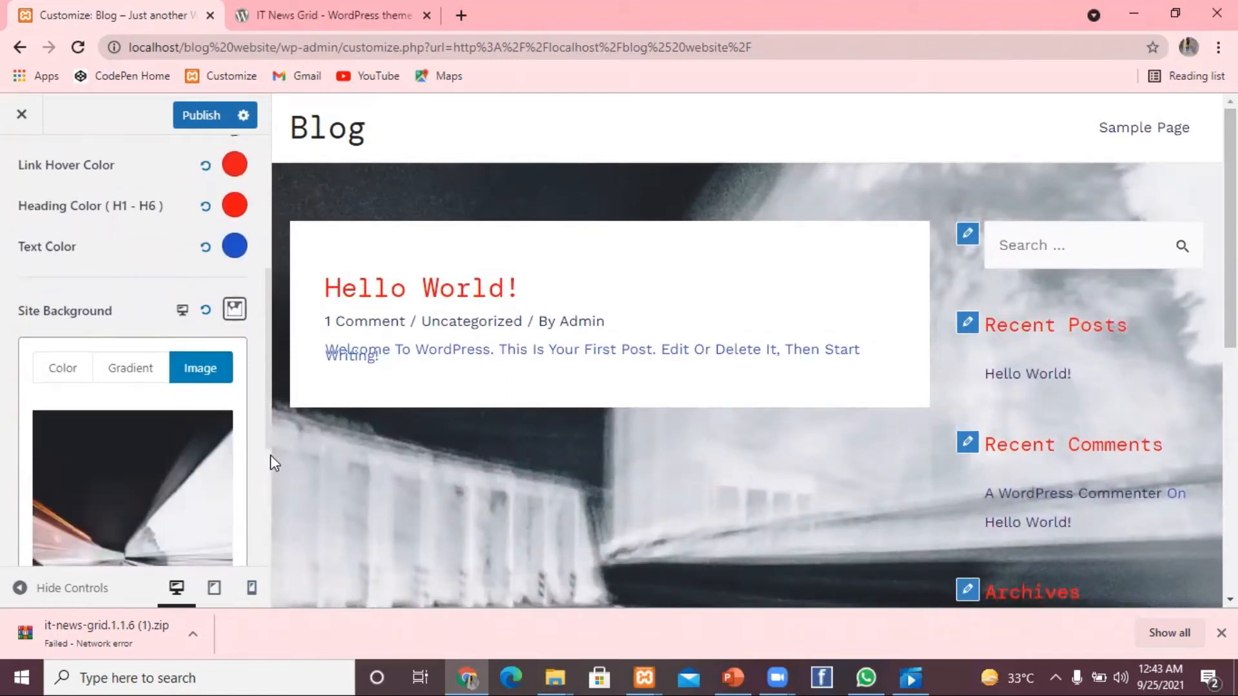
pyautogui.scroll(-4, 270, 455)
pyautogui.click(138, 455)
pyautogui.click(270, 182)
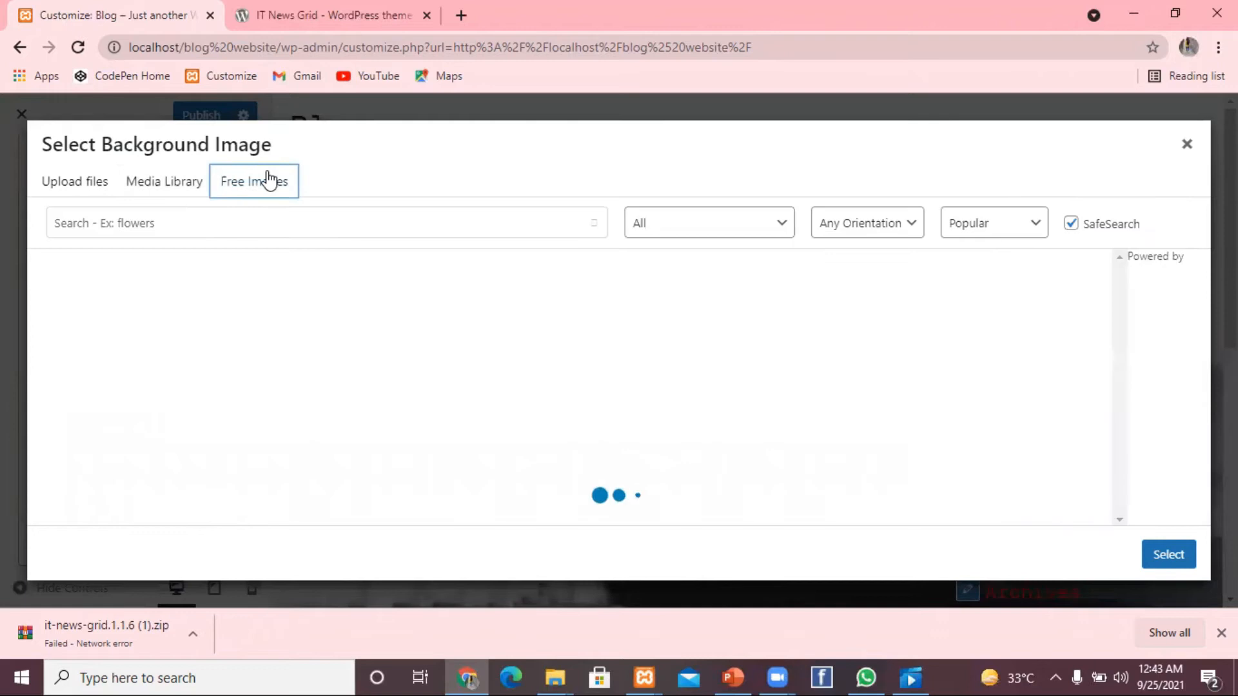
pyautogui.click(74, 186)
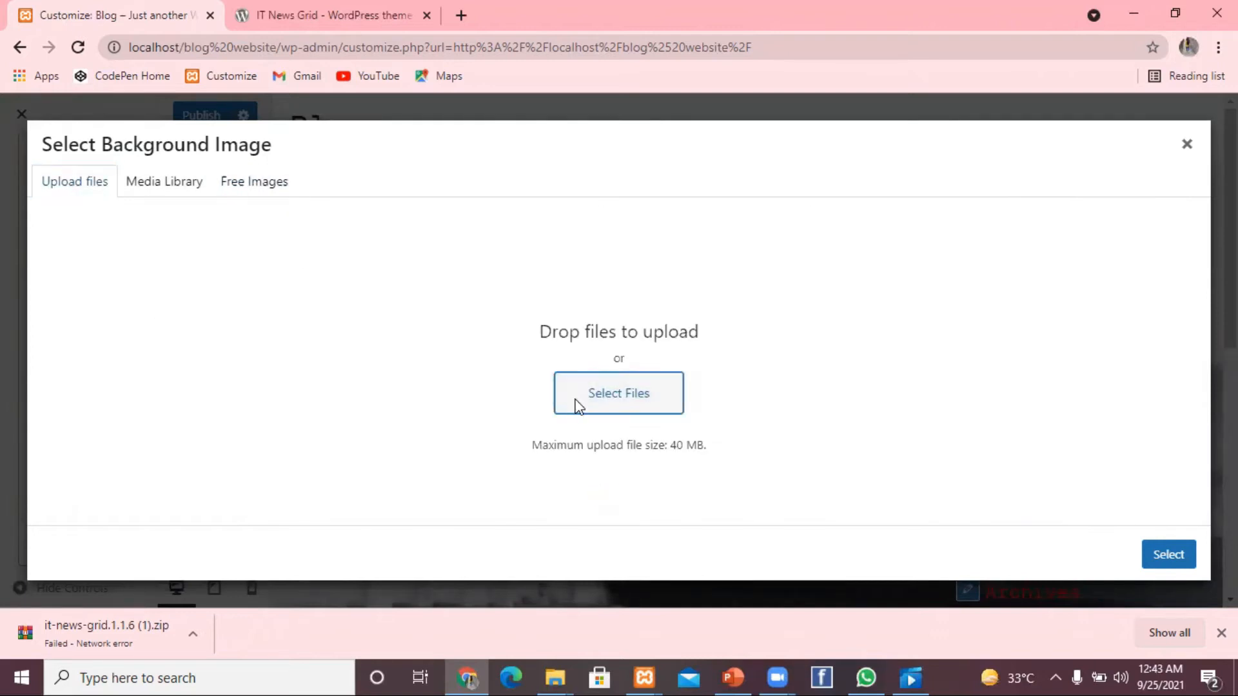
pyautogui.click(609, 397)
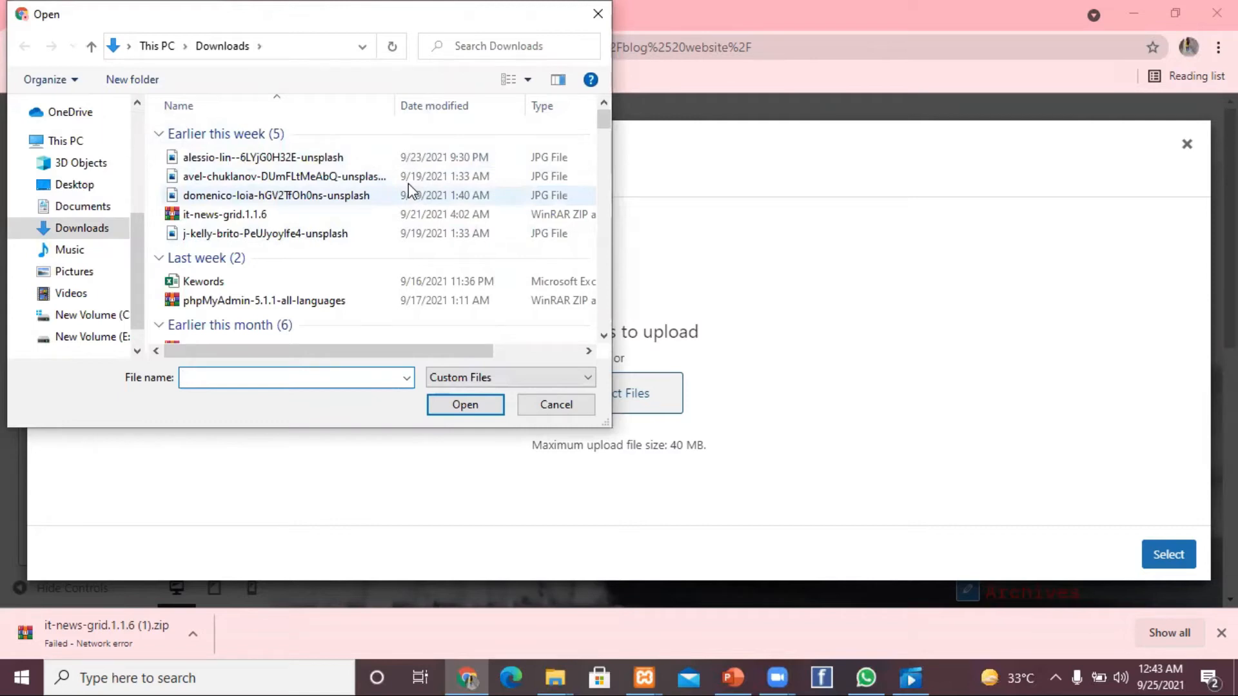
pyautogui.click(404, 176)
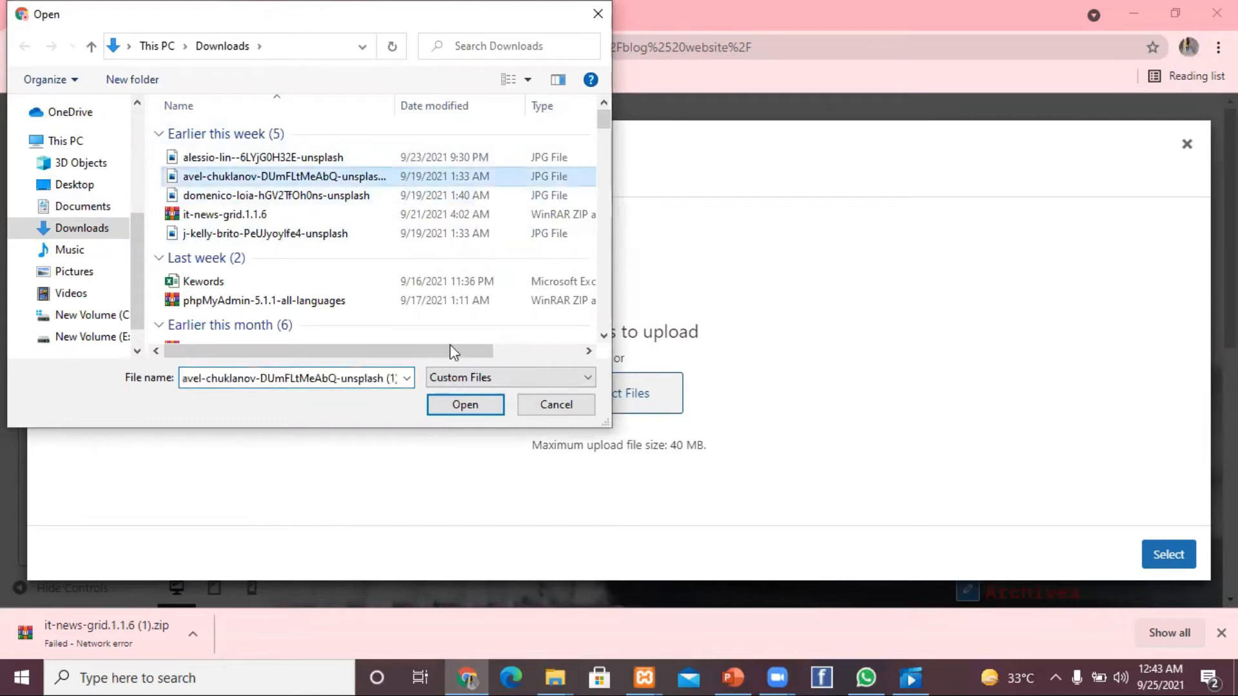
pyautogui.click(473, 405)
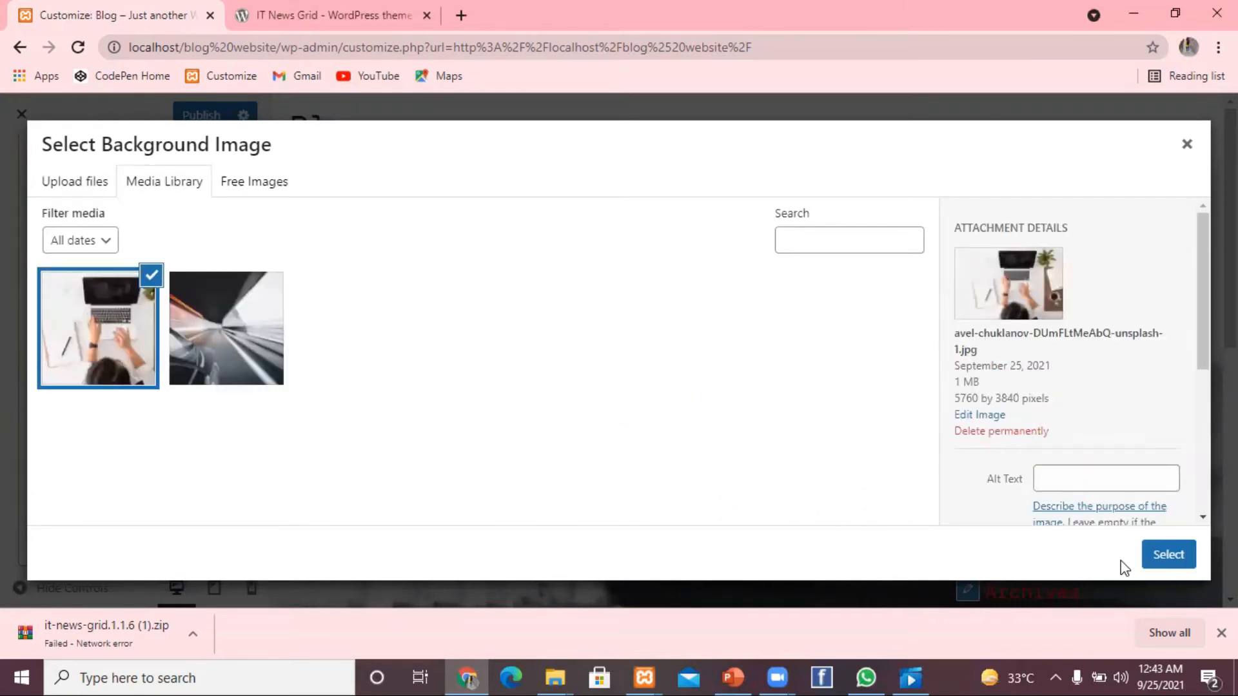
pyautogui.click(1165, 558)
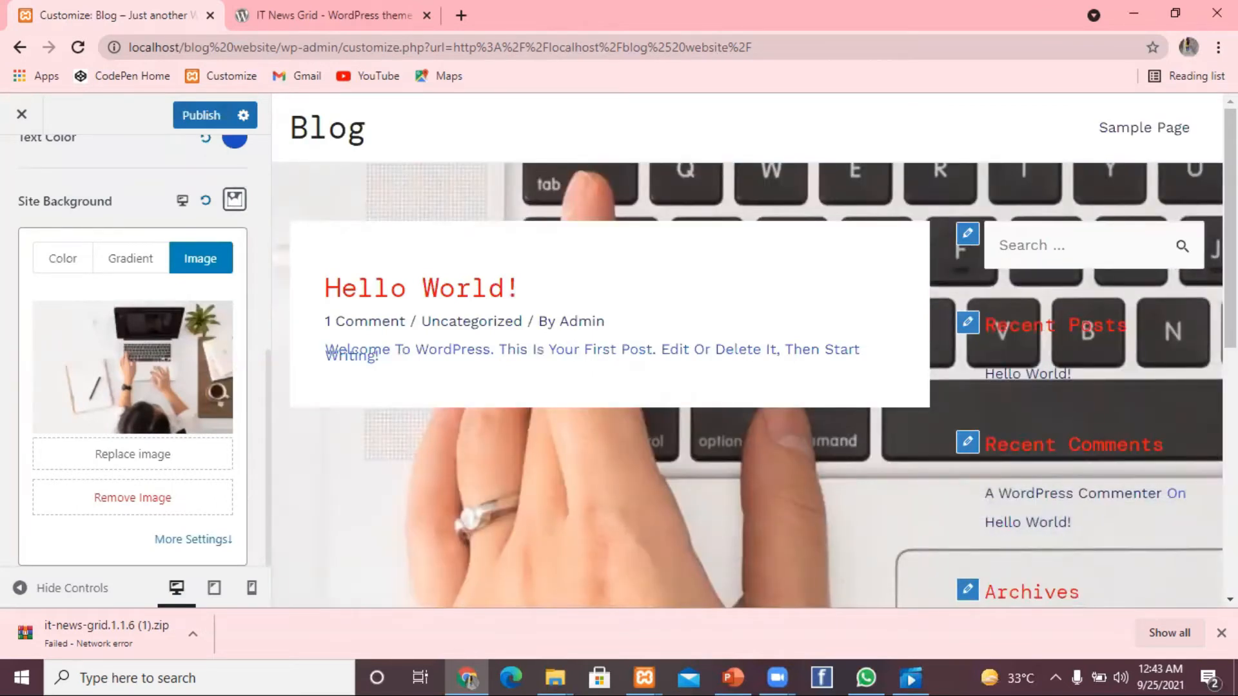
pyautogui.scroll(-7, 748, 350)
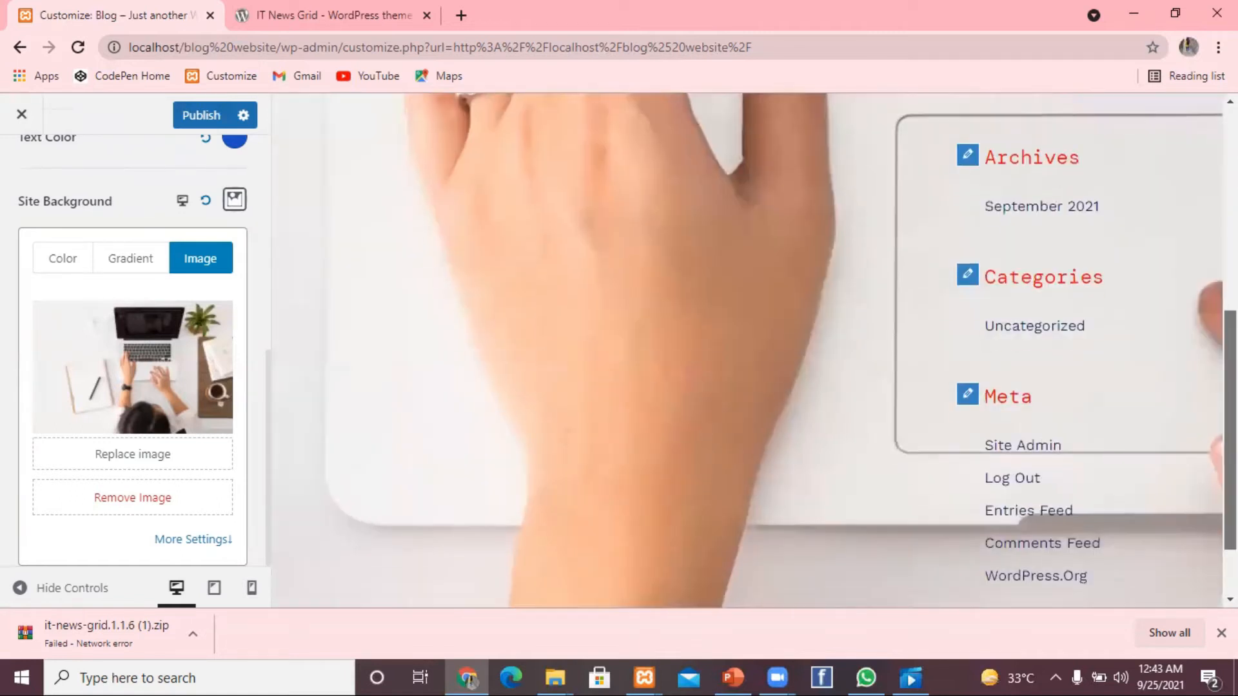
pyautogui.scroll(-2, 748, 350)
pyautogui.scroll(2, 748, 350)
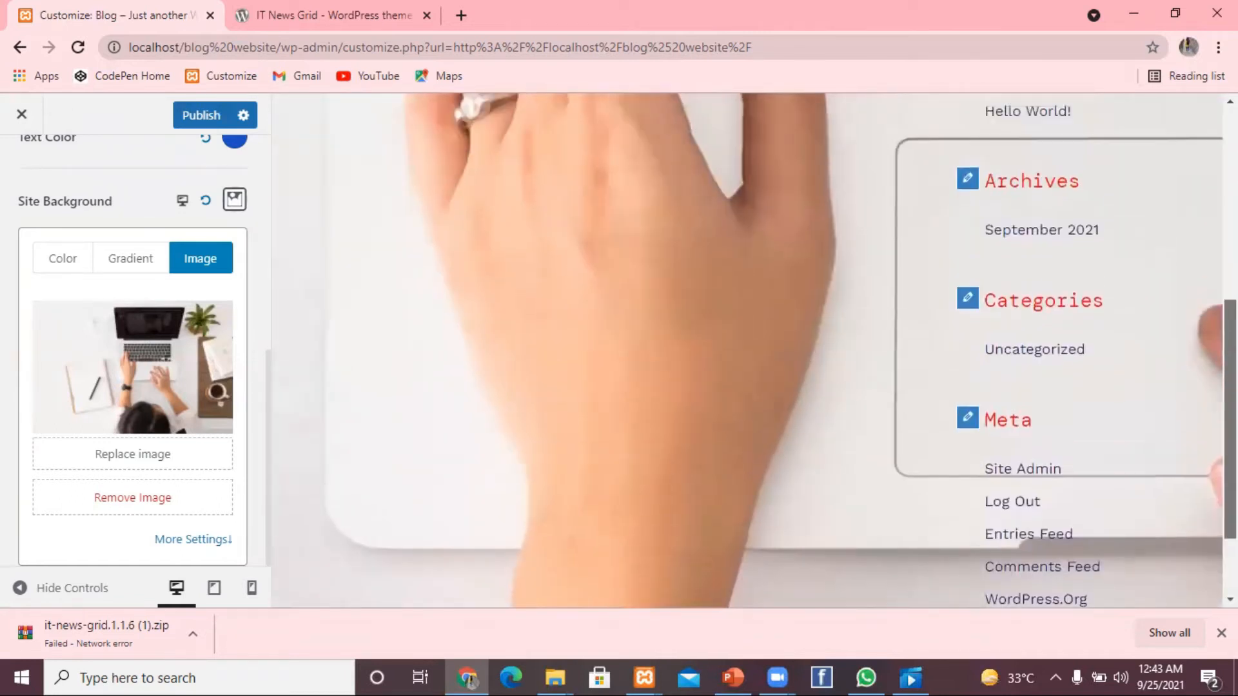
pyautogui.scroll(7, 748, 351)
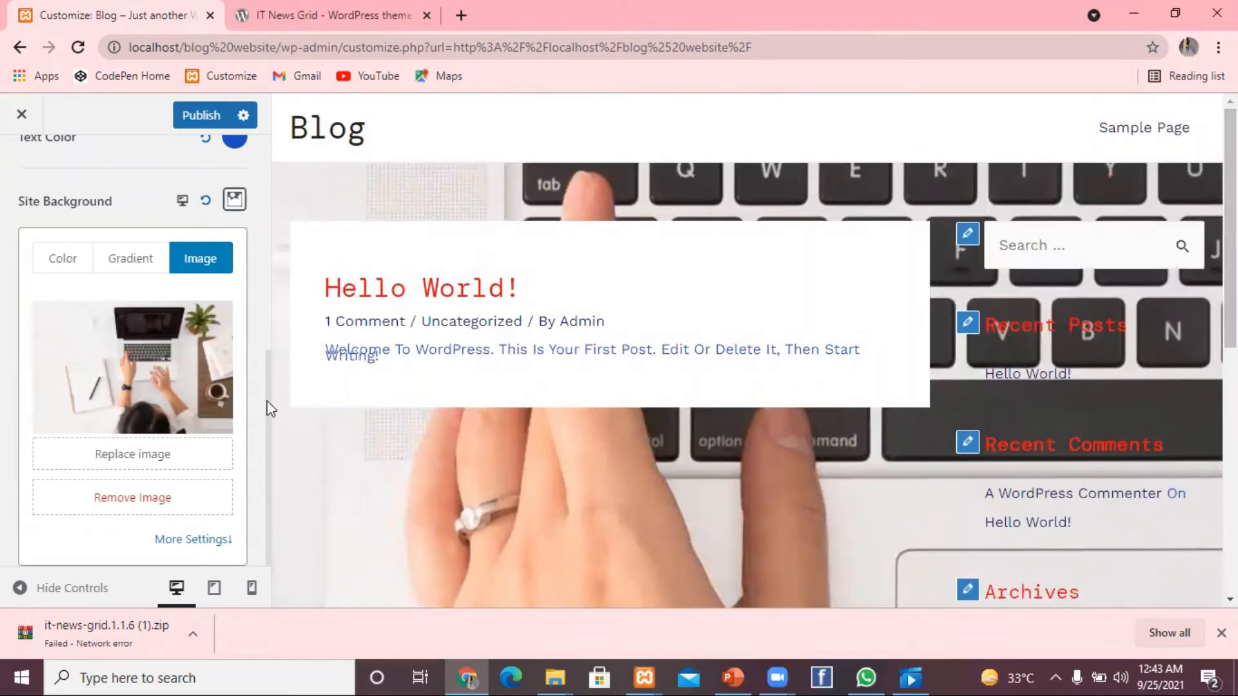
# Set the content background to a strong red solid color, #d01c1c
pyautogui.click(270, 480)
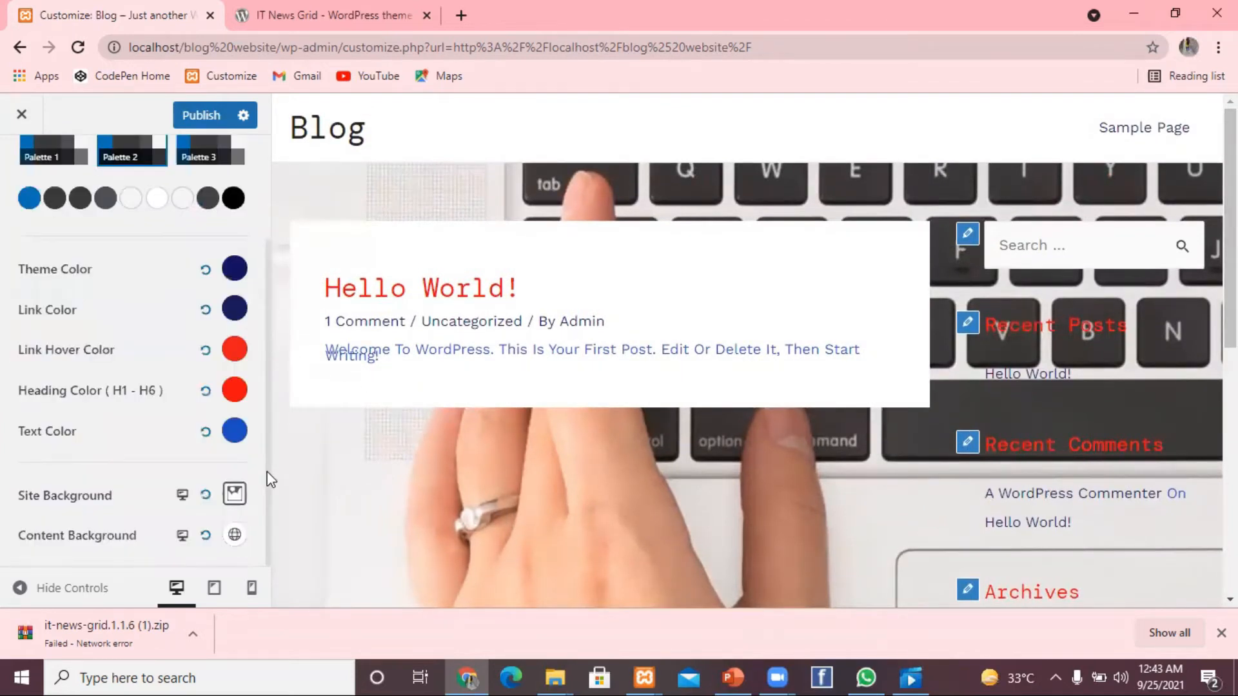
pyautogui.click(234, 539)
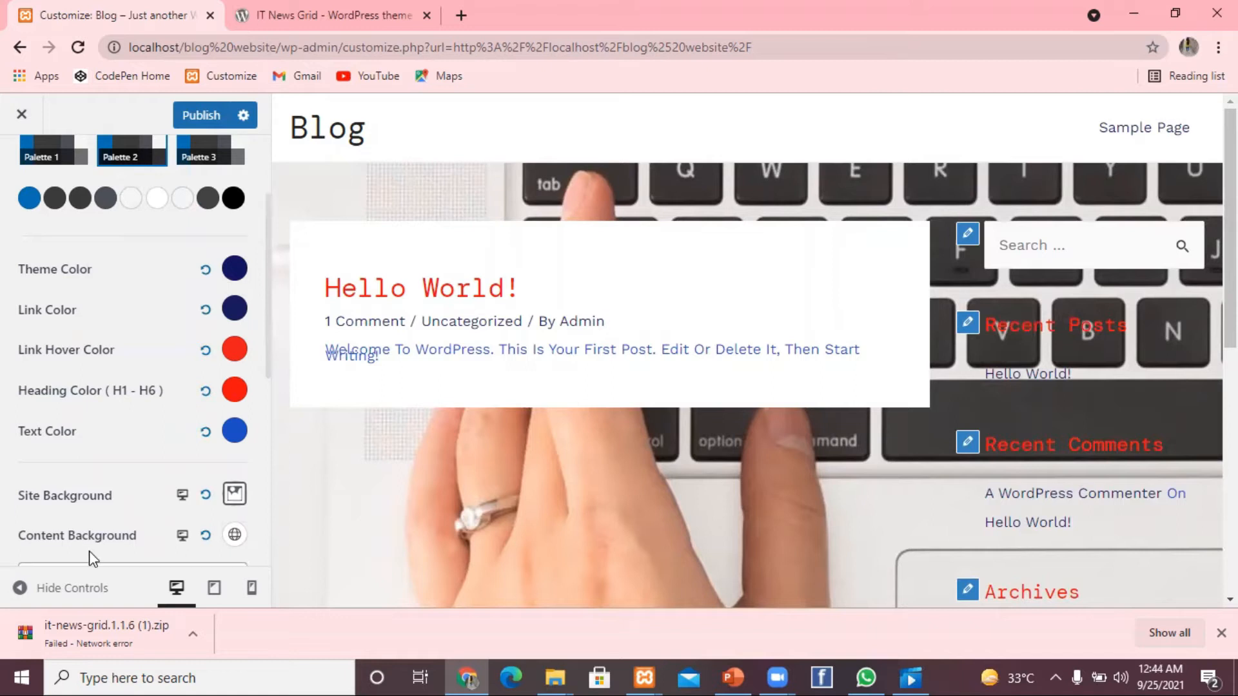
pyautogui.click(247, 535)
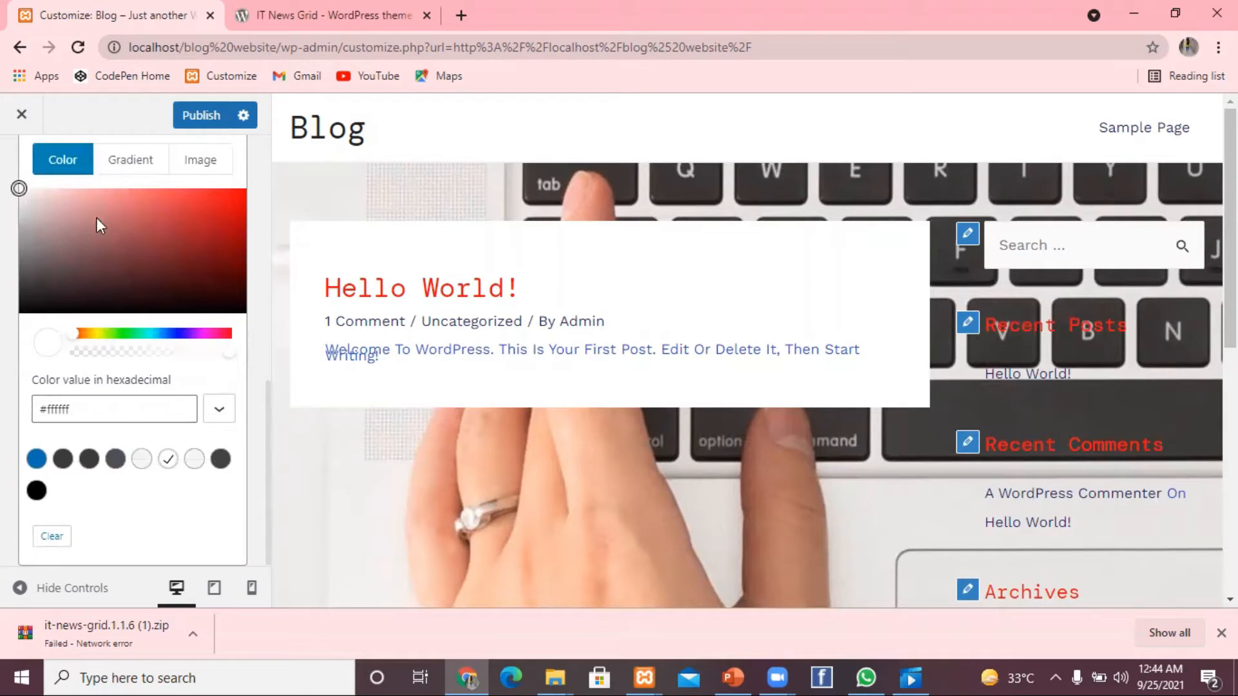
pyautogui.click(167, 209)
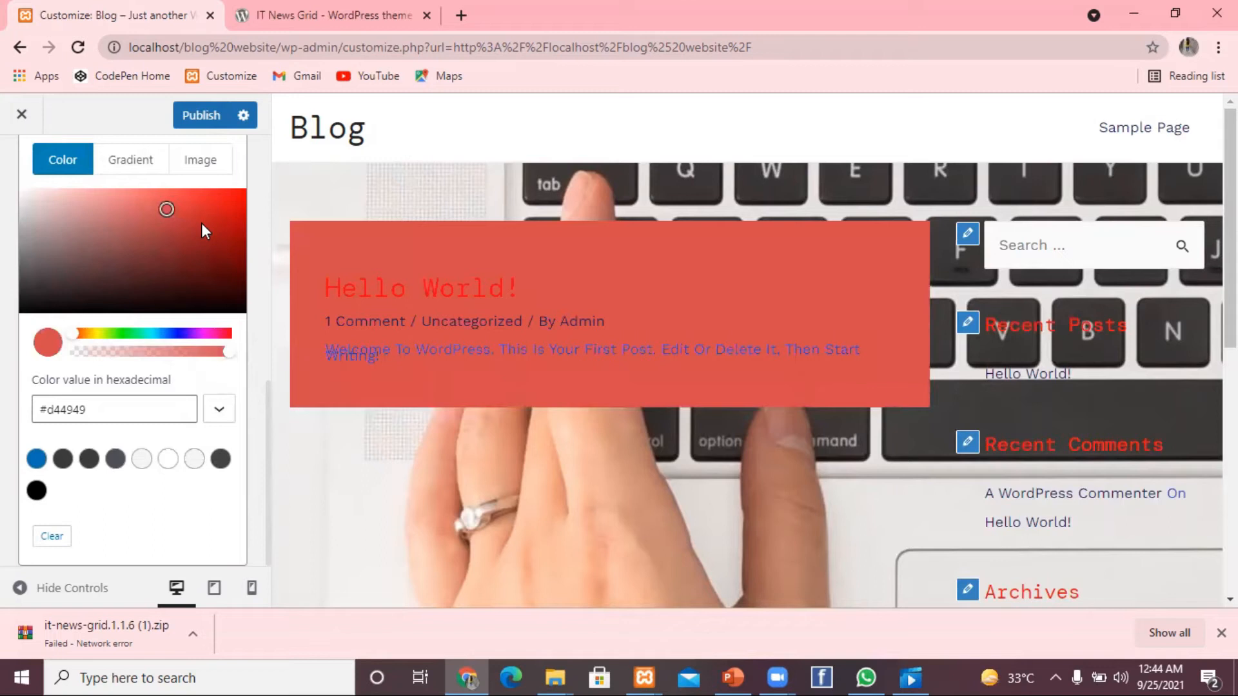
pyautogui.click(216, 211)
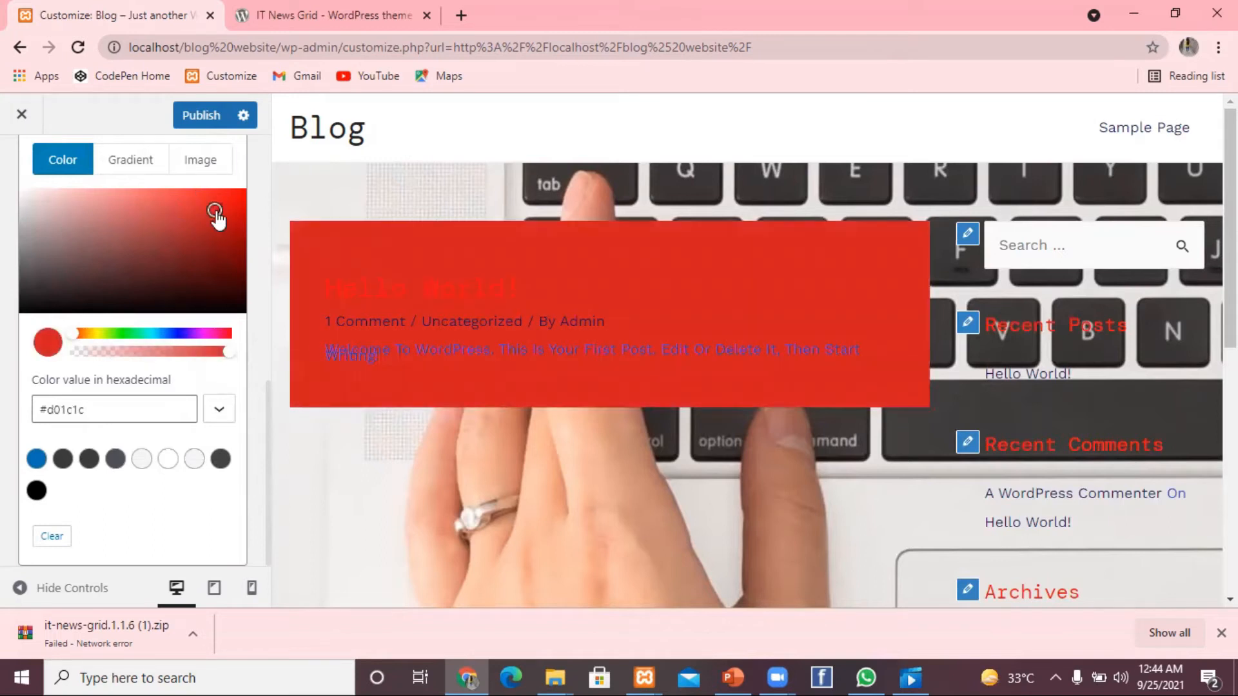
# Try a blue-to-purple radial gradient and an uploaded image as the content background
pyautogui.click(123, 158)
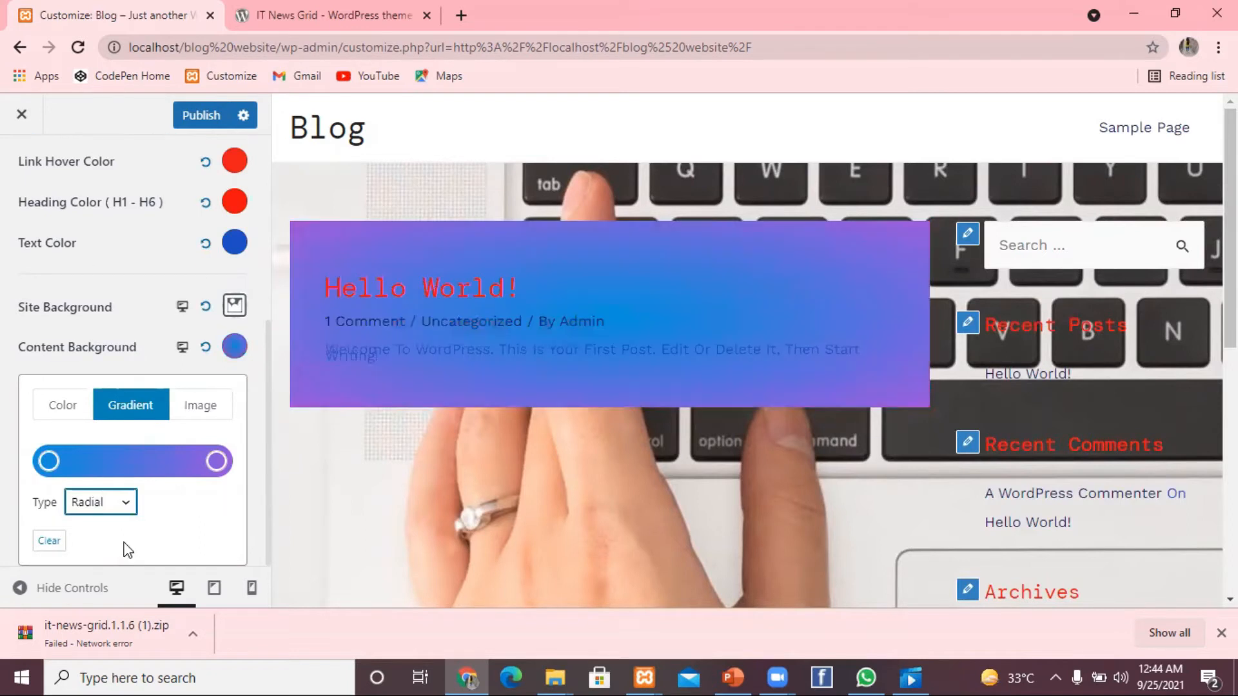
pyautogui.click(200, 408)
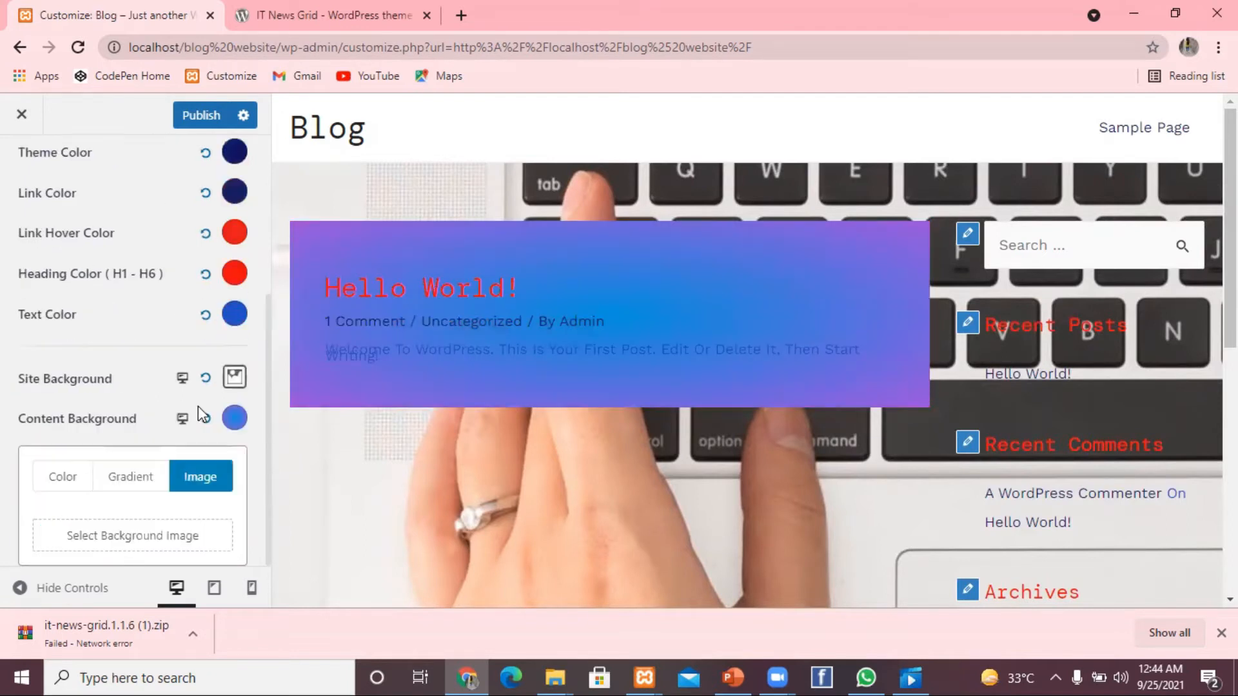
pyautogui.click(171, 544)
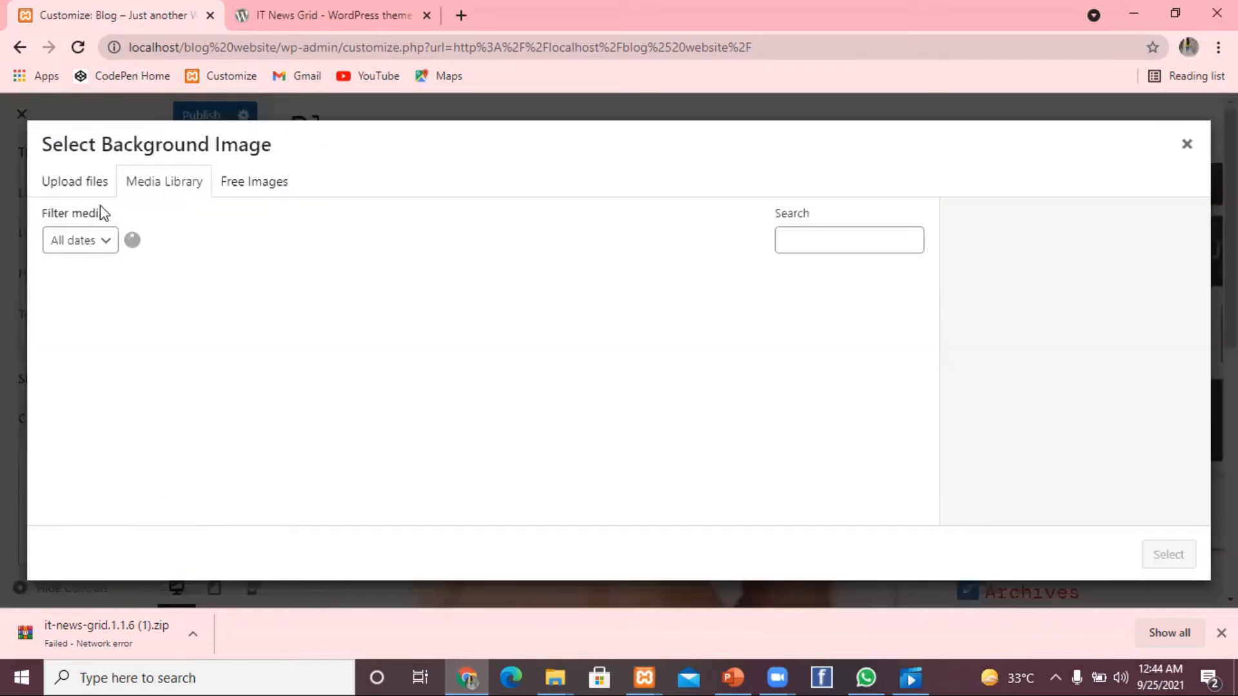
pyautogui.click(86, 183)
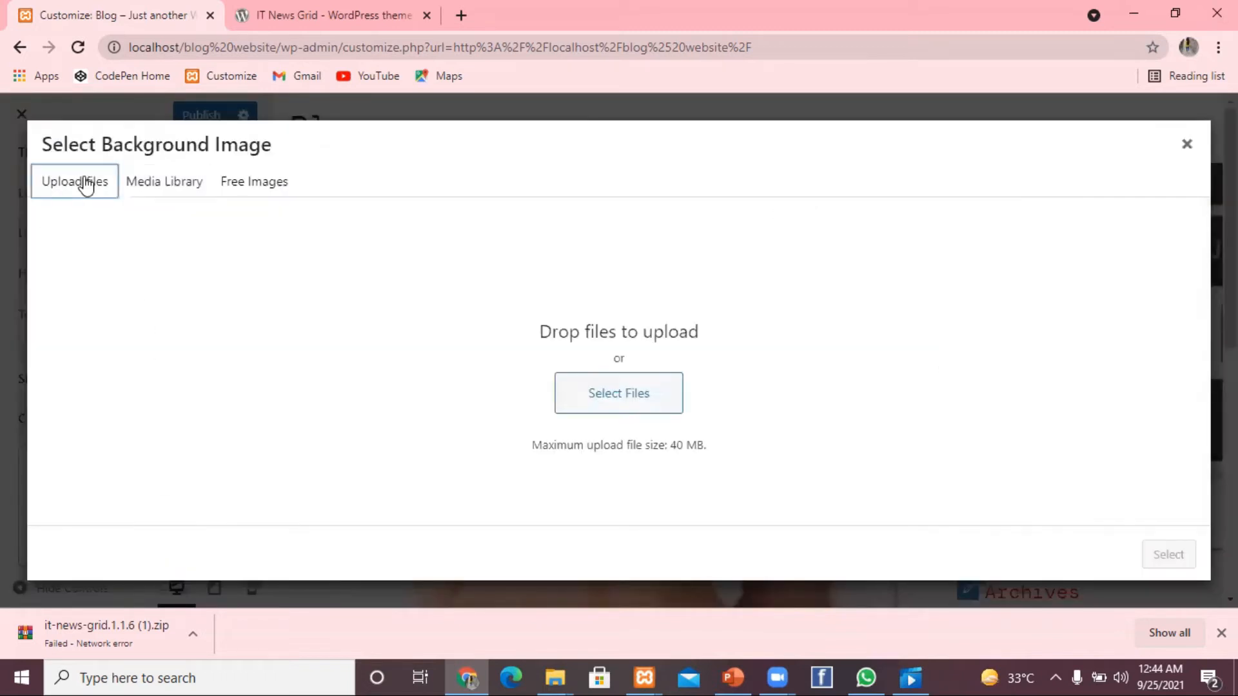
pyautogui.click(601, 395)
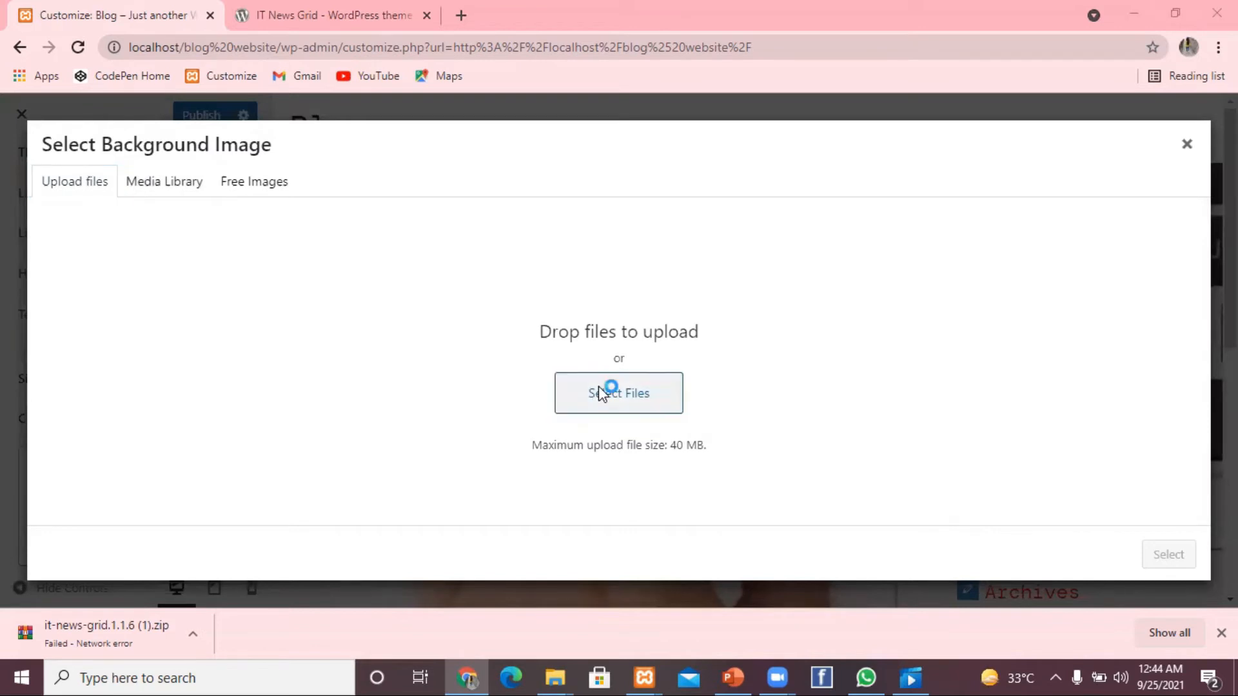
pyautogui.click(372, 200)
pyautogui.click(467, 408)
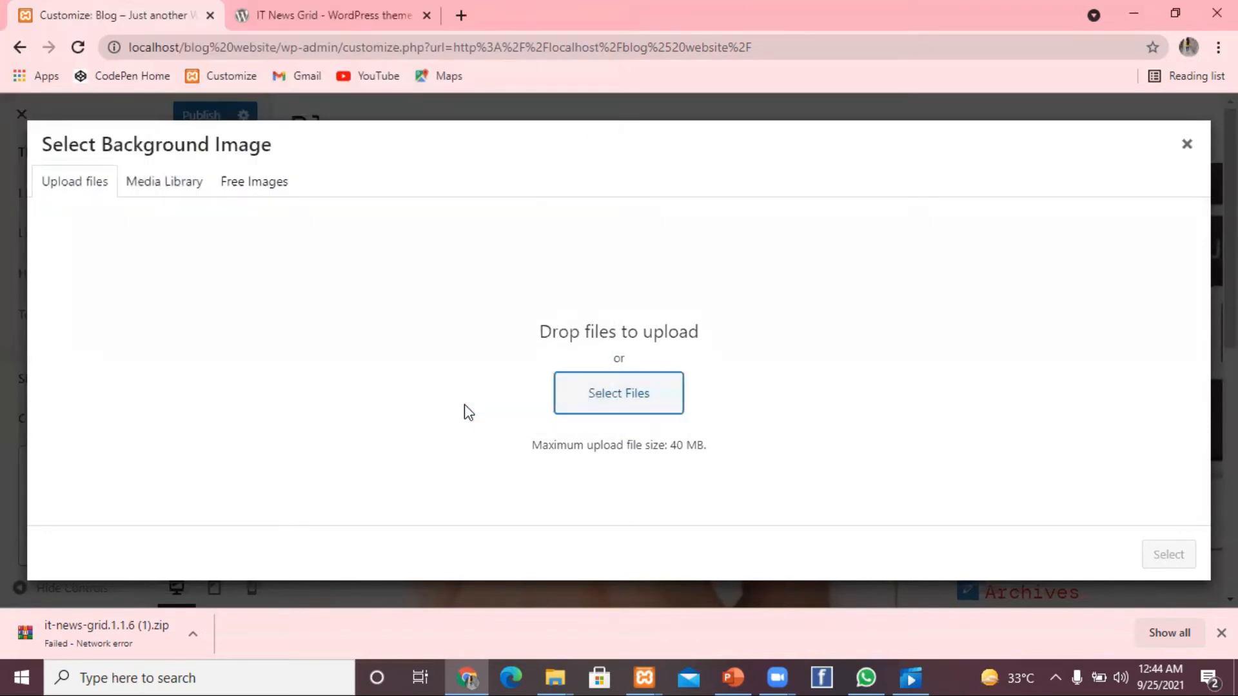
pyautogui.click(1169, 555)
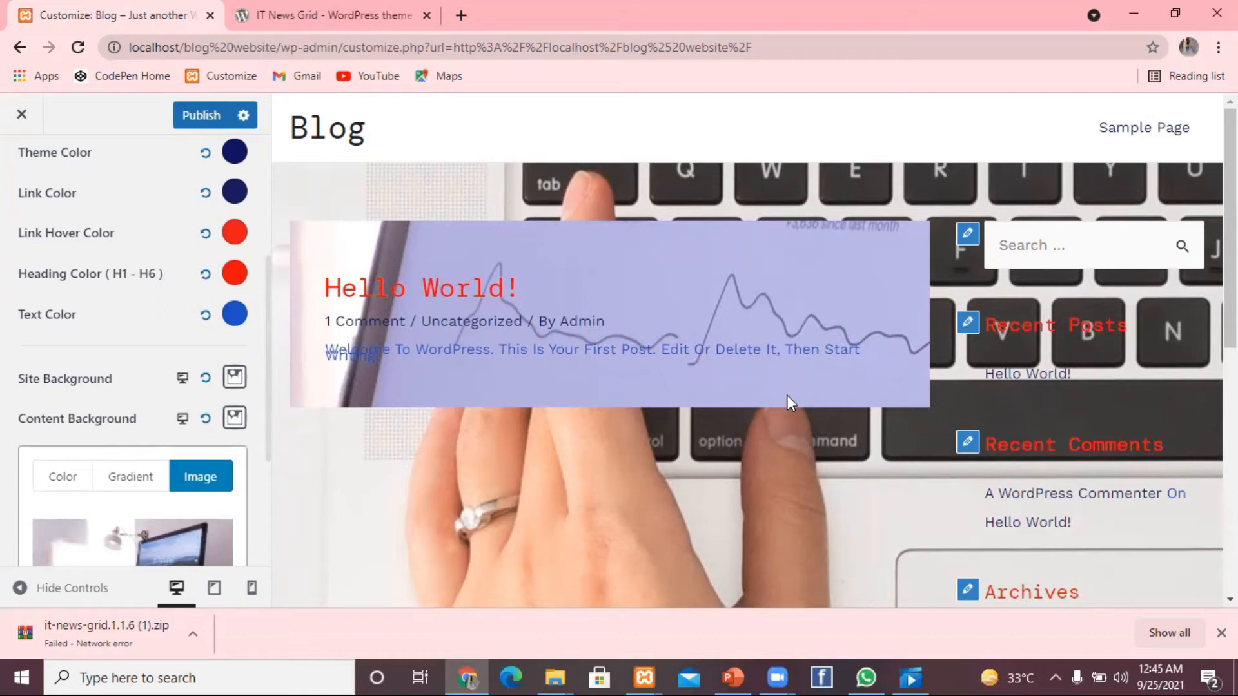
# Reset the content background and the site background to their defaults and publish the changes
pyautogui.moveTo(267, 316); pyautogui.dragTo(276, 490)
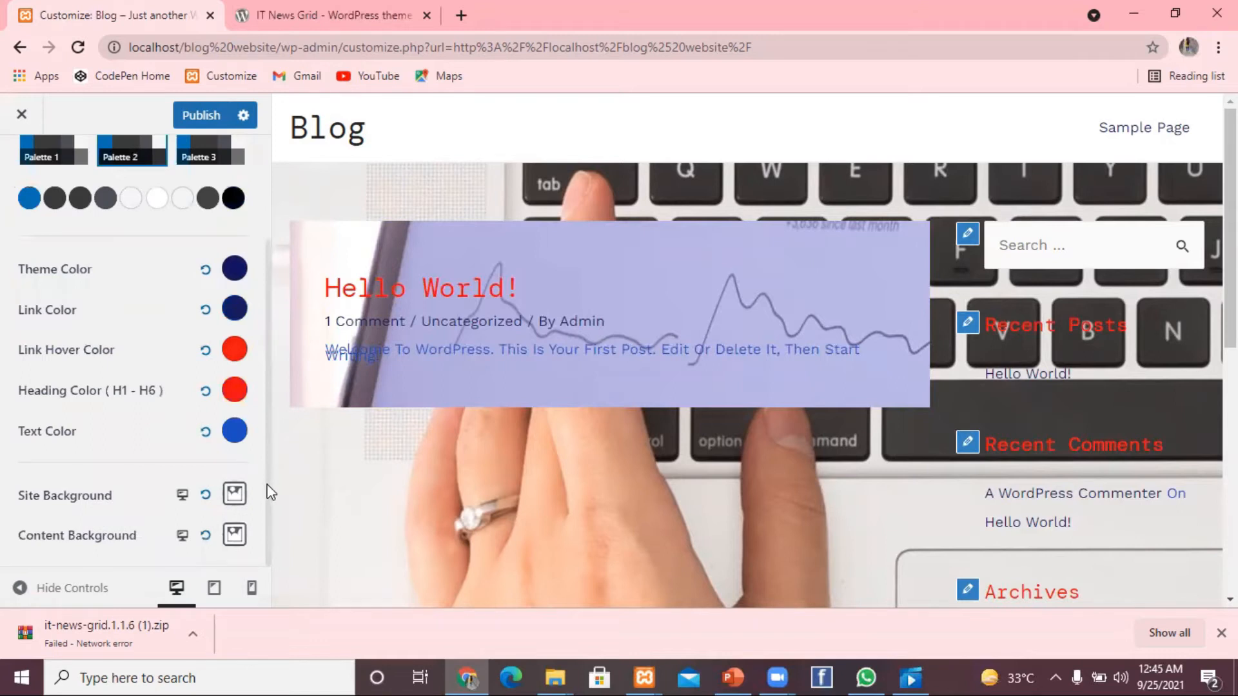
pyautogui.click(234, 535)
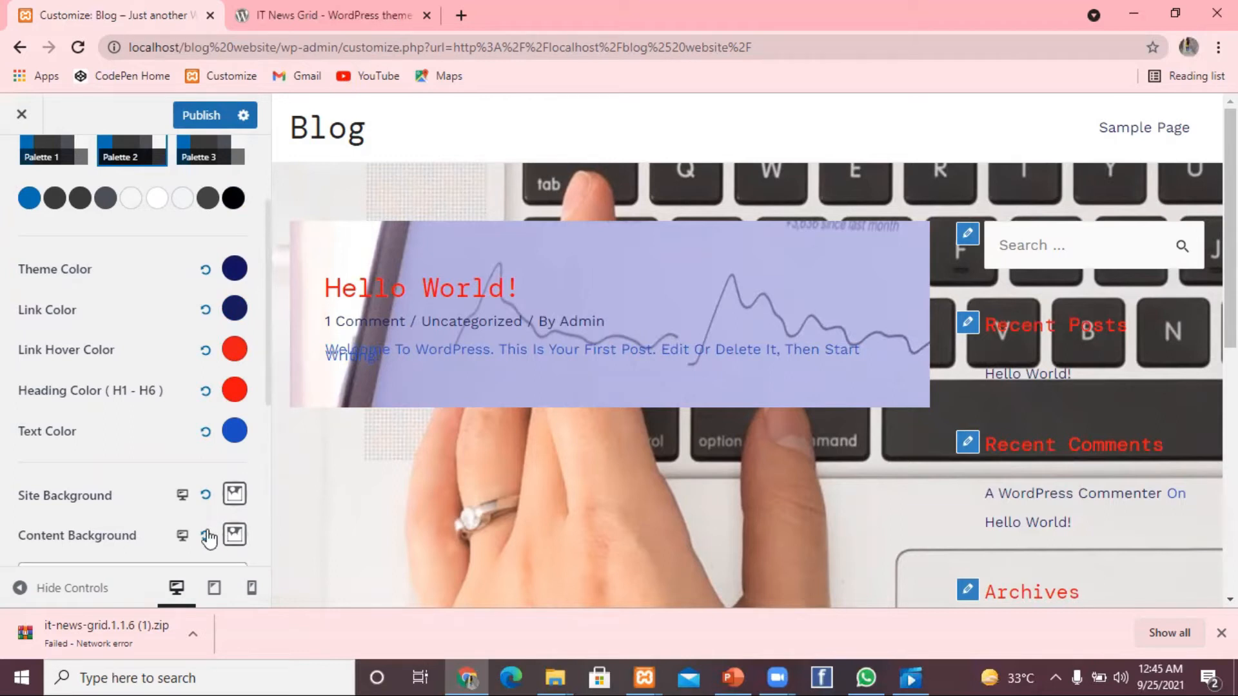
pyautogui.click(206, 535)
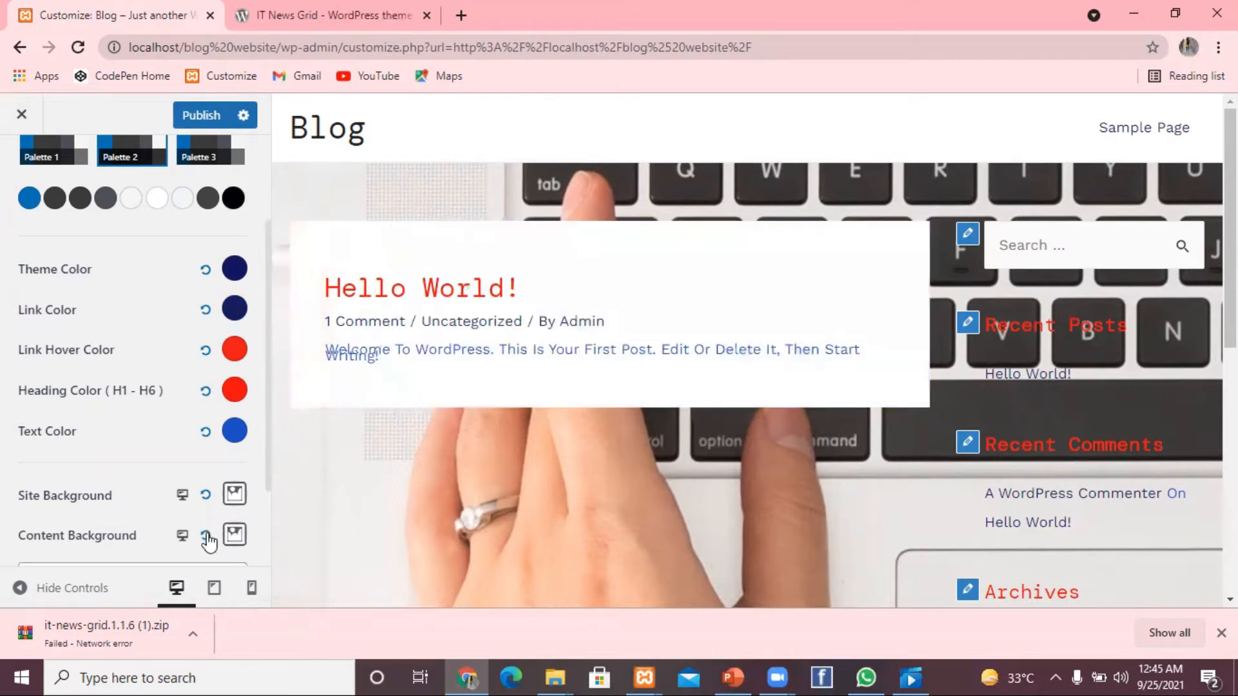
pyautogui.click(205, 496)
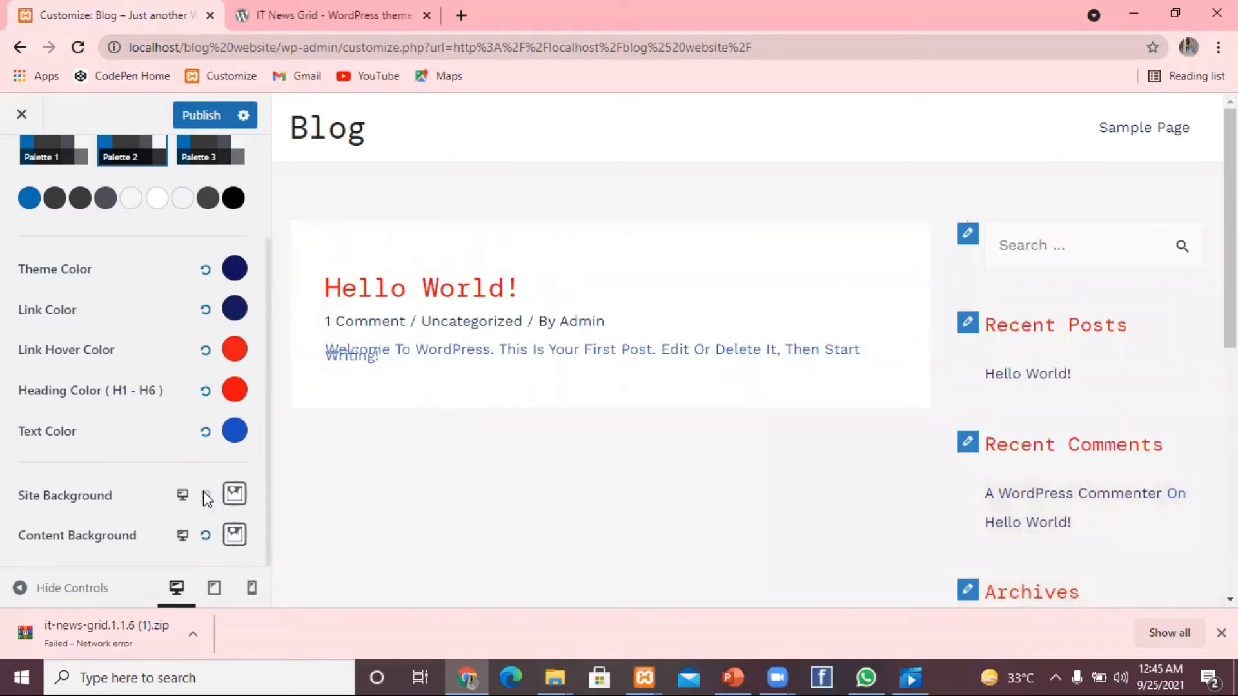
pyautogui.click(202, 117)
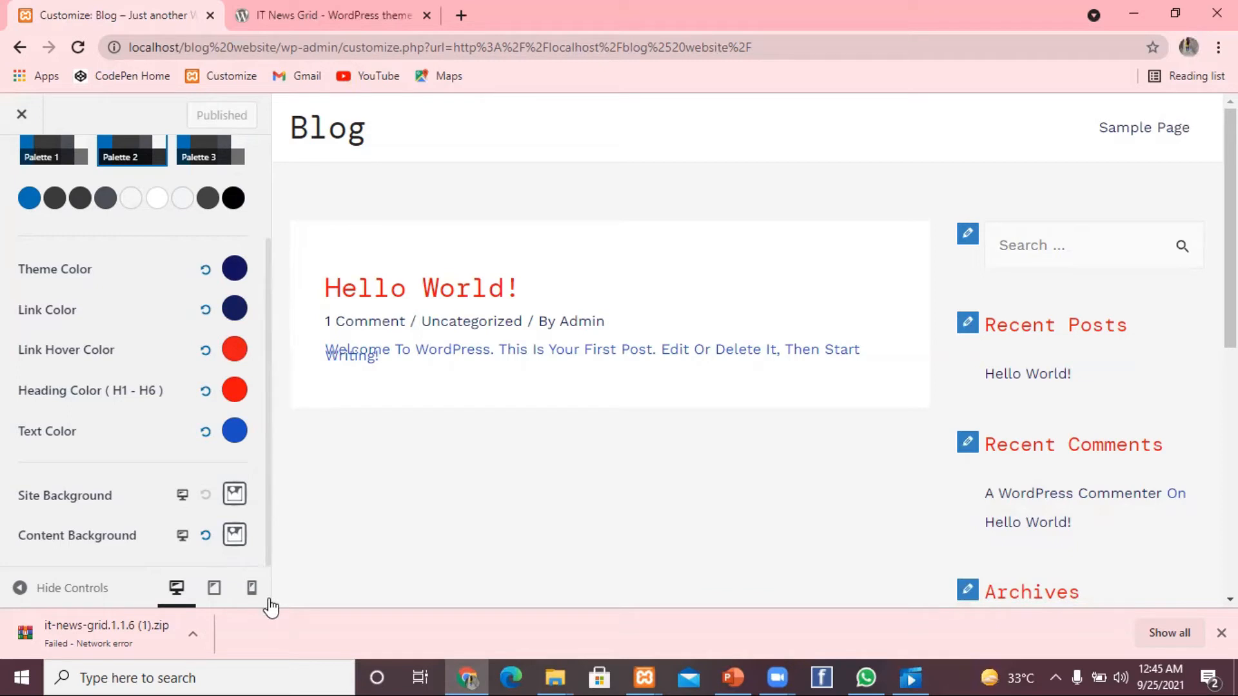
# Return from the color settings to the Global section with the page preview in desktop view
pyautogui.click(265, 573)
pyautogui.moveTo(265, 574); pyautogui.dragTo(191, 251)
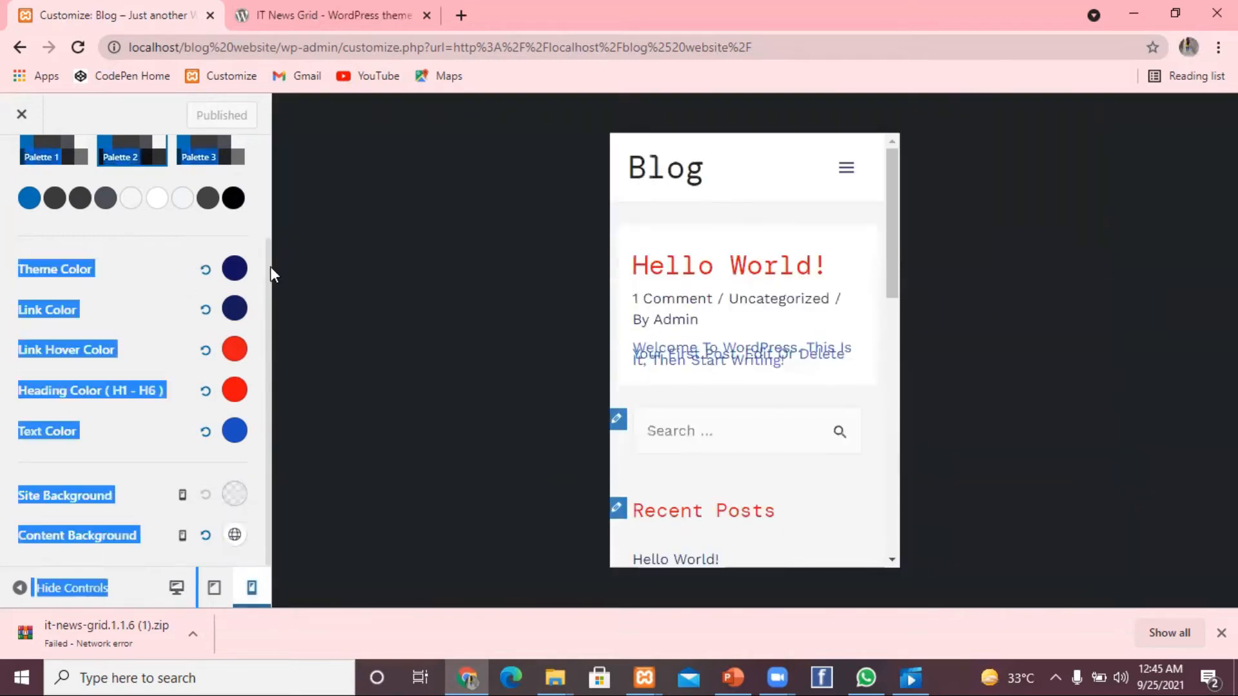
pyautogui.moveTo(269, 274); pyautogui.dragTo(169, 110)
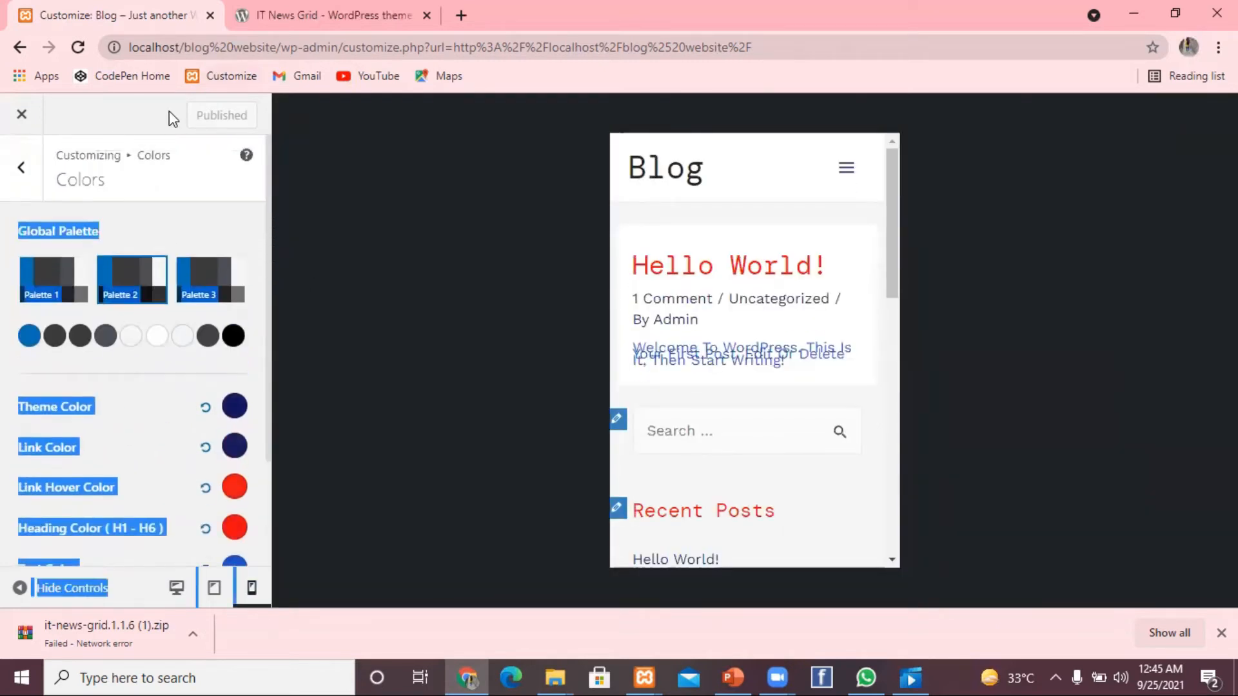
pyautogui.click(26, 171)
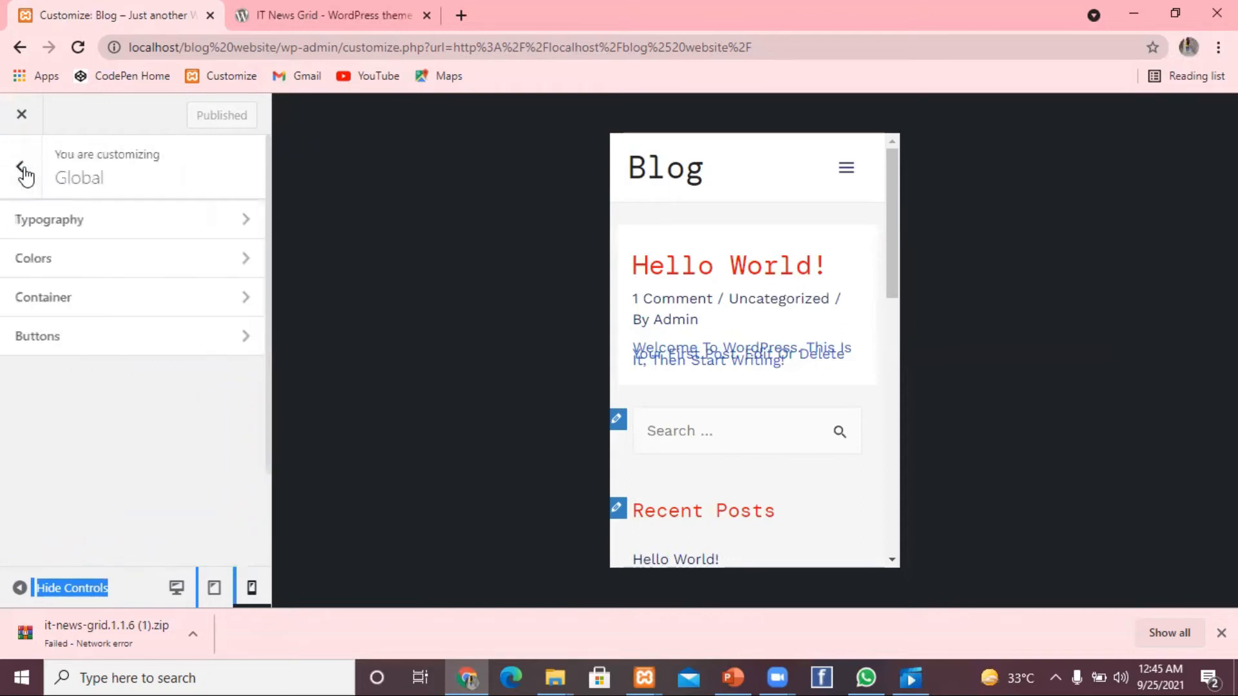
pyautogui.click(175, 590)
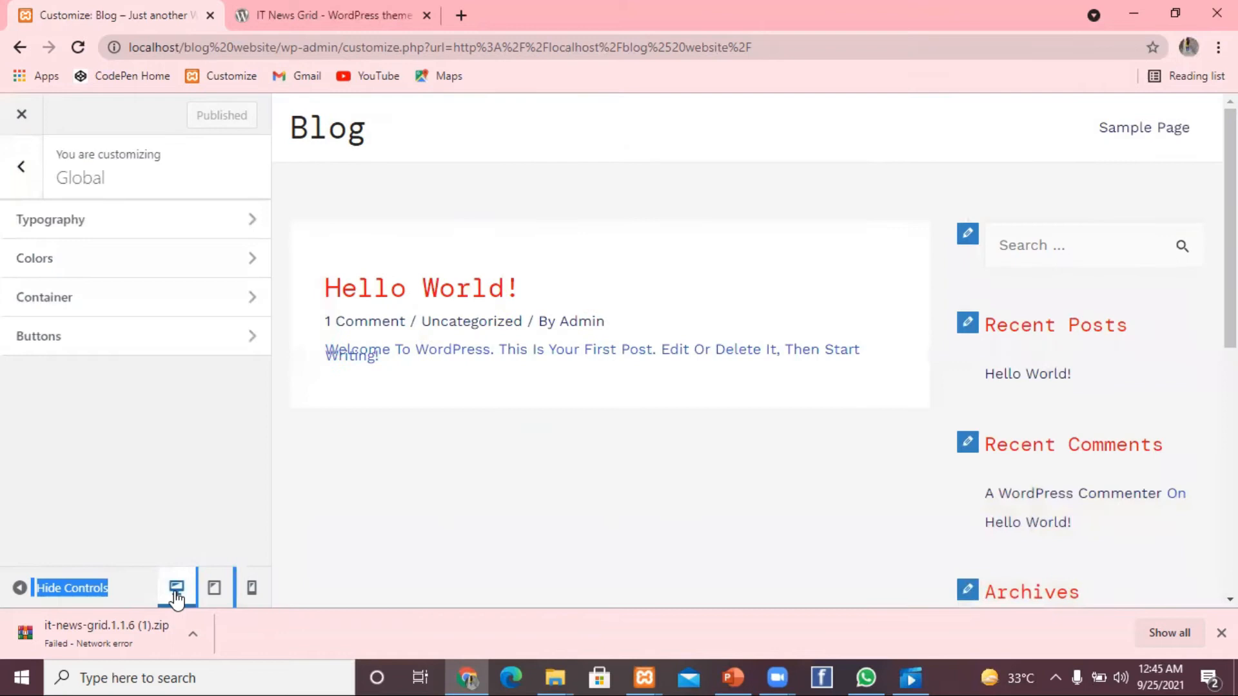
# Set the global container width to 1704 px and check the result down the page preview
pyautogui.click(131, 304)
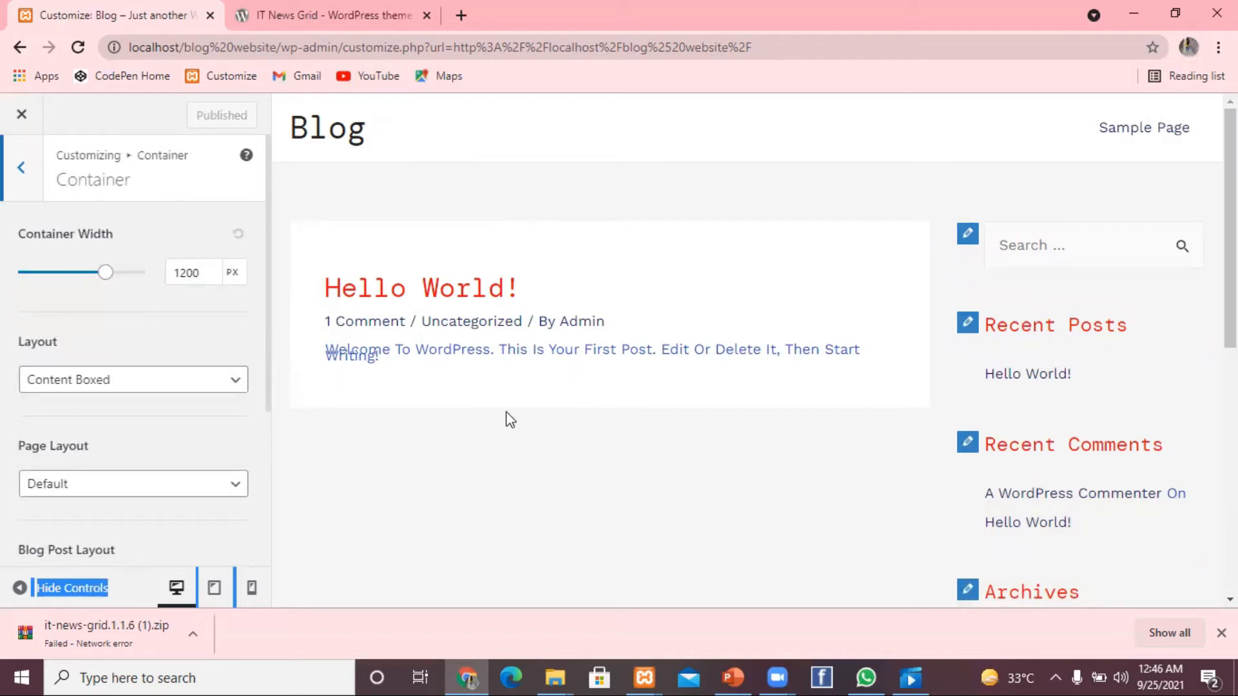
pyautogui.click(192, 276)
pyautogui.moveTo(108, 282); pyautogui.dragTo(136, 278)
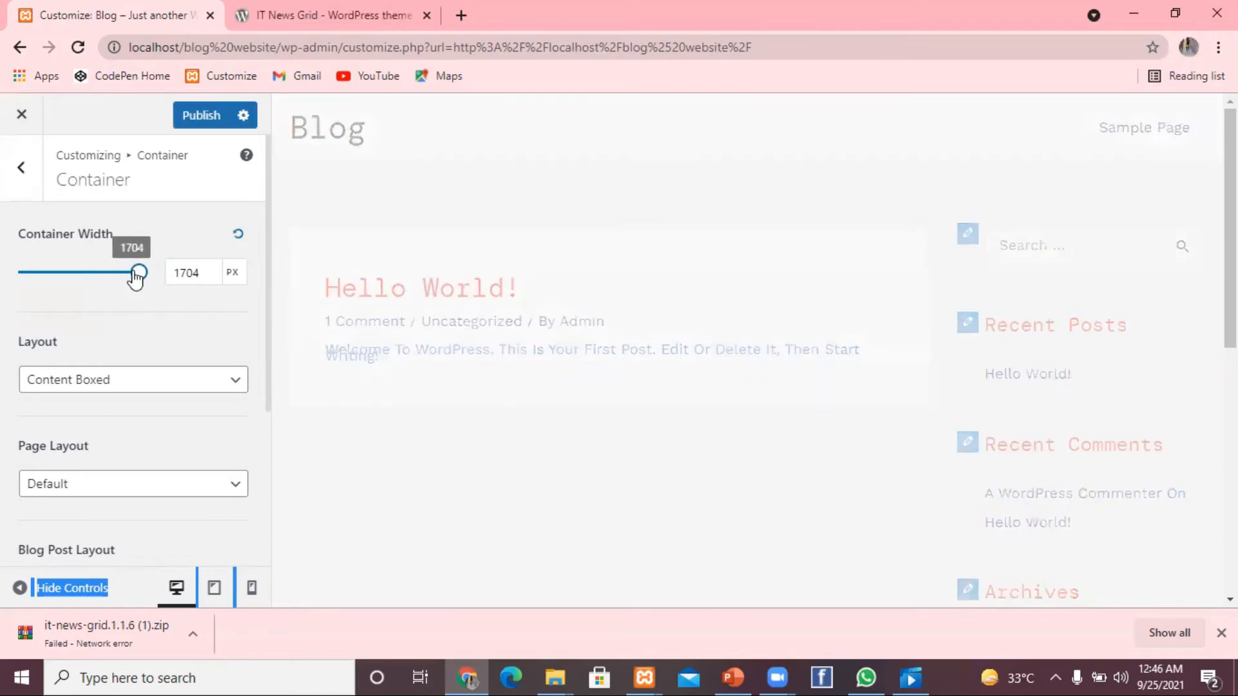
pyautogui.click(202, 273)
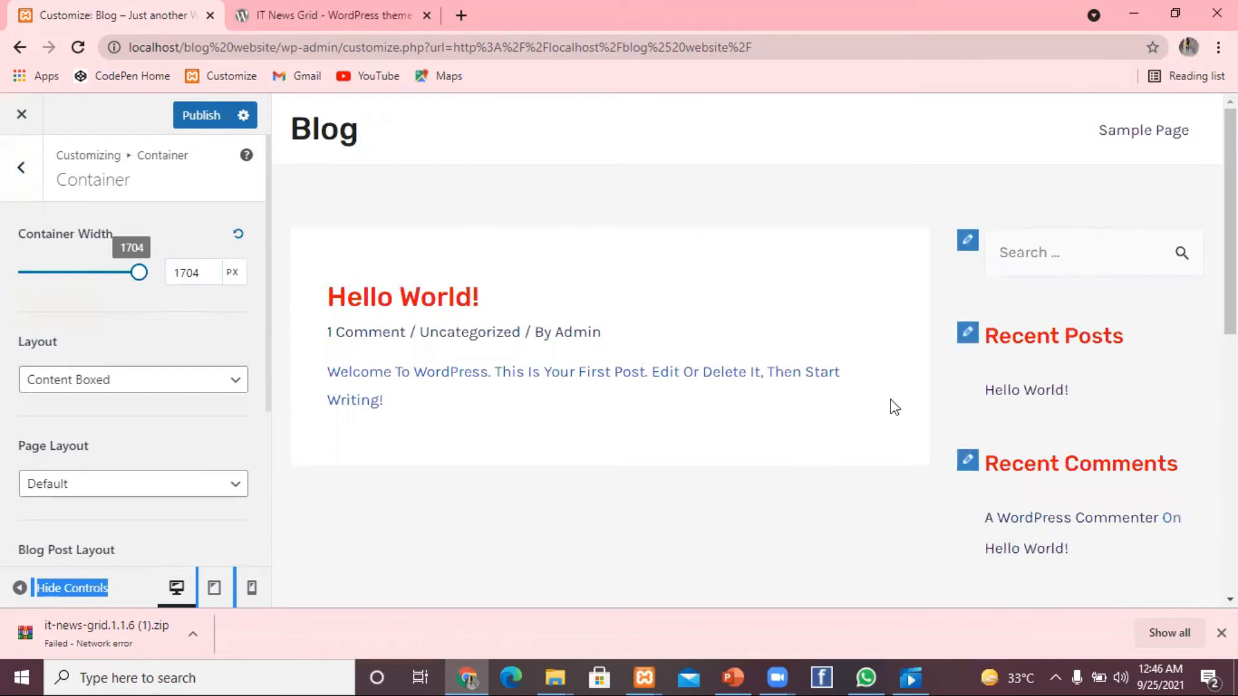
pyautogui.scroll(-10, 748, 359)
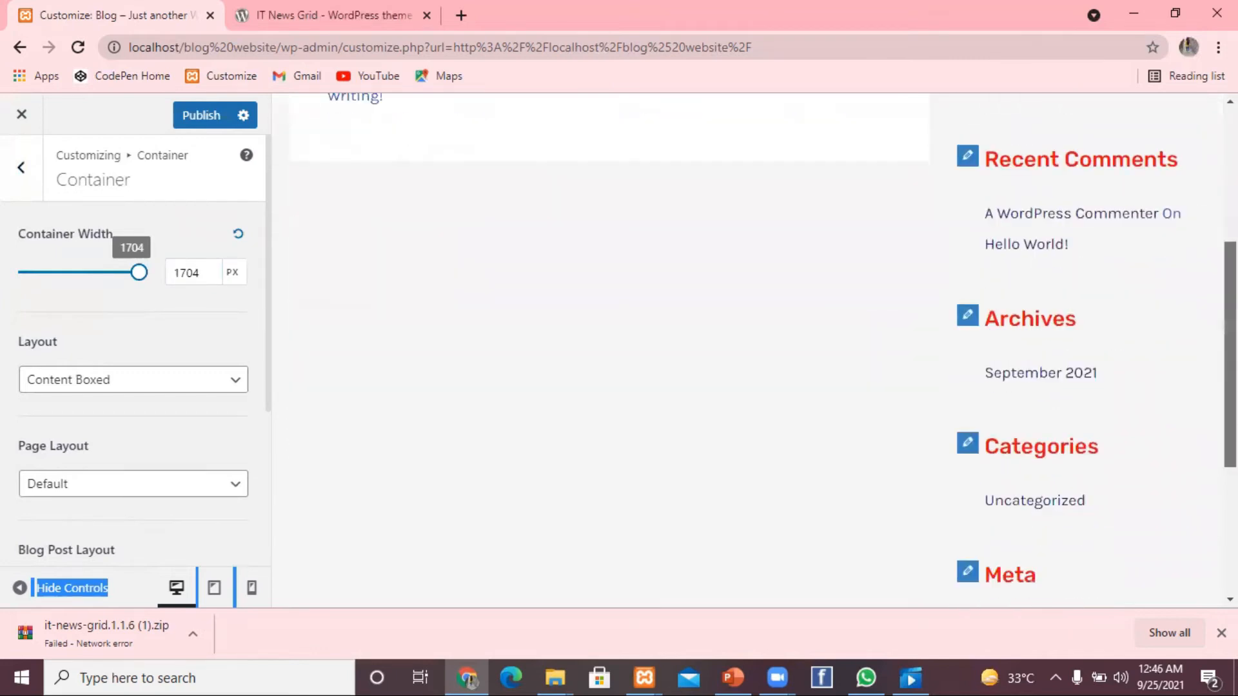
pyautogui.scroll(10, 895, 267)
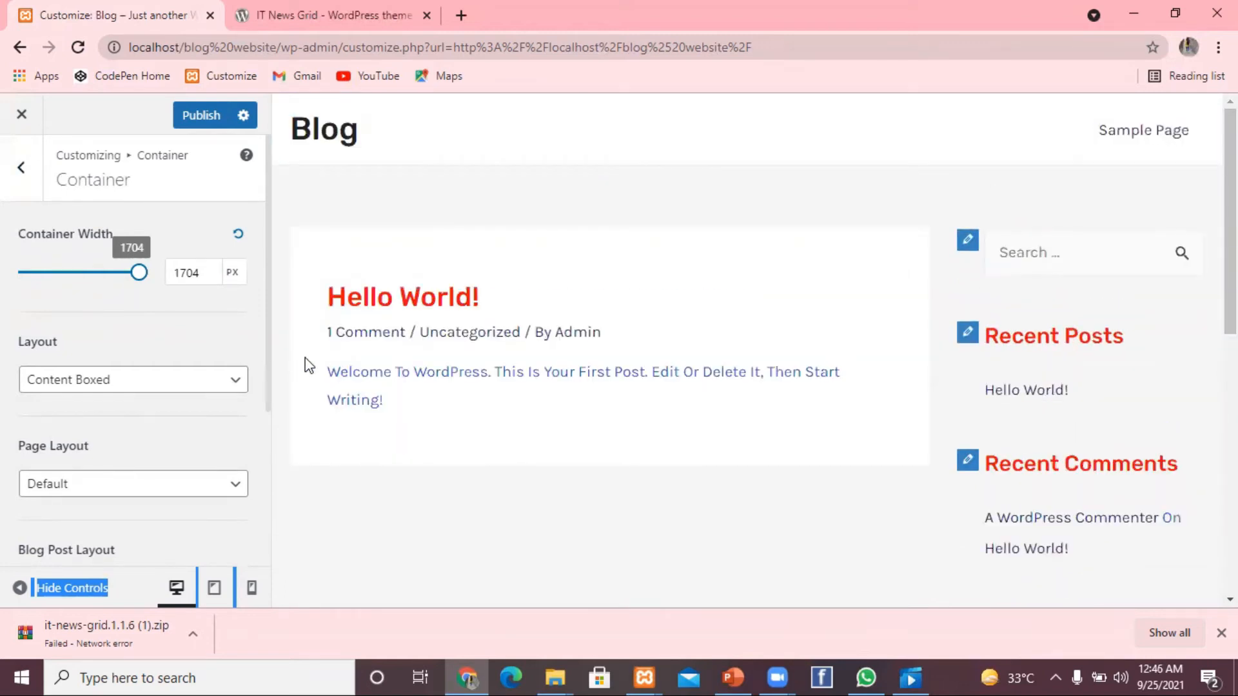
# Set the general container layout to Full Width / Contained
pyautogui.click(236, 385)
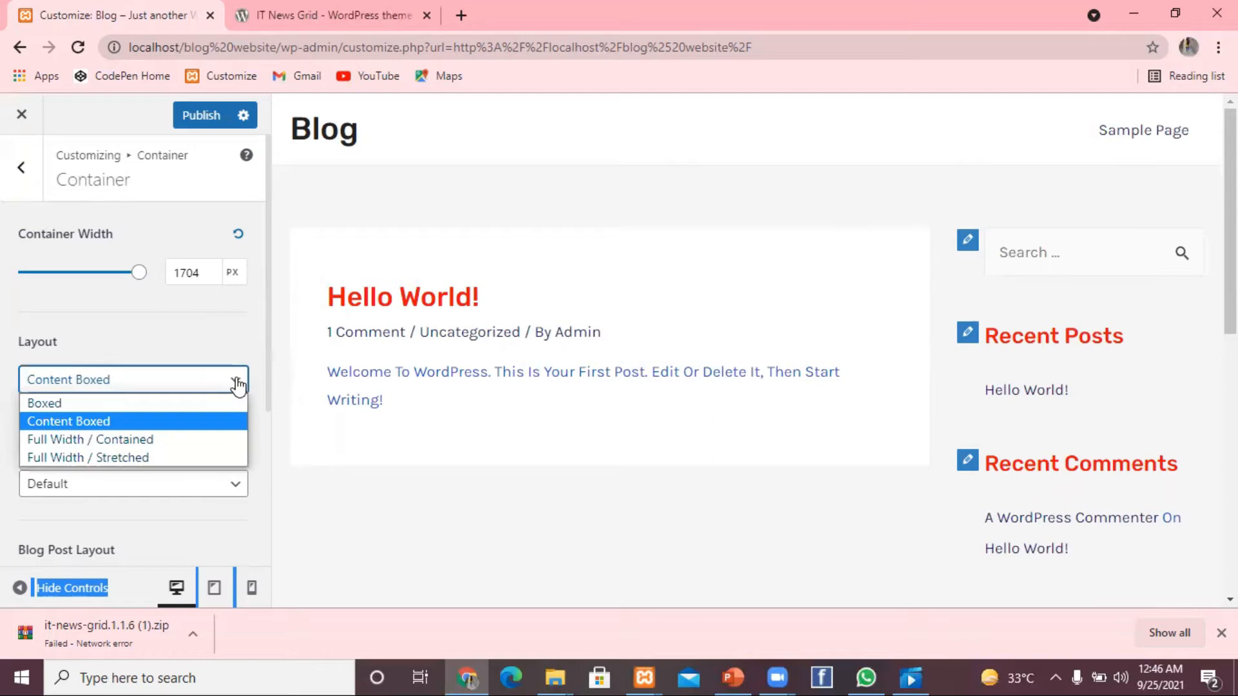
pyautogui.click(236, 386)
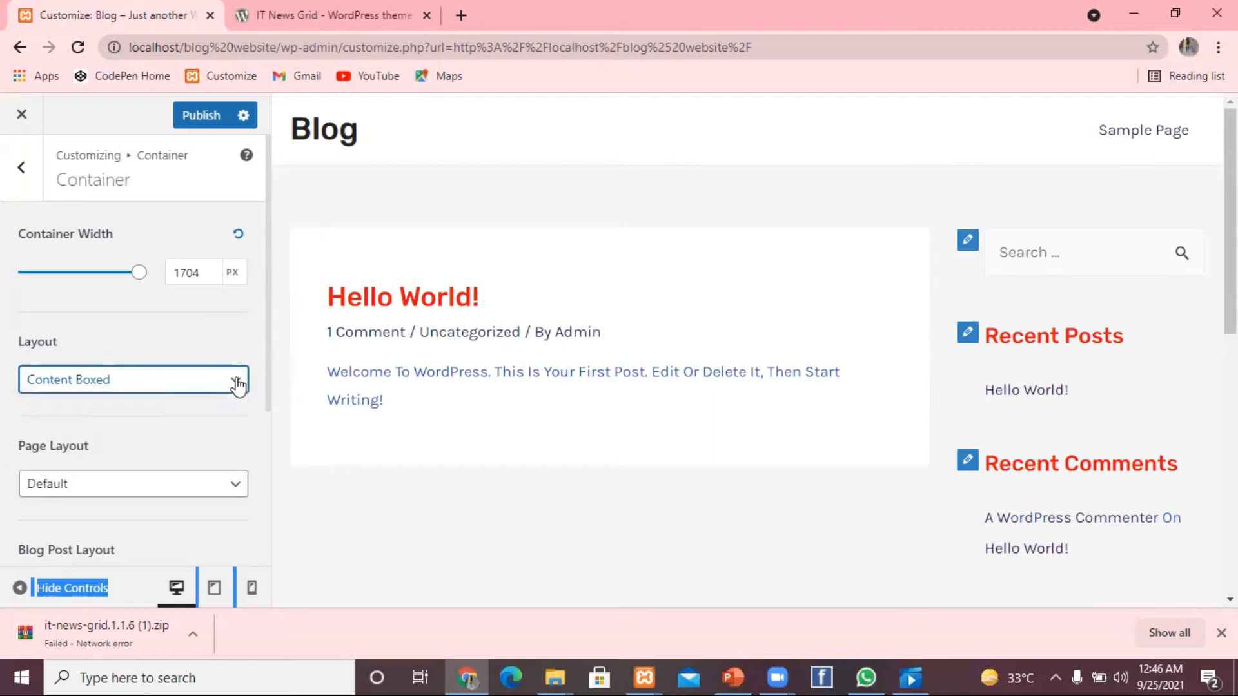
pyautogui.click(237, 385)
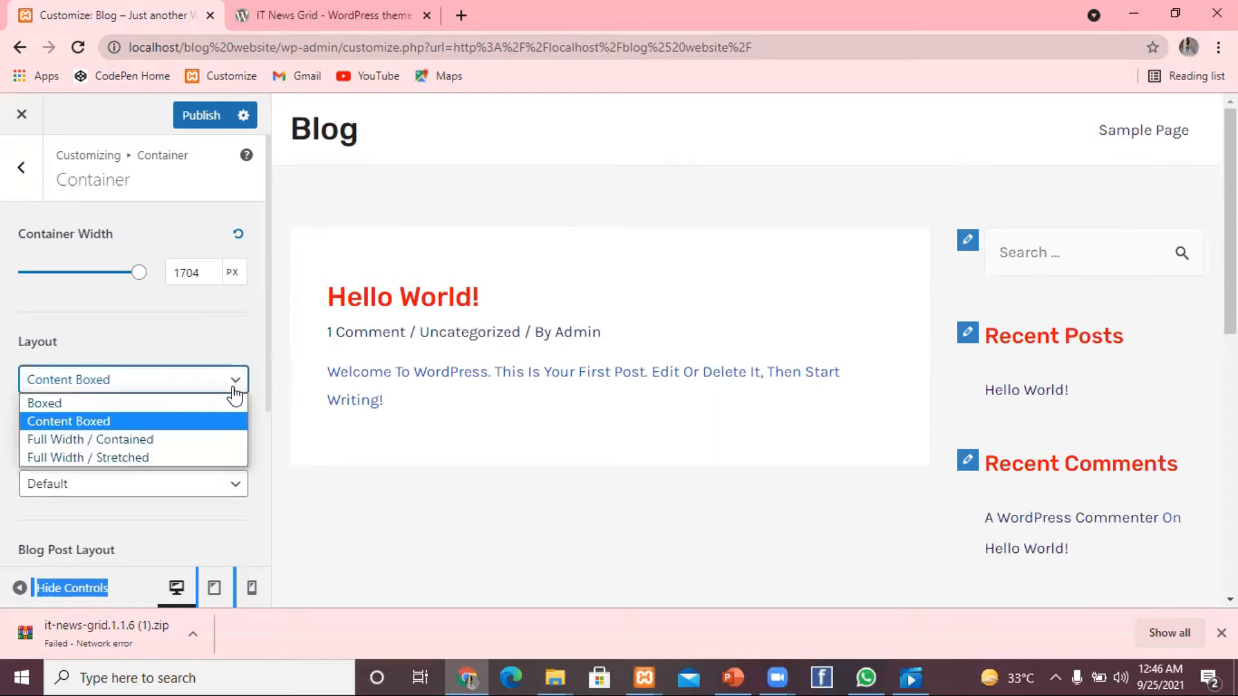
pyautogui.click(205, 442)
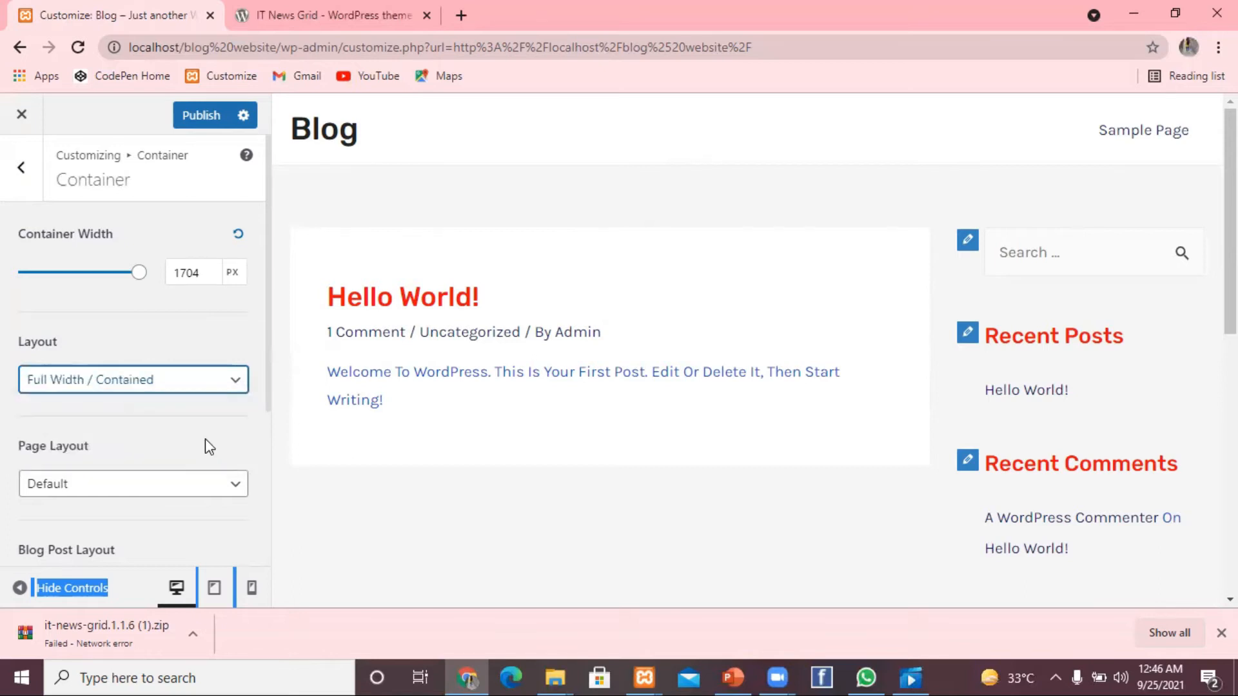
# Try the Boxed and Content Boxed container layouts, and go back to Full Width / Contained
pyautogui.click(236, 386)
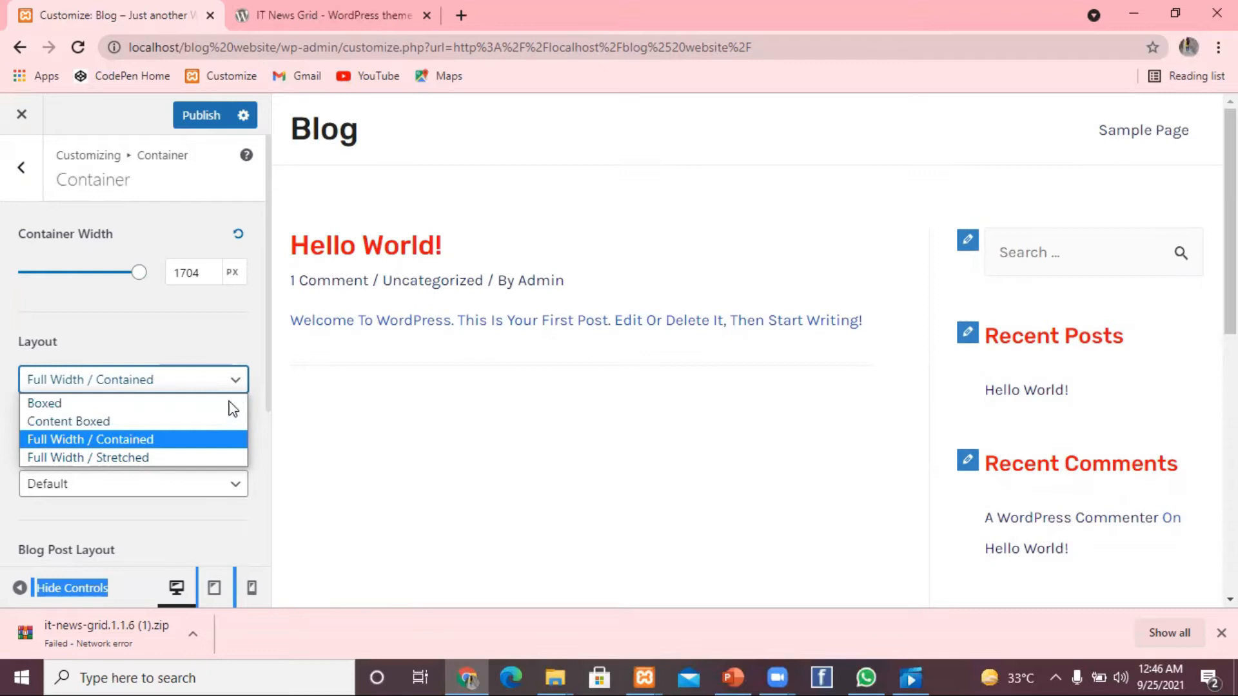
pyautogui.click(232, 405)
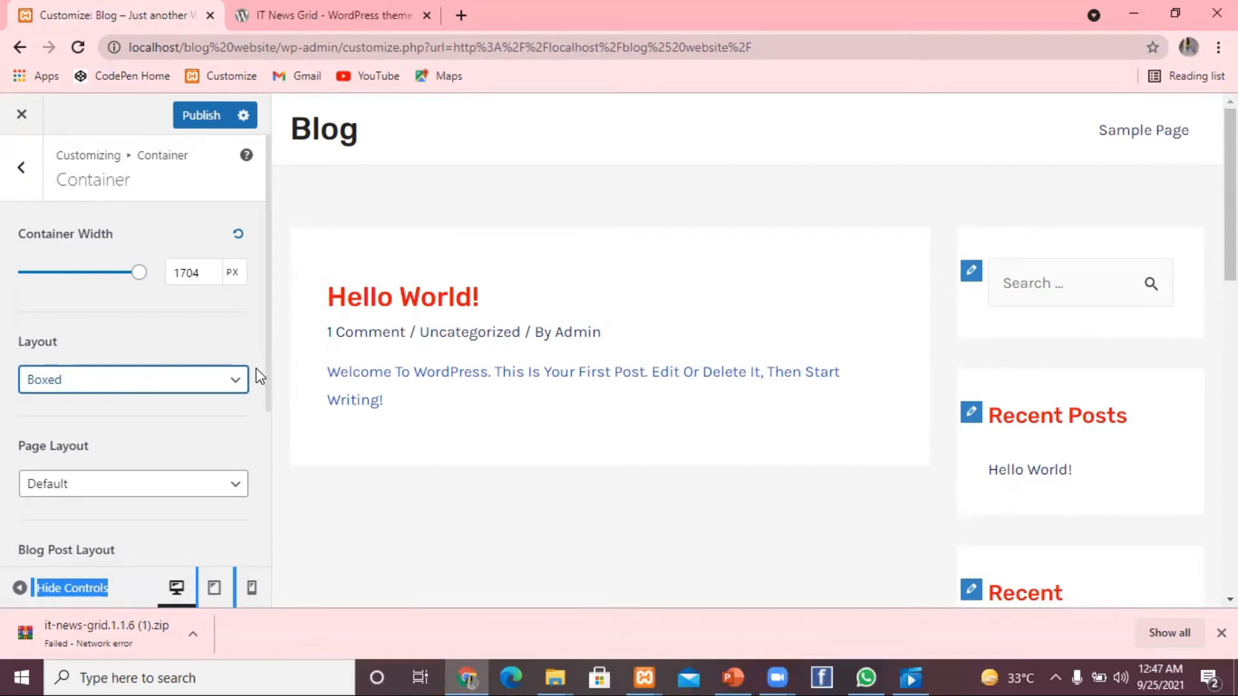
pyautogui.click(232, 382)
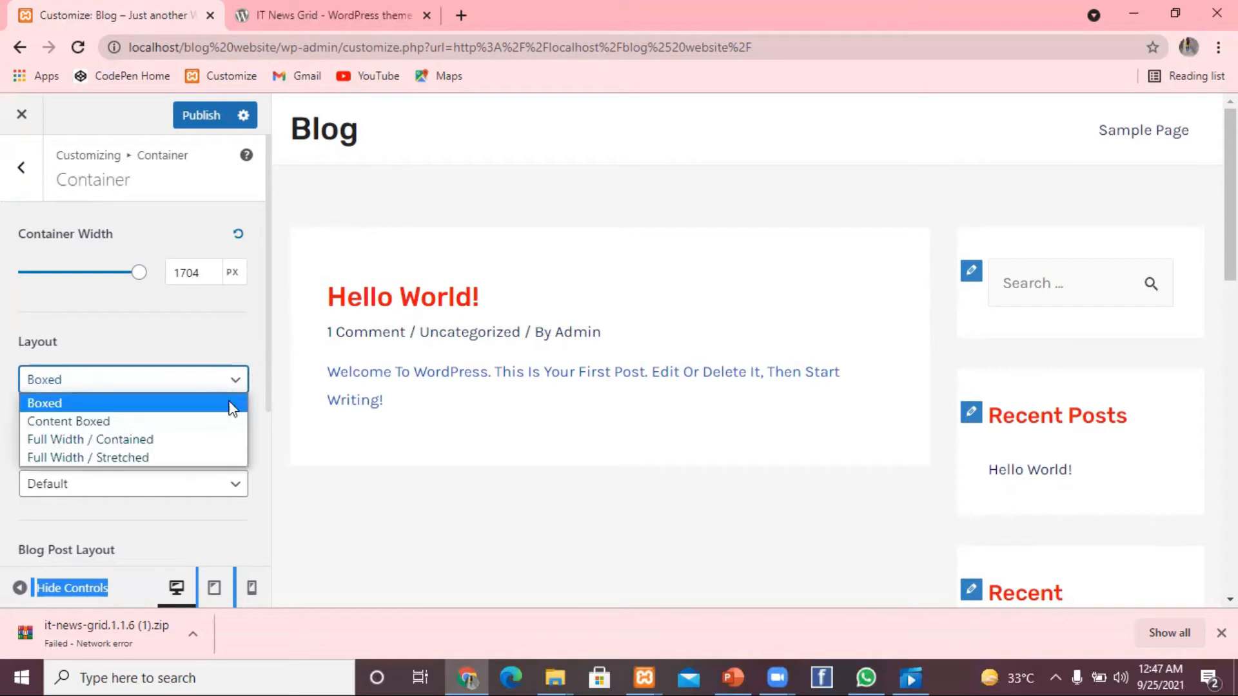
pyautogui.click(231, 420)
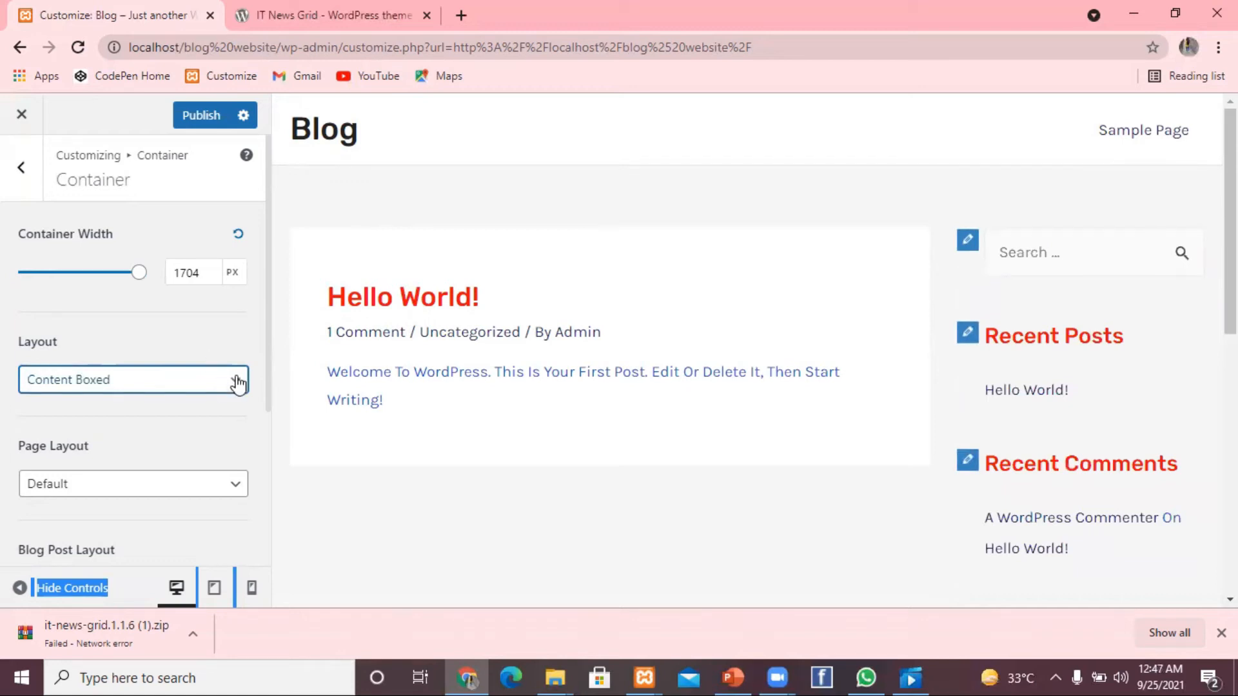
pyautogui.click(236, 382)
pyautogui.click(223, 441)
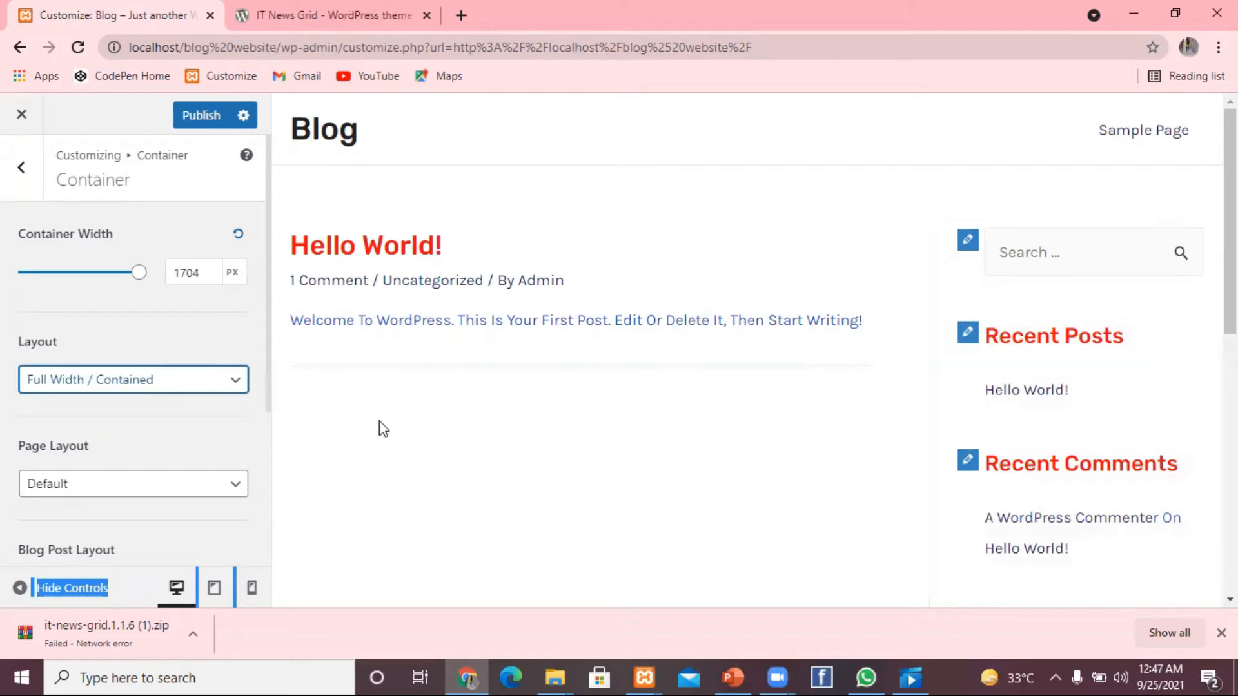
# Examine the available options for the page, blog post and archives container layouts, leaving each on Default
pyautogui.click(236, 483)
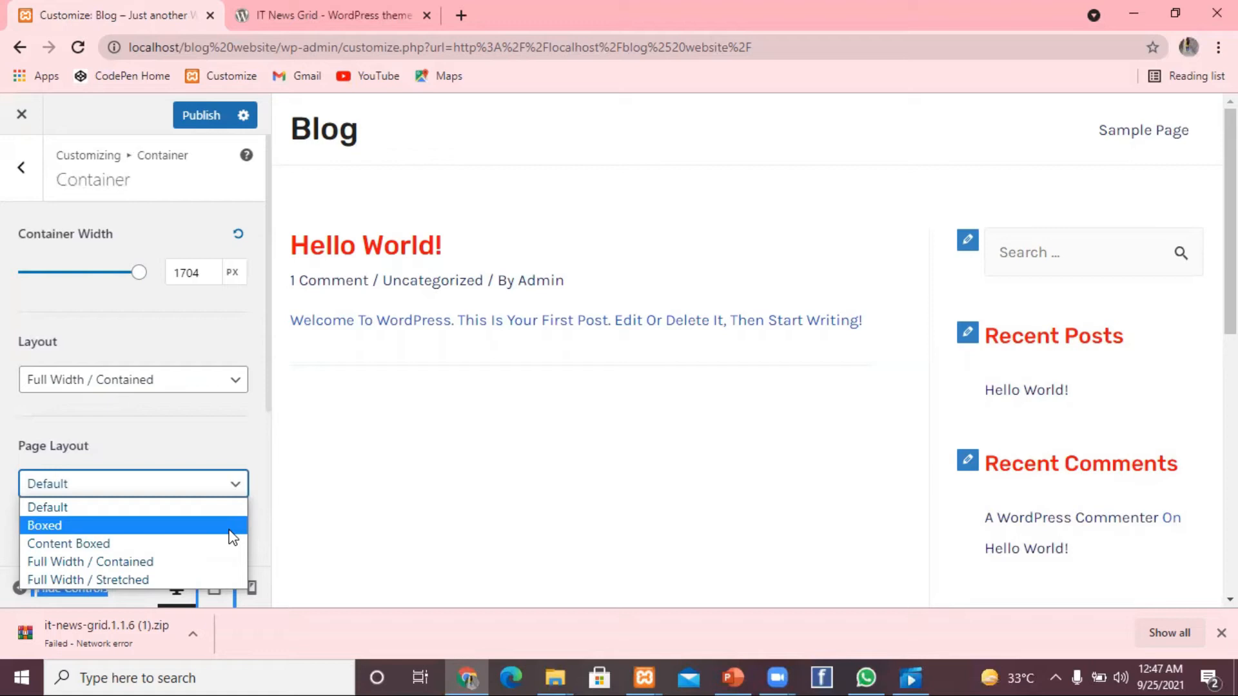
pyautogui.click(226, 446)
pyautogui.moveTo(273, 400); pyautogui.dragTo(278, 564)
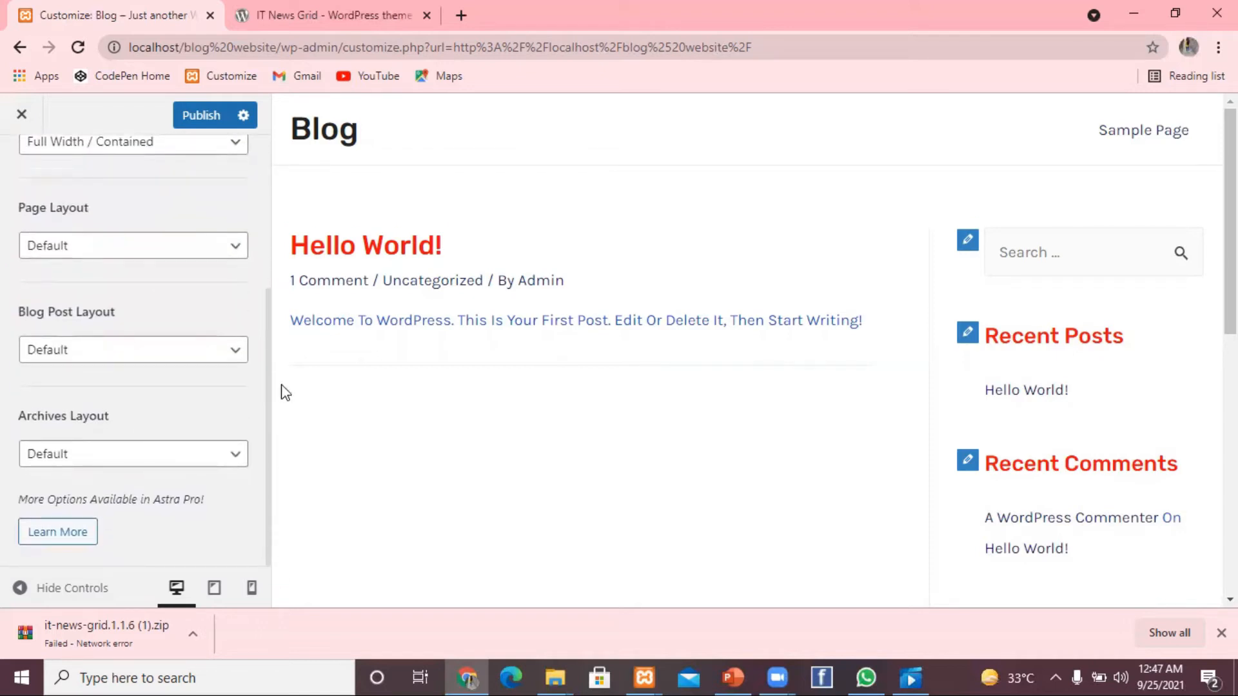
pyautogui.click(238, 359)
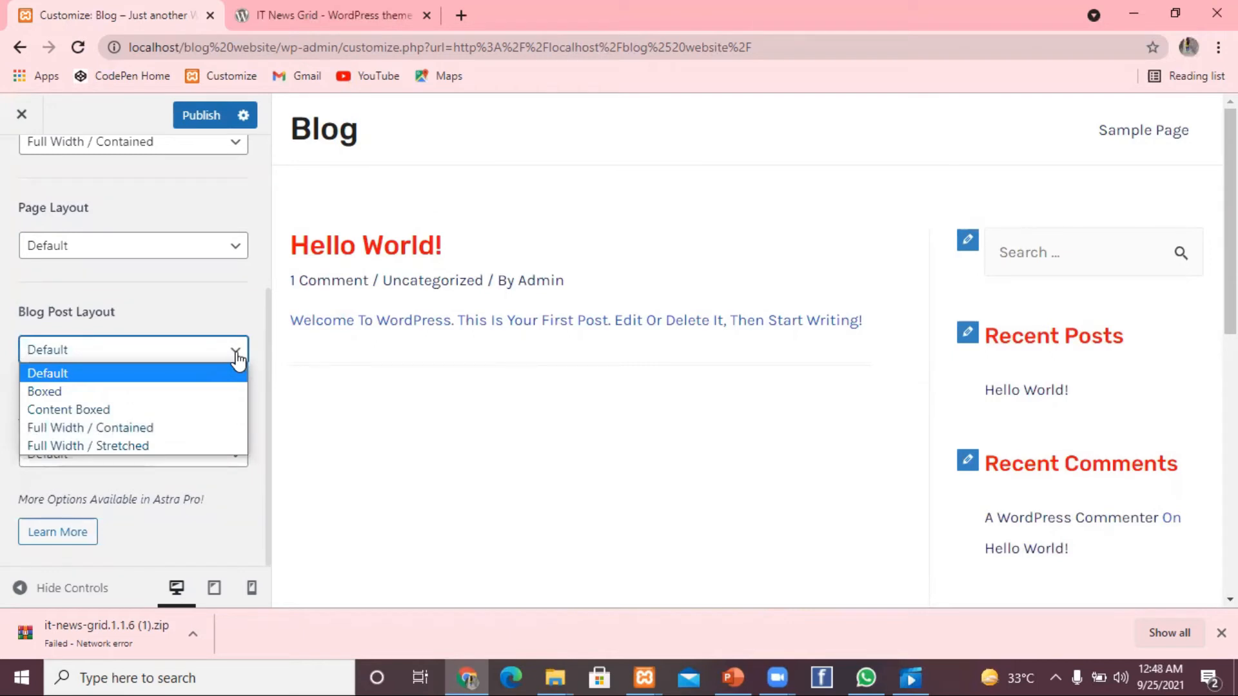
pyautogui.click(237, 359)
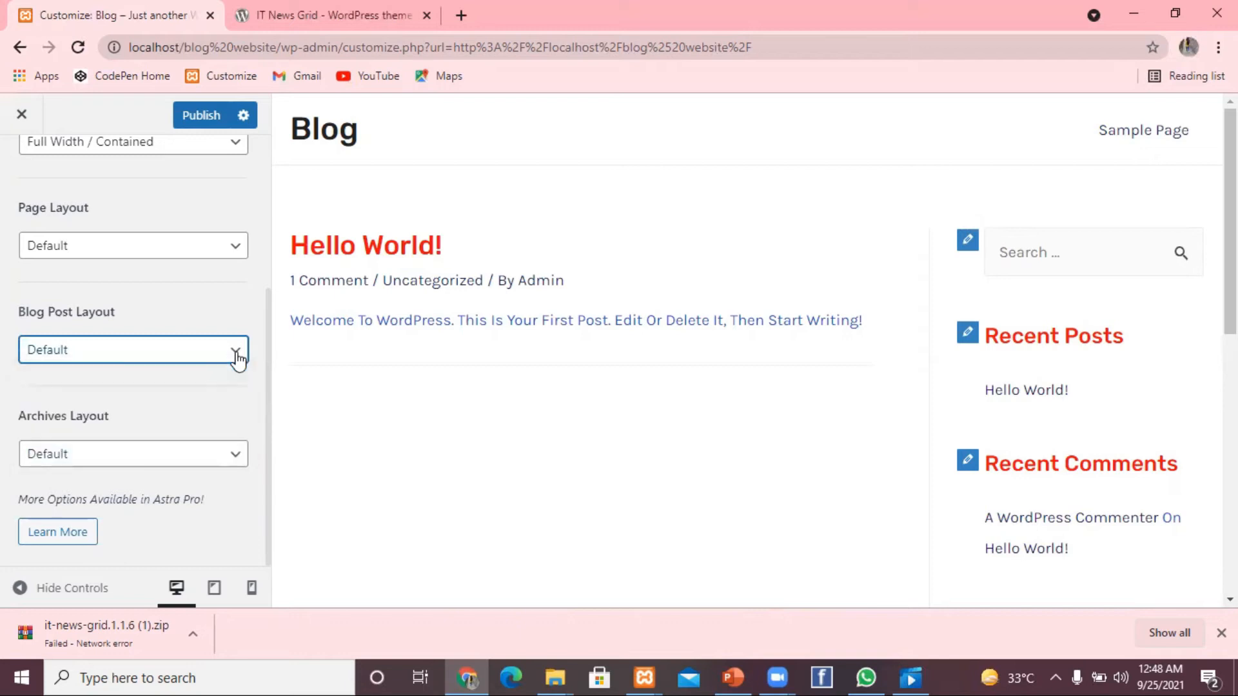
pyautogui.click(237, 462)
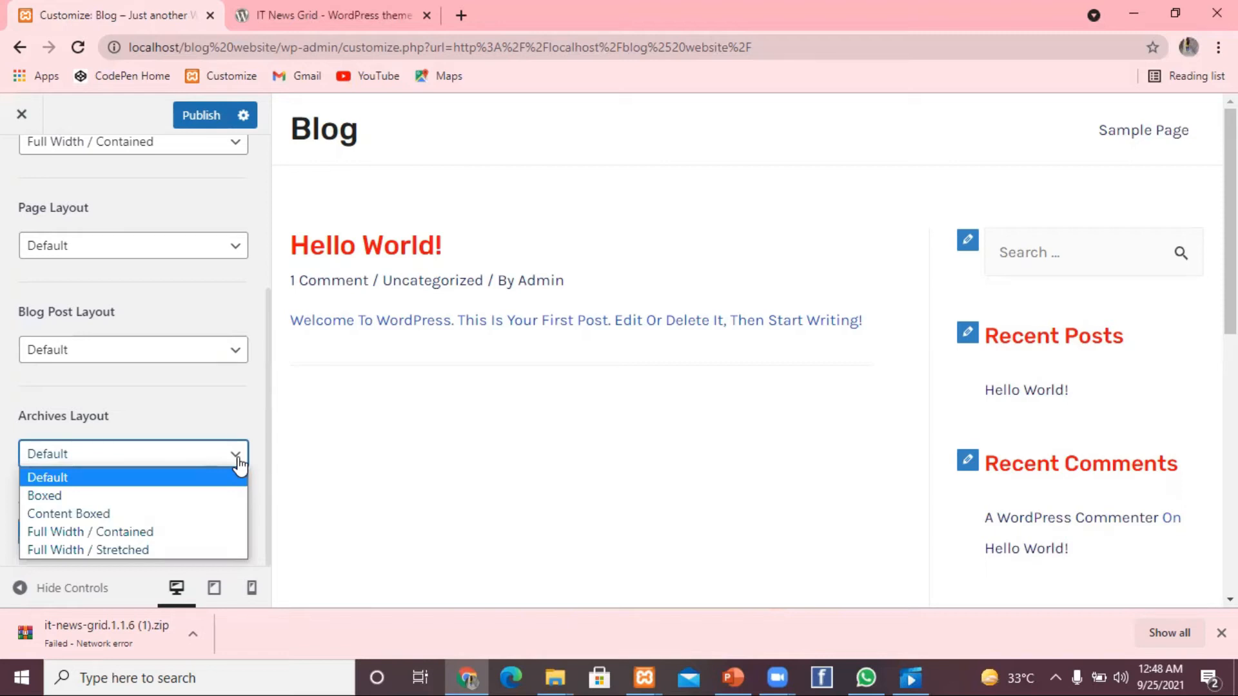
pyautogui.click(235, 403)
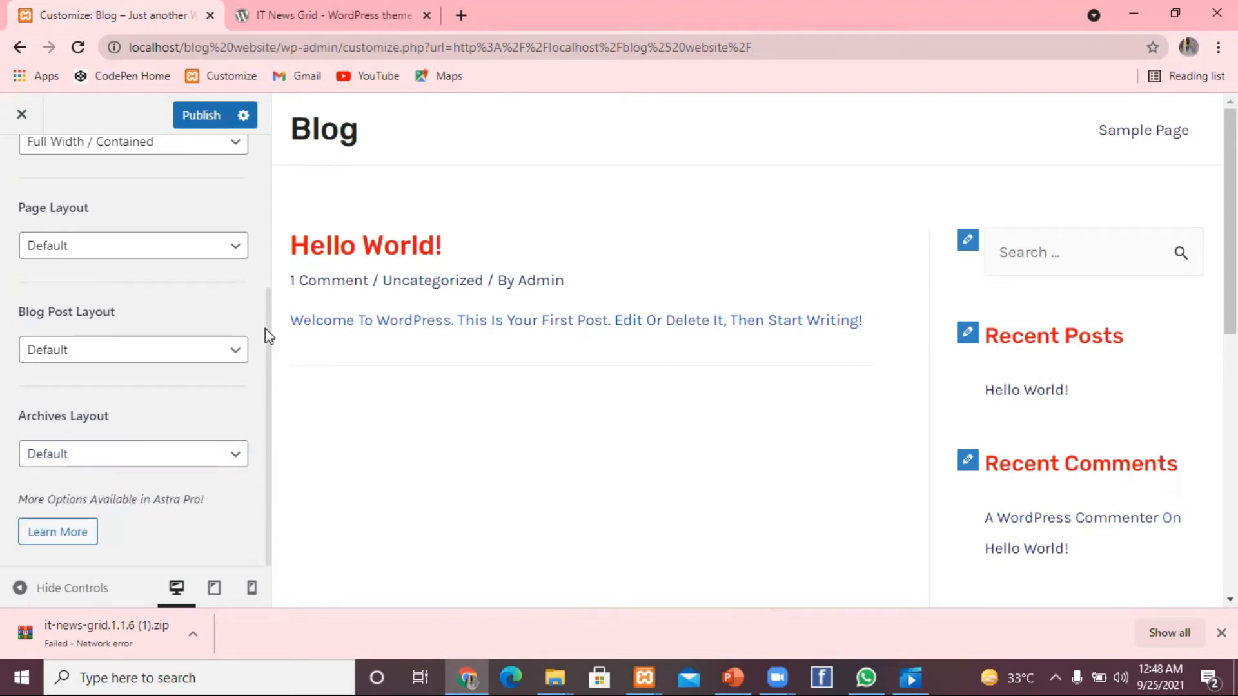
# Publish the container settings and return to the Global section
pyautogui.rightClick(266, 288)
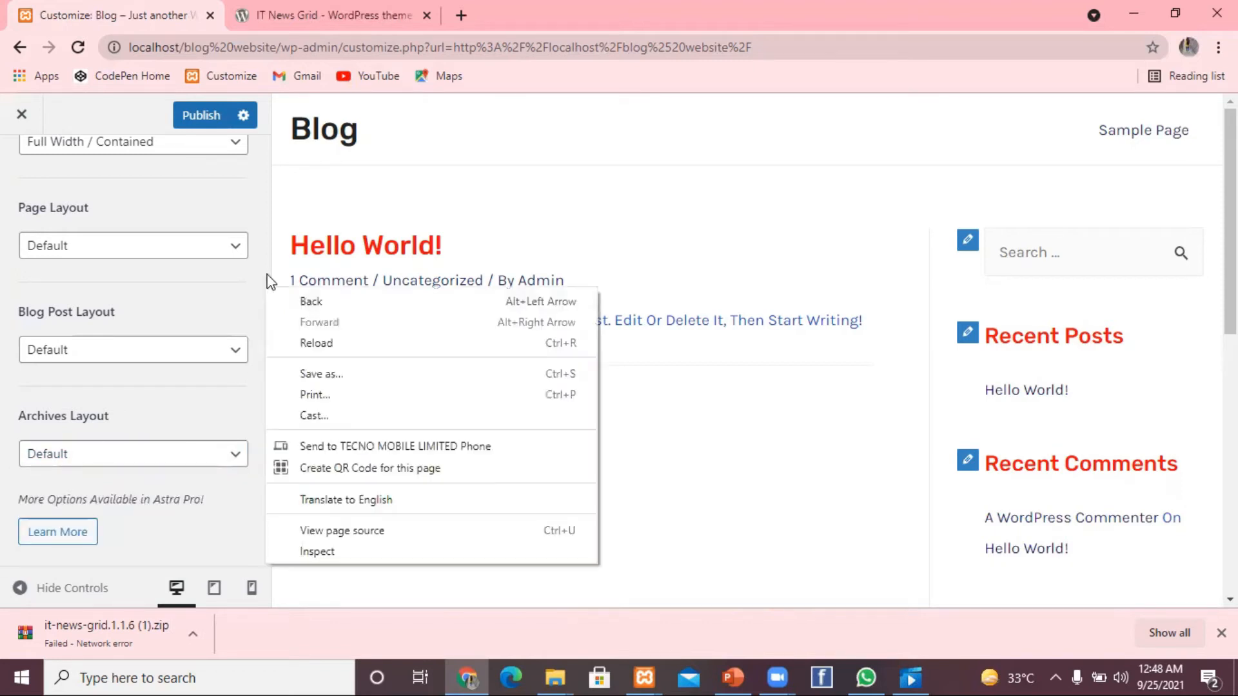
pyautogui.click(201, 111)
pyautogui.click(202, 116)
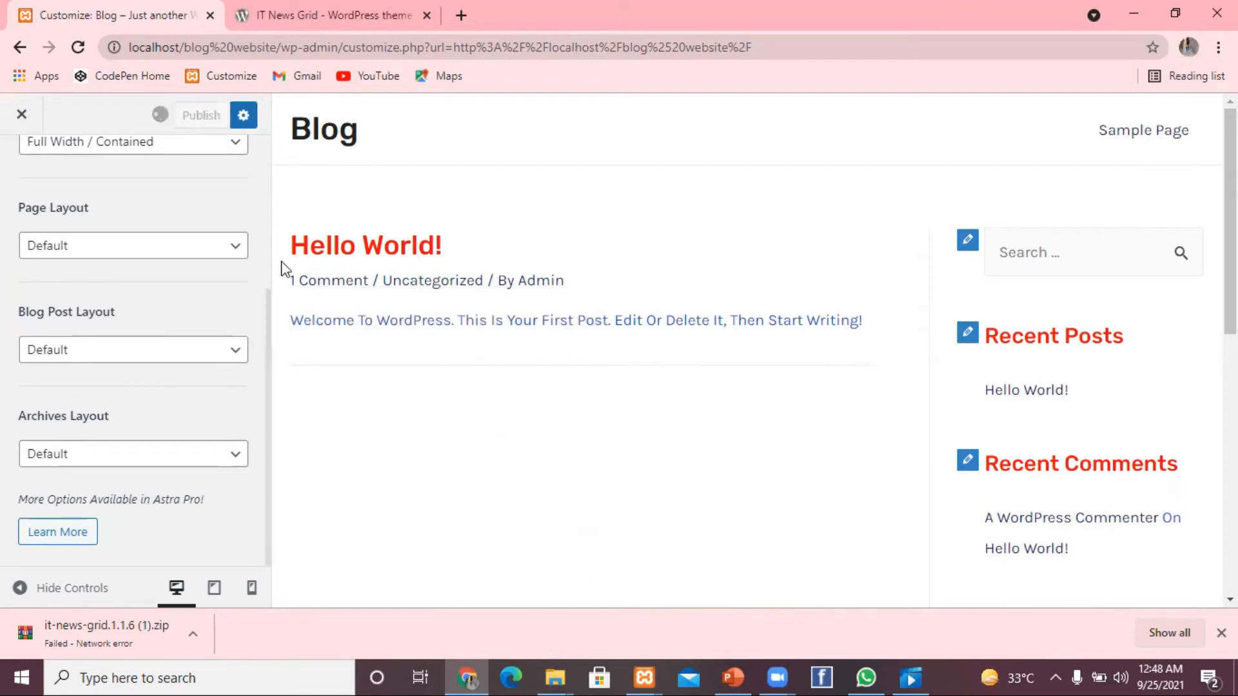
pyautogui.moveTo(270, 303); pyautogui.dragTo(270, 140)
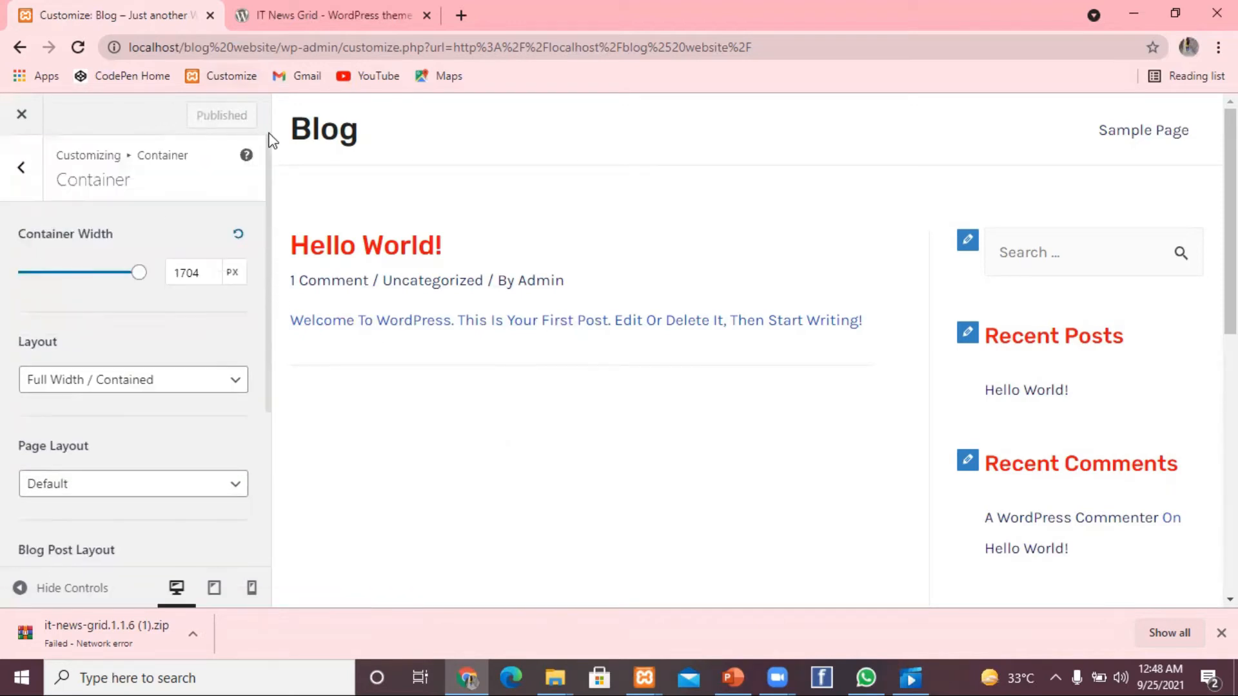
pyautogui.click(22, 167)
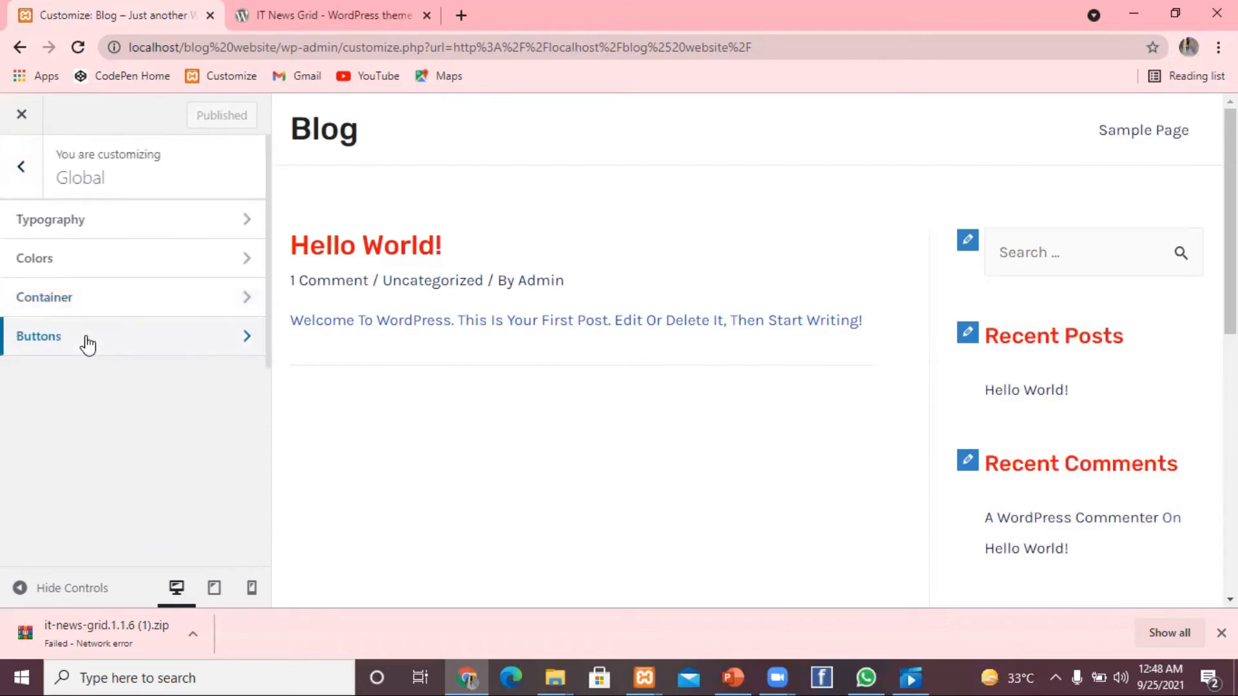
# Apply the filled, fully rounded preset to the global buttons and publish it
pyautogui.click(88, 344)
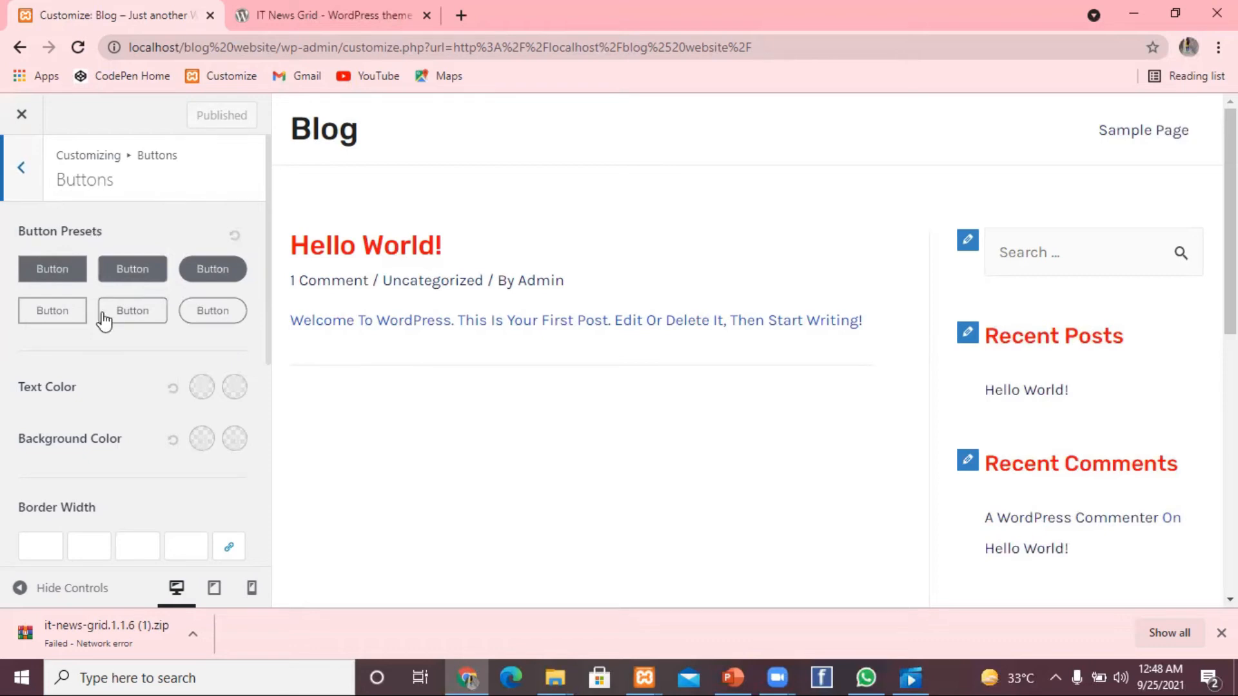
pyautogui.click(201, 274)
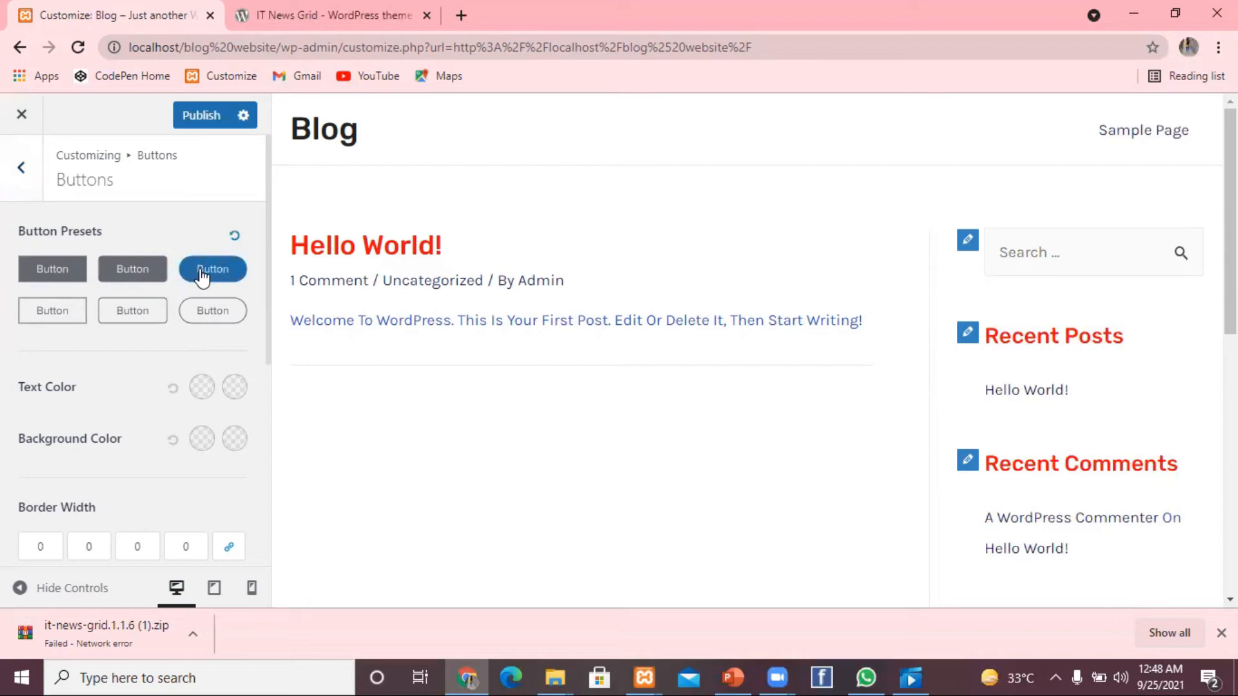
pyautogui.click(199, 116)
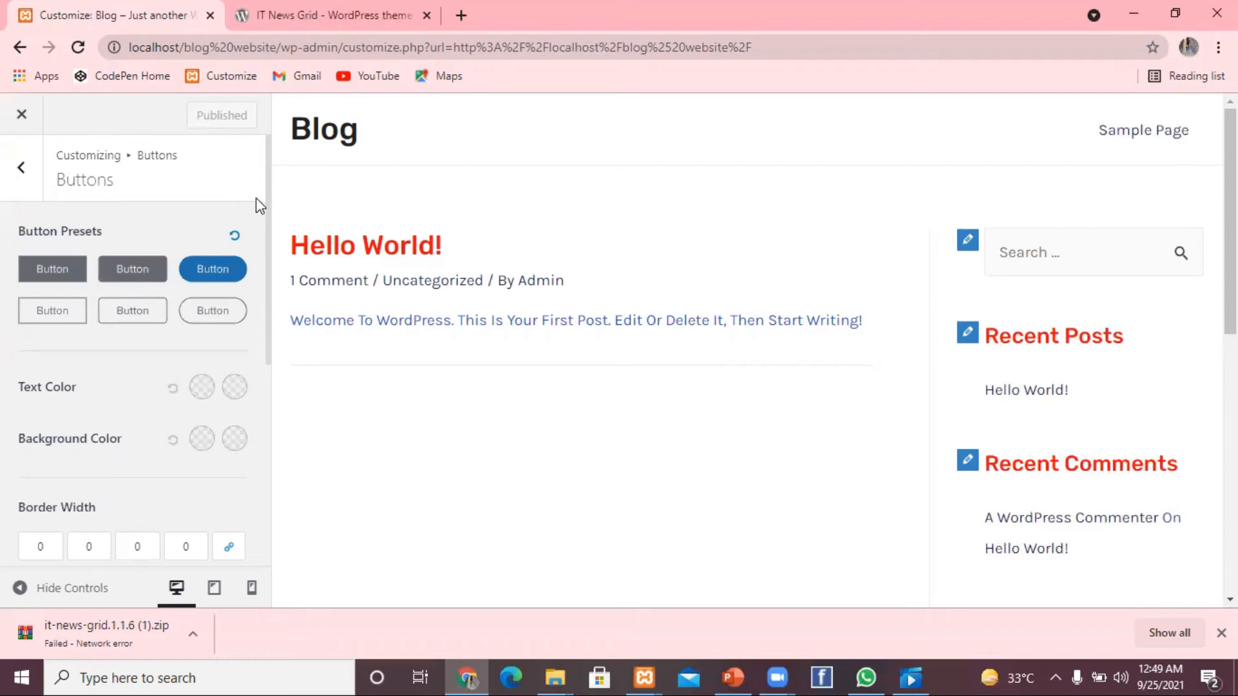
# Set the normal text color of the global buttons to a bright red, about #e62020
pyautogui.moveTo(265, 206); pyautogui.dragTo(264, 290)
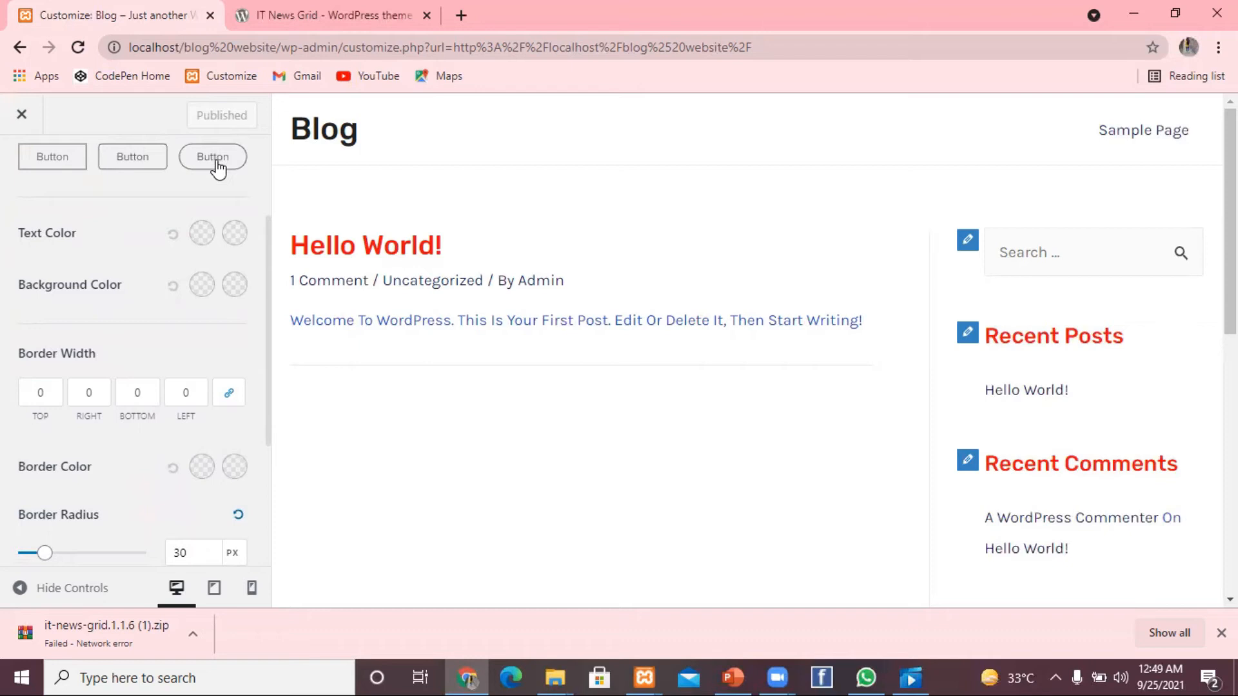
pyautogui.click(202, 239)
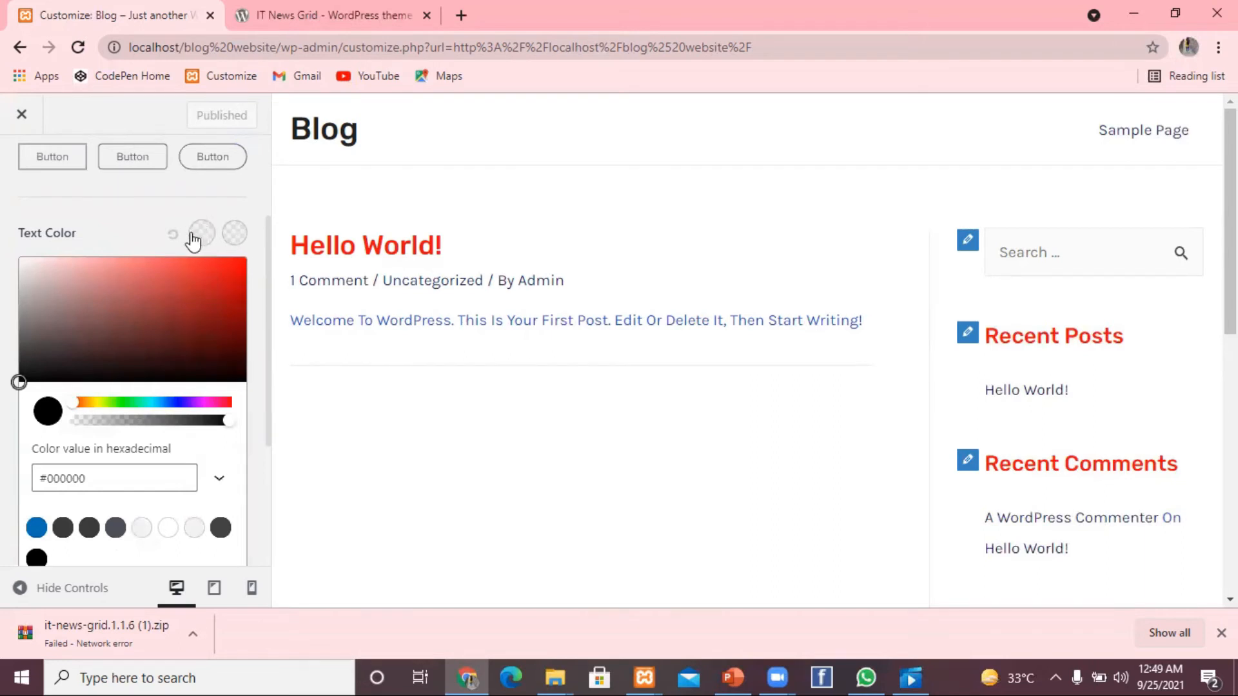
pyautogui.click(214, 268)
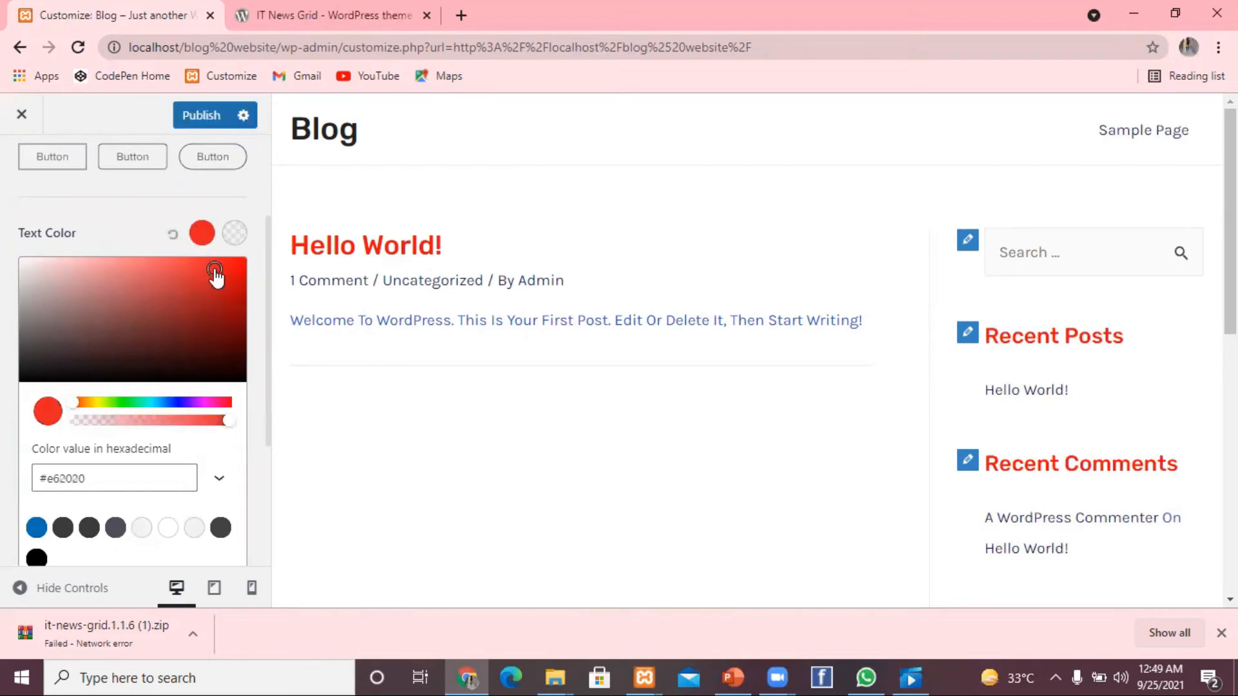
pyautogui.click(235, 233)
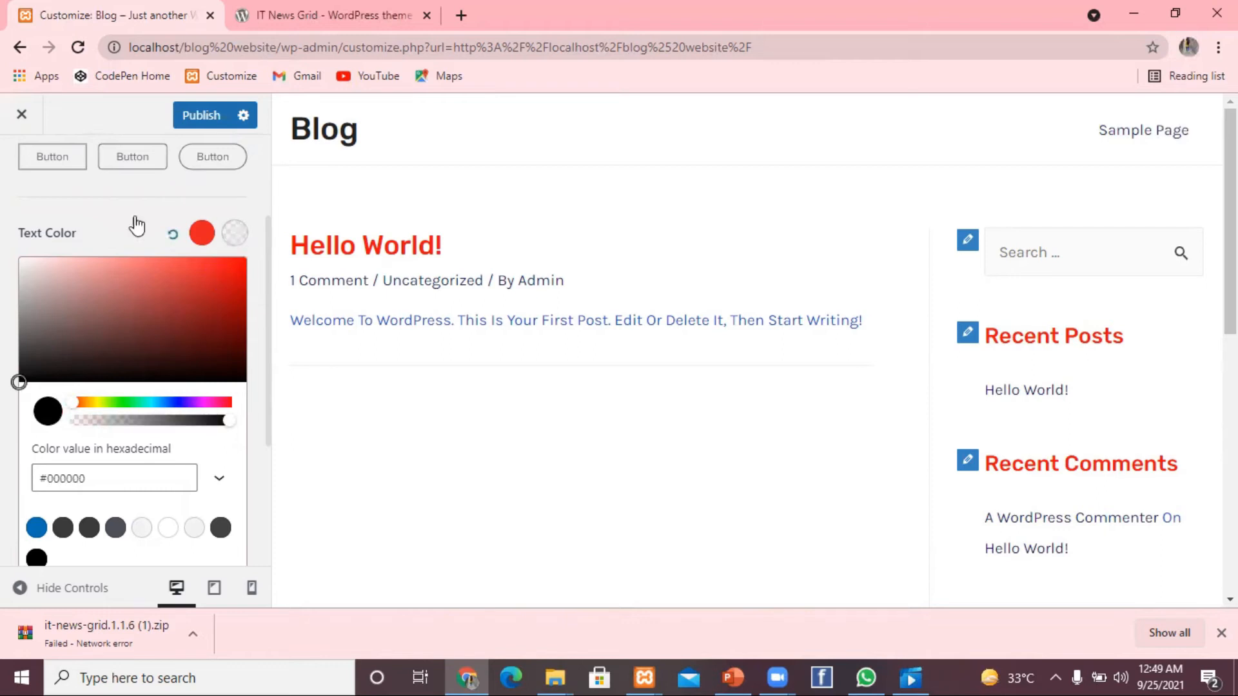
pyautogui.click(91, 233)
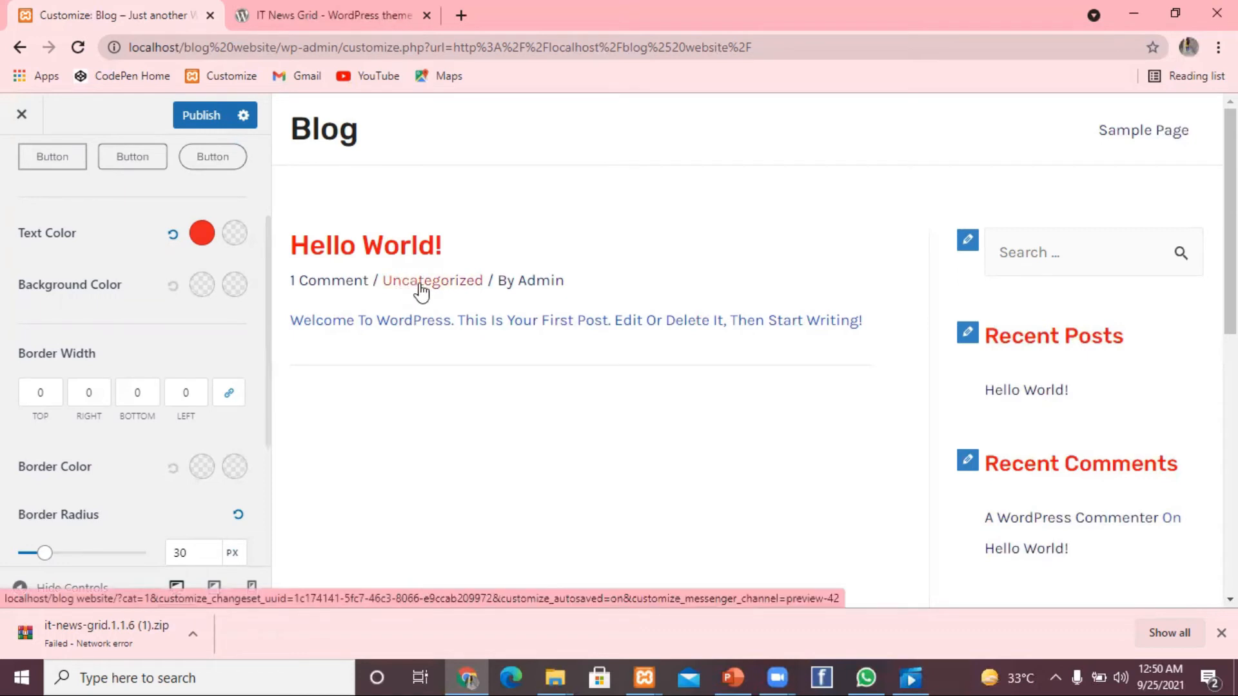
# Set the hover text color of the global buttons to a muted brownish red
pyautogui.click(235, 234)
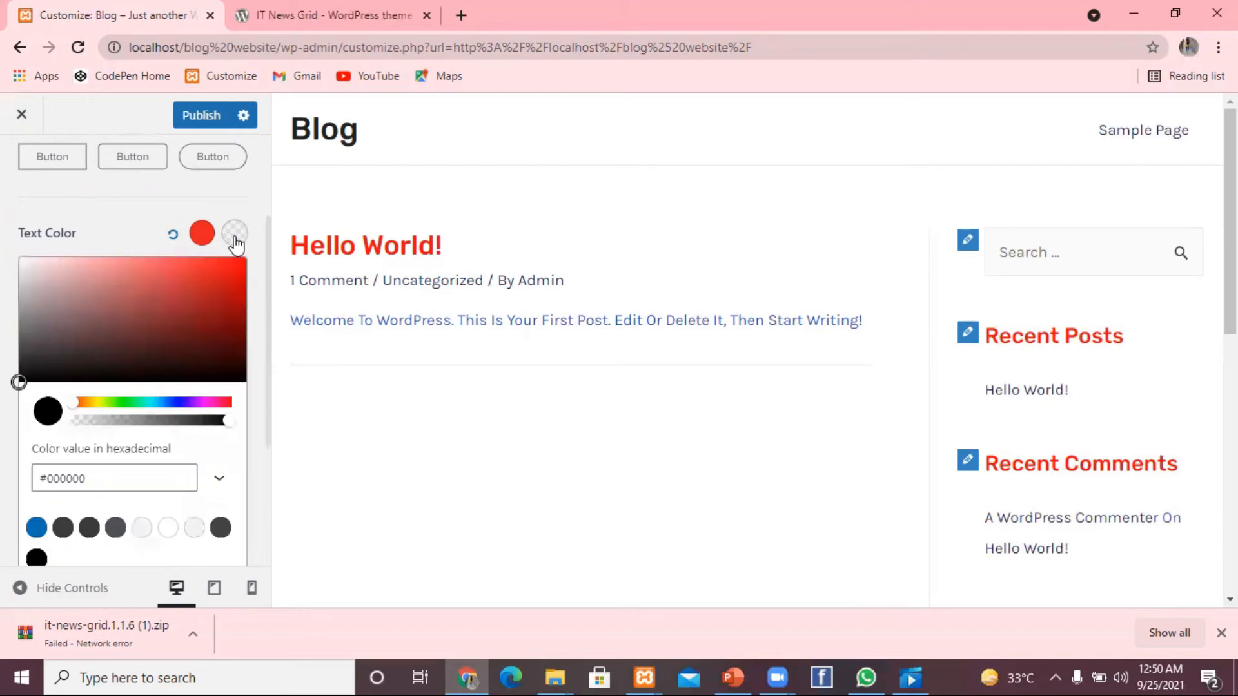
pyautogui.click(60, 346)
pyautogui.click(84, 322)
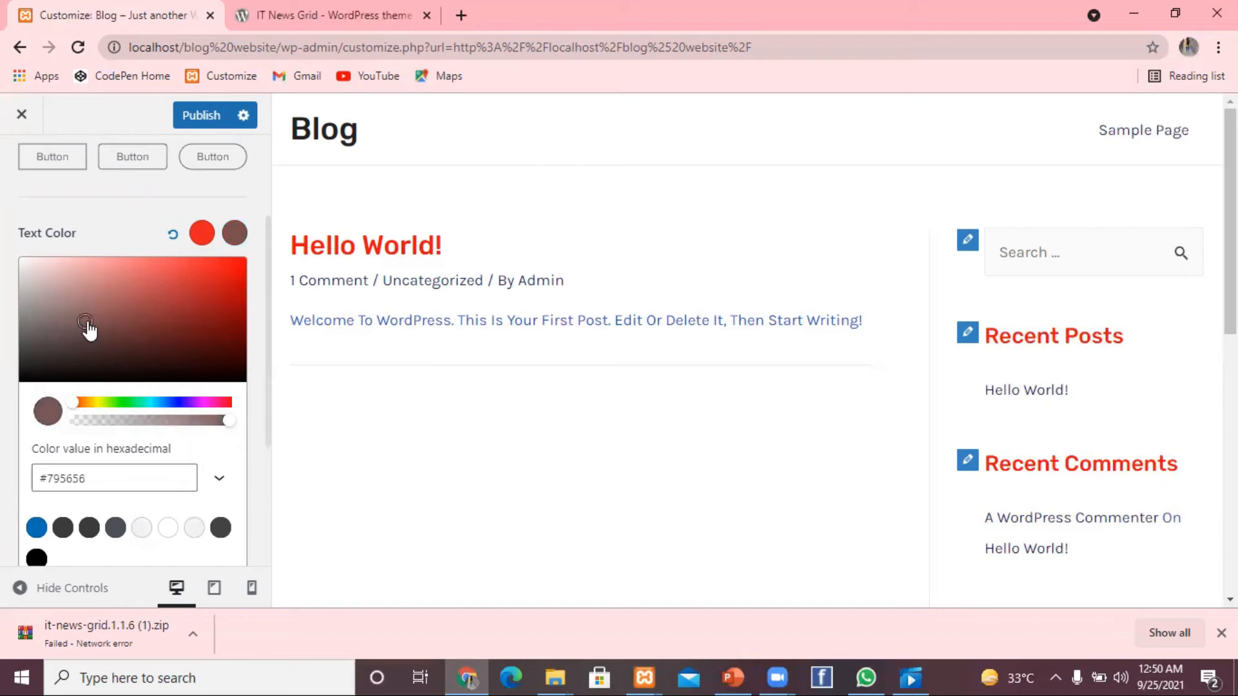
pyautogui.click(108, 319)
pyautogui.click(137, 305)
pyautogui.click(138, 209)
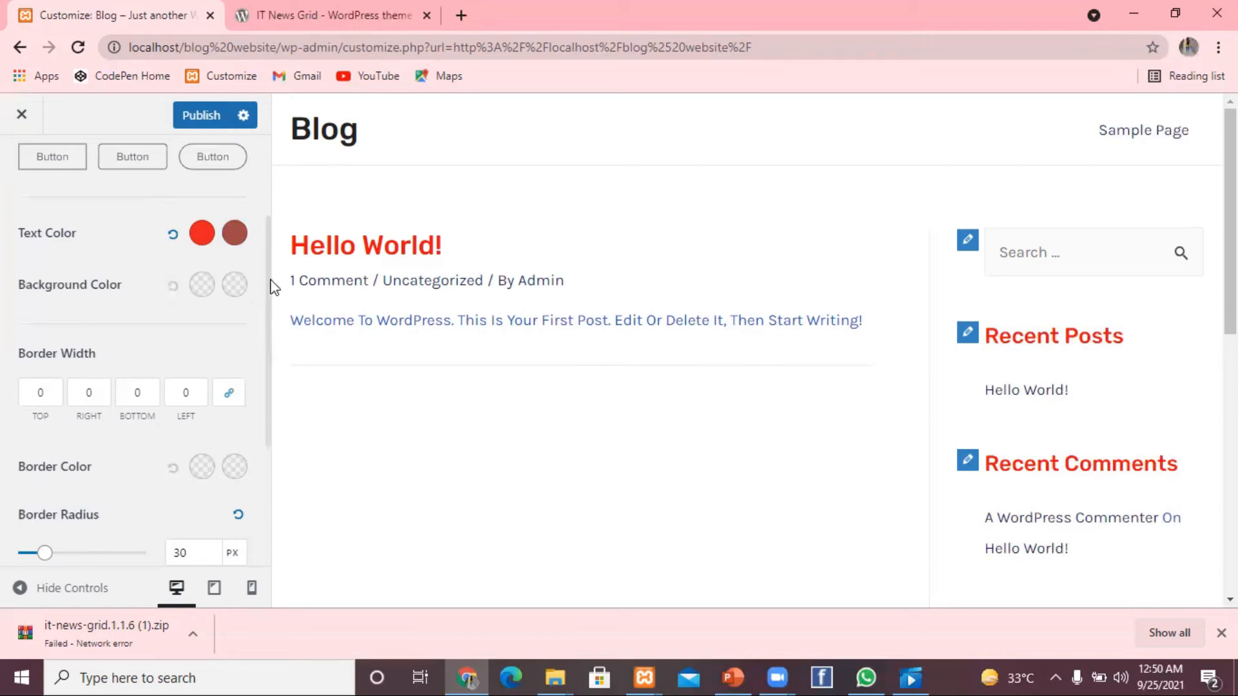
# Set the button font family to Helvetica
pyautogui.moveTo(265, 278); pyautogui.dragTo(268, 199)
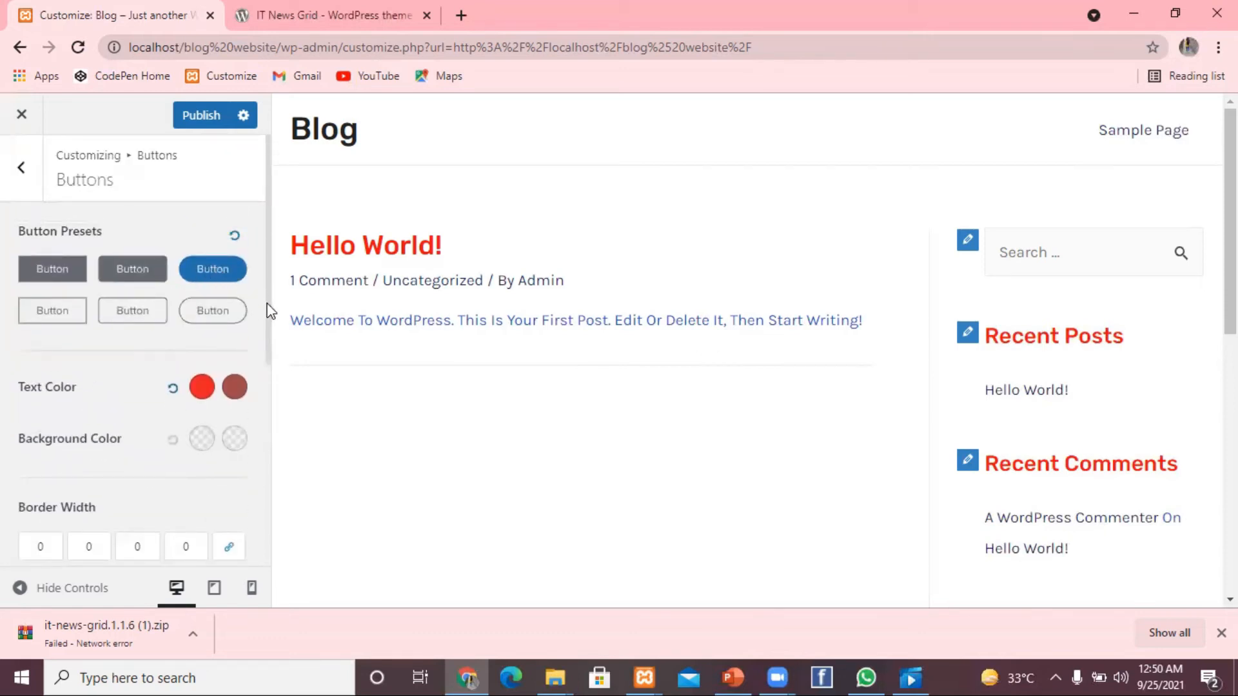
pyautogui.moveTo(269, 320); pyautogui.dragTo(268, 386)
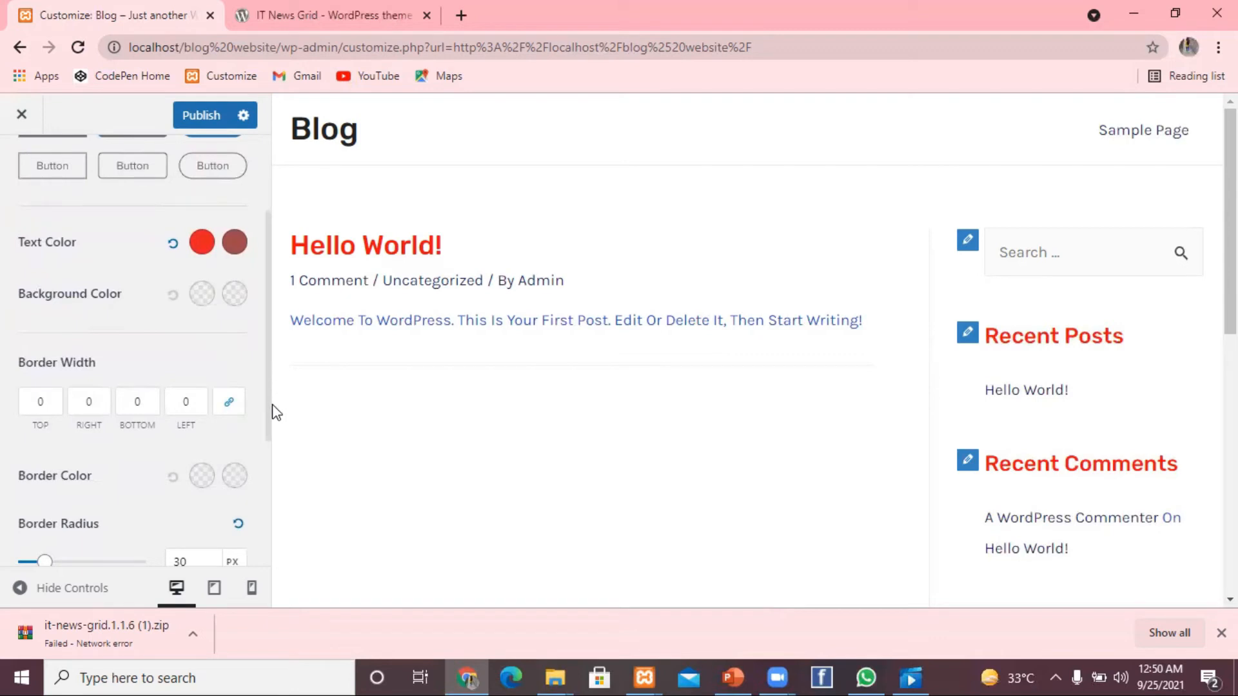
pyautogui.moveTo(269, 401); pyautogui.dragTo(271, 494)
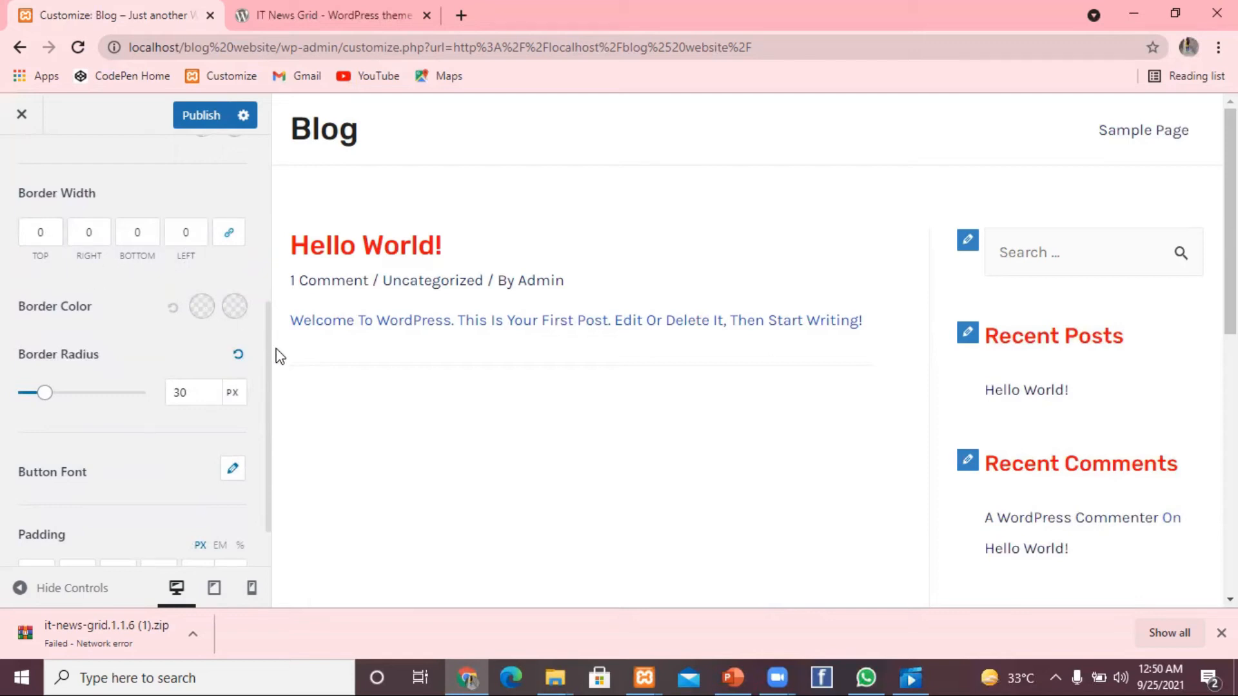
pyautogui.click(196, 393)
pyautogui.click(296, 344)
pyautogui.click(233, 470)
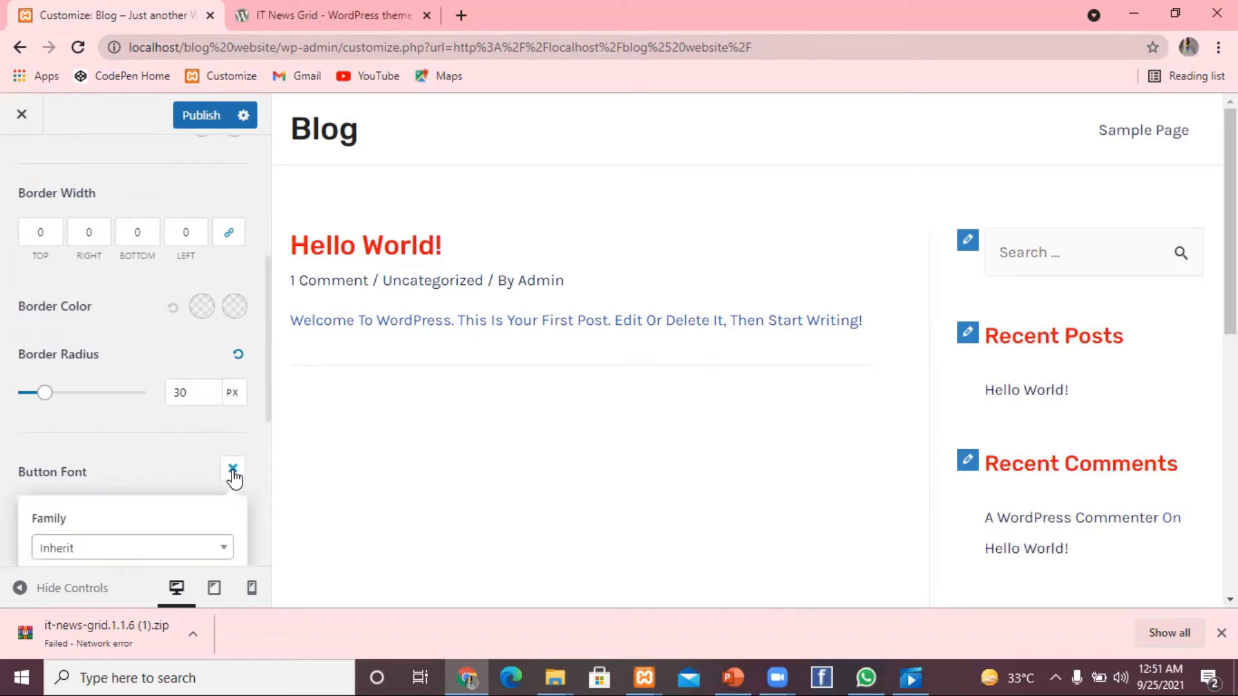
pyautogui.click(224, 554)
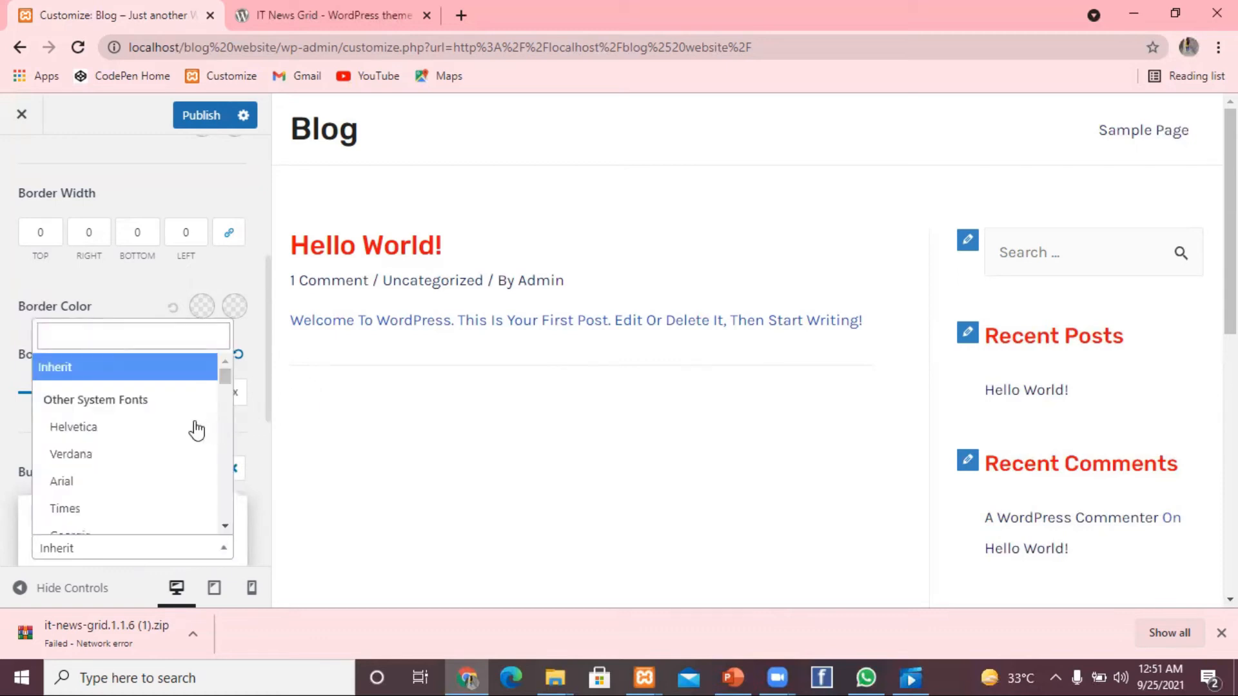
pyautogui.click(167, 427)
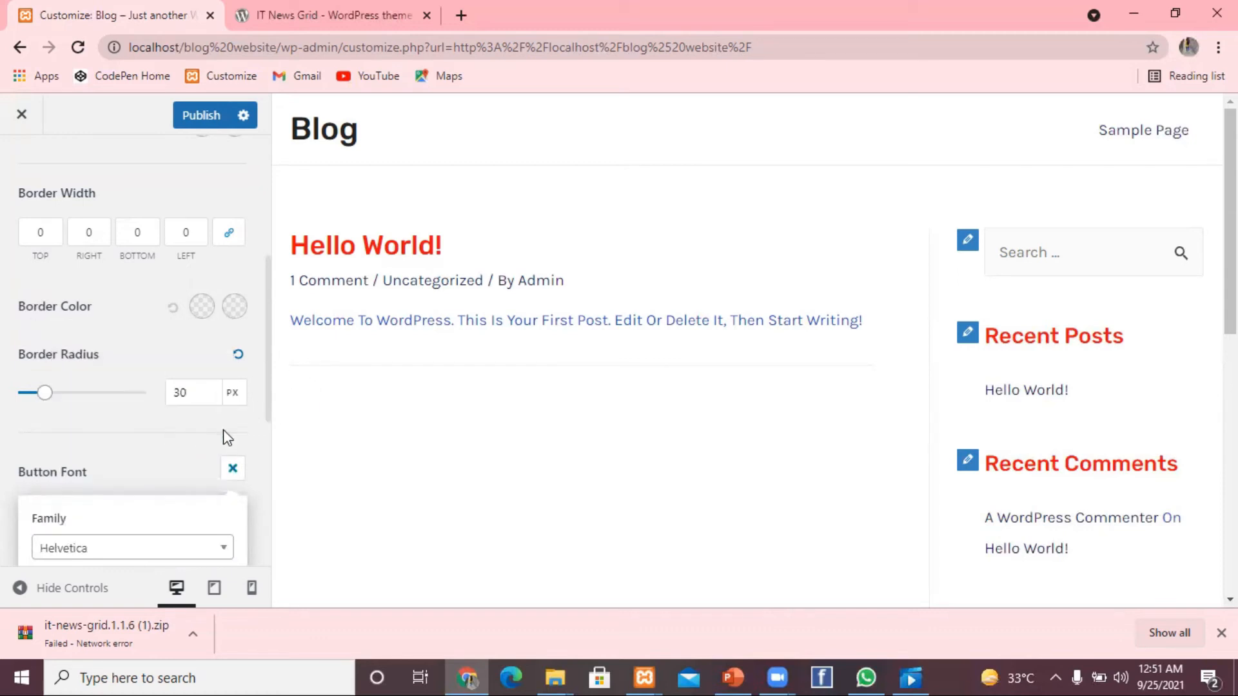
# Set the button font's text transform to Capitalize and publish the button settings
pyautogui.moveTo(269, 413); pyautogui.dragTo(268, 574)
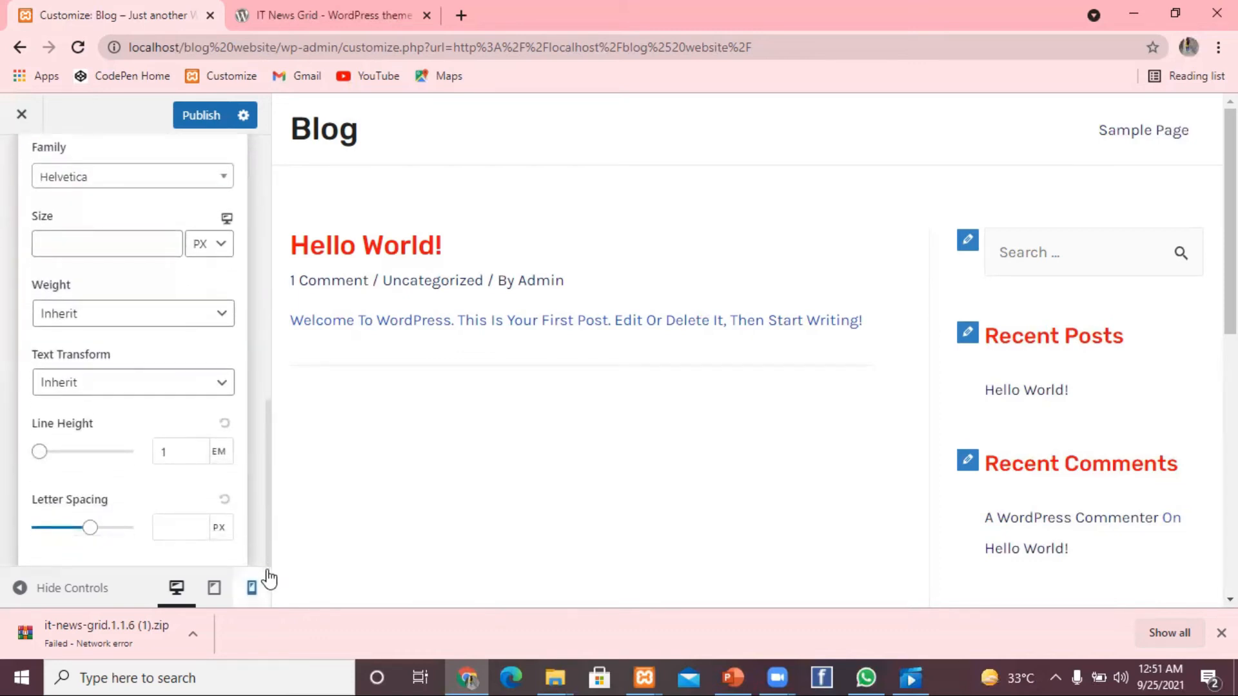
pyautogui.click(221, 385)
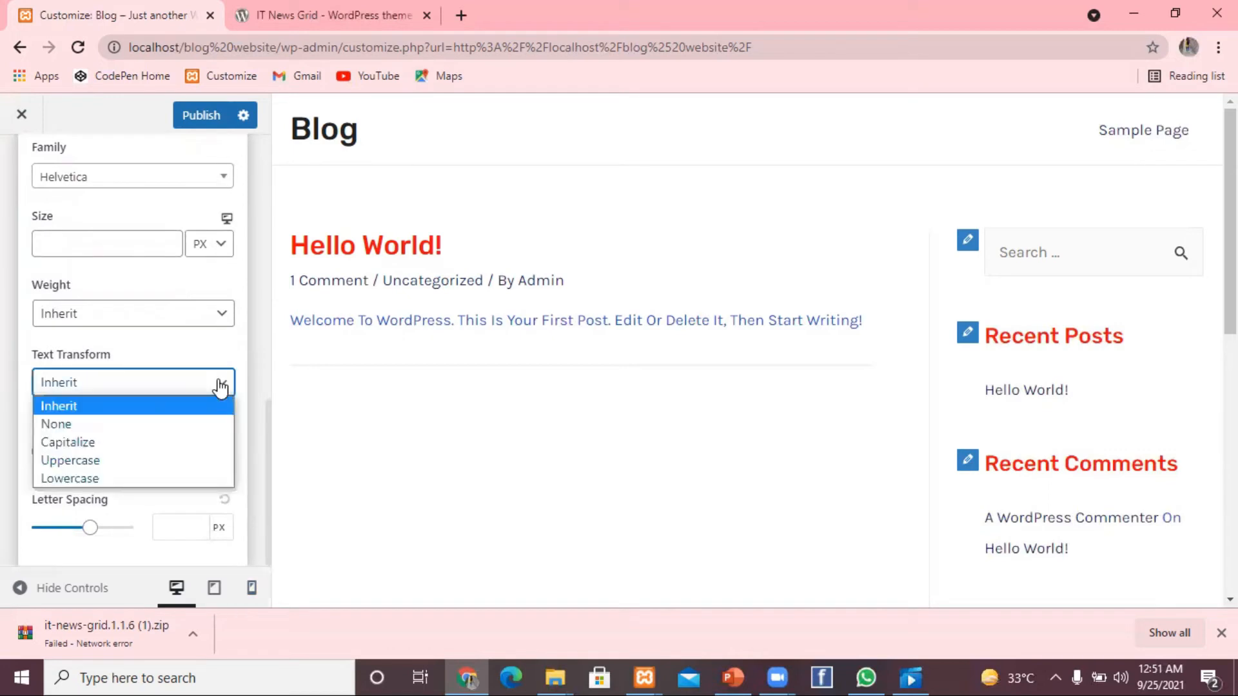
pyautogui.click(213, 444)
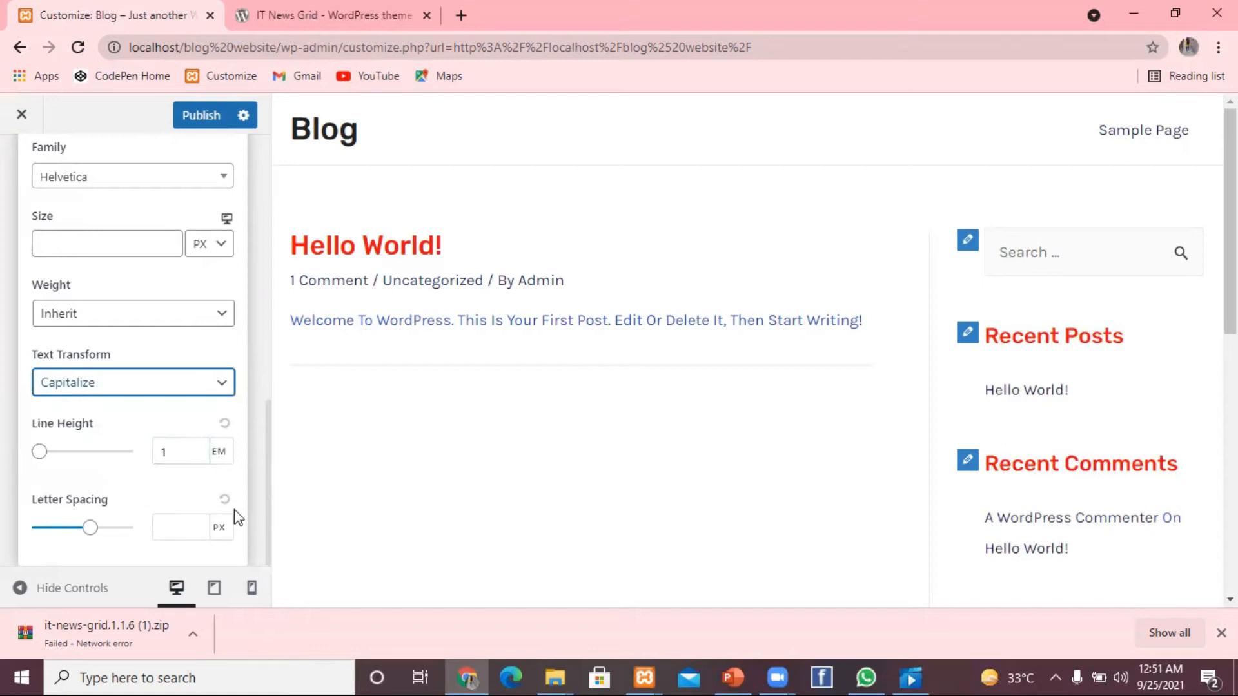
pyautogui.click(187, 118)
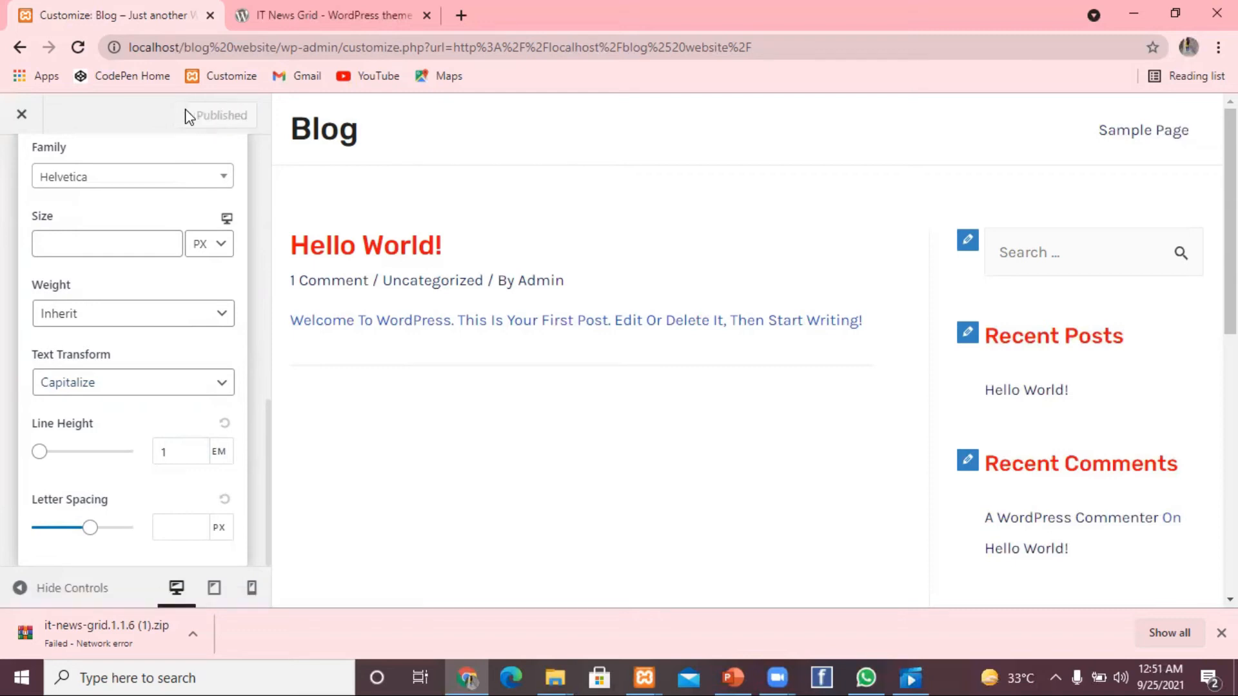
# Leave the button and Global settings and open the Header Builder section
pyautogui.scroll(4, 268, 389)
pyautogui.moveTo(269, 307); pyautogui.dragTo(274, 151)
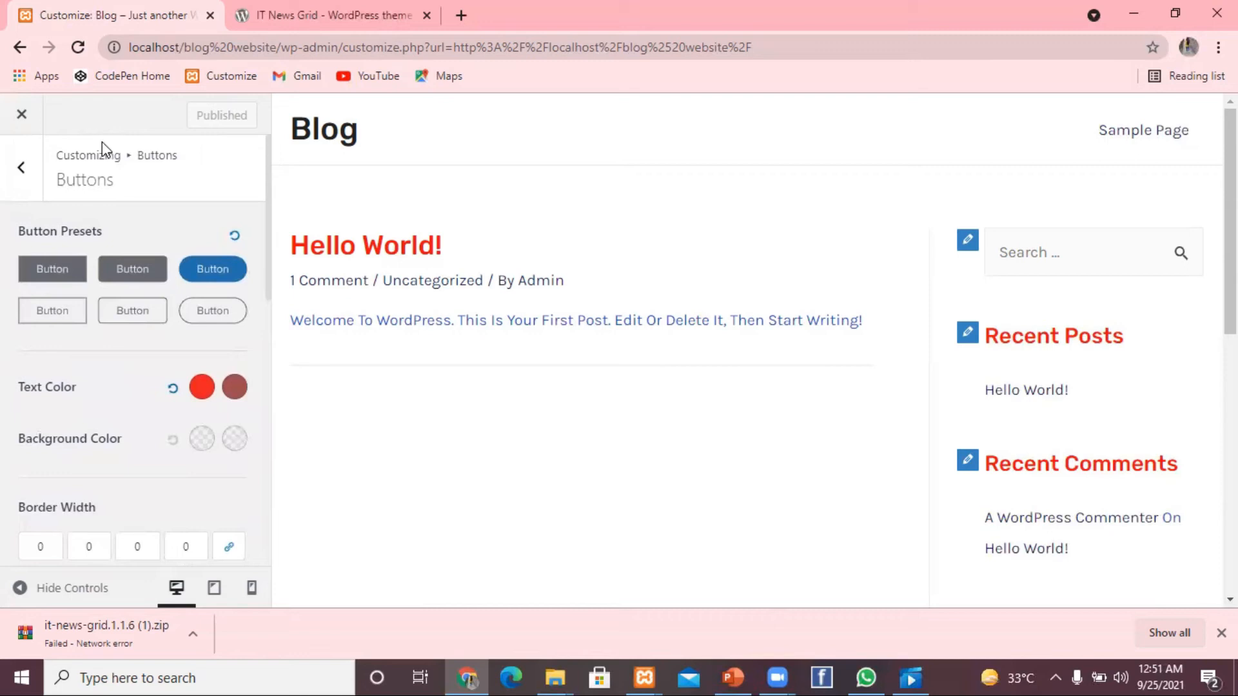
pyautogui.click(20, 169)
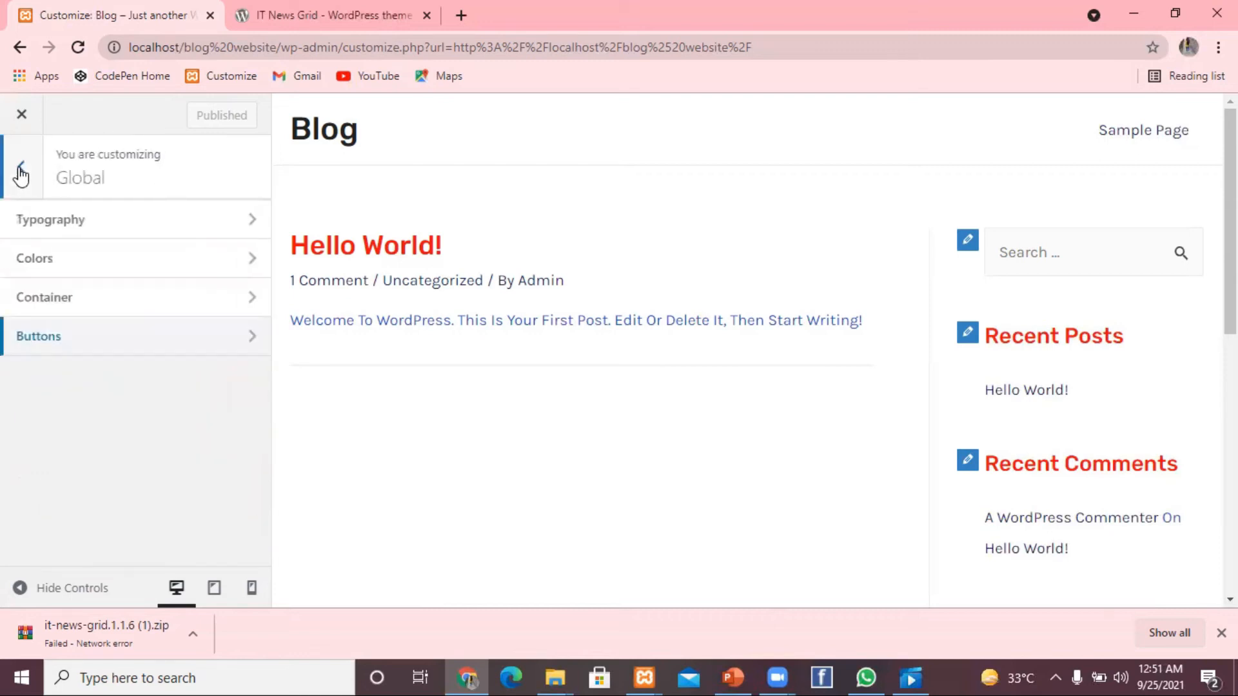
pyautogui.click(20, 172)
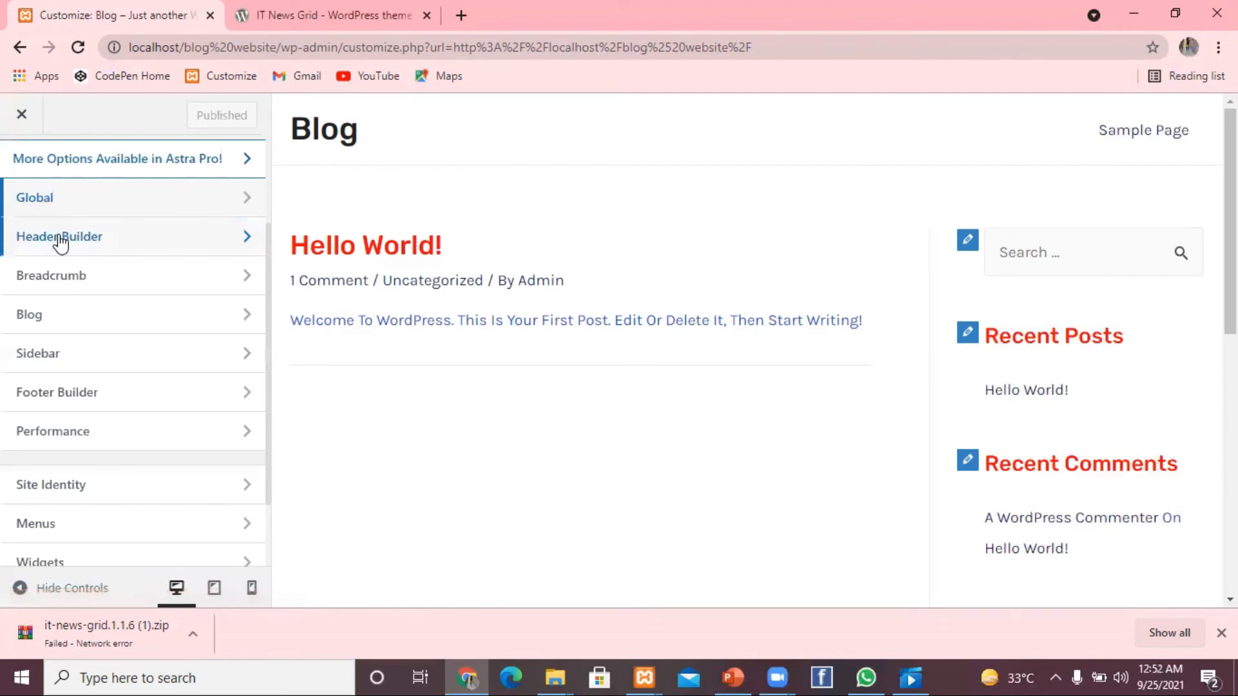
pyautogui.click(60, 240)
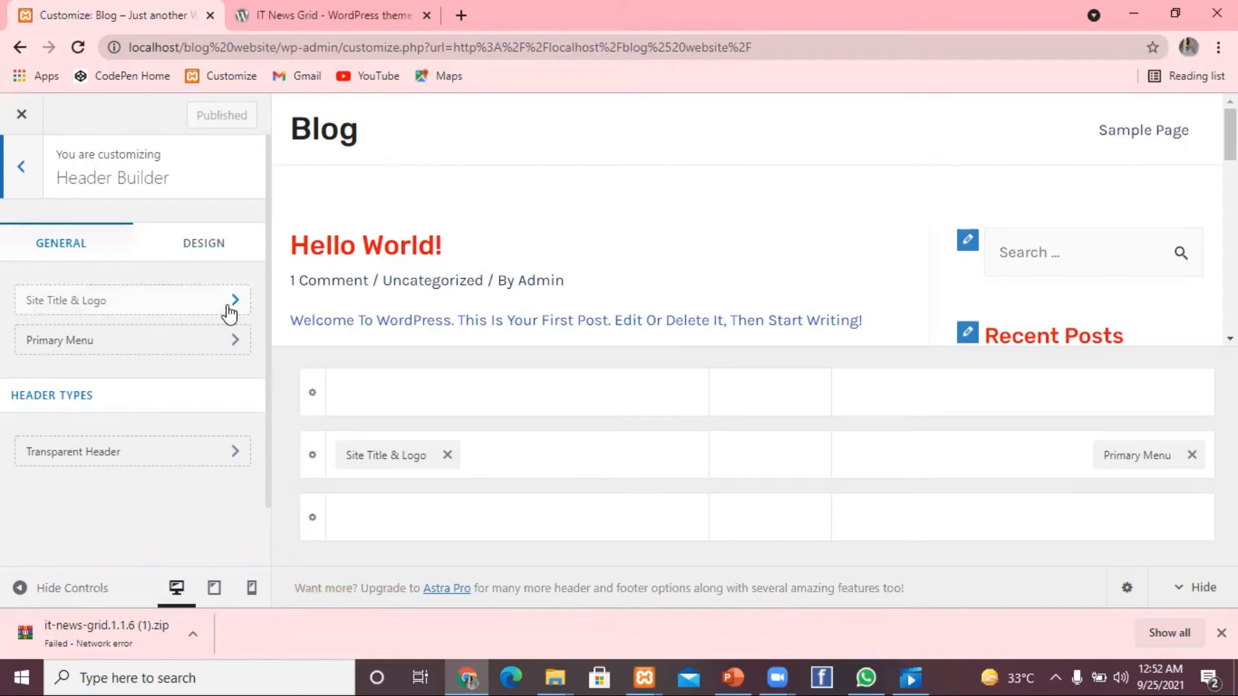
# Search the web for "RS LOGO" in a new browser tab
pyautogui.click(460, 17)
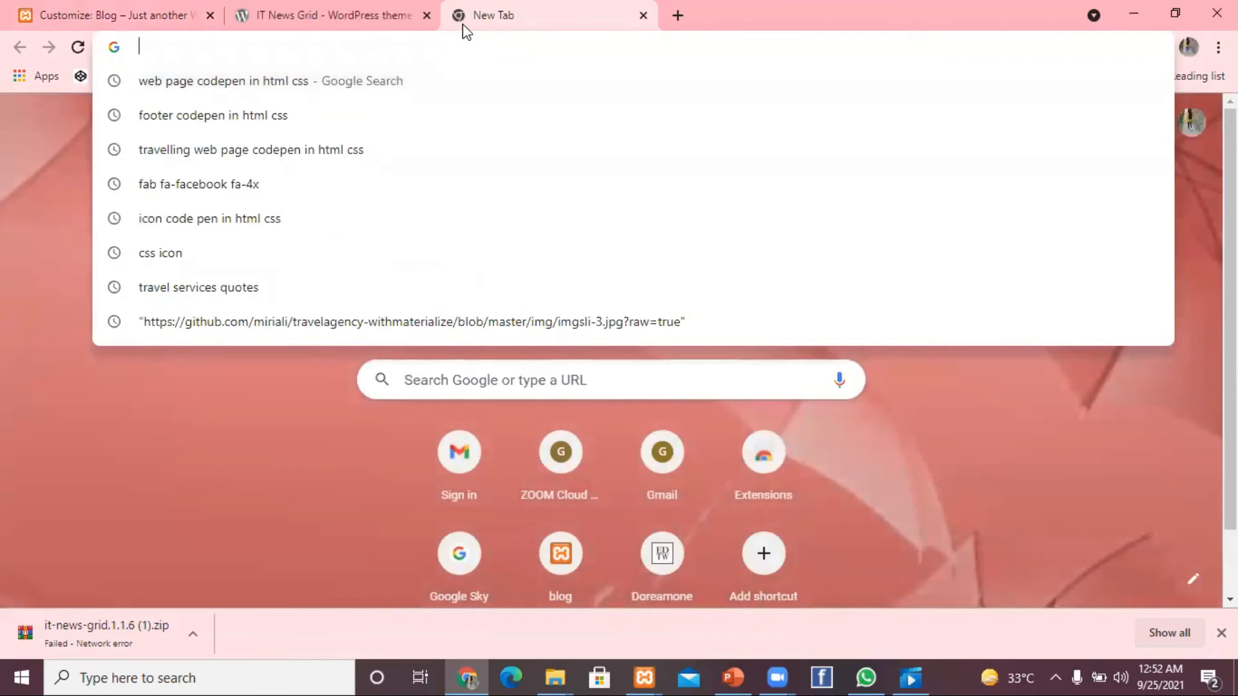
pyautogui.write('r')
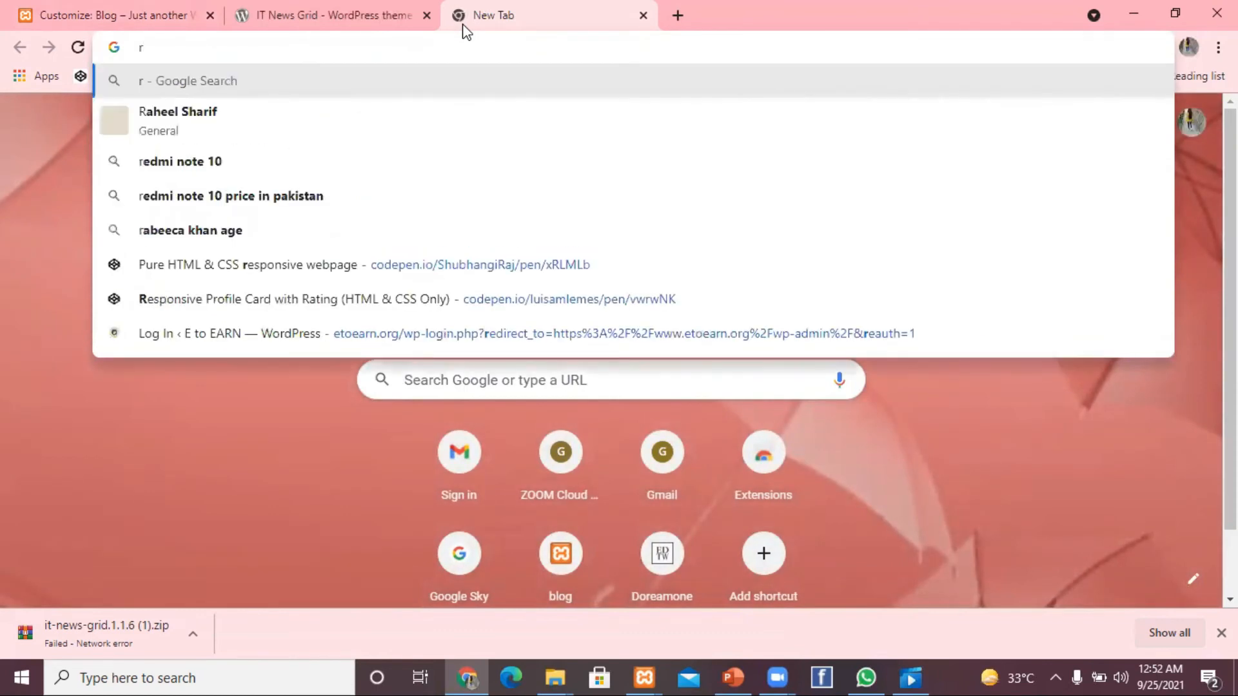
pyautogui.press('BackSpace')
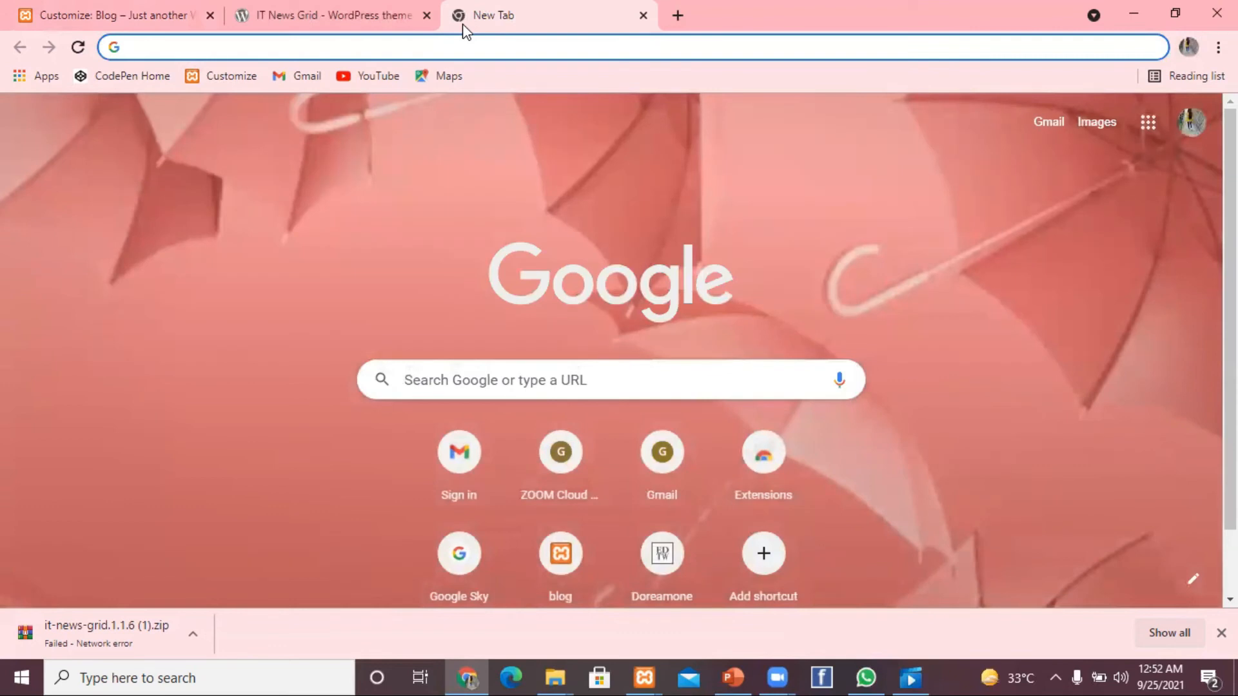
pyautogui.write('RS')
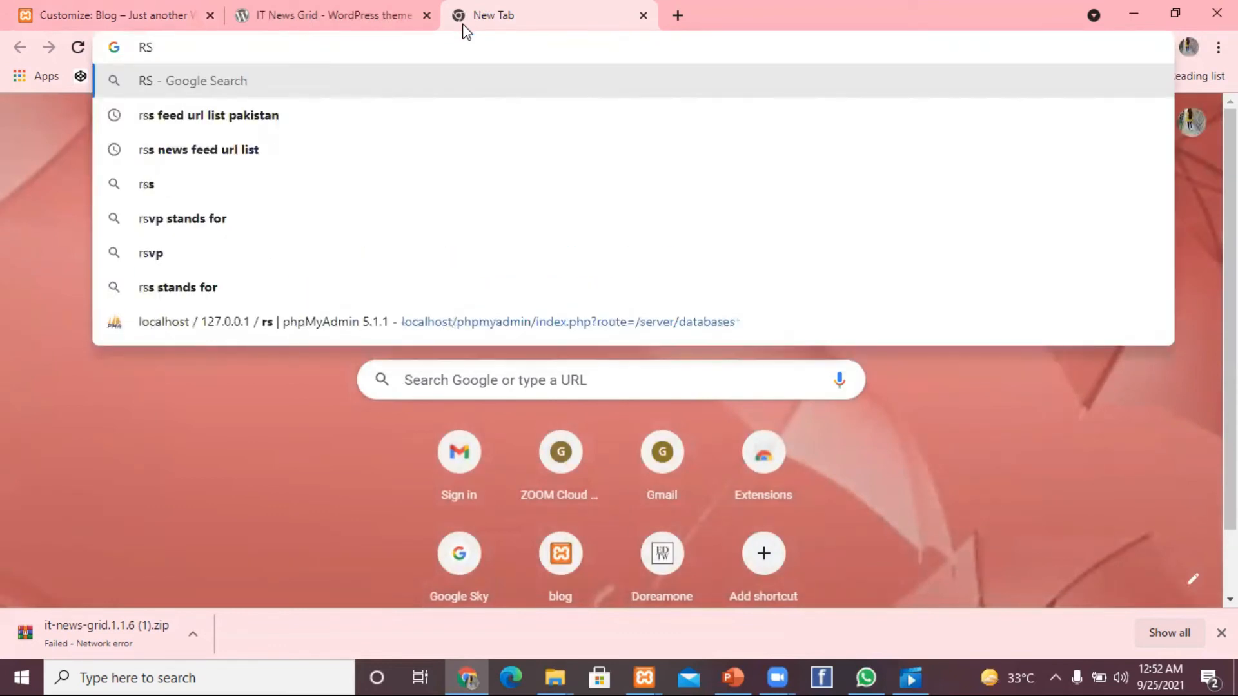
pyautogui.write(' LOGO')
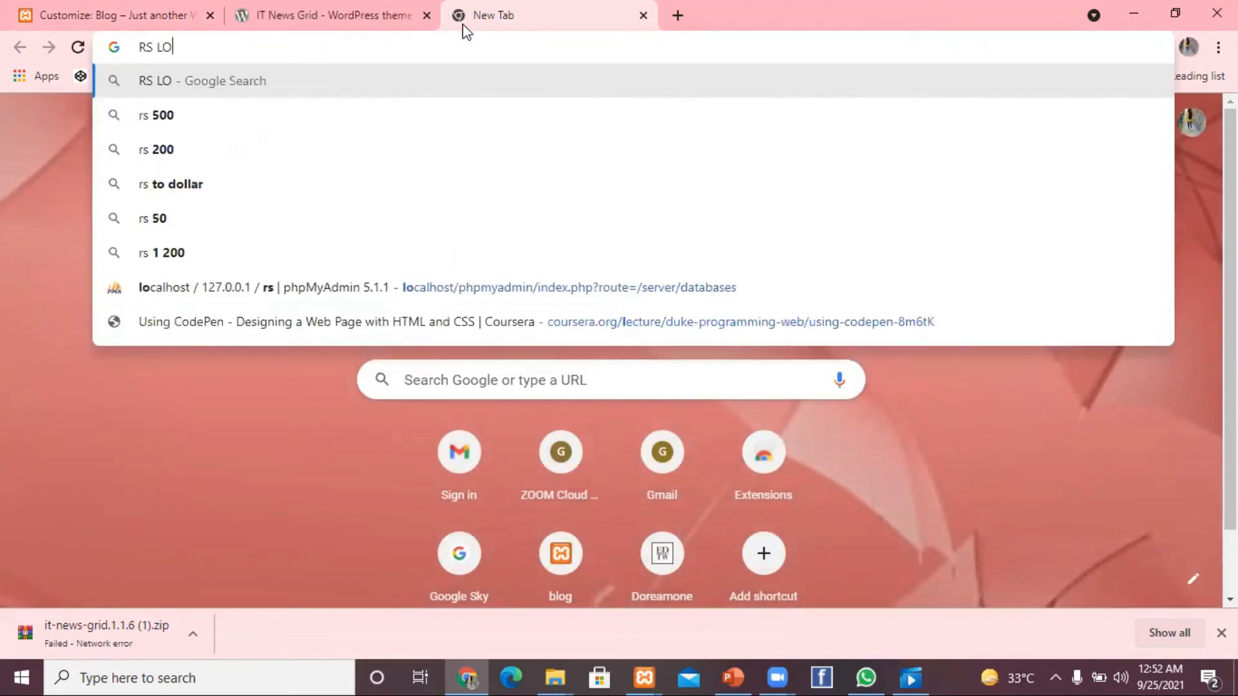
pyautogui.press('Return')
# Save the orange and black RS logo image as download (1) and return to the customizer
pyautogui.click(227, 373)
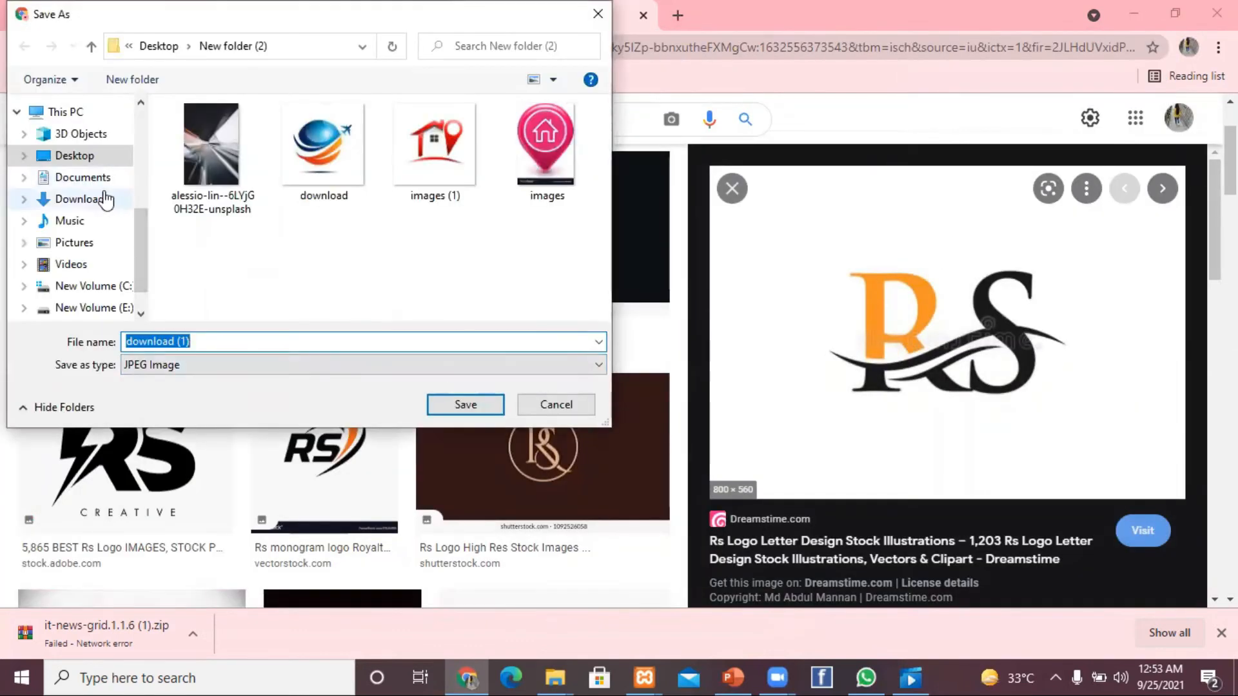
pyautogui.click(462, 404)
pyautogui.click(131, 6)
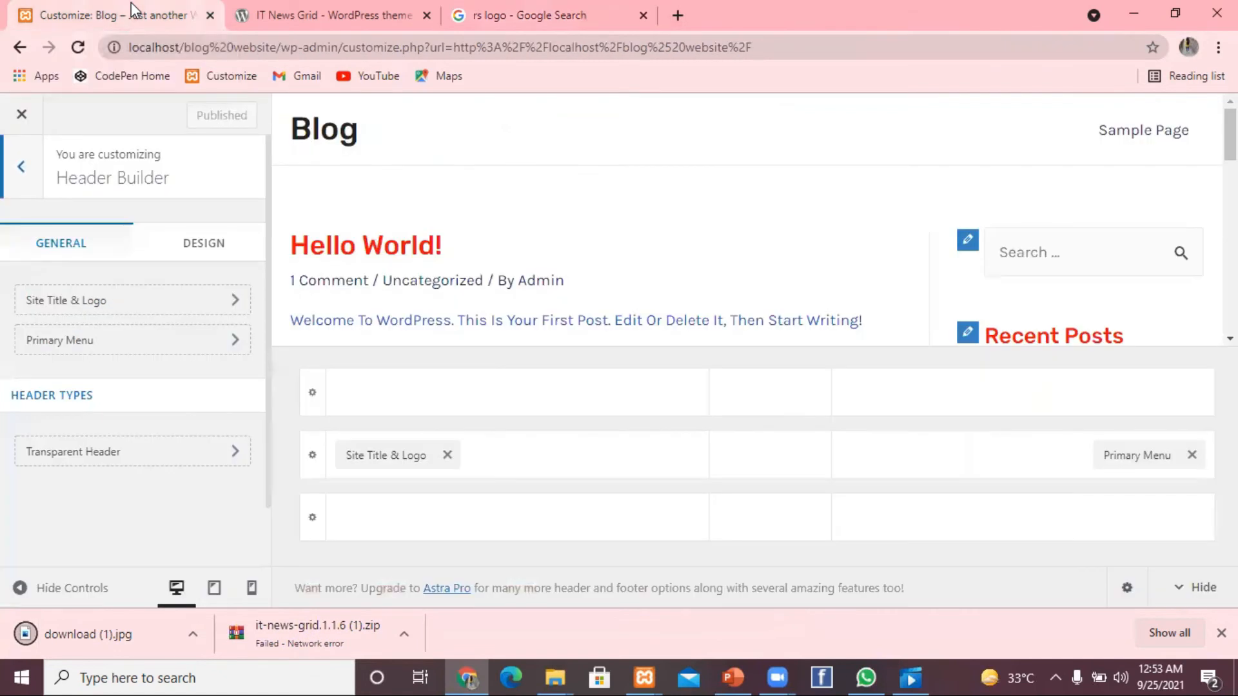
# Upload download (1) as the header's site logo and use it without cropping
pyautogui.click(156, 304)
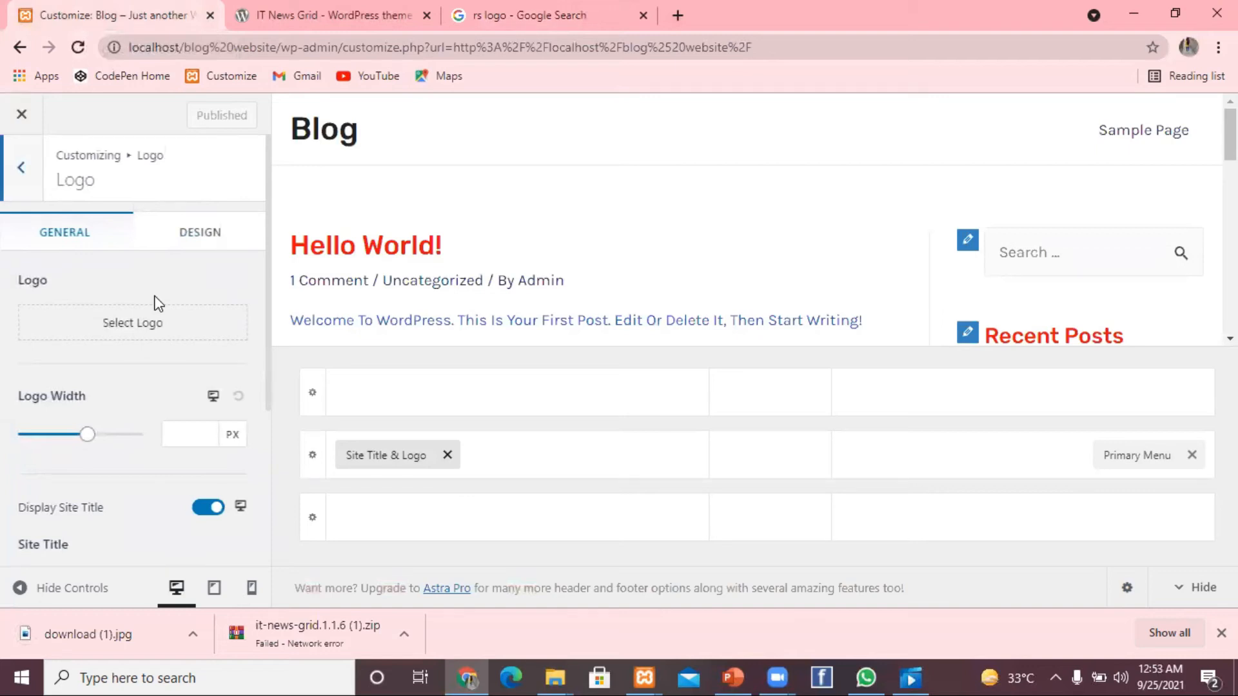
pyautogui.click(158, 336)
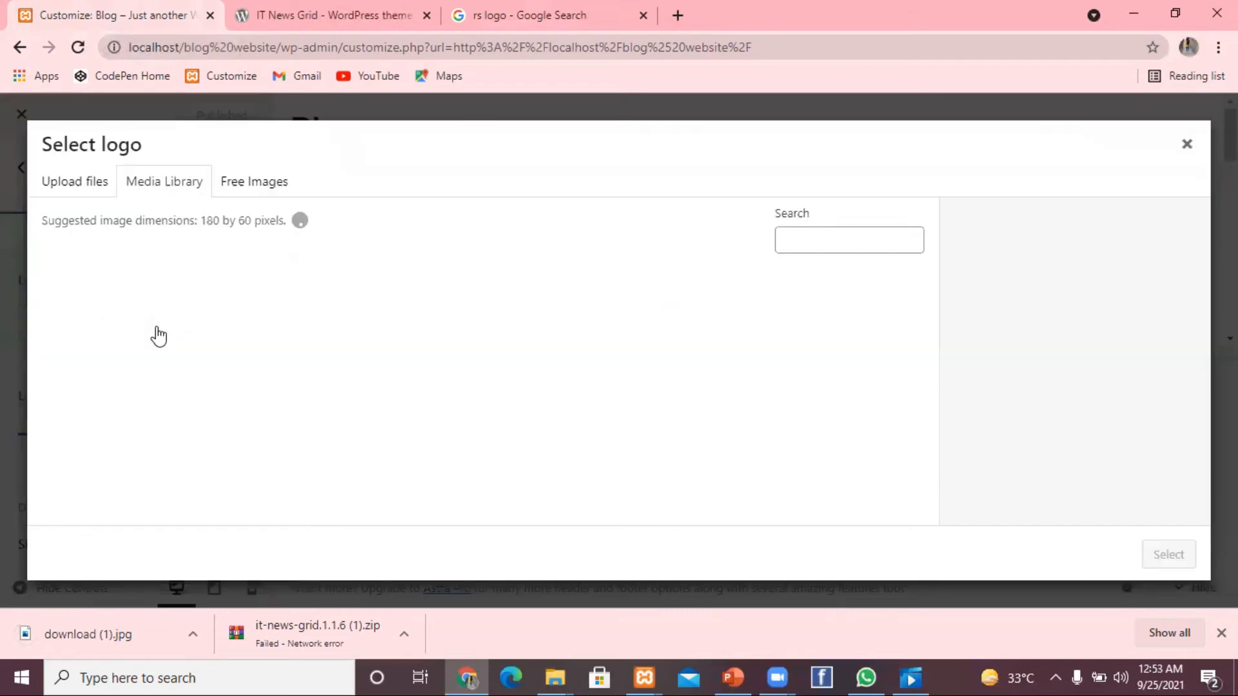
pyautogui.click(100, 186)
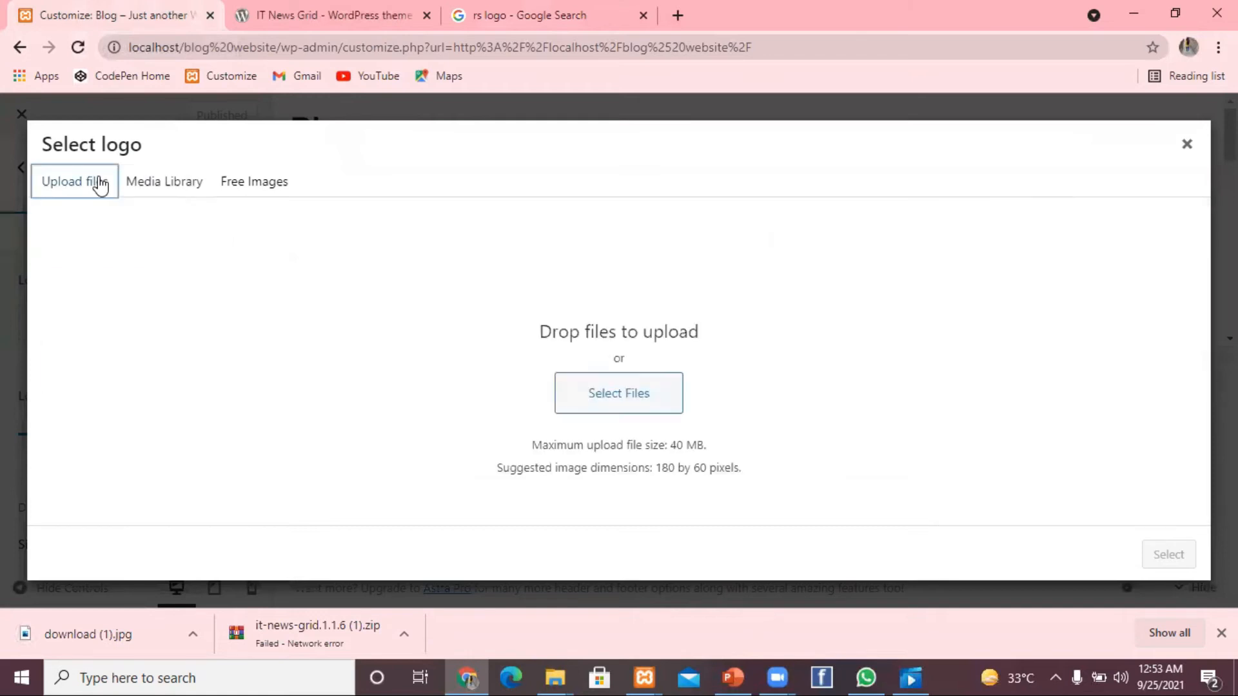
pyautogui.click(600, 401)
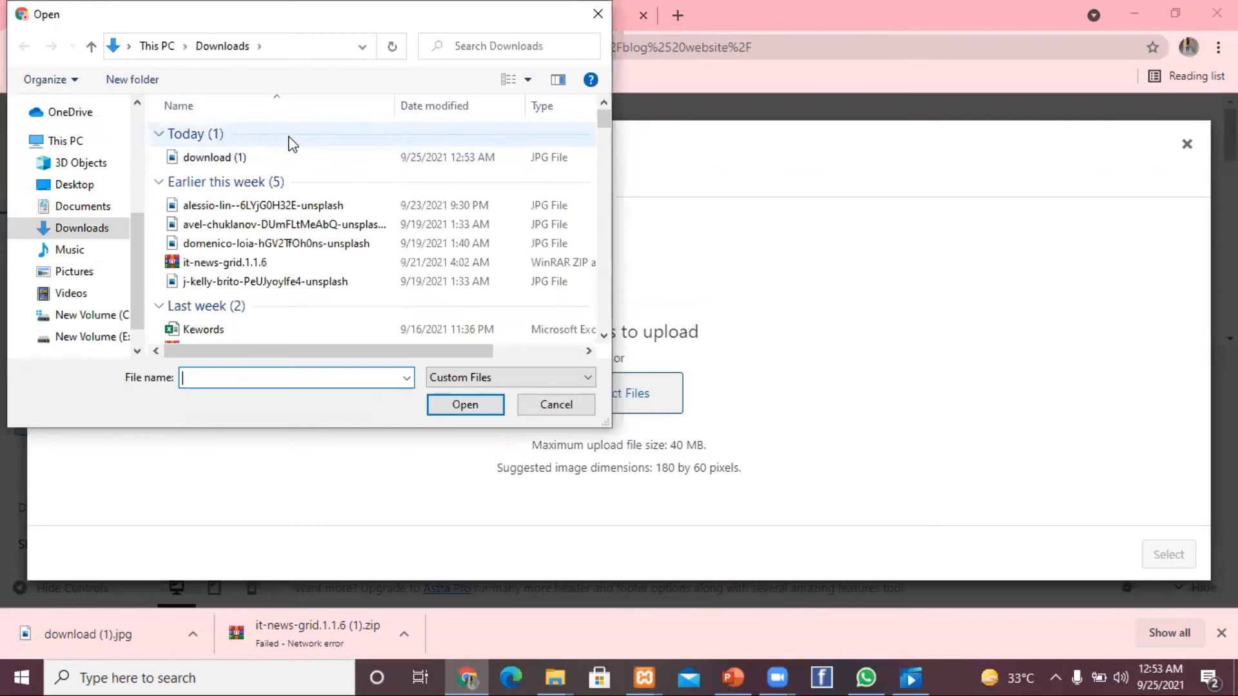
pyautogui.click(301, 164)
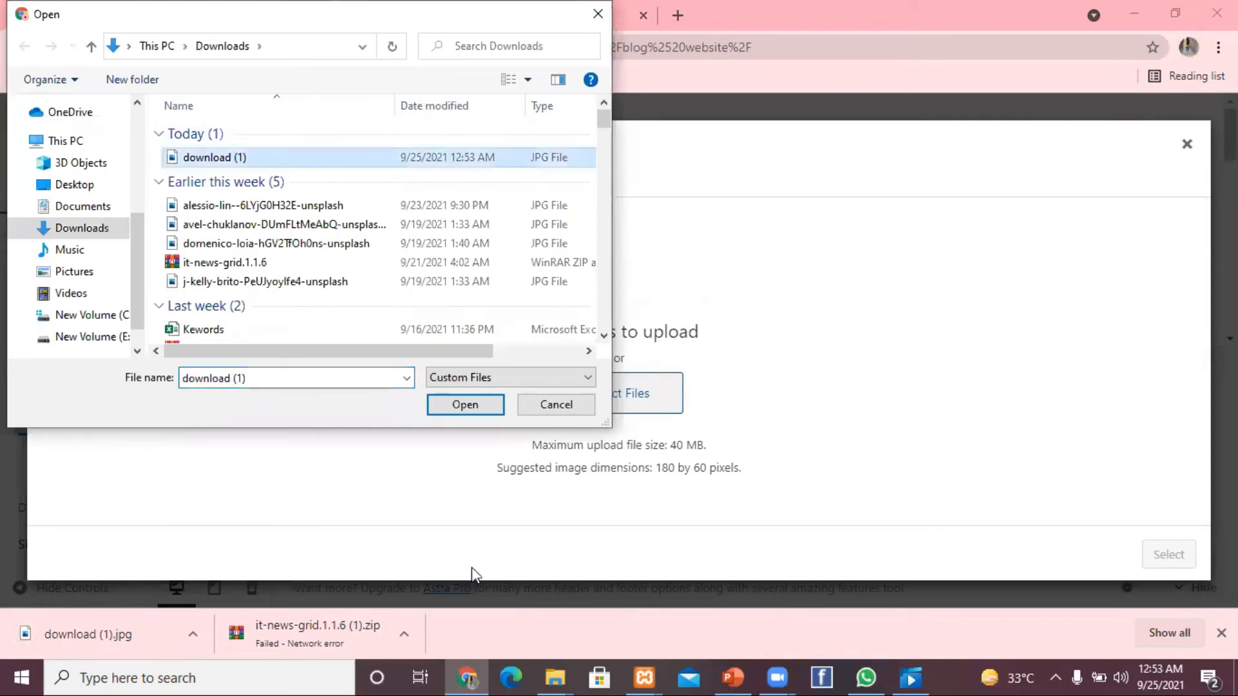
pyautogui.click(447, 407)
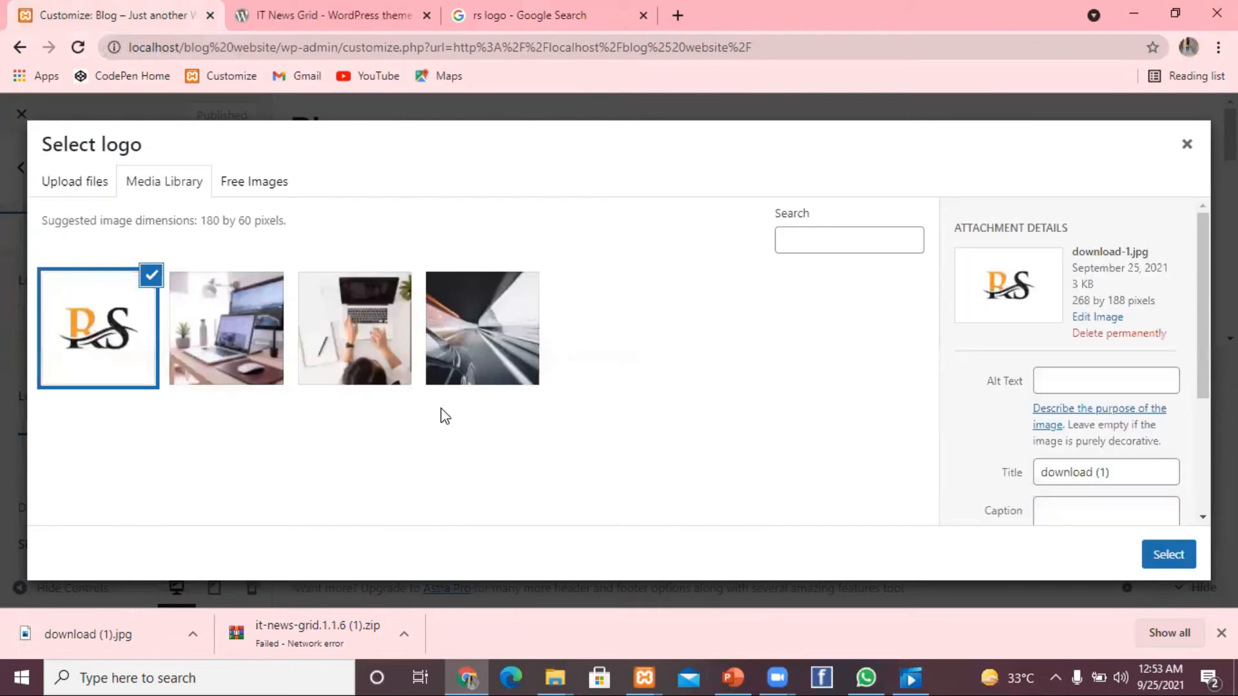
pyautogui.click(1152, 567)
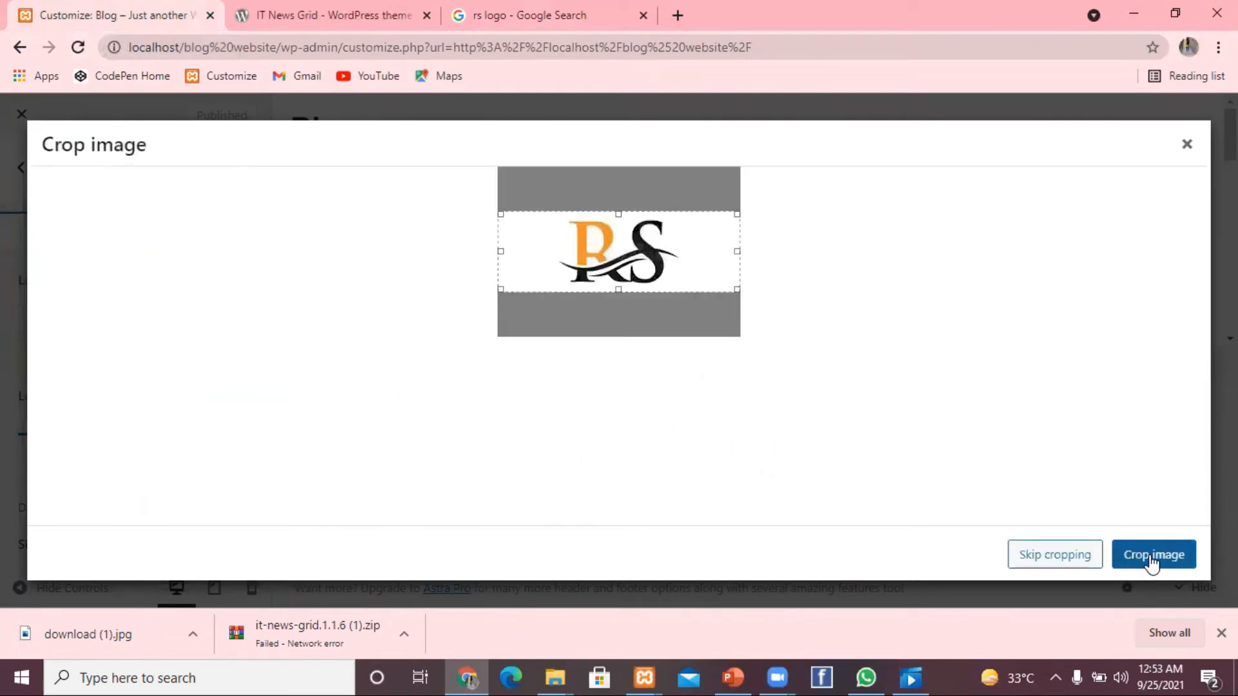
pyautogui.click(1064, 559)
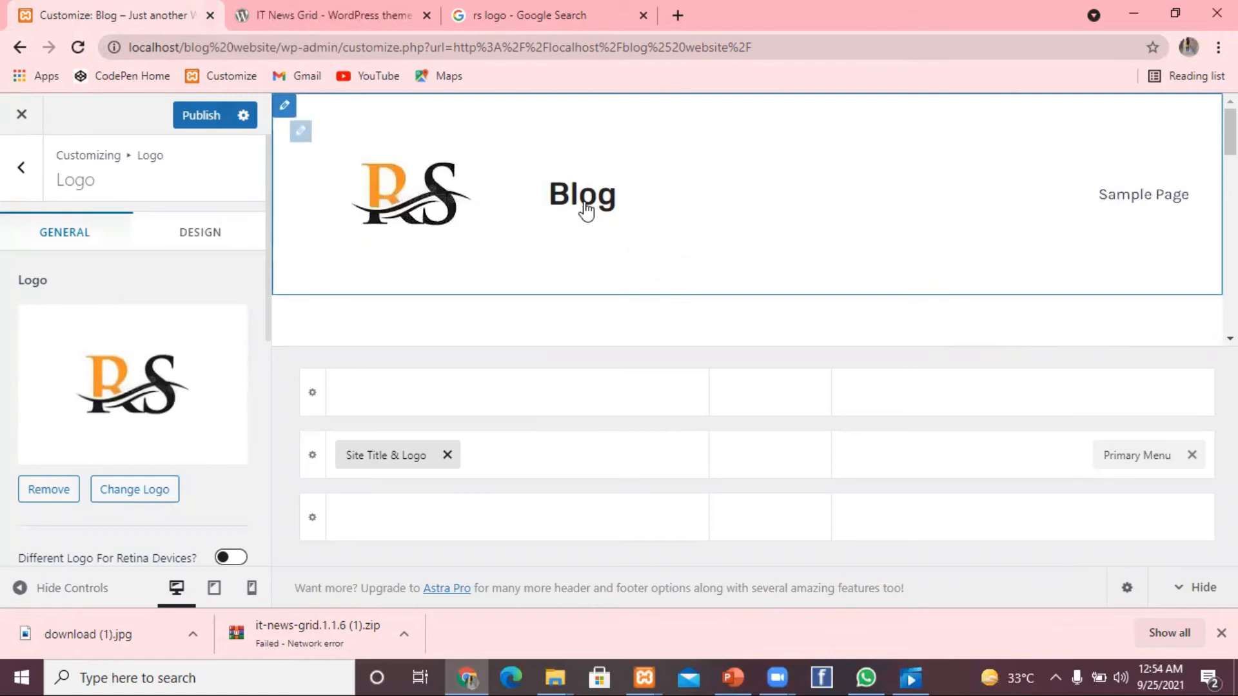
# Try linked logo margins of 1, 10 and 100 px on all sides and clear them again
pyautogui.click(222, 235)
pyautogui.keyDown('shift'); pyautogui.click(410, 207); pyautogui.keyUp('shift')
pyautogui.click(219, 233)
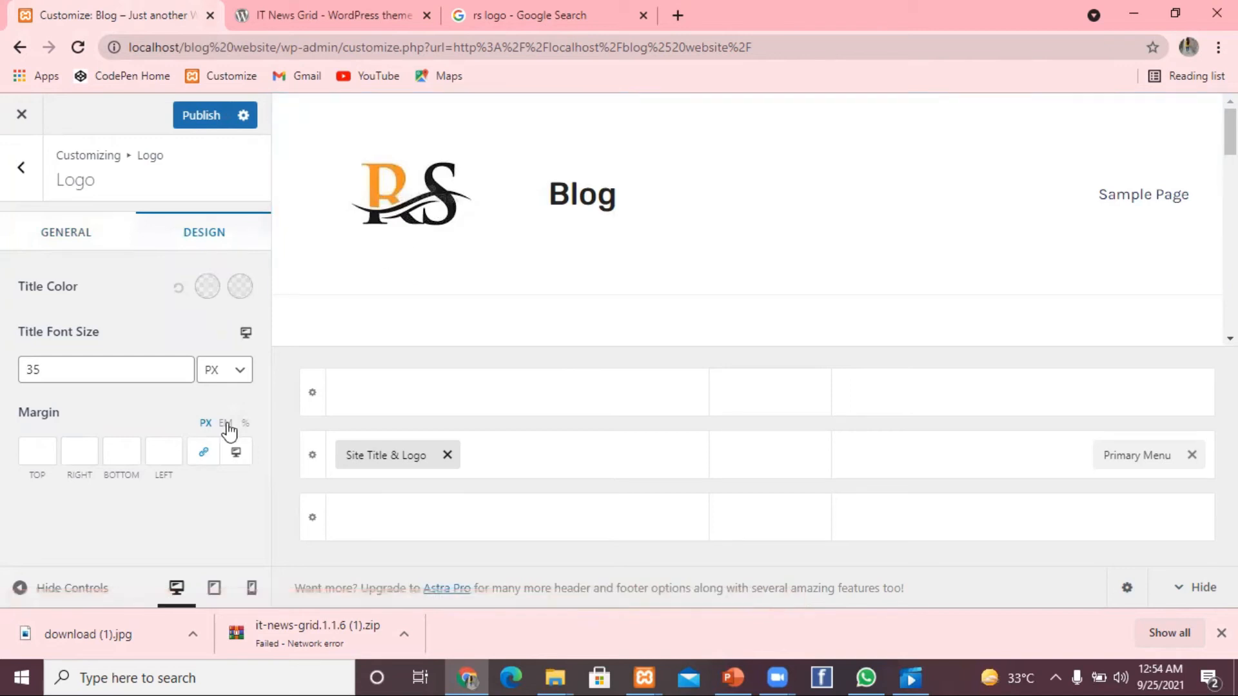
pyautogui.click(154, 454)
pyautogui.click(82, 451)
pyautogui.click(44, 453)
pyautogui.write('0')
pyautogui.press('BackSpace')
pyautogui.write('1')
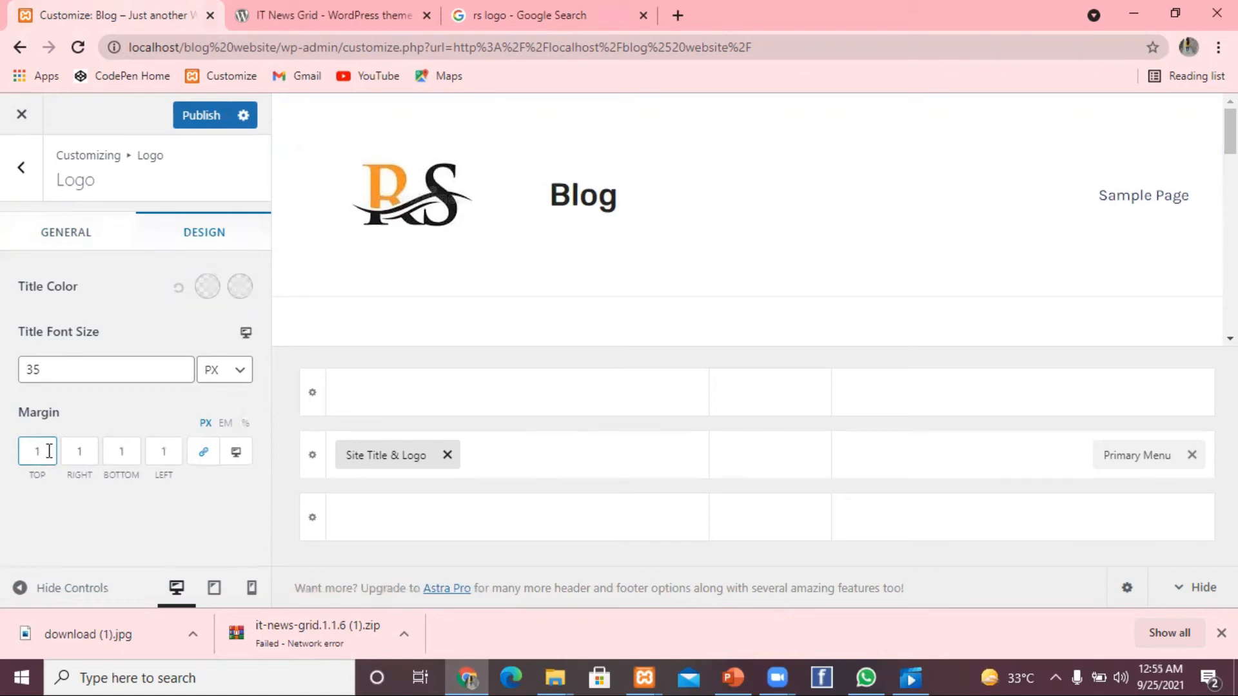
pyautogui.write('0')
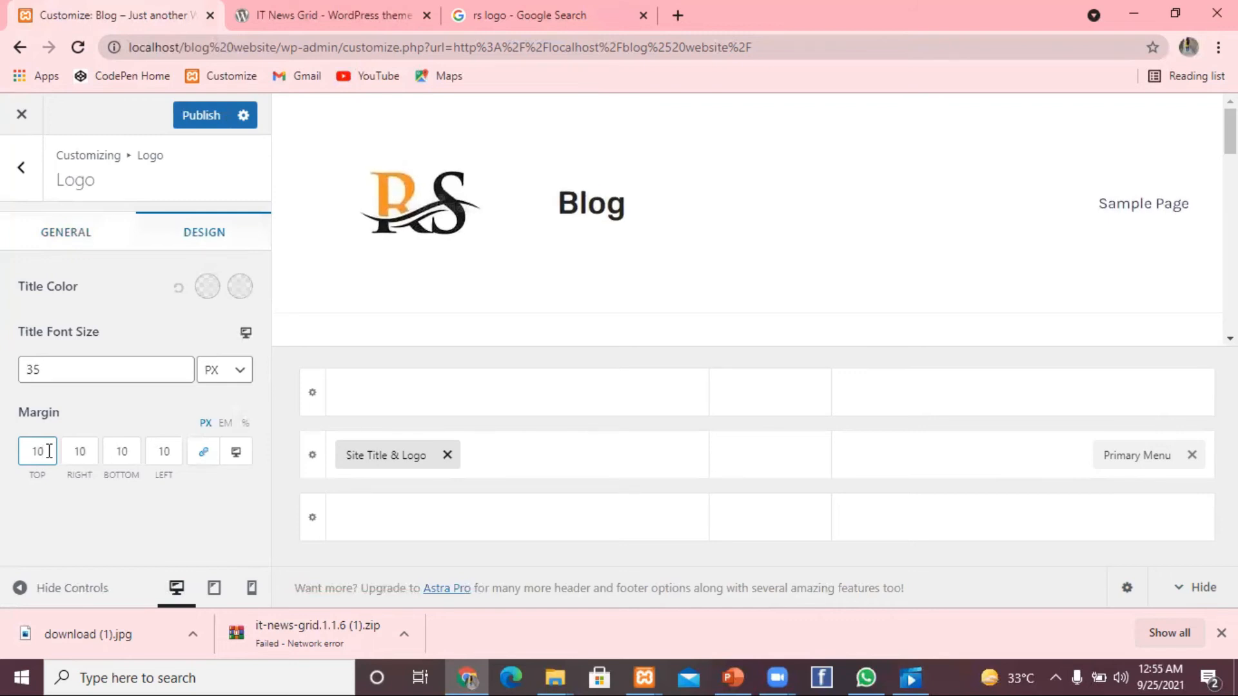
pyautogui.write('0')
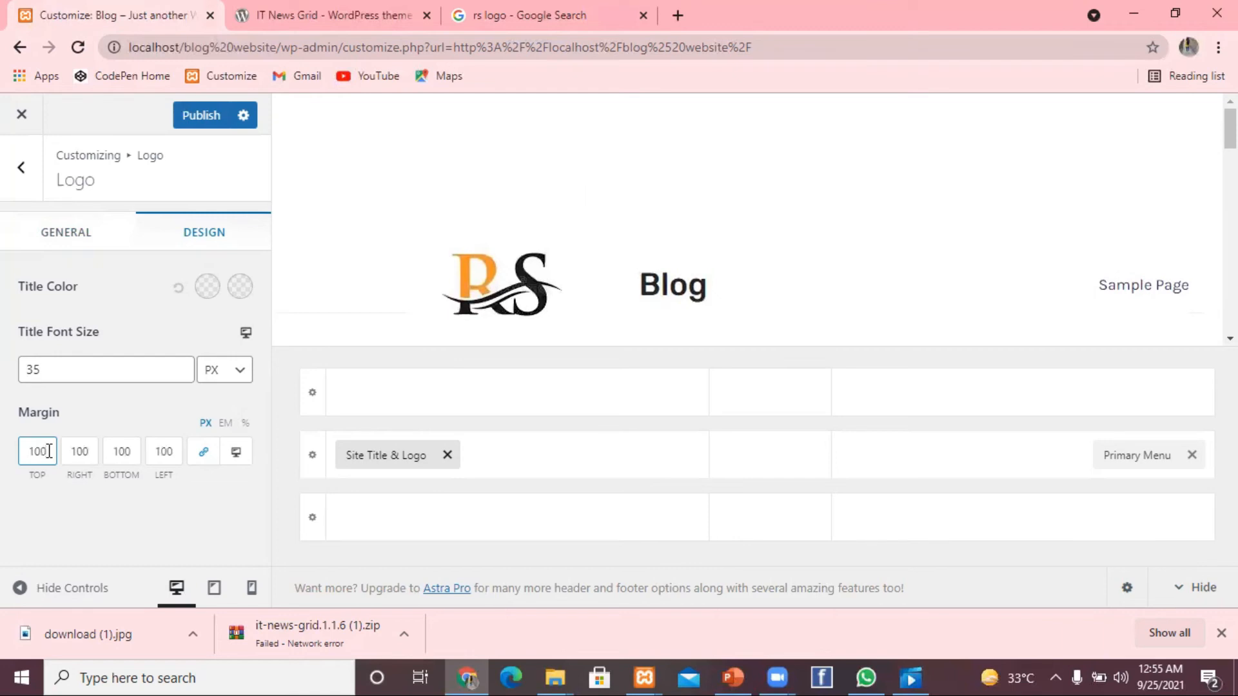
pyautogui.press('BackSpace')
pyautogui.press('BackSpace')
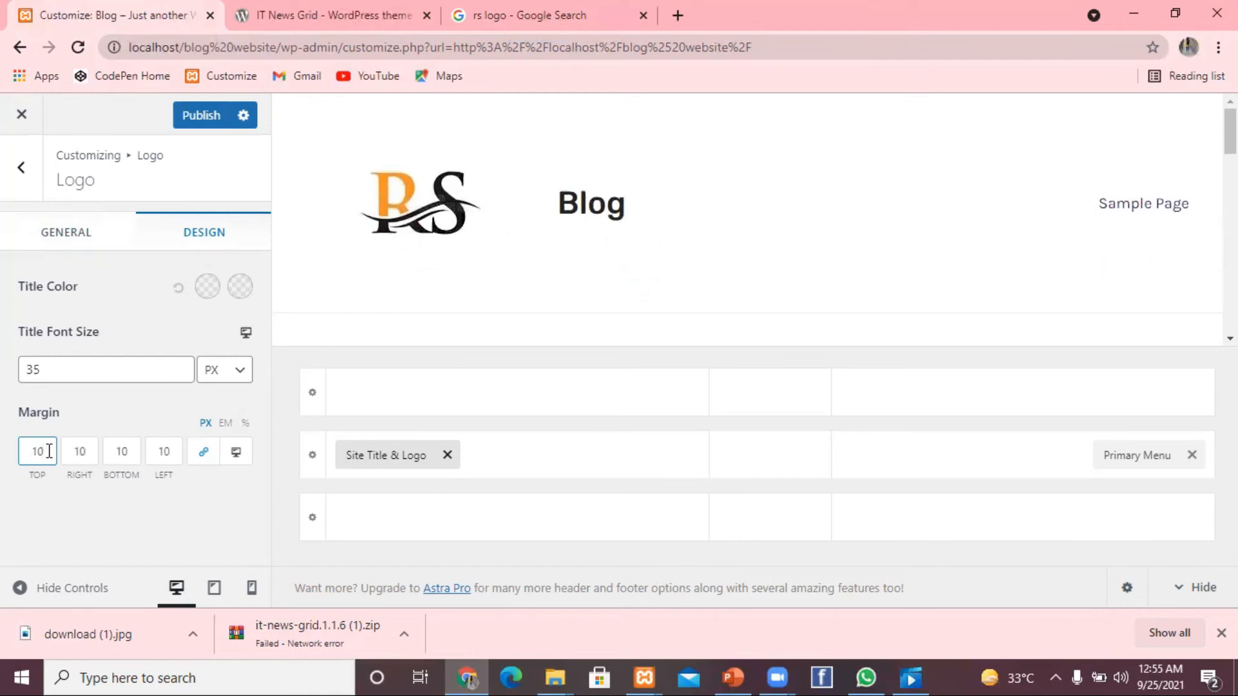
pyautogui.press('BackSpace')
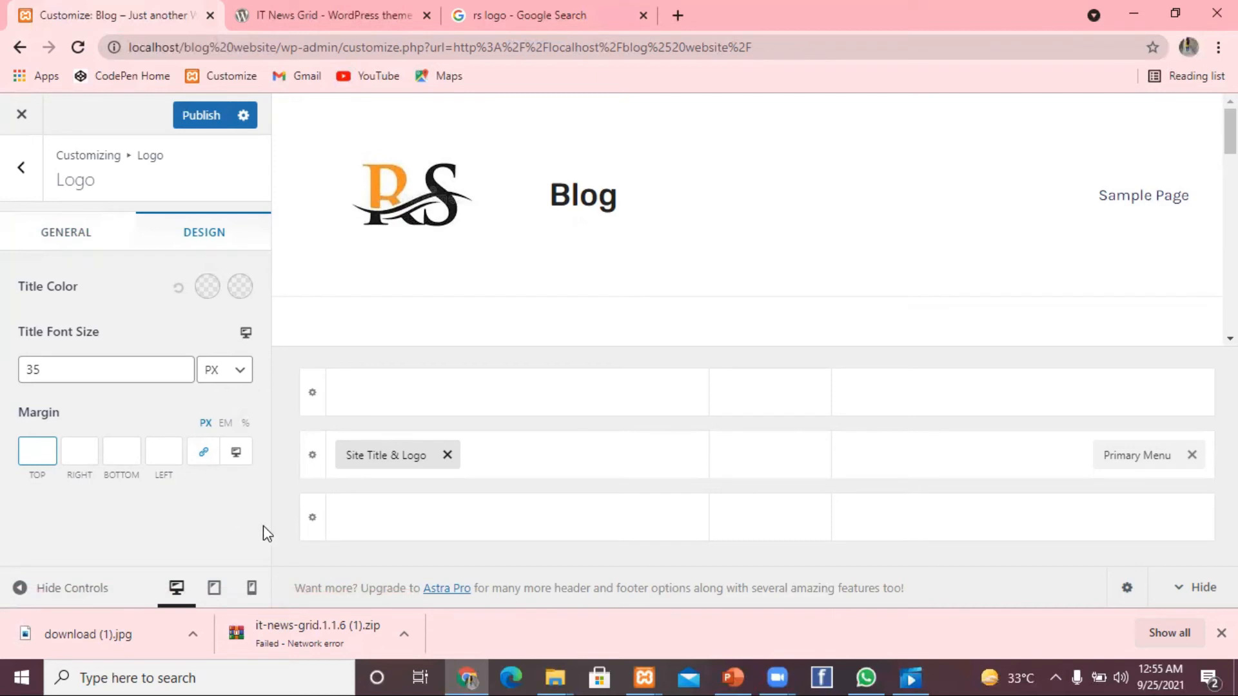
# Reduce the header logo width to 153 px
pyautogui.click(53, 234)
pyautogui.scroll(-5, 267, 289)
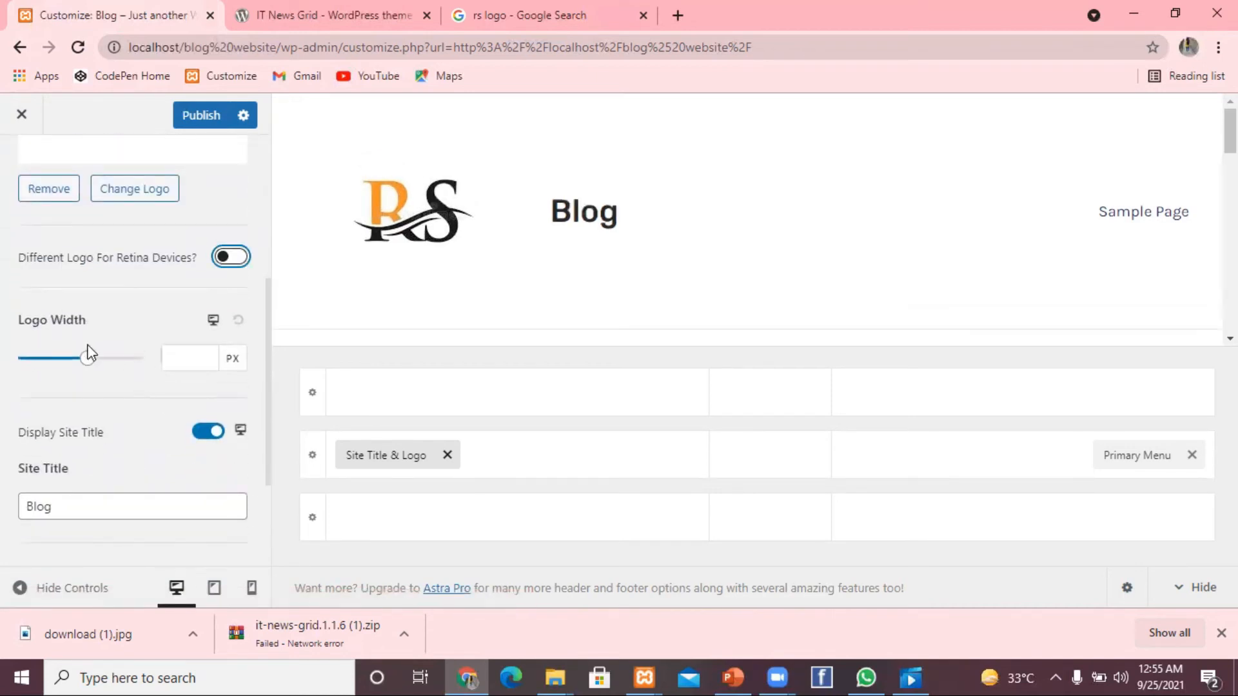
pyautogui.click(87, 359)
pyautogui.moveTo(87, 363); pyautogui.dragTo(57, 360)
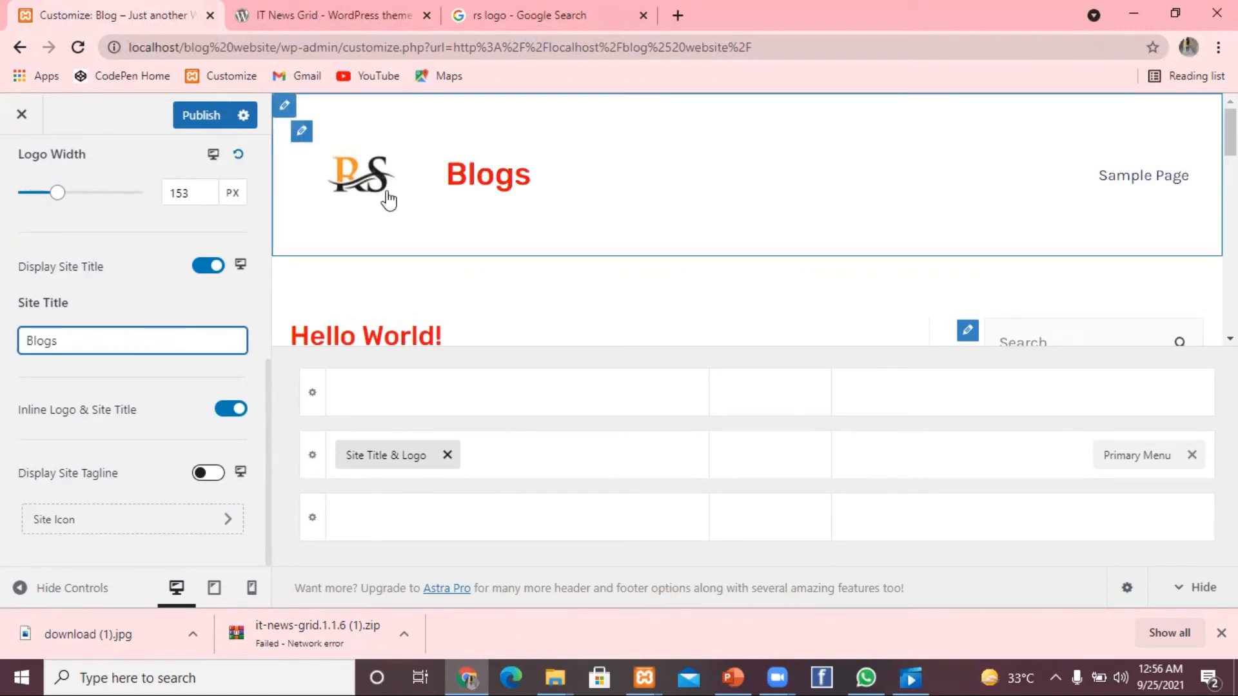
# Set the site title's normal color to dark blue #171476 in the logo design settings
pyautogui.moveTo(265, 396); pyautogui.dragTo(257, 164)
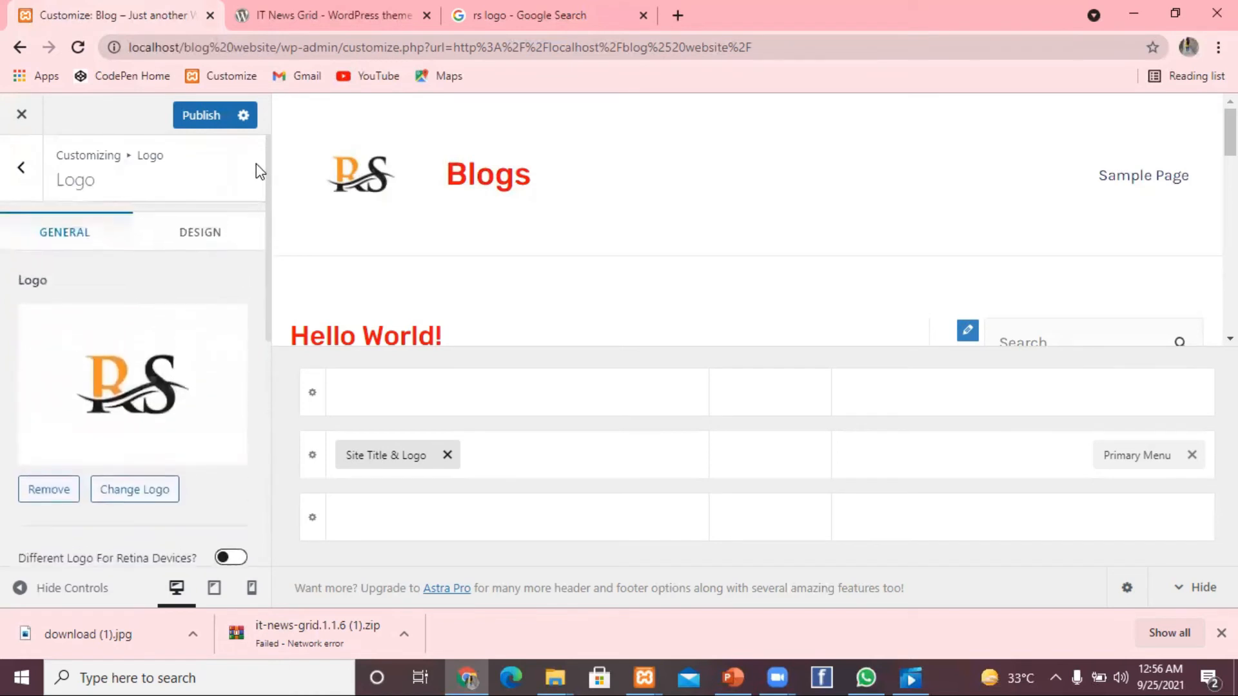
pyautogui.click(224, 241)
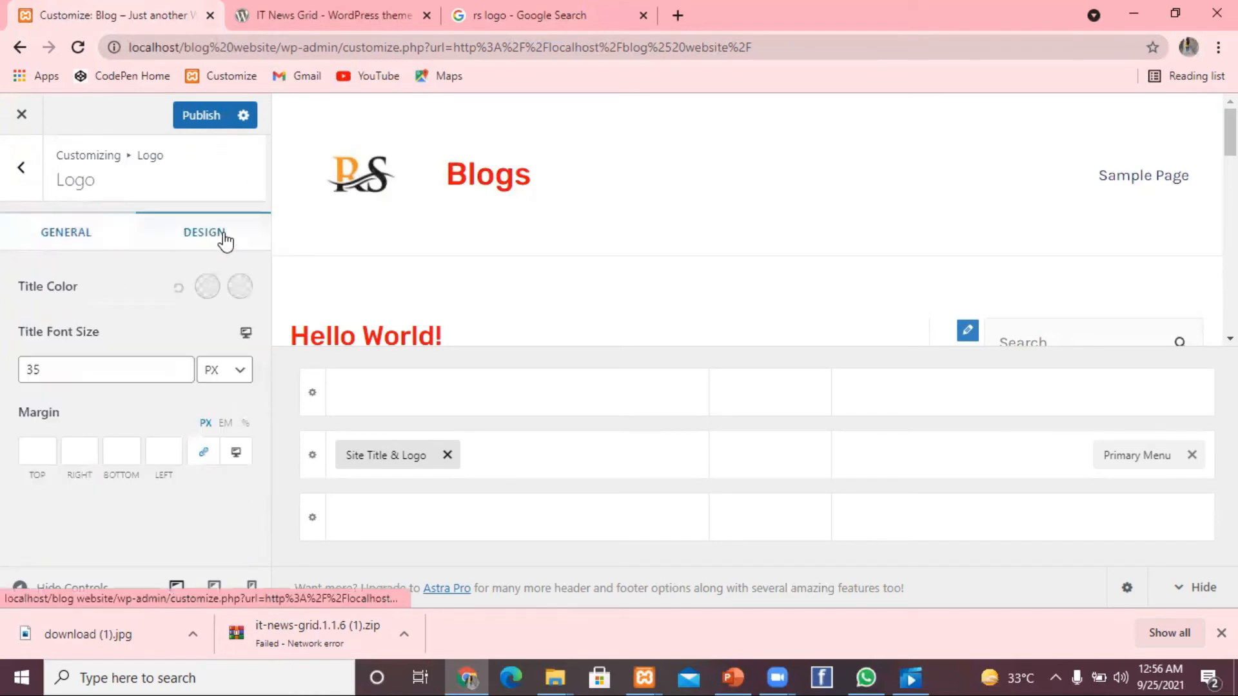
pyautogui.click(208, 287)
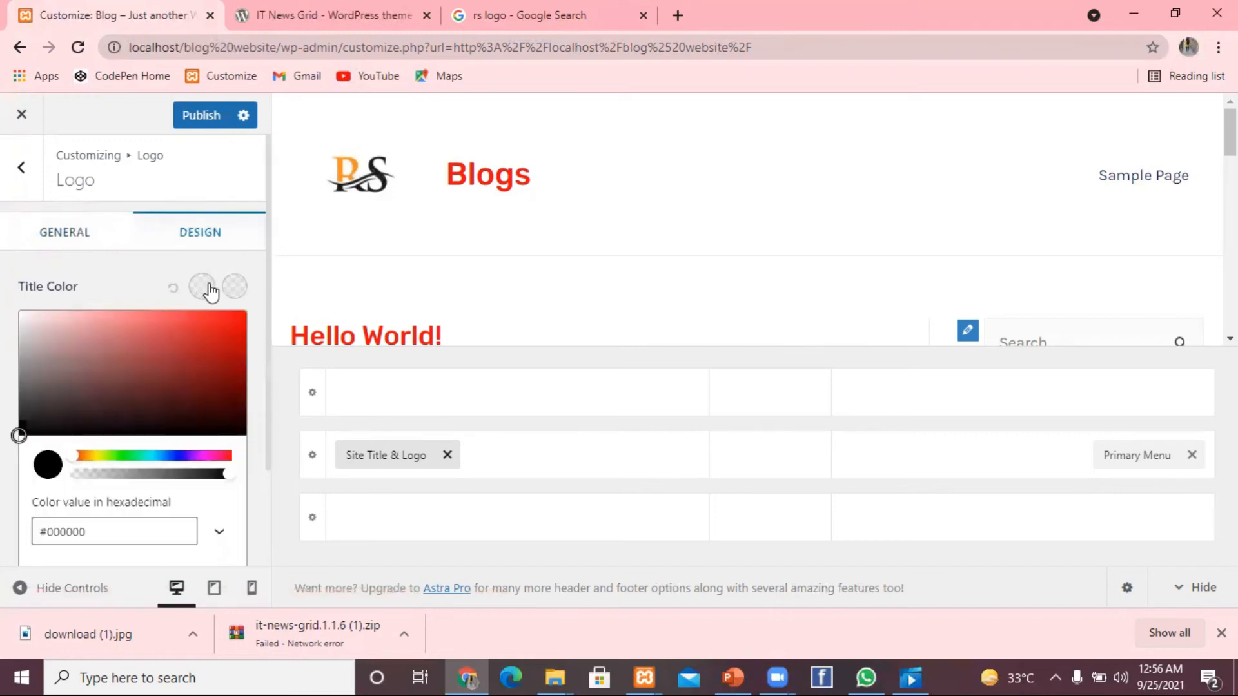
pyautogui.click(179, 455)
pyautogui.click(207, 379)
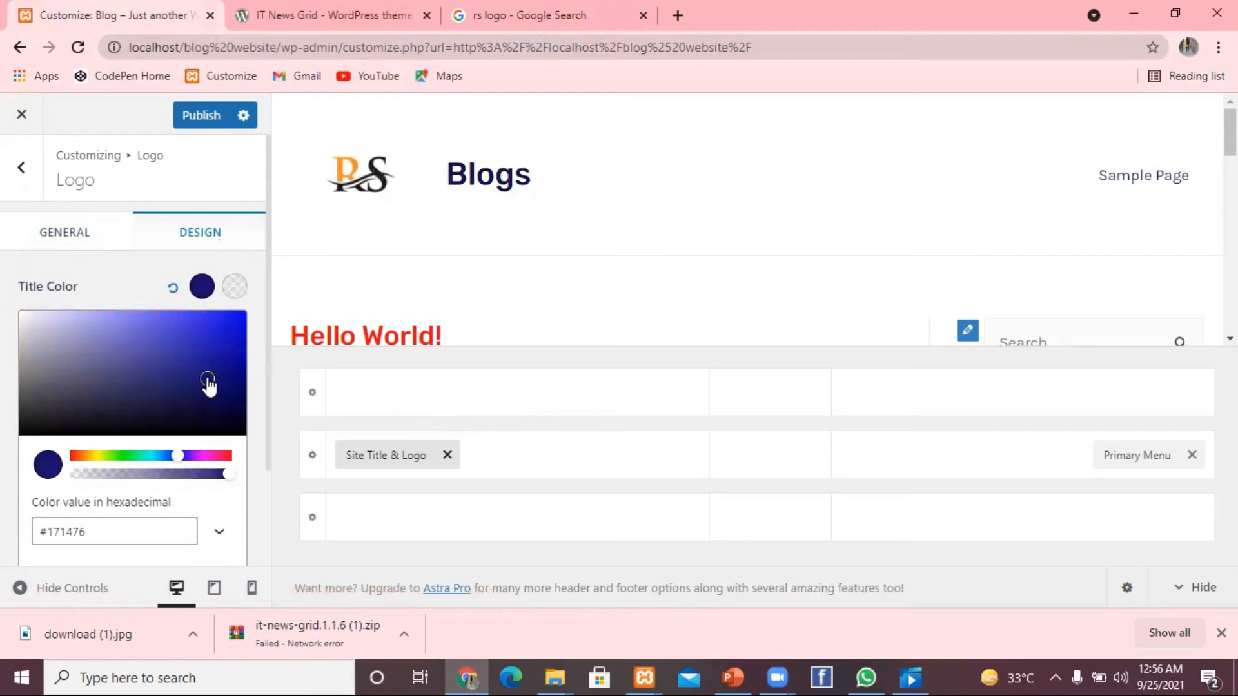
# Set the site title's hover color to red #eb1818 and publish the changes
pyautogui.click(233, 287)
pyautogui.click(224, 321)
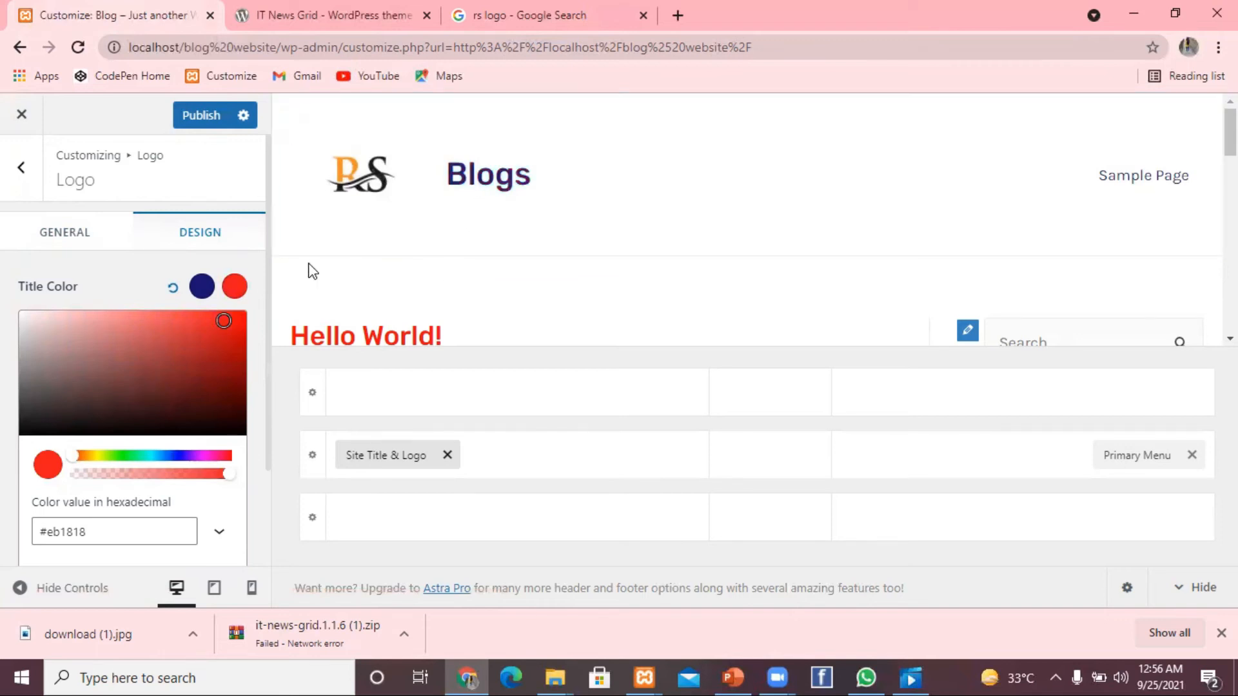
pyautogui.click(93, 267)
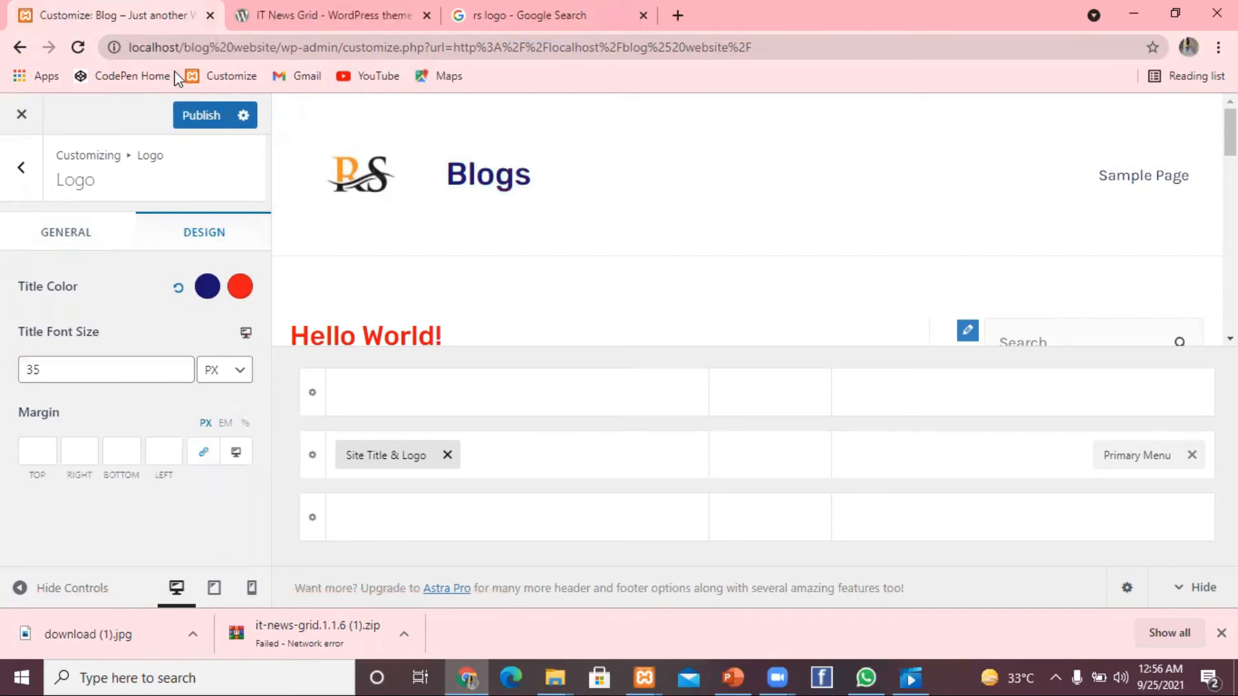
pyautogui.click(200, 115)
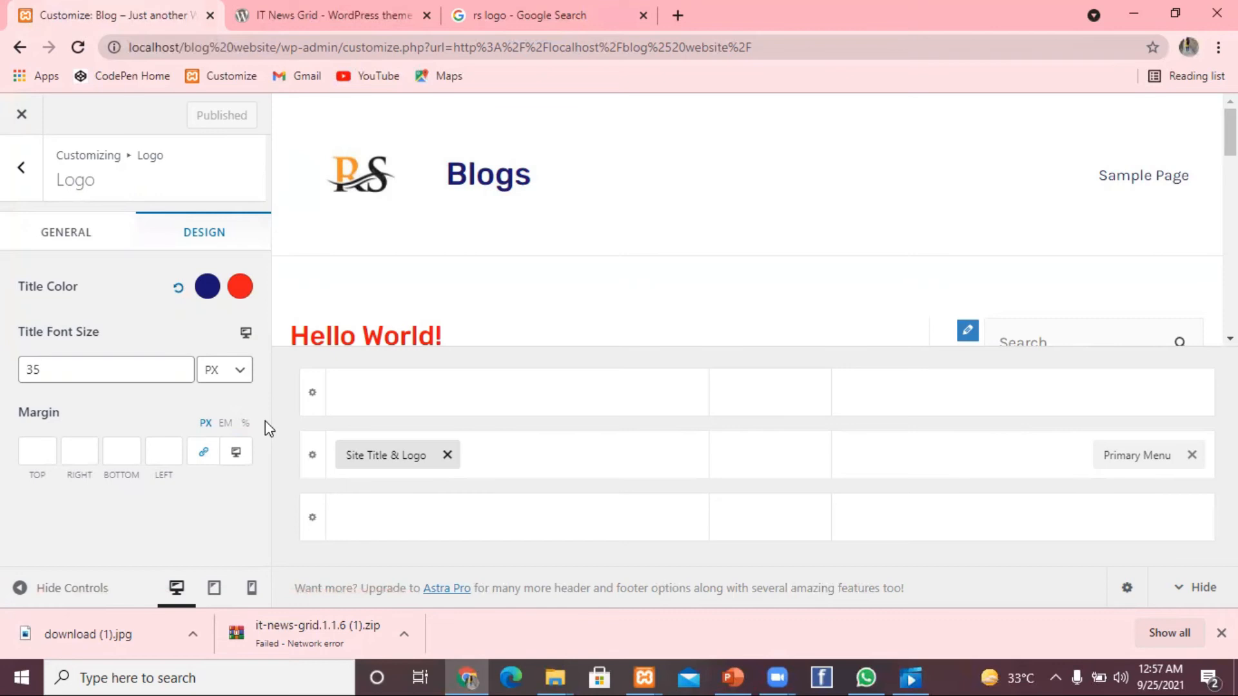
# Try the header with Inline Logo & Site Title turned off, and turn the option back on
pyautogui.click(87, 230)
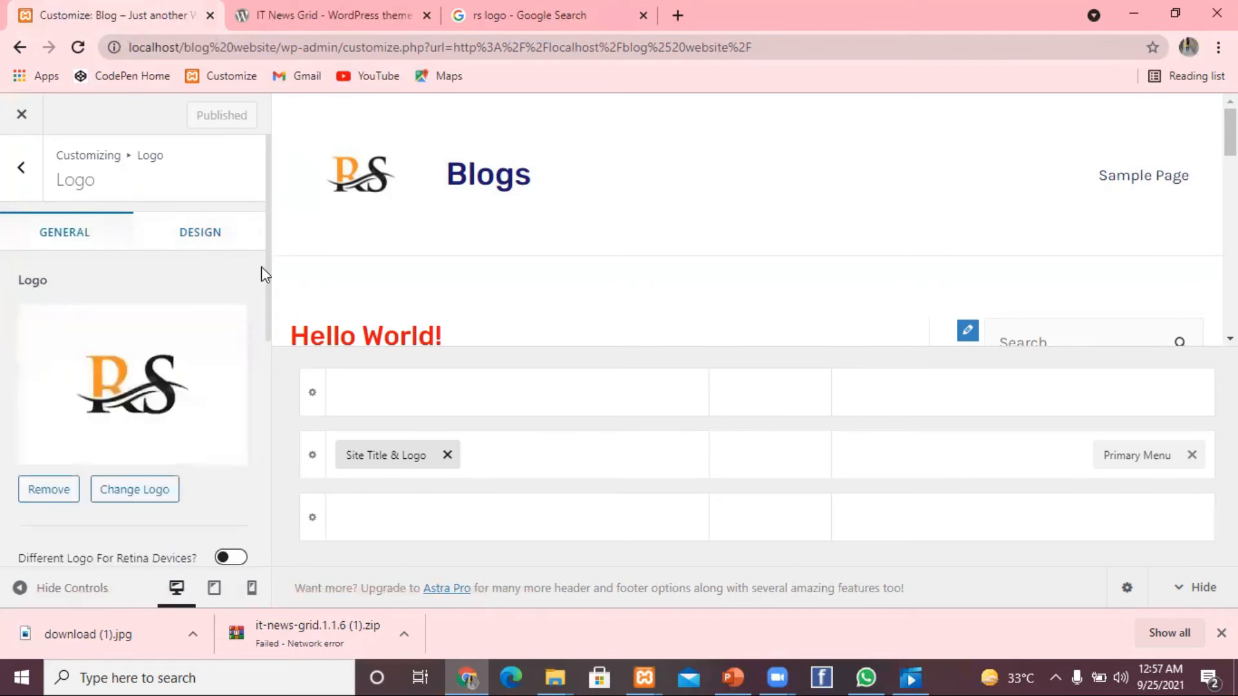
pyautogui.moveTo(269, 277); pyautogui.dragTo(269, 540)
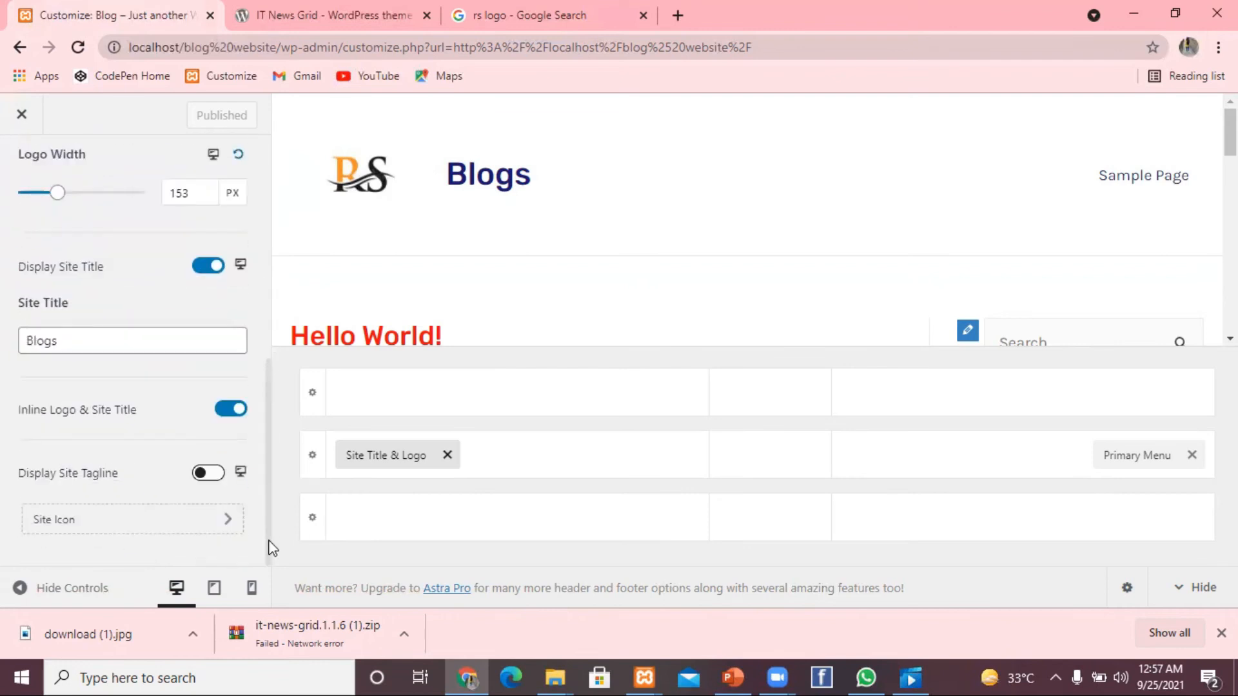
pyautogui.click(231, 410)
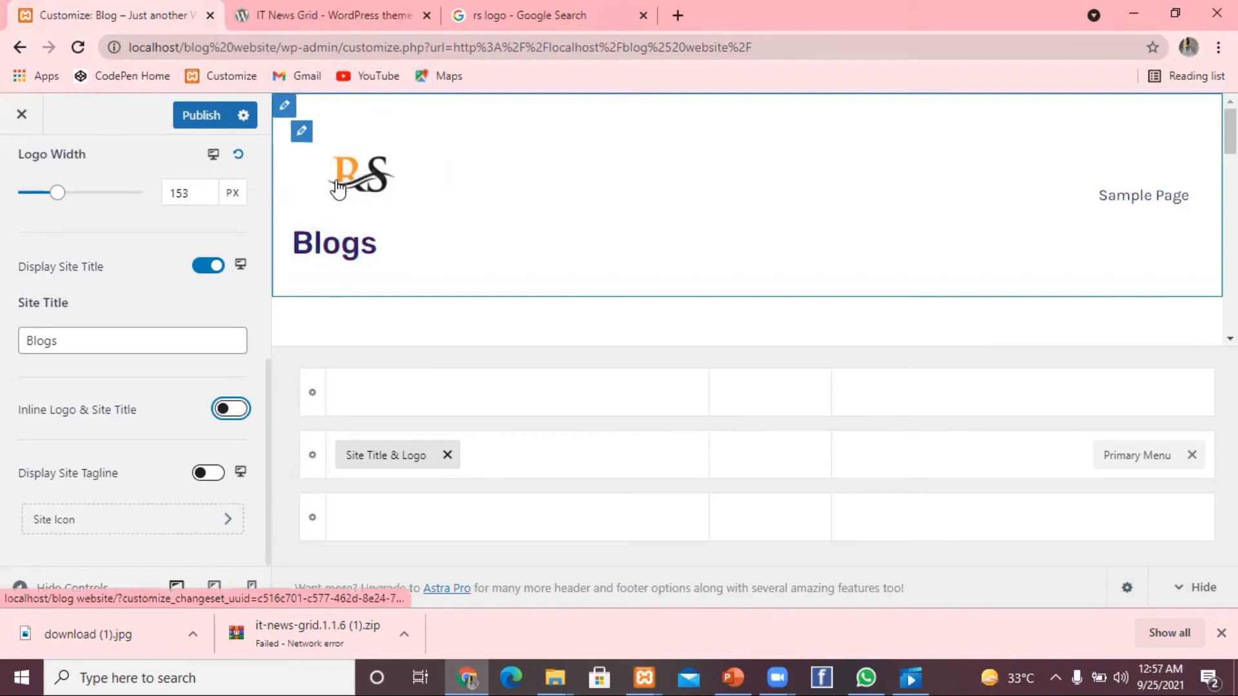
pyautogui.click(230, 410)
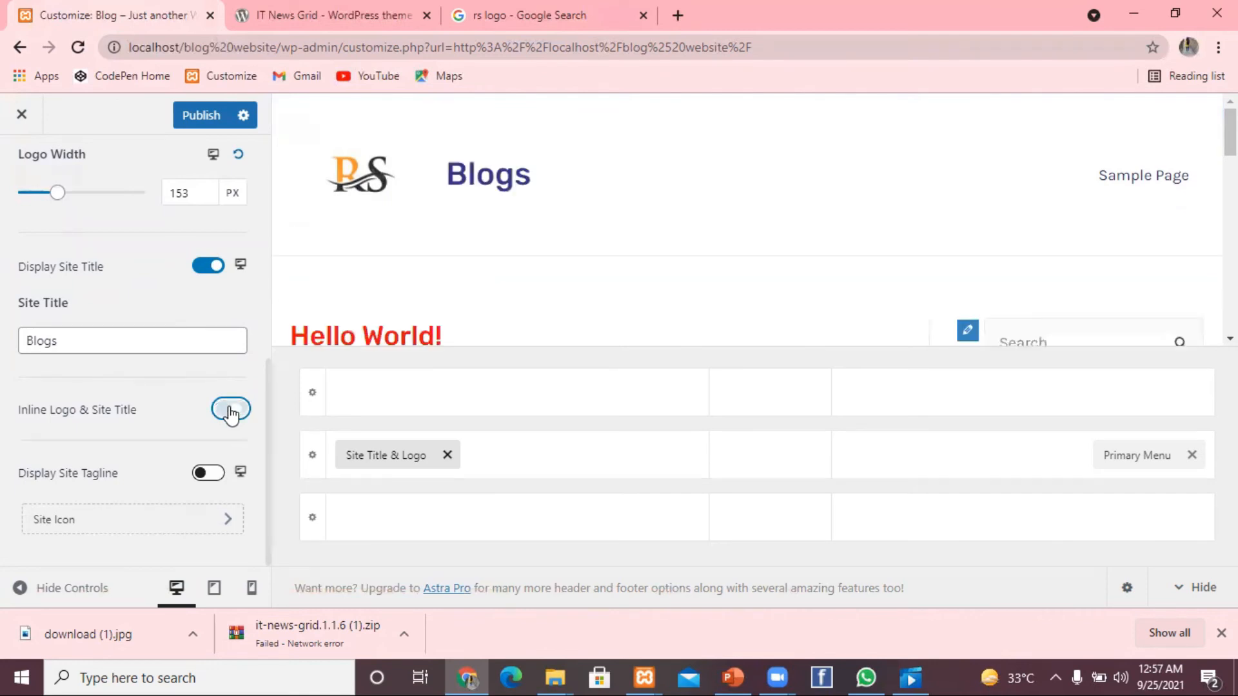
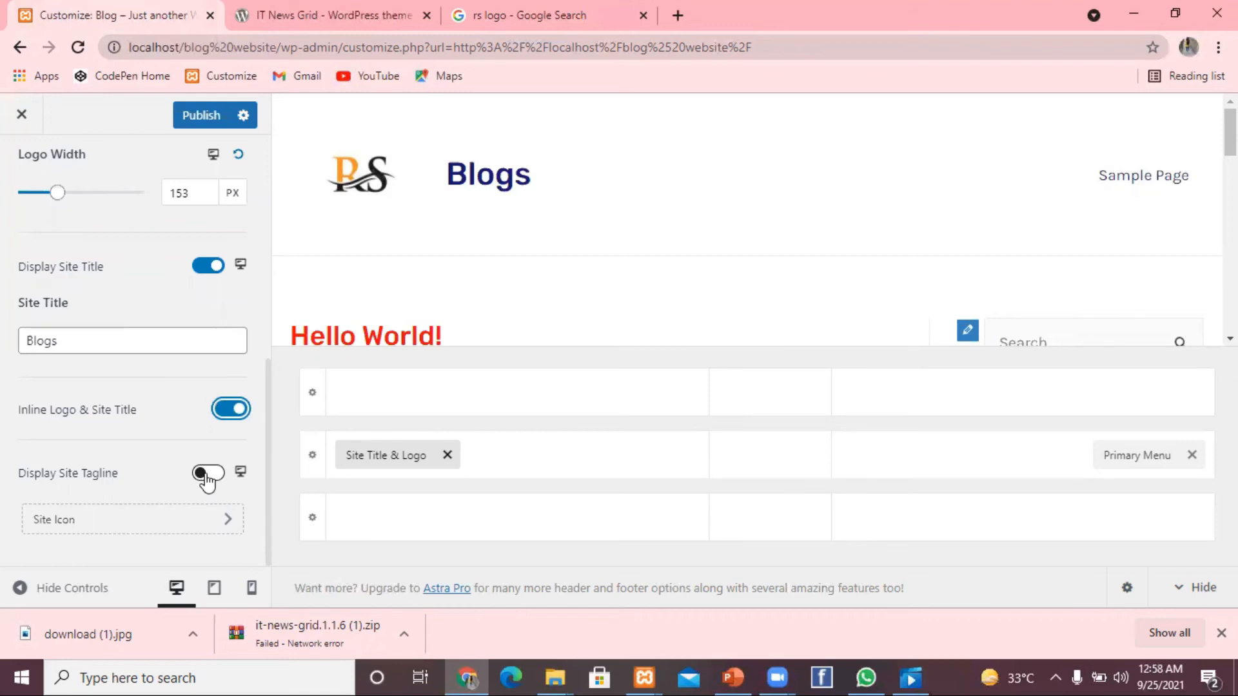
# Turn on Display Site Tagline in the site title and logo settings
pyautogui.click(207, 476)
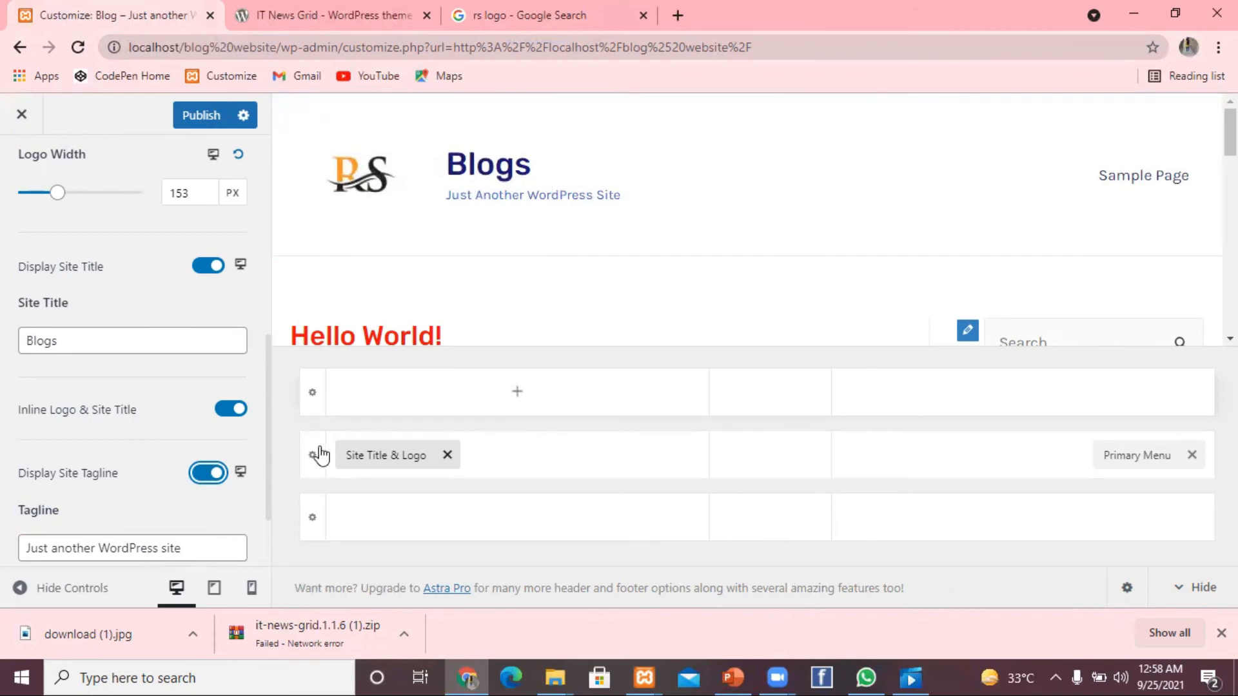
pyautogui.click(263, 439)
pyautogui.moveTo(270, 456); pyautogui.dragTo(268, 531)
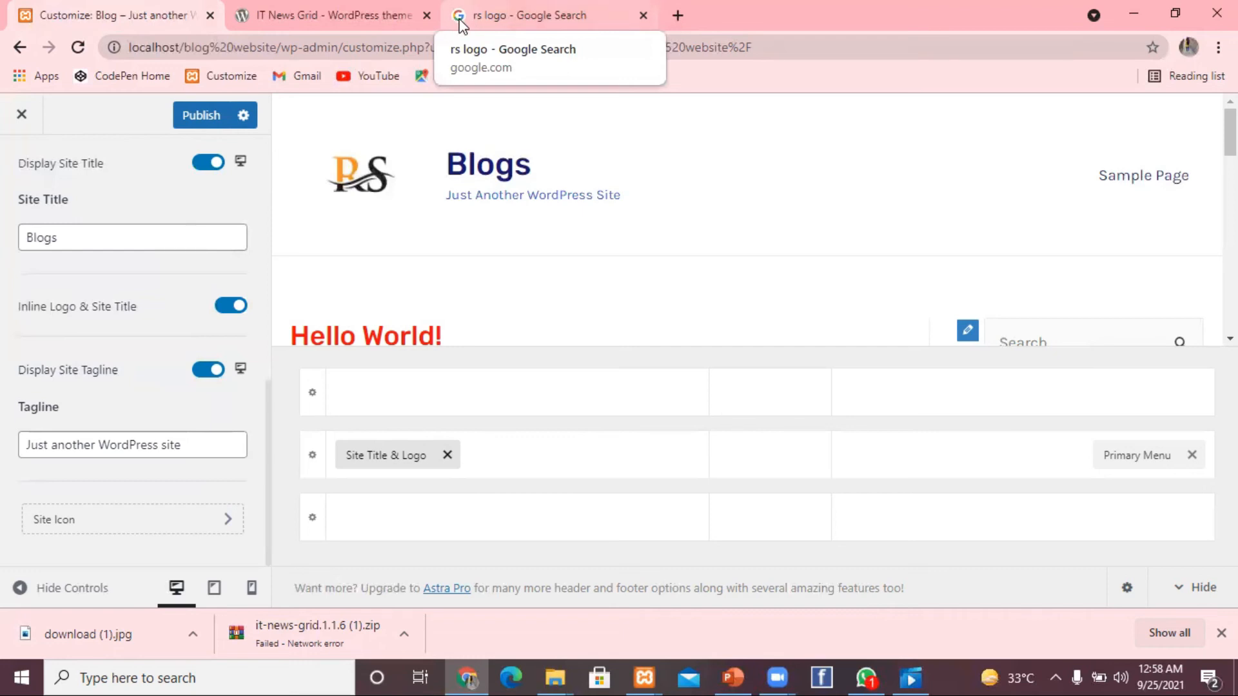
# Search Google Images for "rs icon"
pyautogui.click(545, 9)
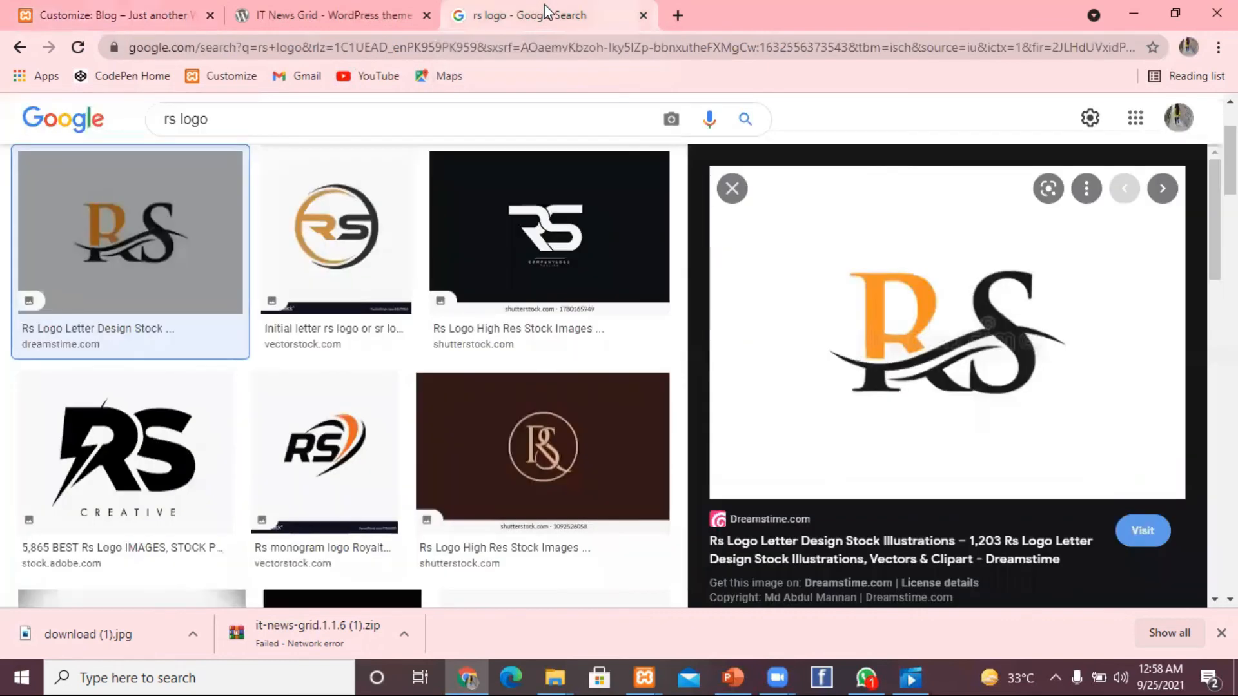
pyautogui.press('/')
pyautogui.press('BackSpace')
pyautogui.press('BackSpace')
pyautogui.press('BackSpace')
pyautogui.press('BackSpace')
pyautogui.write('ico')
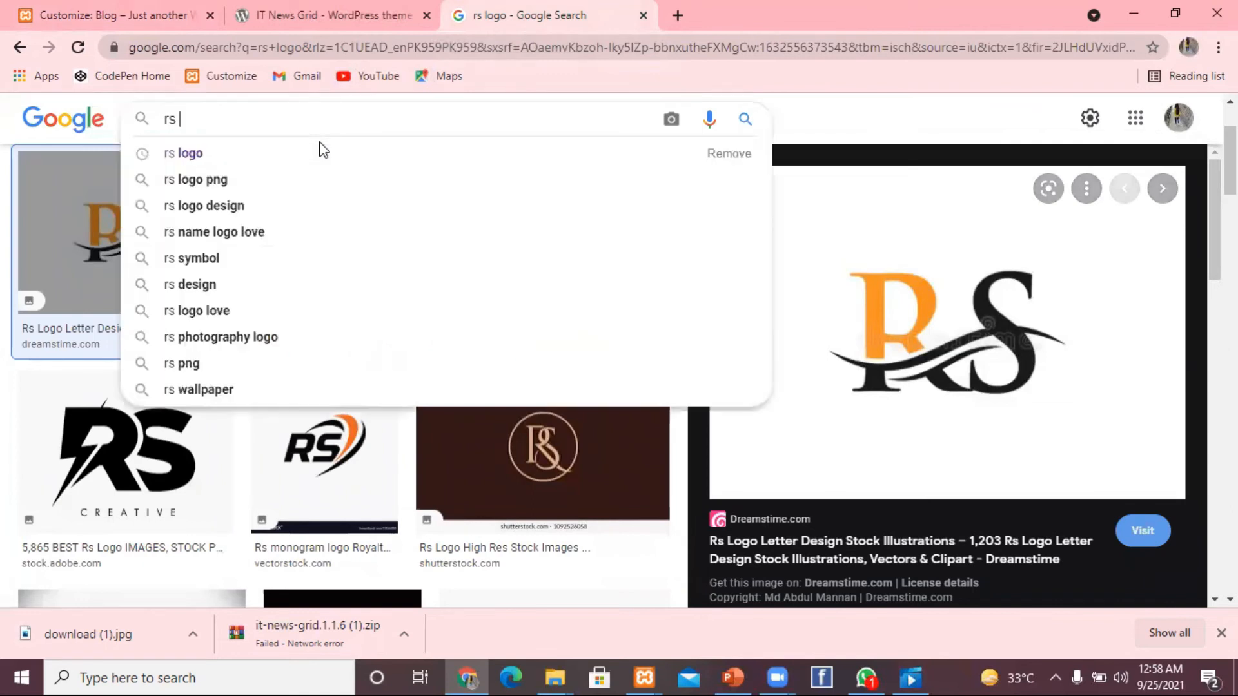
pyautogui.write('n')
pyautogui.press('Return')
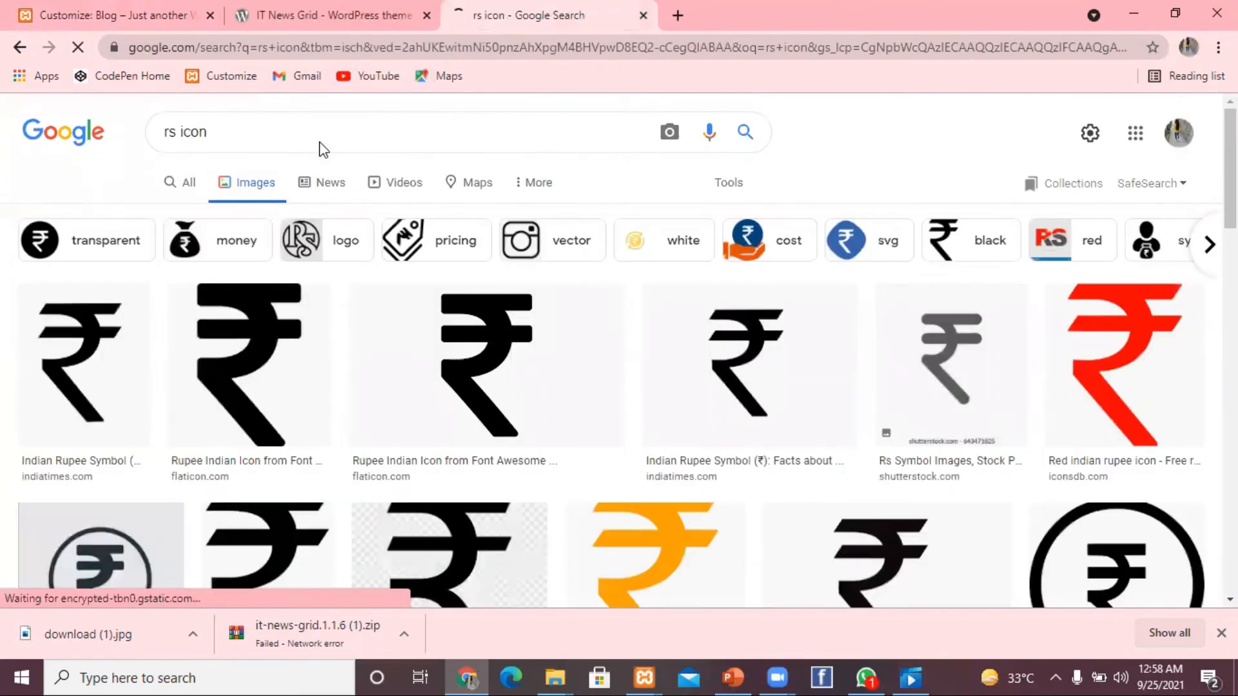
# Download the black Indian Rupee symbol image from the first search result as download (4).png
pyautogui.click(103, 354)
pyautogui.rightClick(885, 353)
pyautogui.click(954, 246)
pyautogui.press('Return')
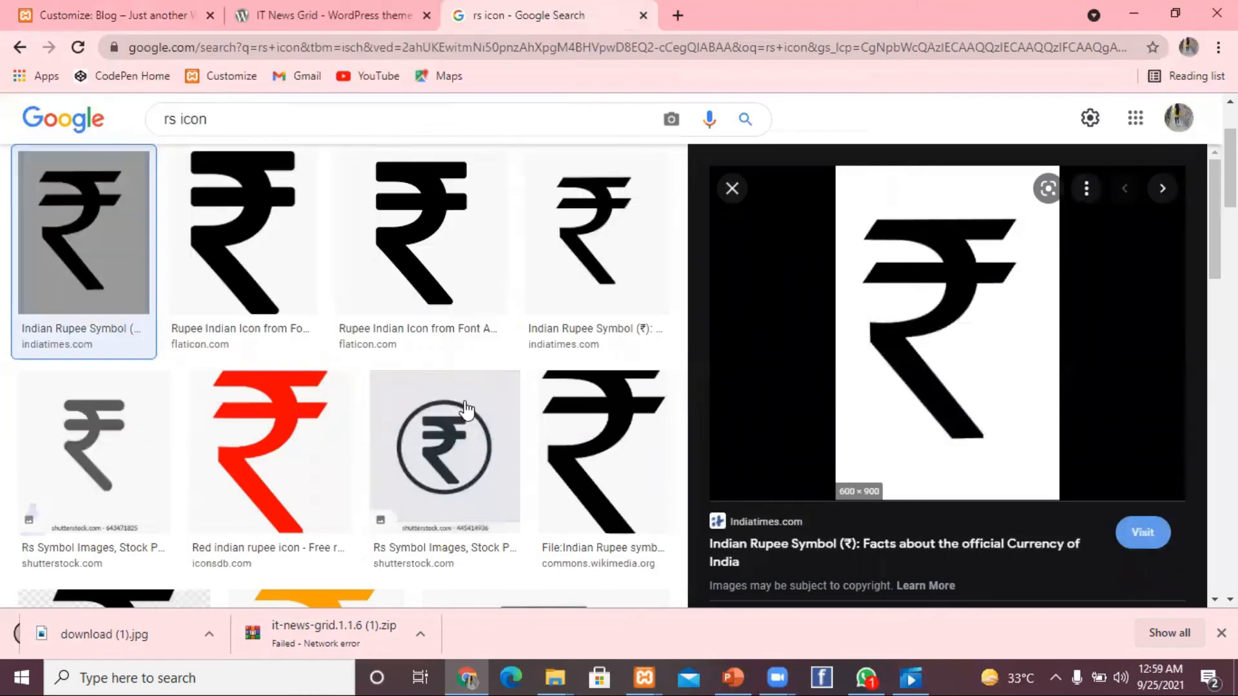
# Return to the customizer's Site Icon setting and upload download (4).png from the Downloads folder to the media library
pyautogui.click(93, 2)
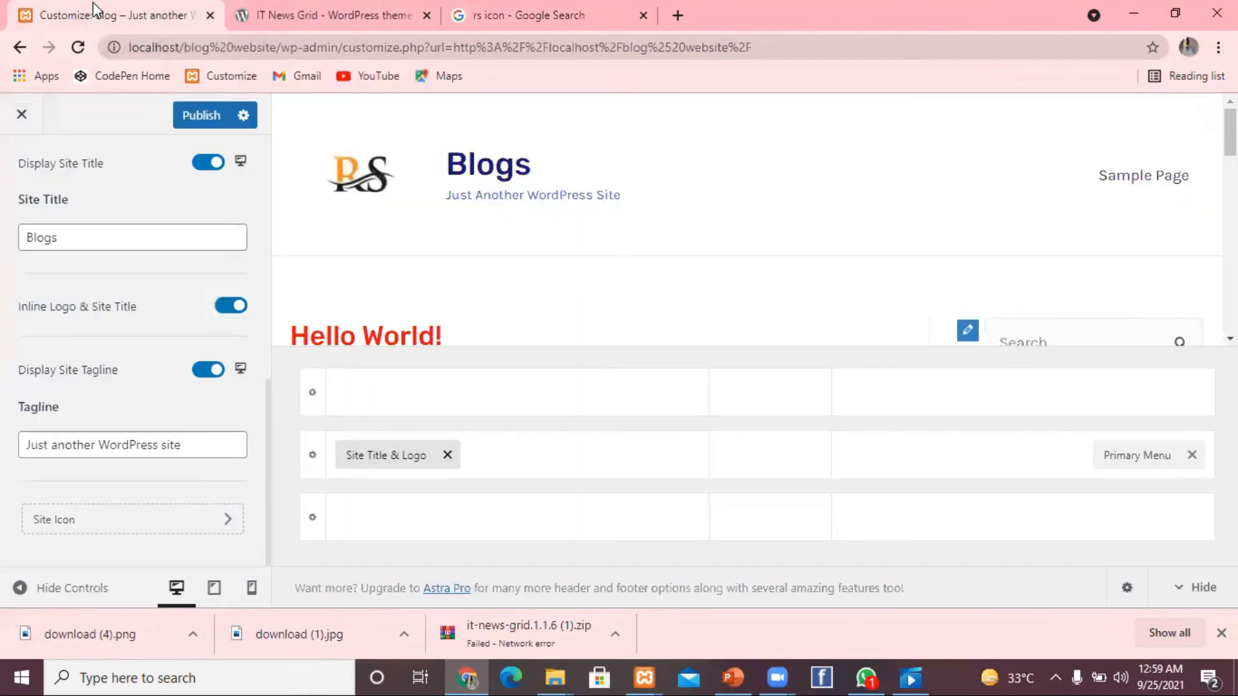
pyautogui.click(155, 532)
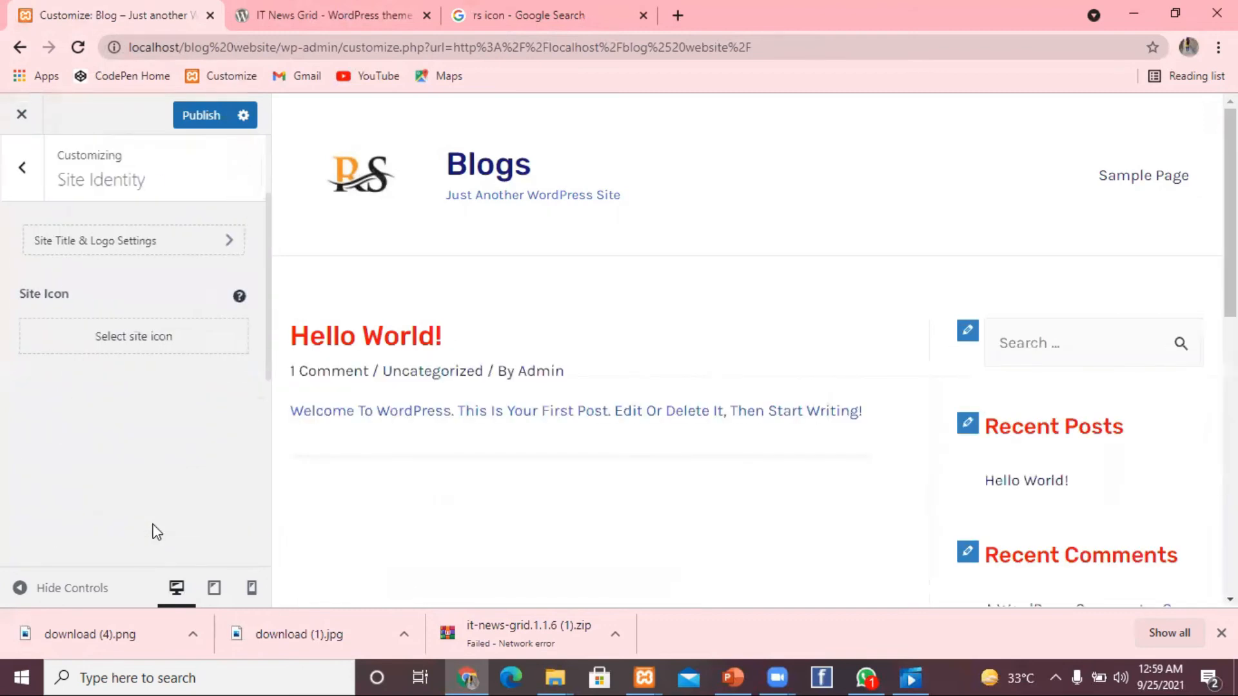
pyautogui.click(156, 348)
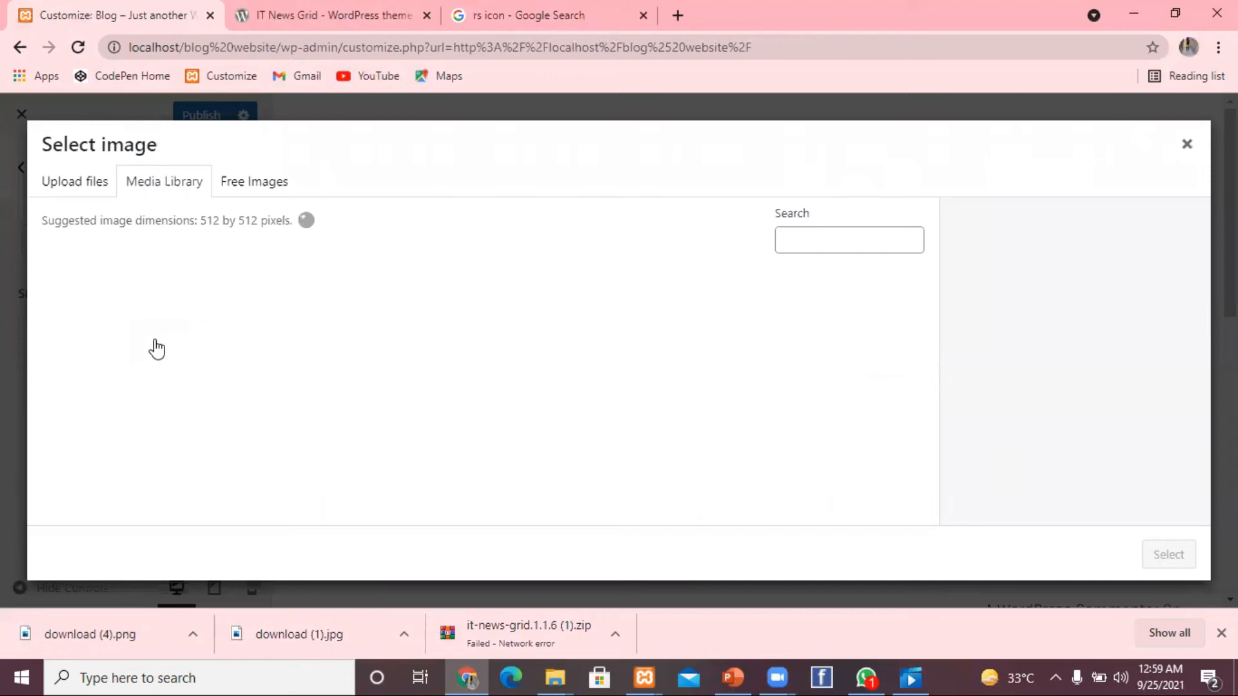
pyautogui.click(87, 180)
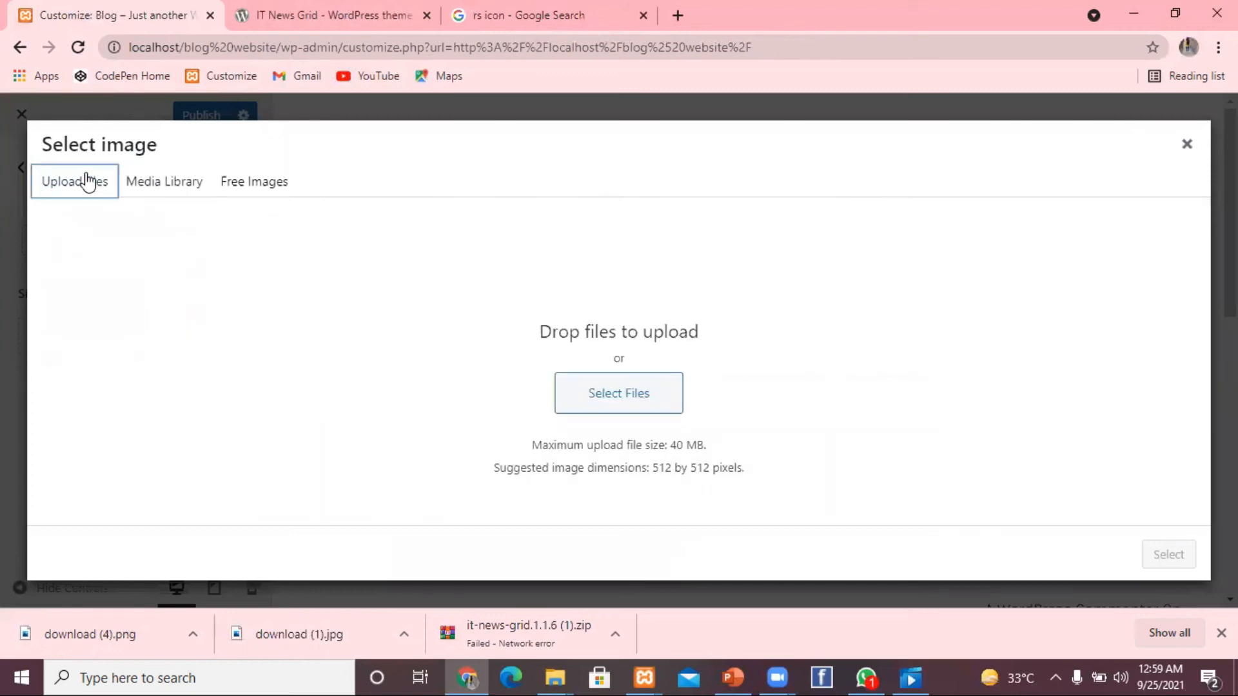
pyautogui.click(598, 413)
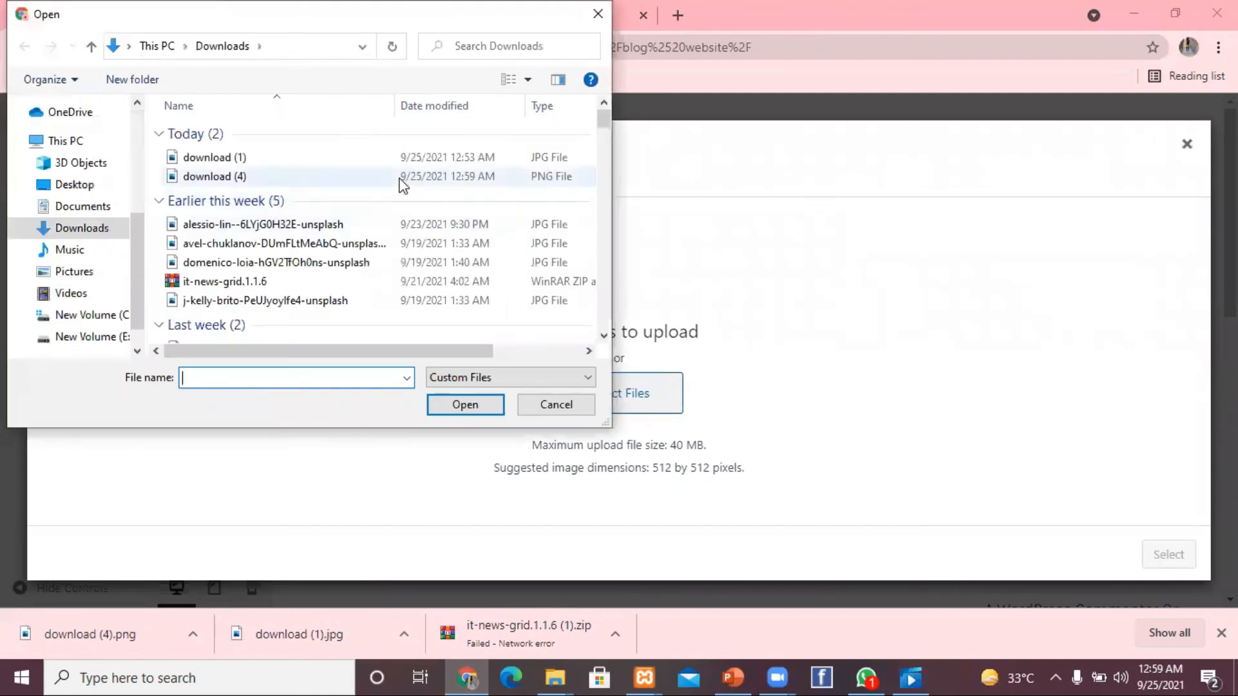
pyautogui.click(399, 178)
pyautogui.click(460, 409)
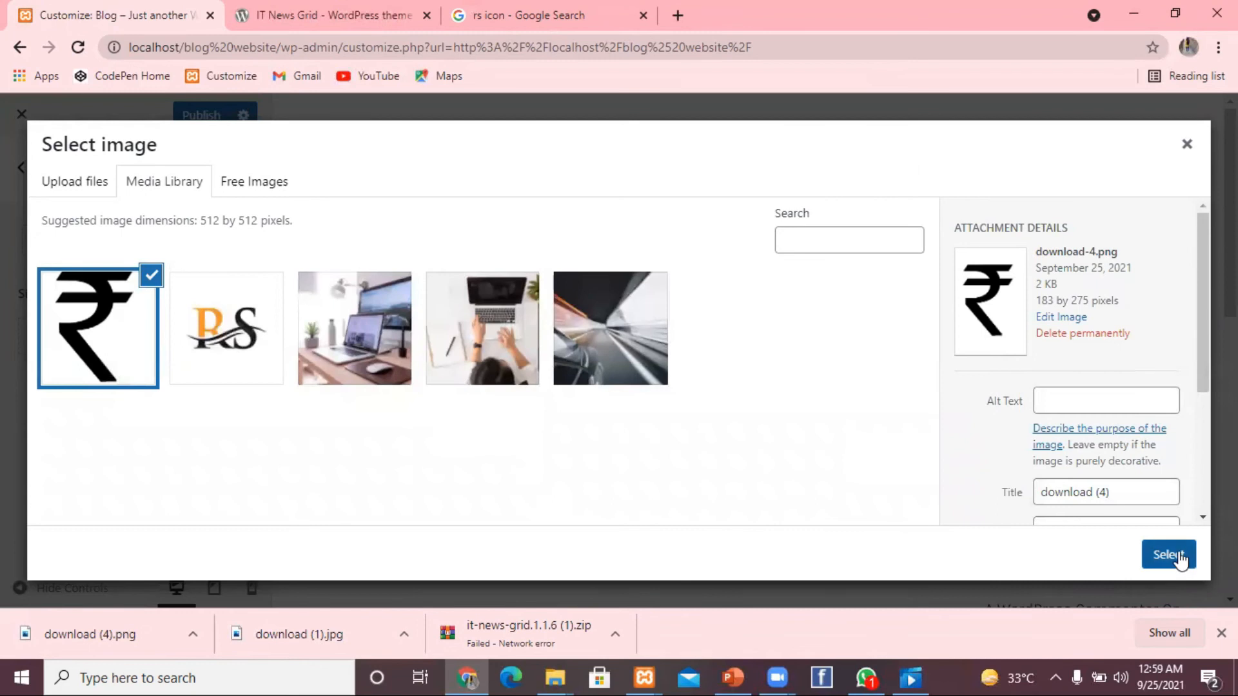
# Apply the uploaded rupee image as the site icon without cropping, and publish the changes
pyautogui.click(1180, 559)
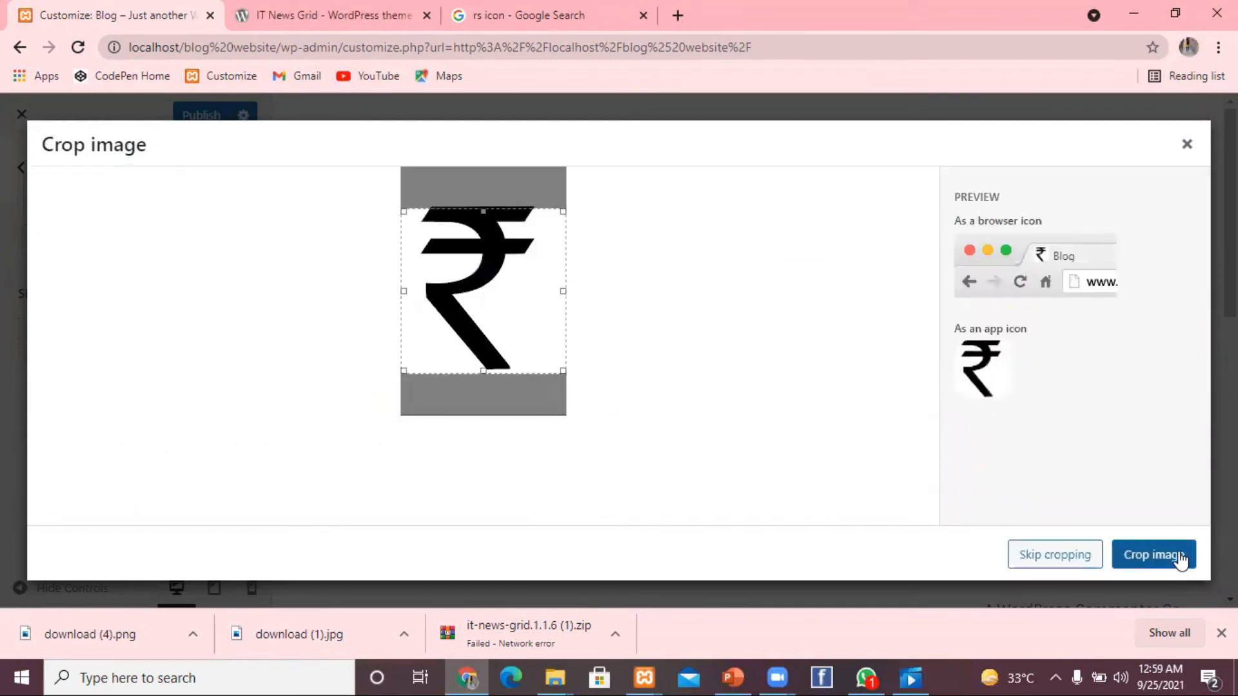
pyautogui.click(1047, 554)
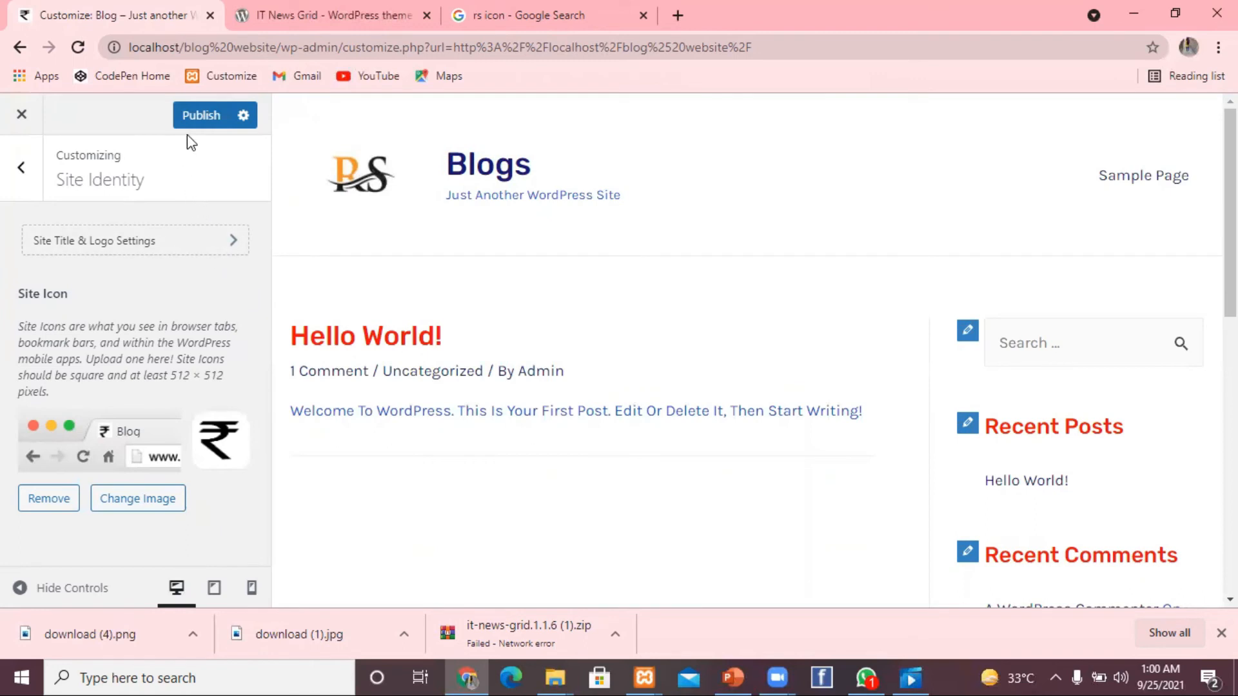
pyautogui.click(197, 113)
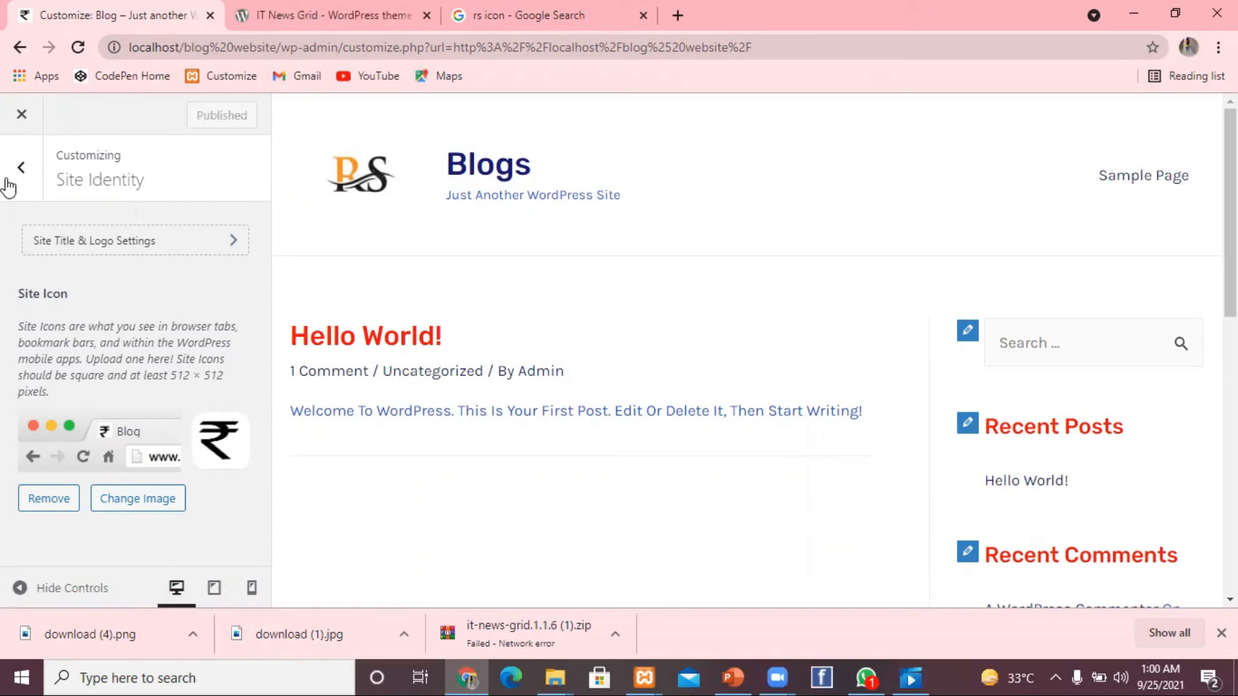
# Review the header's Primary Menu settings and the theme's menu locations
pyautogui.click(25, 171)
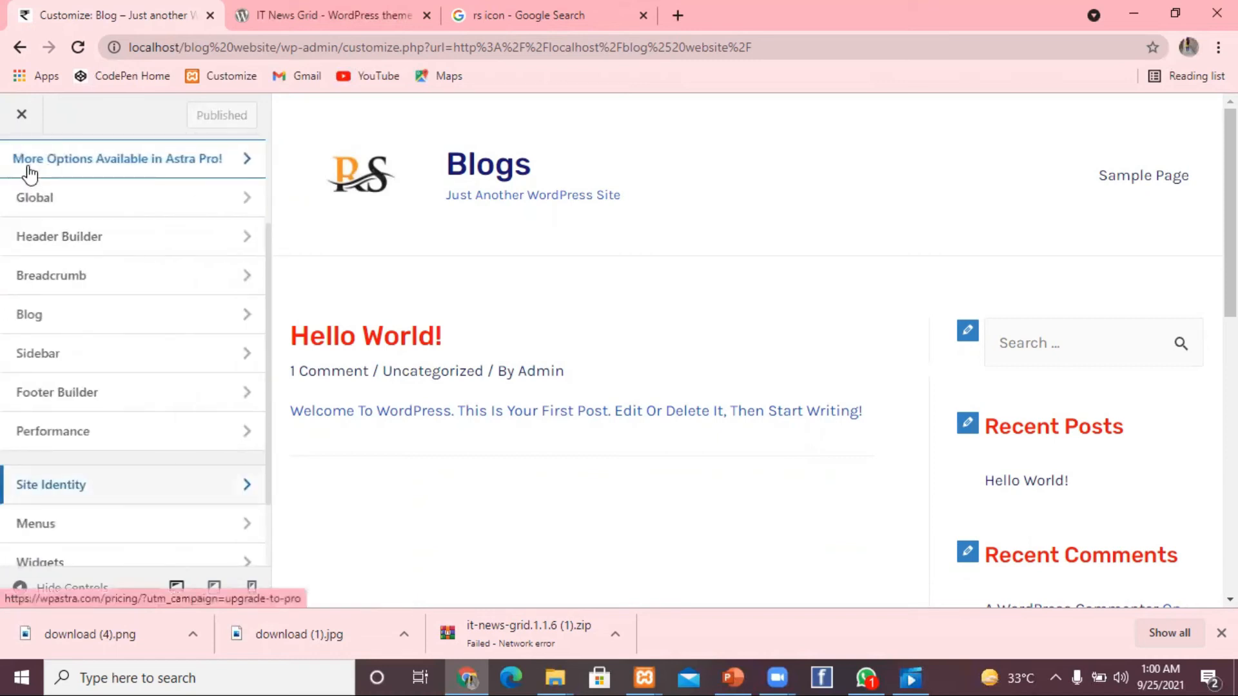
pyautogui.click(67, 245)
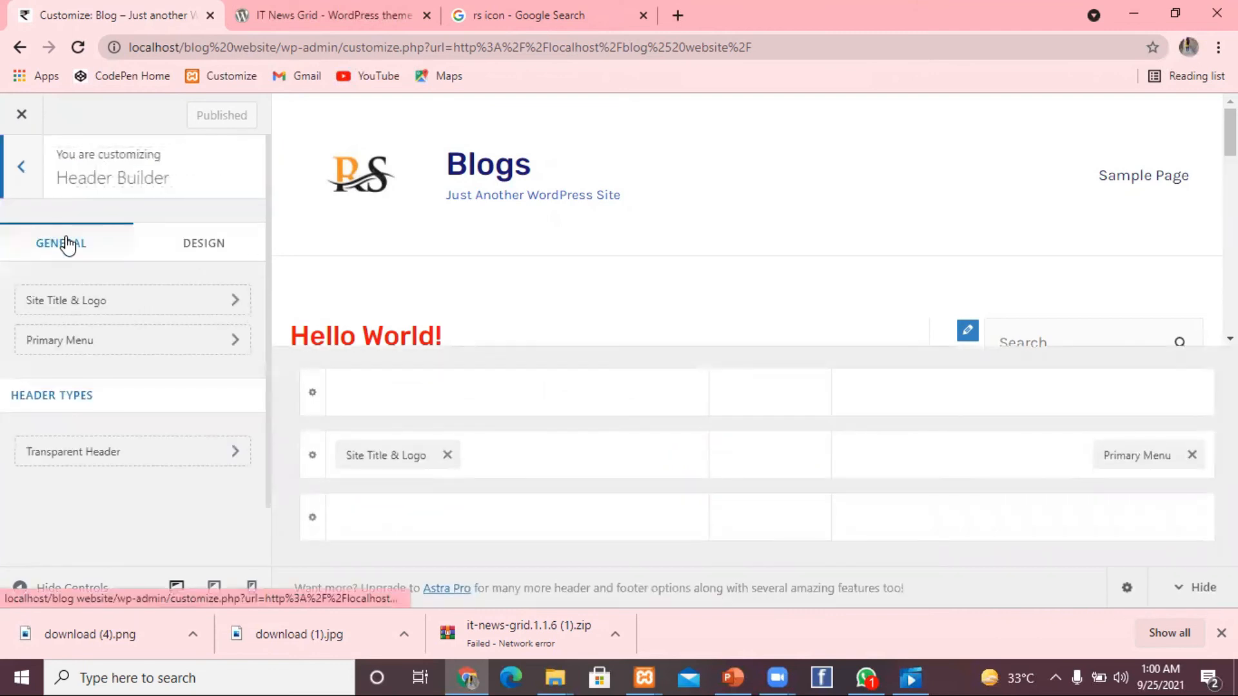
pyautogui.click(127, 354)
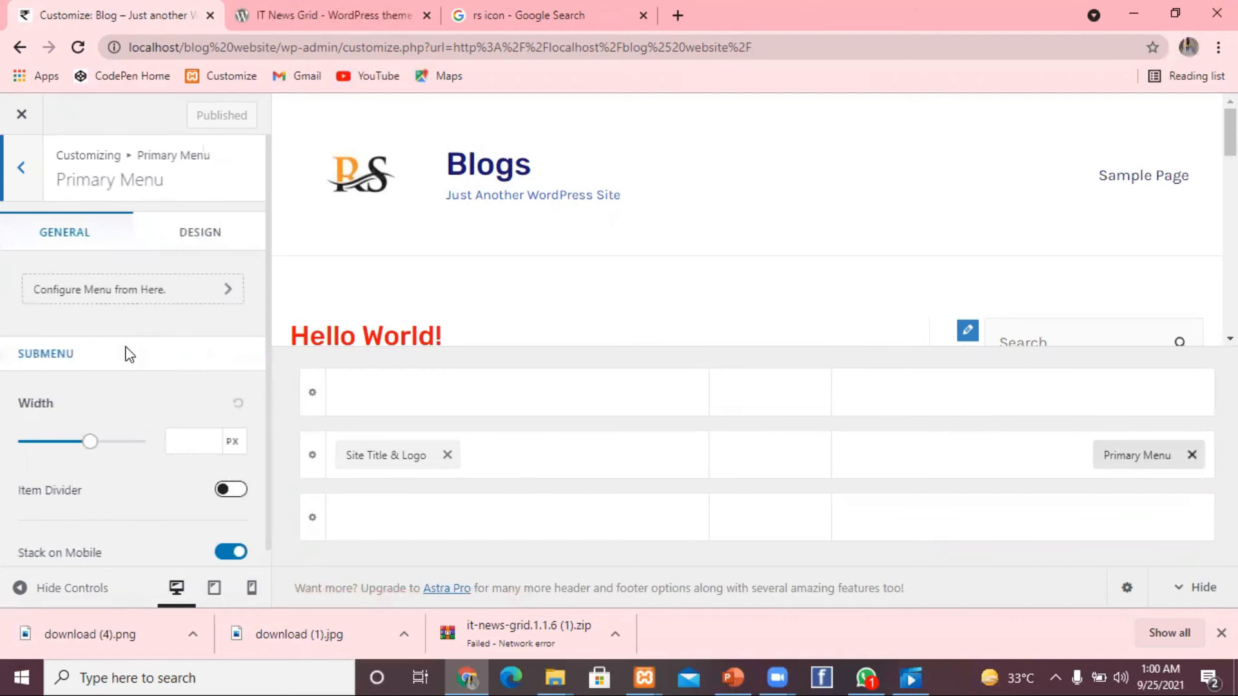
pyautogui.click(231, 290)
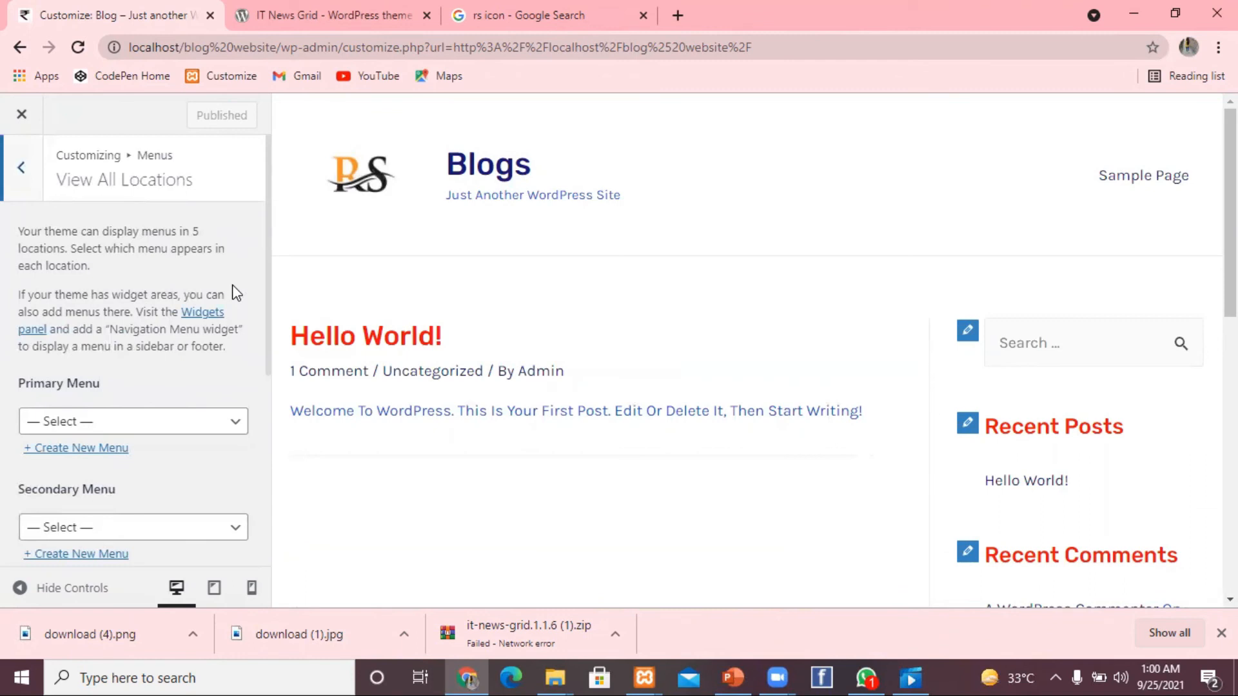
pyautogui.click(21, 173)
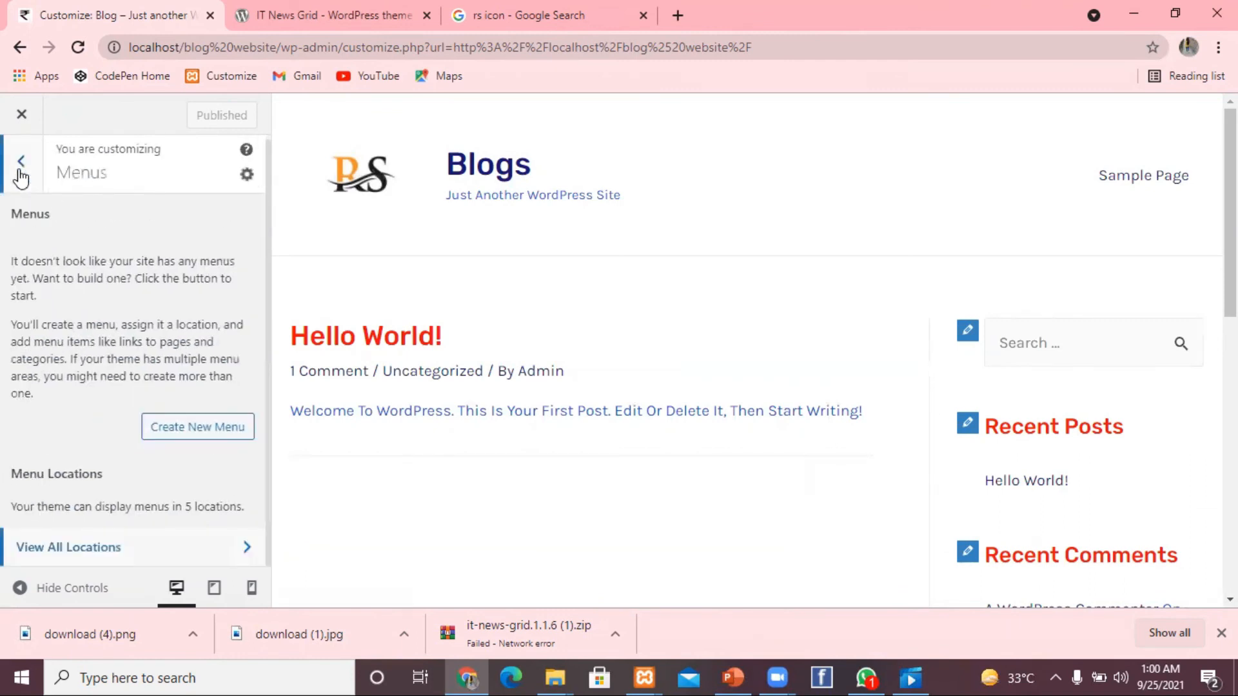
pyautogui.click(21, 173)
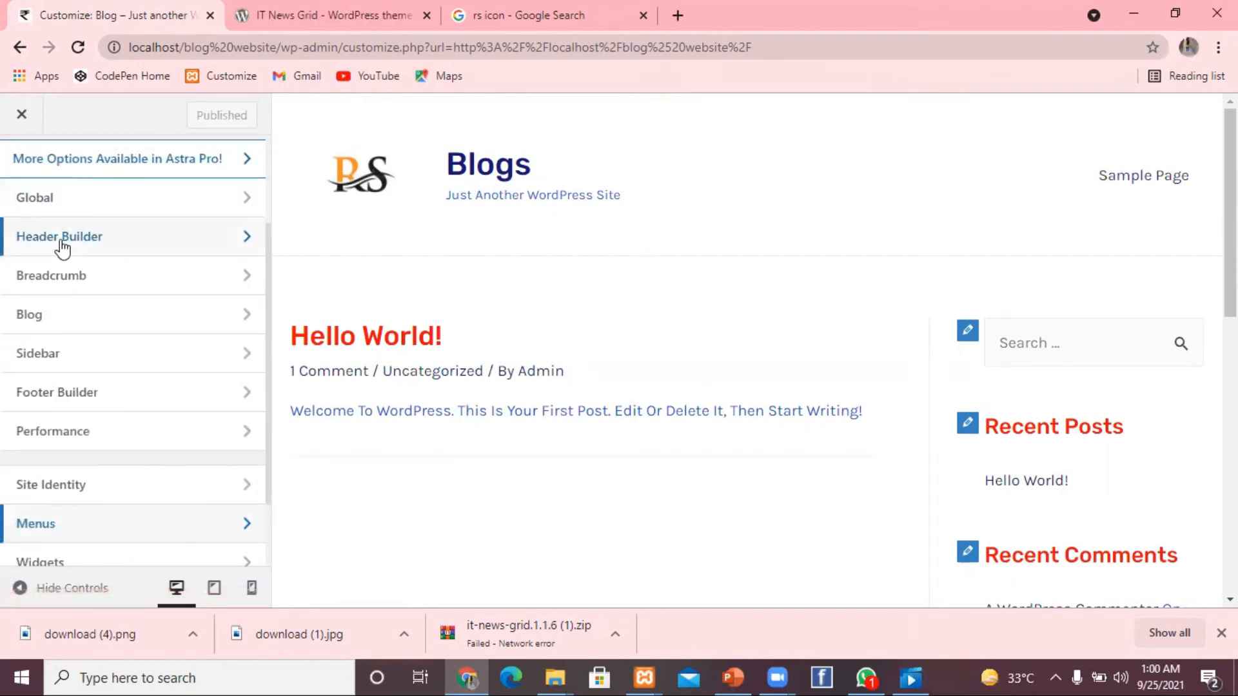
# Try the transparent header on the complete website with Disable on Latest Posts Page off, and turn Enable on Complete Website back off
pyautogui.click(62, 238)
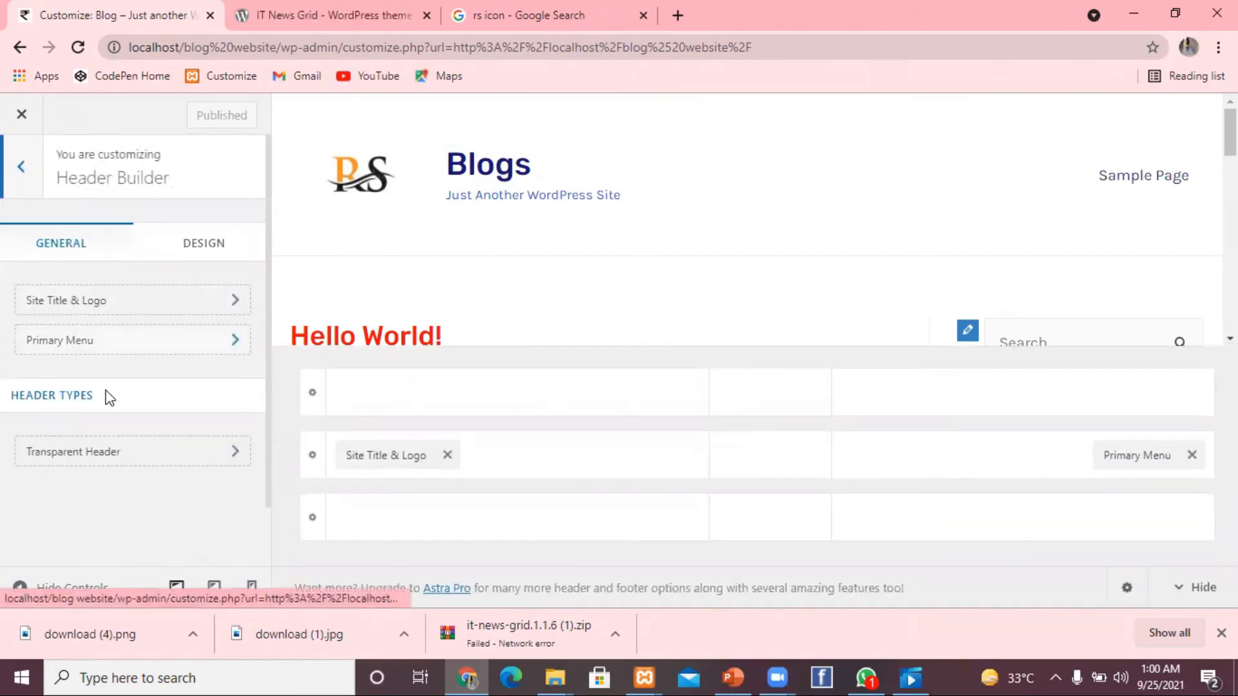
pyautogui.click(127, 456)
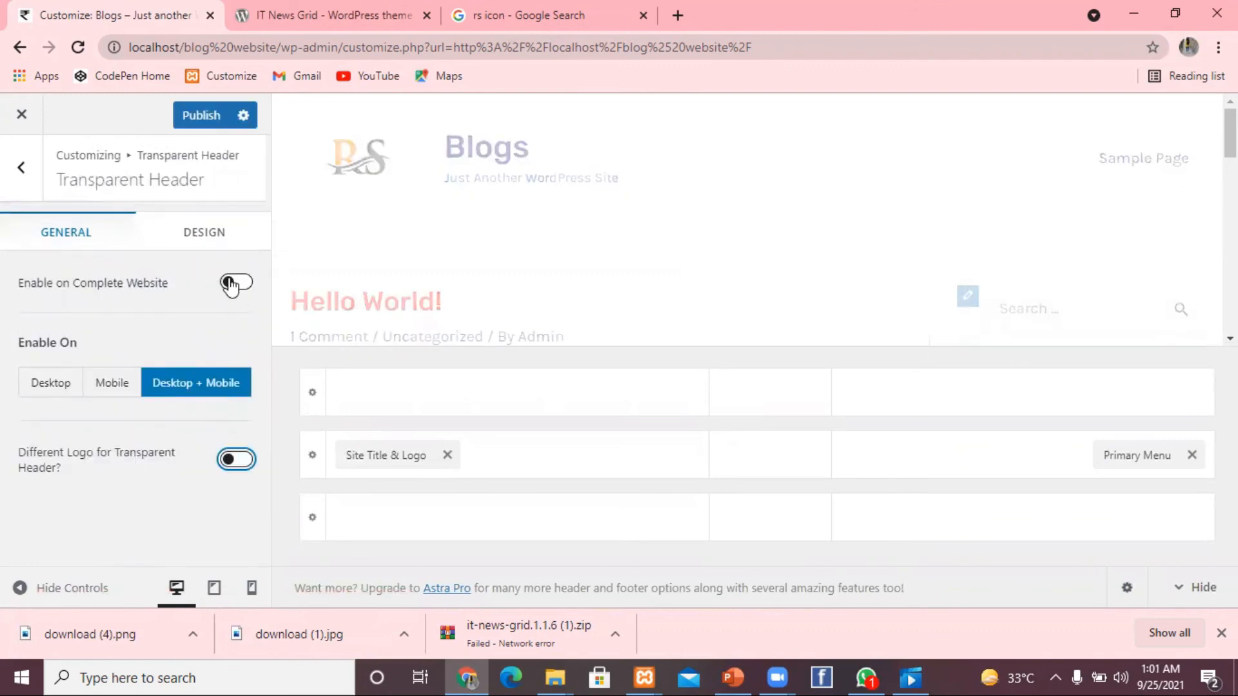
pyautogui.click(231, 285)
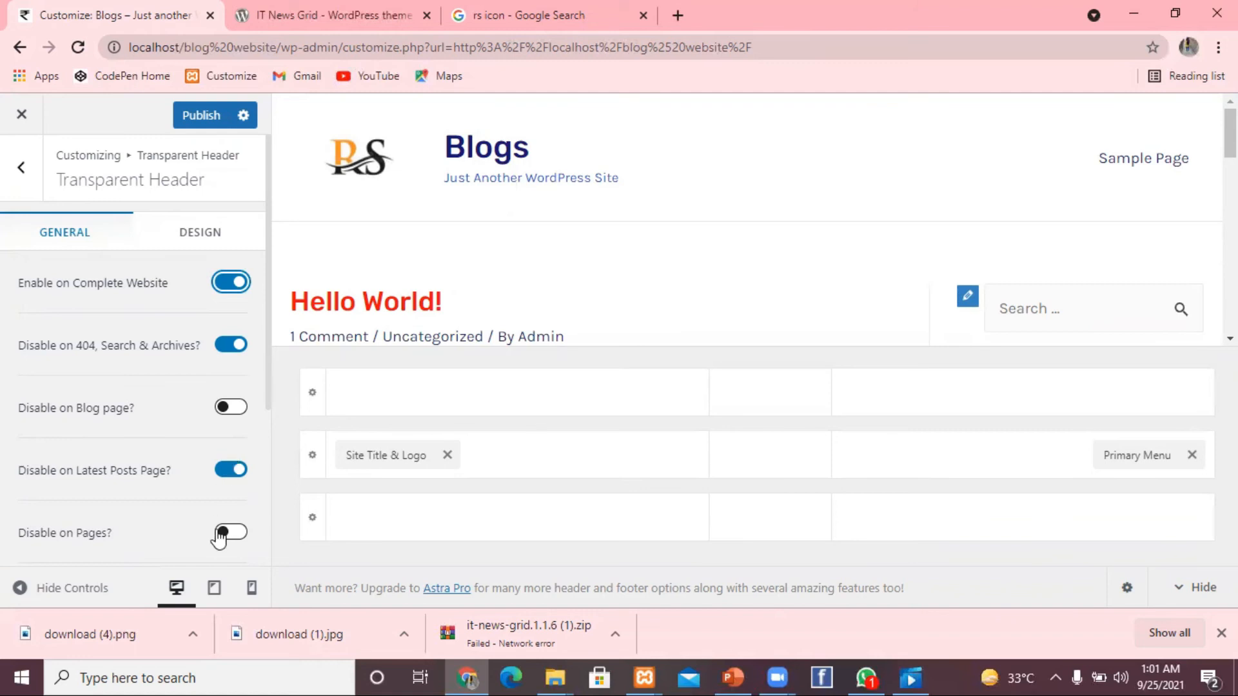
pyautogui.click(237, 472)
pyautogui.click(229, 344)
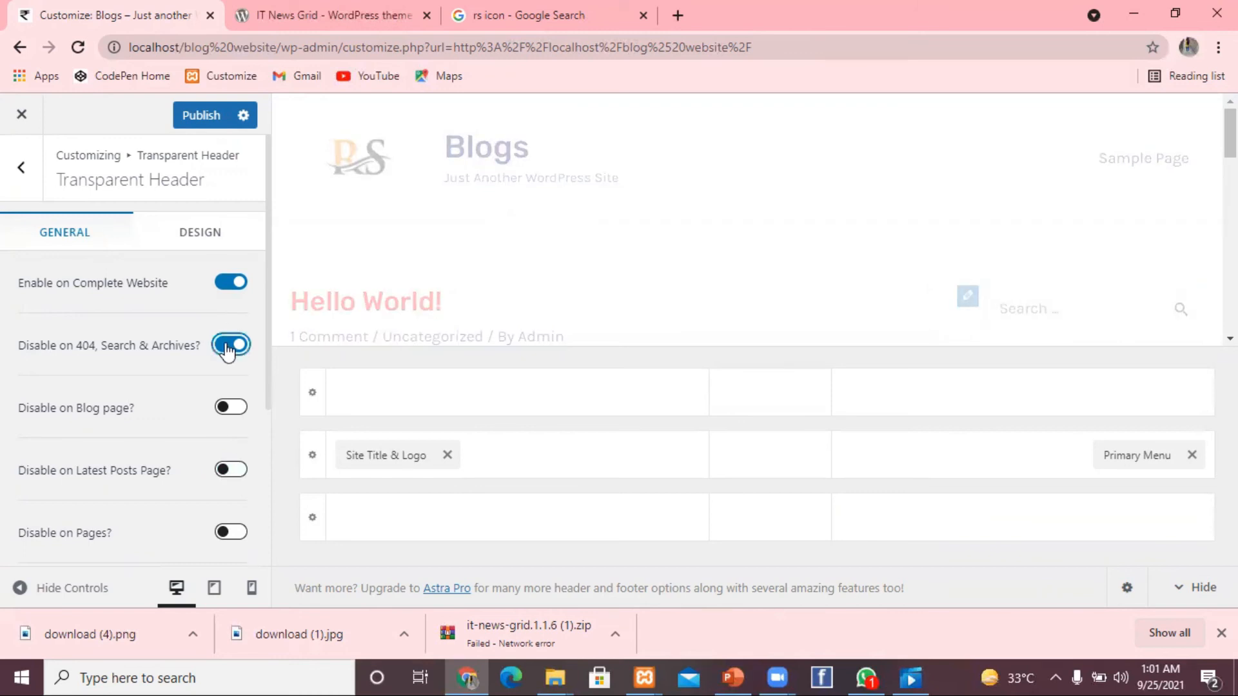
pyautogui.click(226, 284)
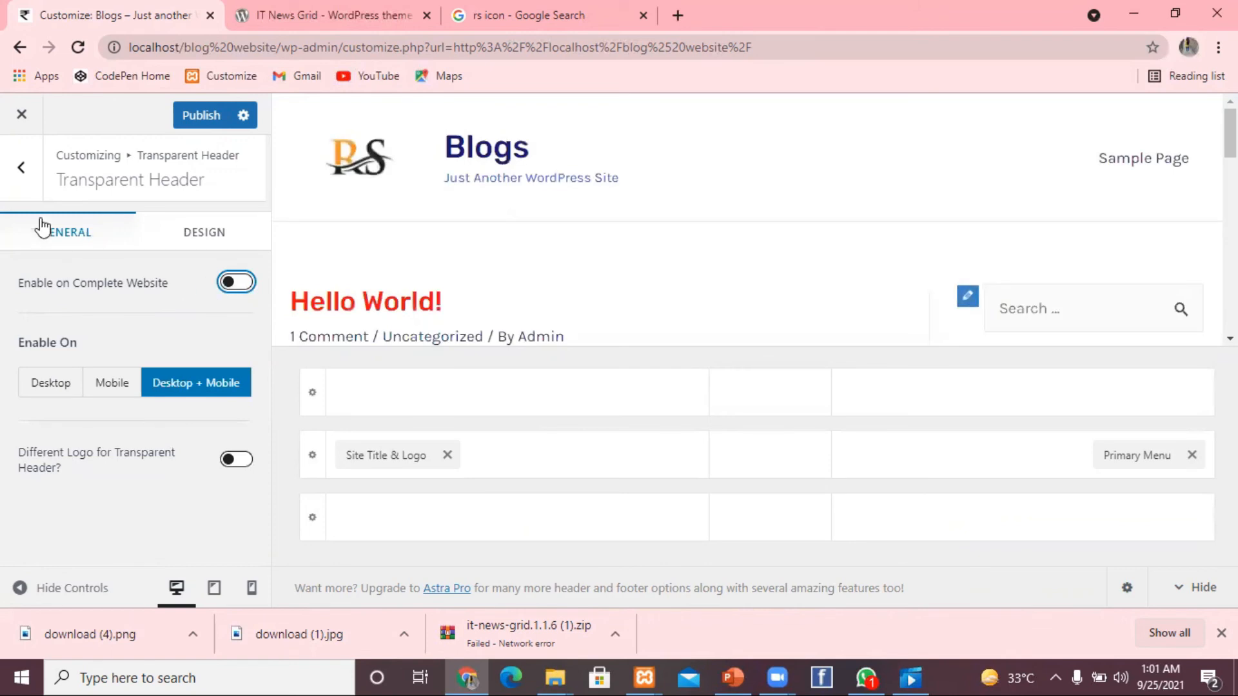
# Publish the changes and leave the customizer to view the live blog
pyautogui.click(203, 118)
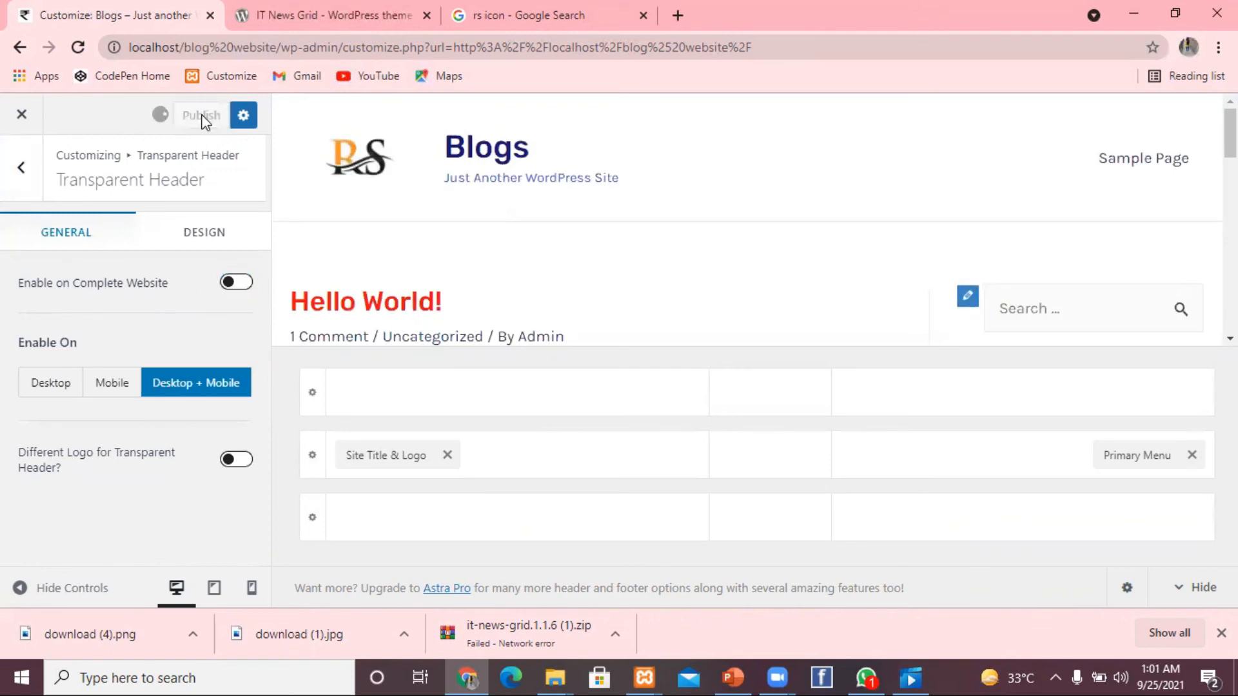
pyautogui.click(21, 115)
pyautogui.click(24, 169)
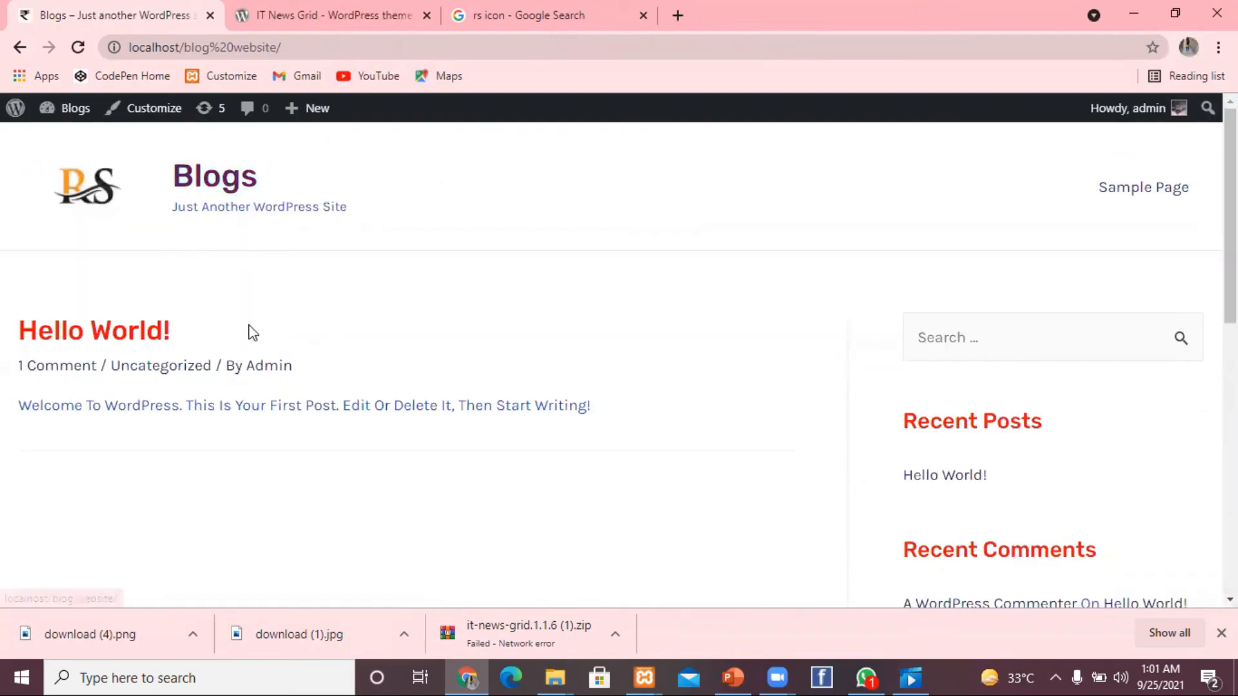
# Reopen the theme customizer and set the breadcrumb's Header Position to Inside
pyautogui.click(147, 115)
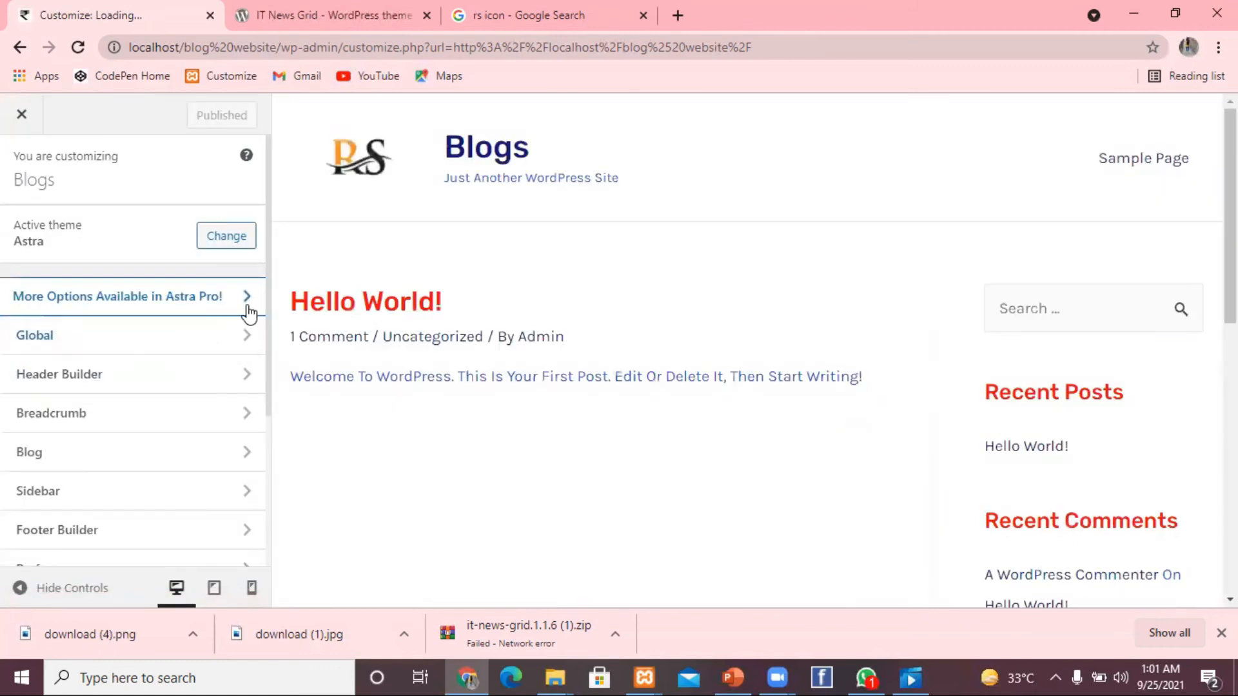
pyautogui.moveTo(269, 328); pyautogui.dragTo(268, 357)
pyautogui.click(212, 371)
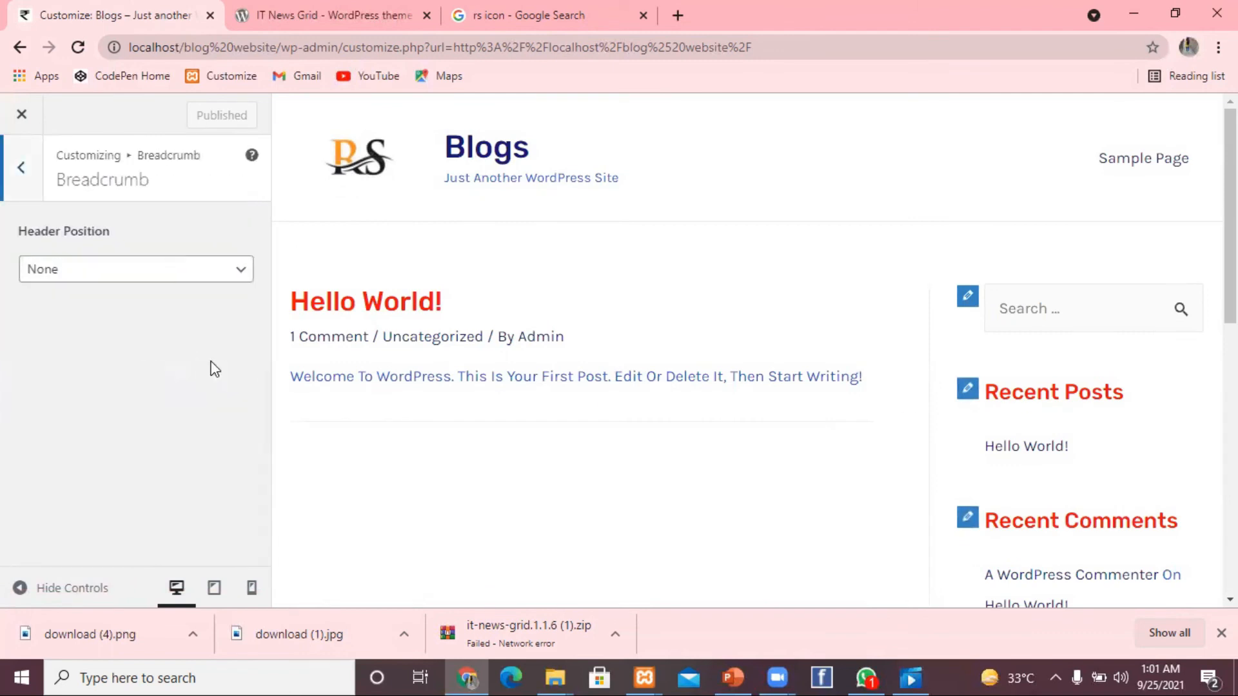
pyautogui.click(243, 272)
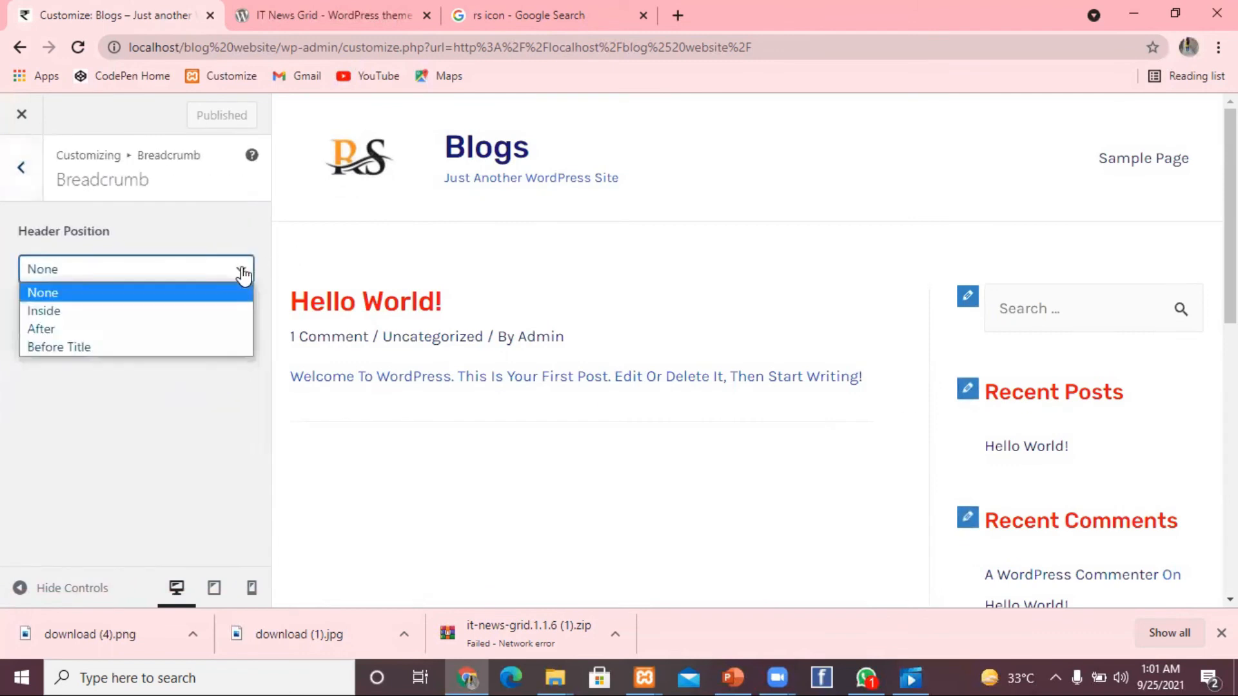
pyautogui.click(242, 312)
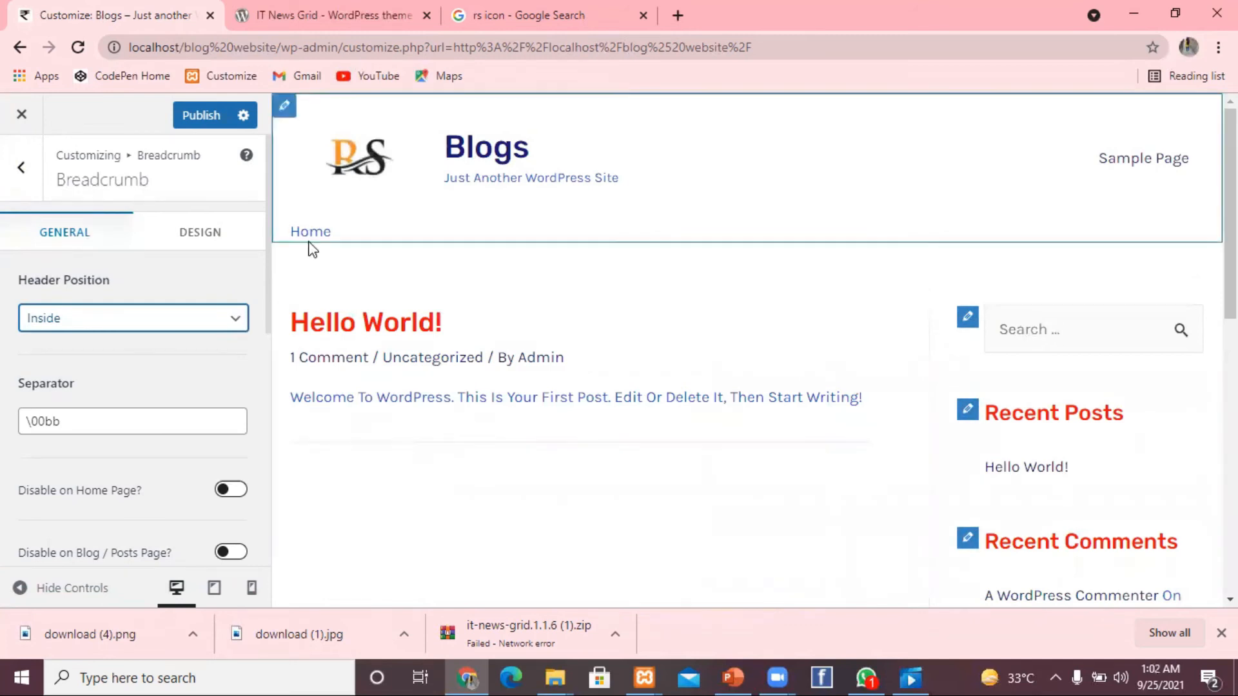
# Try After, Before Title and None as the breadcrumb's Header Position
pyautogui.click(235, 318)
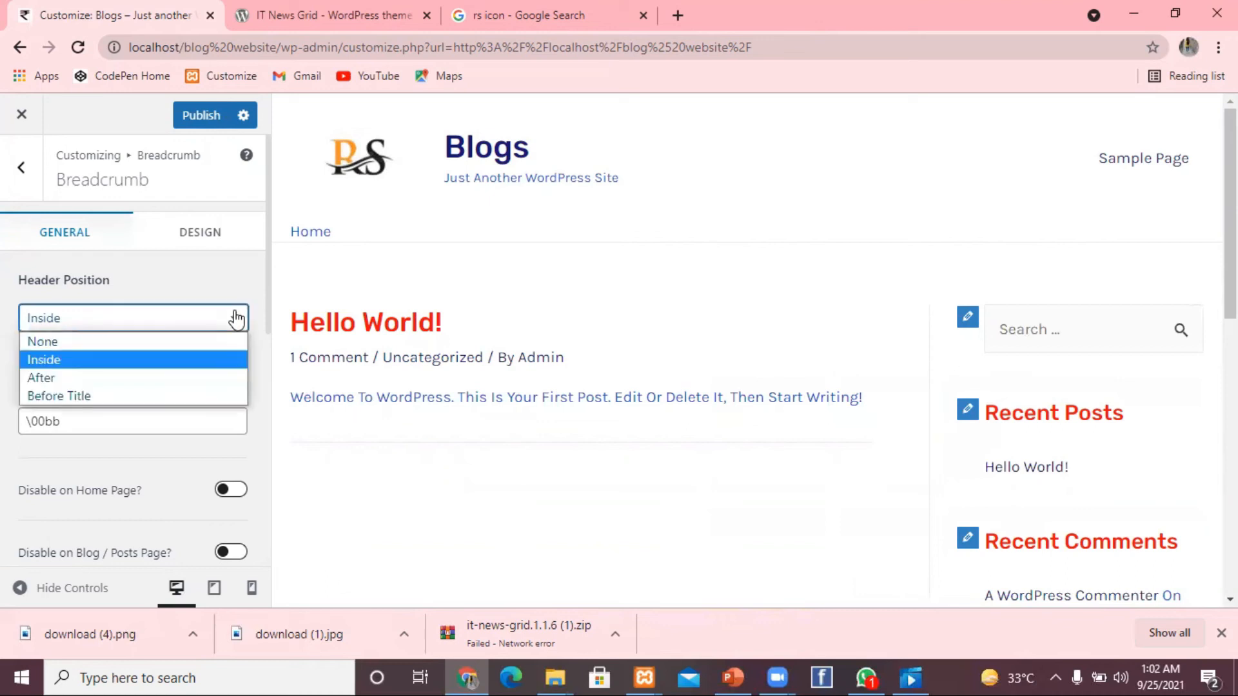
pyautogui.click(227, 380)
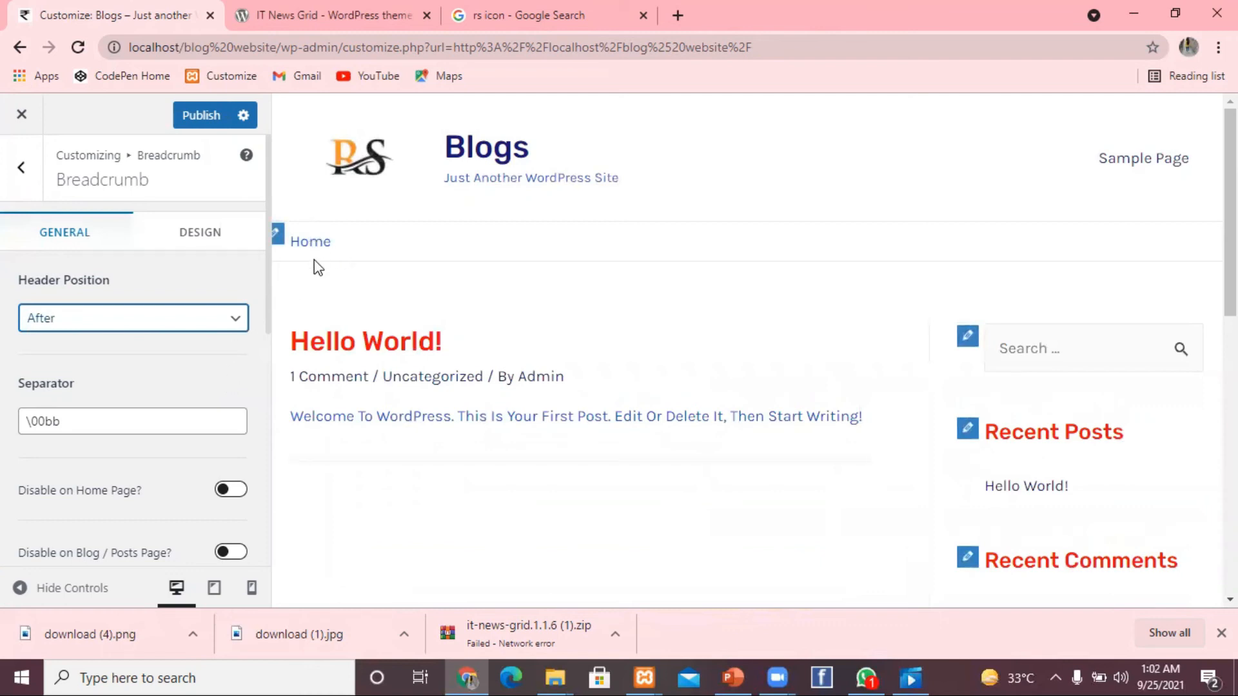
pyautogui.click(239, 321)
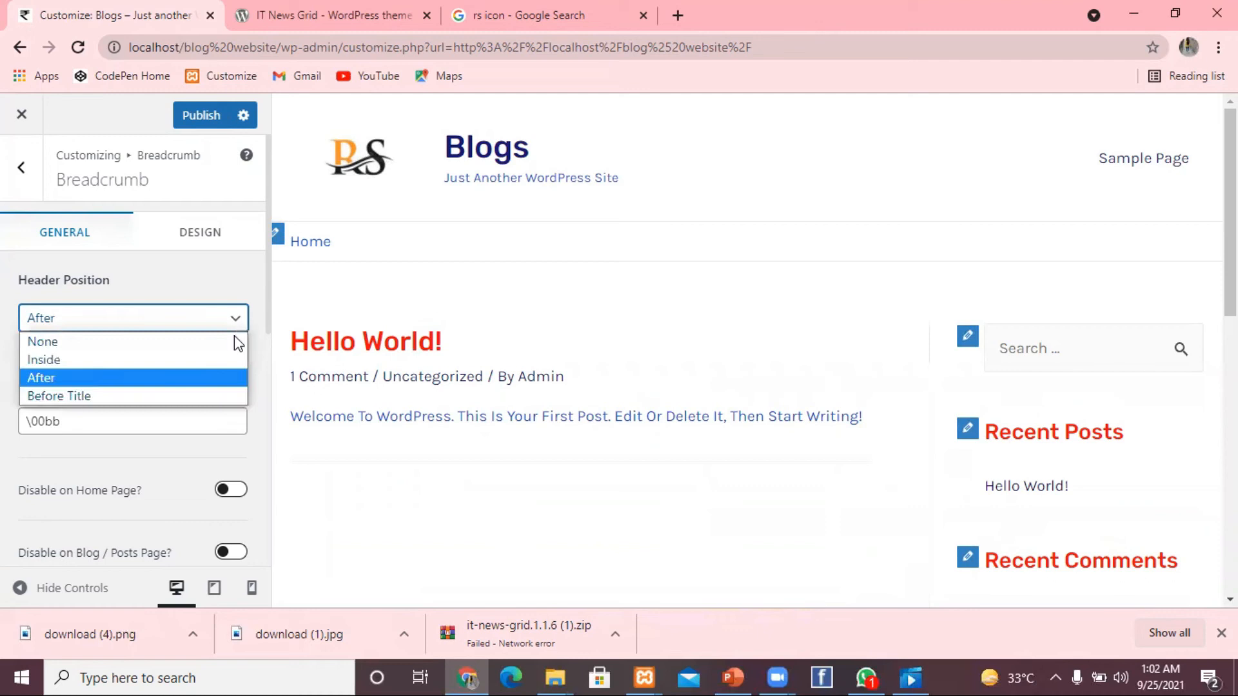
pyautogui.click(225, 395)
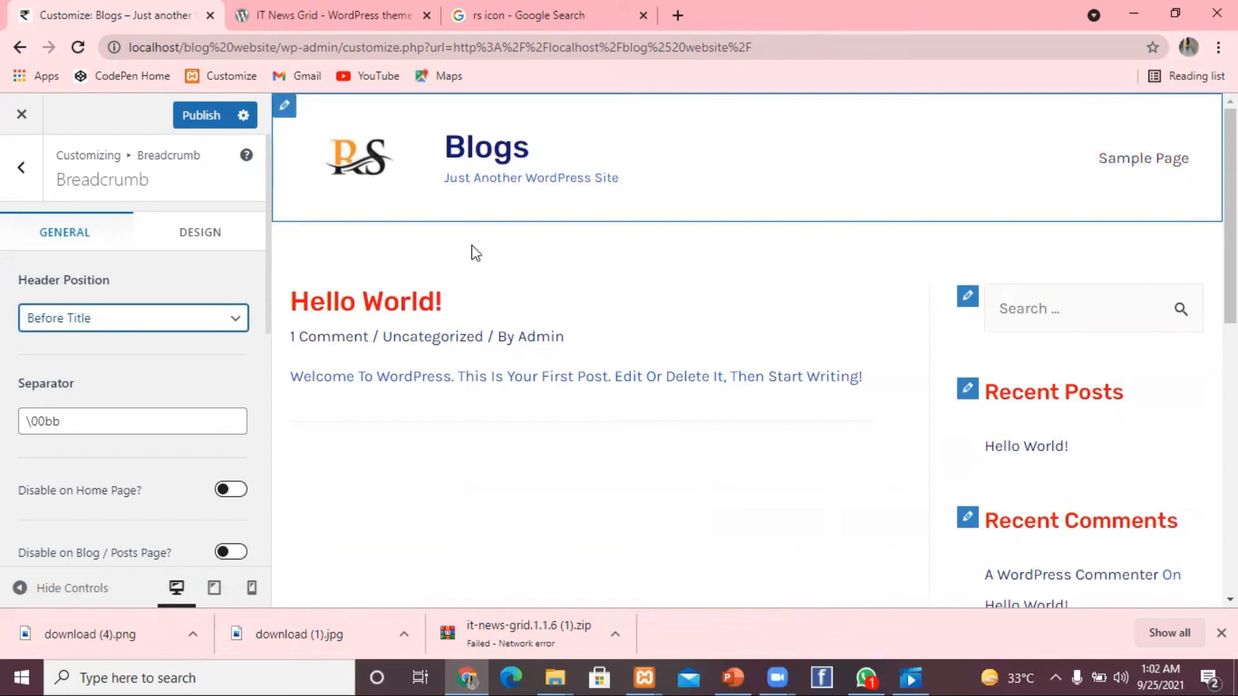
pyautogui.click(242, 318)
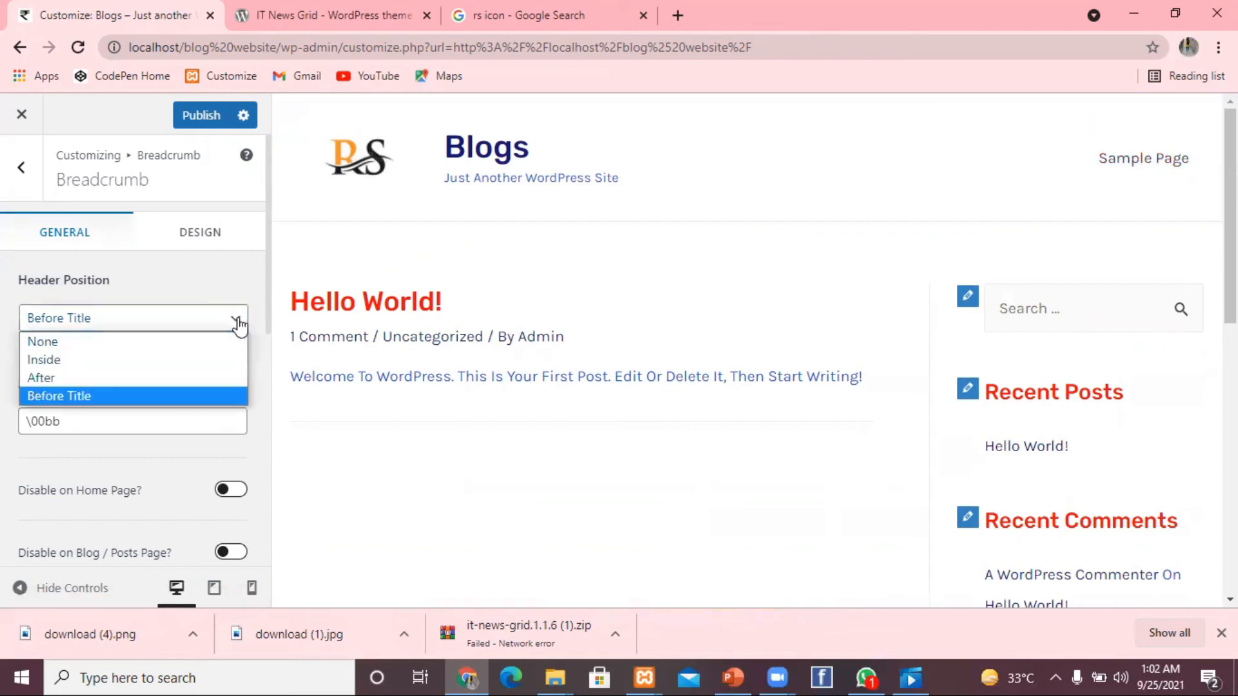
pyautogui.click(239, 342)
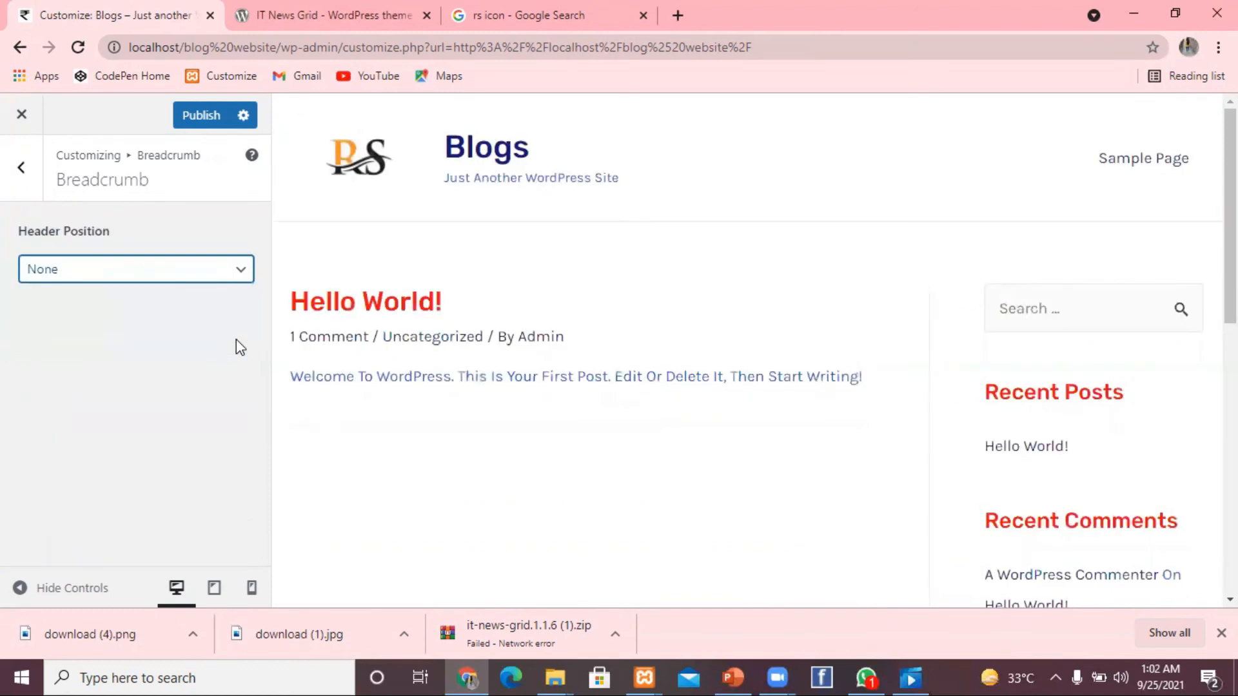
# Try the breadcrumb's Header Position as Inside and once more as After
pyautogui.click(239, 272)
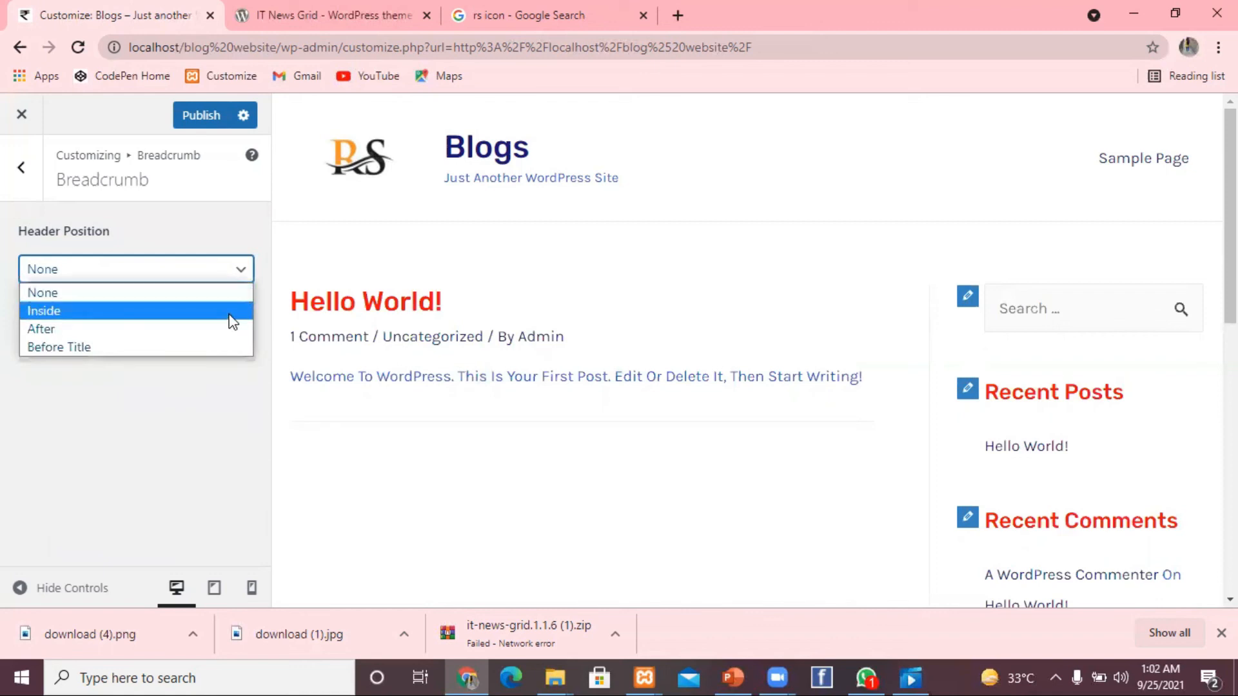
pyautogui.click(233, 311)
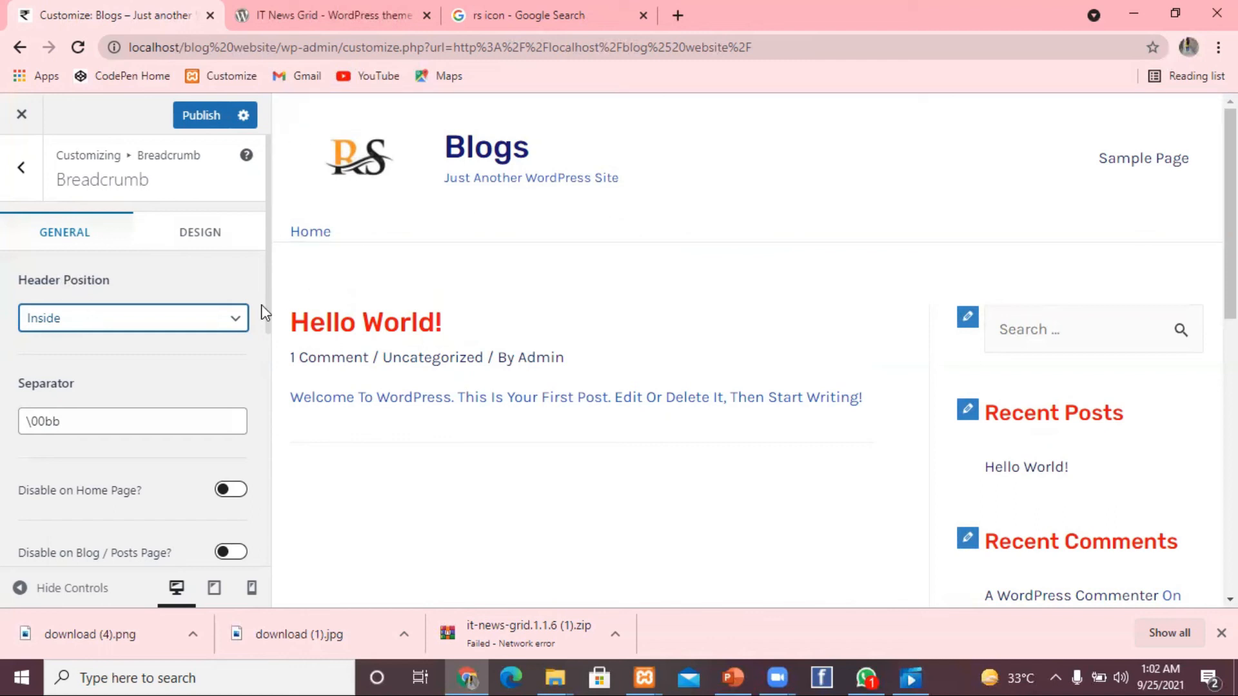
pyautogui.click(233, 320)
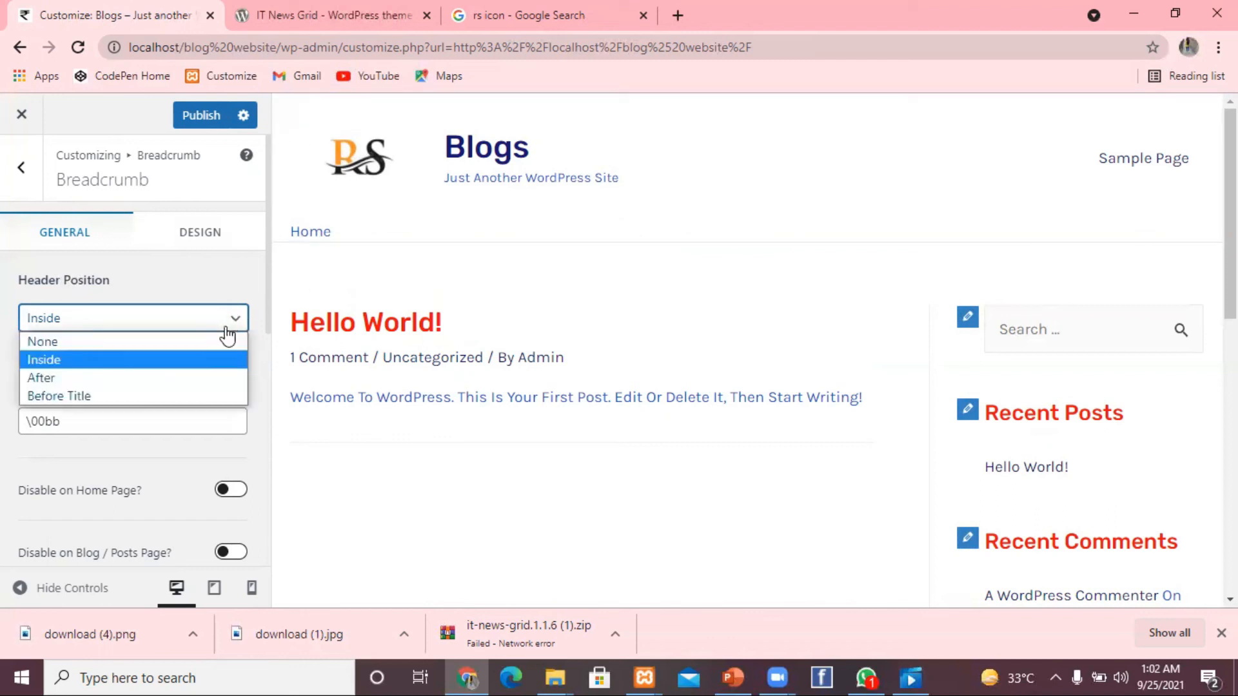
pyautogui.click(227, 378)
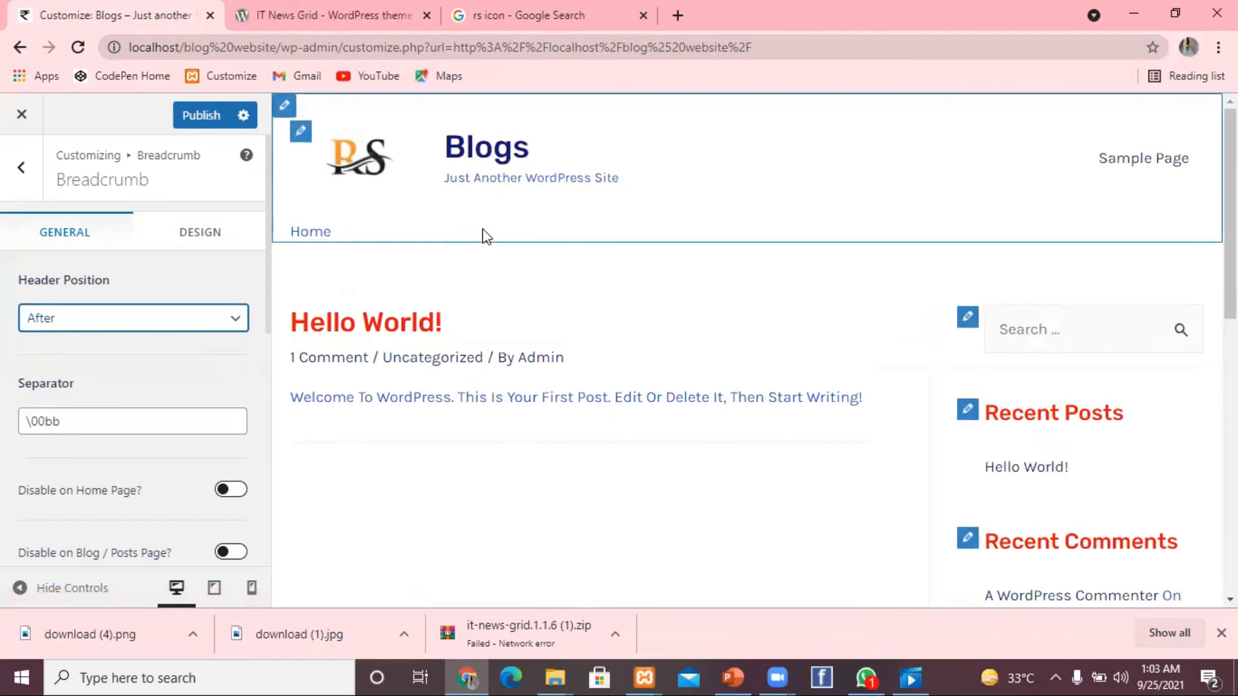
# Set the breadcrumb's Header Position to Before Title and its Alignment to centre
pyautogui.click(236, 319)
pyautogui.click(223, 402)
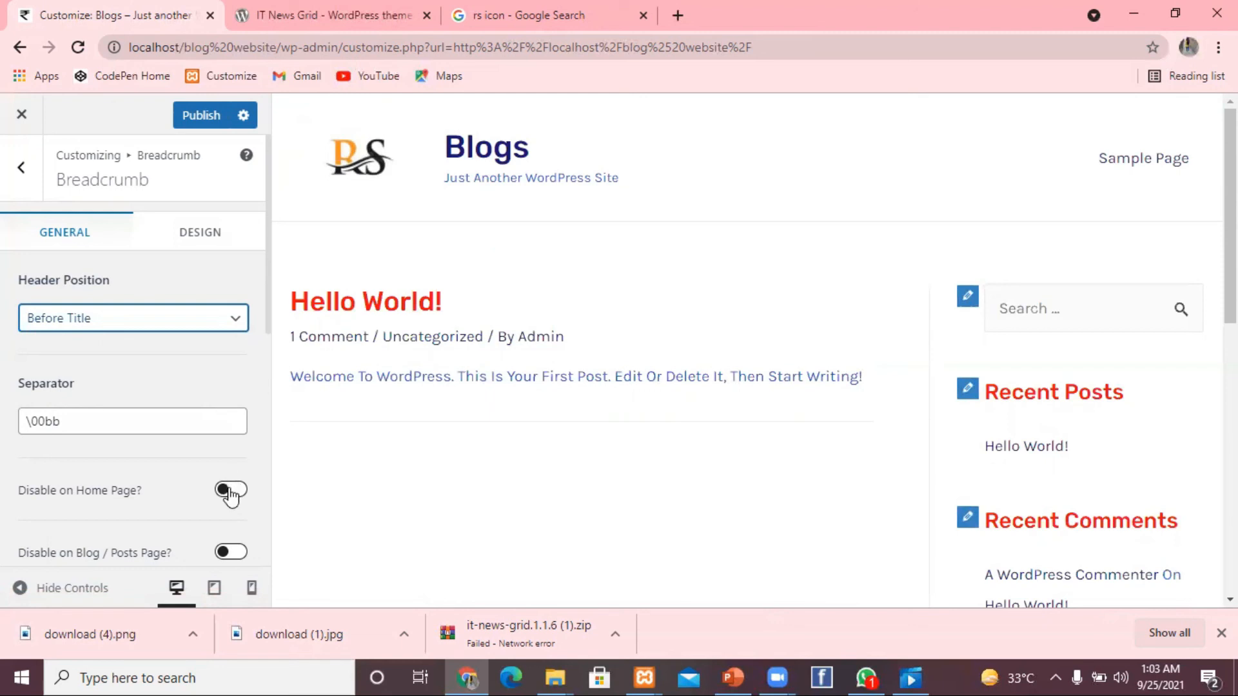
pyautogui.moveTo(265, 308); pyautogui.dragTo(282, 563)
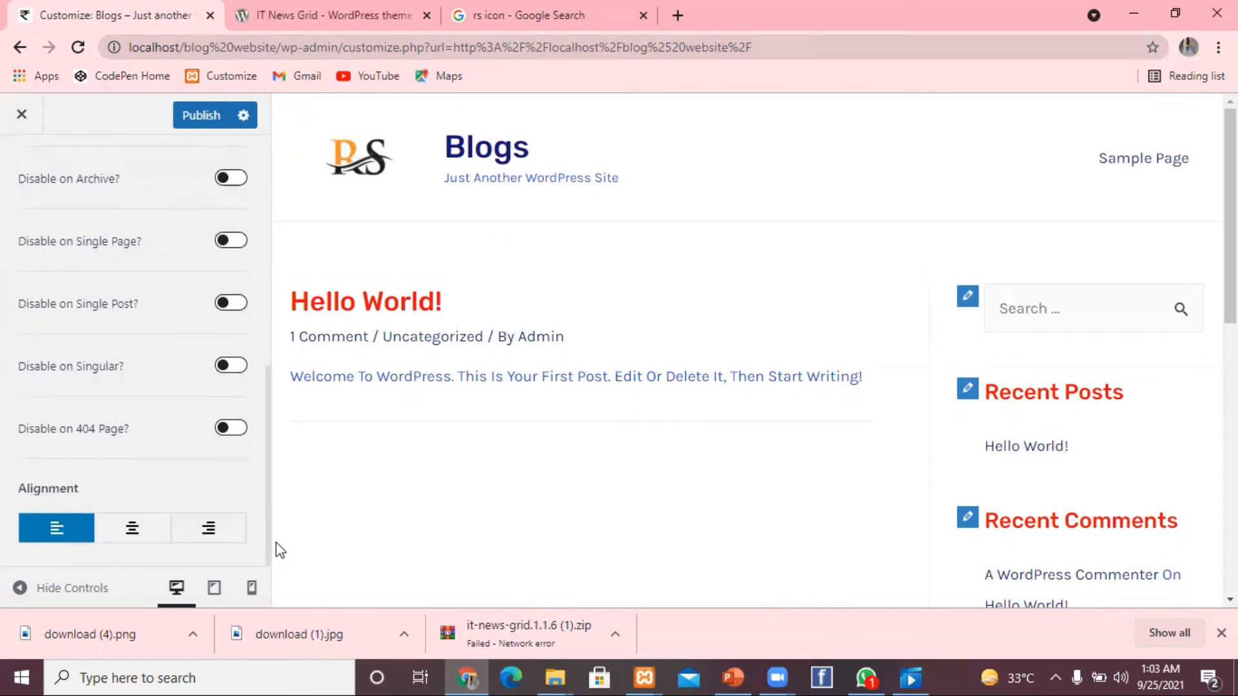
pyautogui.click(134, 534)
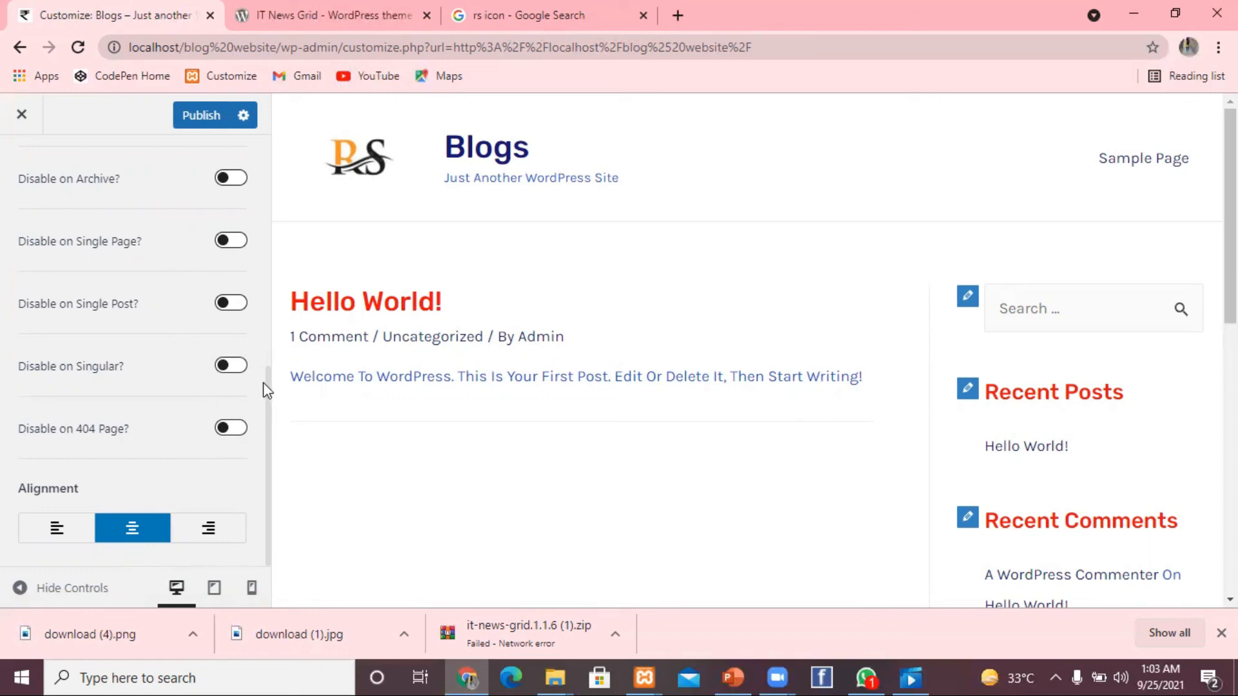
# Publish the breadcrumb changes and return to the main customizer options
pyautogui.scroll(1, 265, 386)
pyautogui.moveTo(266, 374); pyautogui.dragTo(200, 98)
pyautogui.click(202, 124)
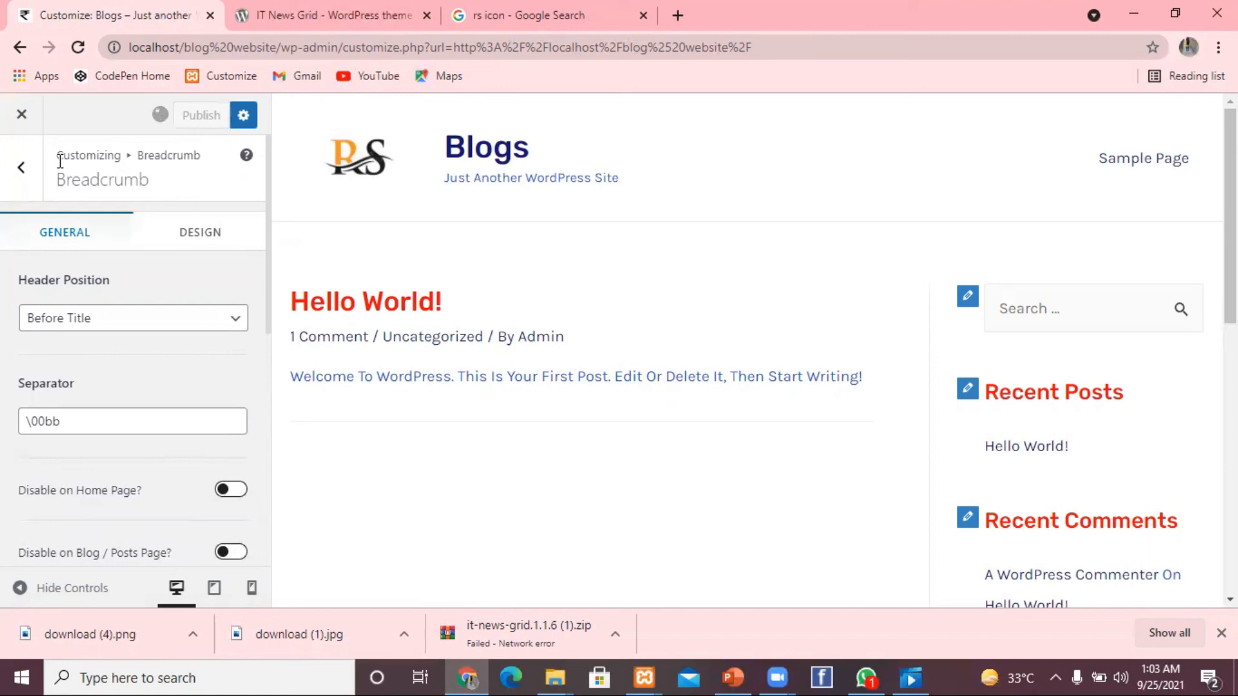
pyautogui.click(18, 171)
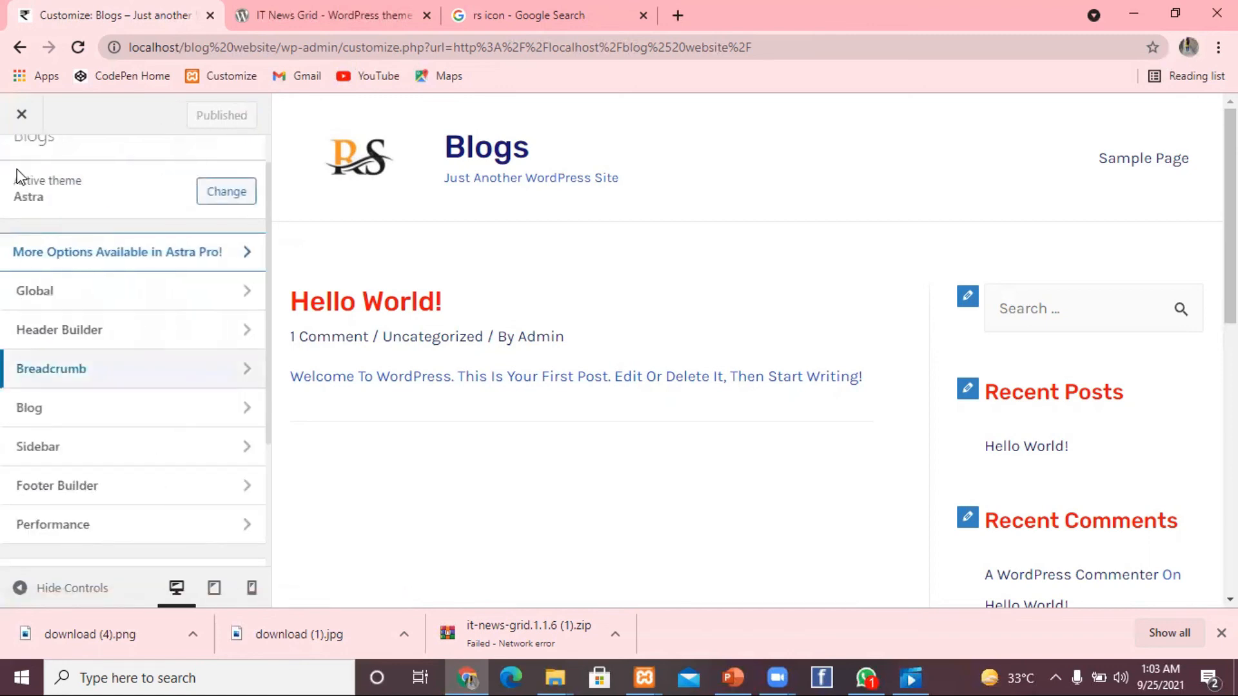
# Review the General and Design settings for the Blog / Archive pages, and return to the main customizer options
pyautogui.click(130, 412)
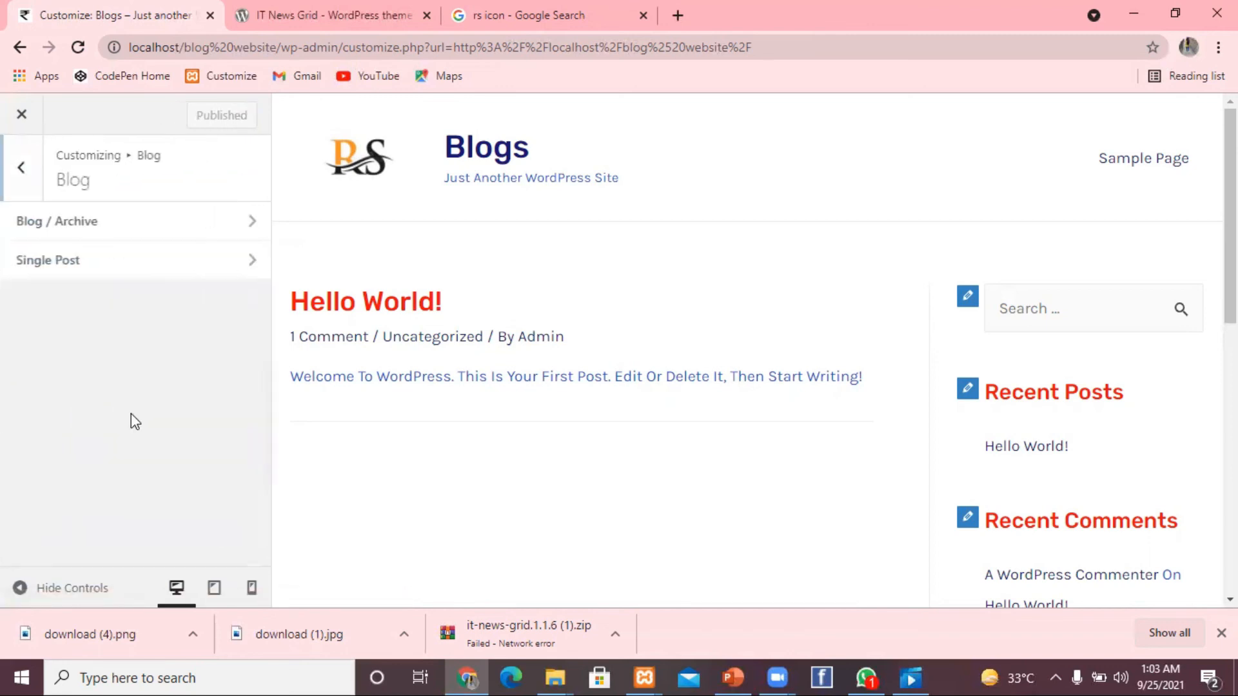
pyautogui.click(133, 223)
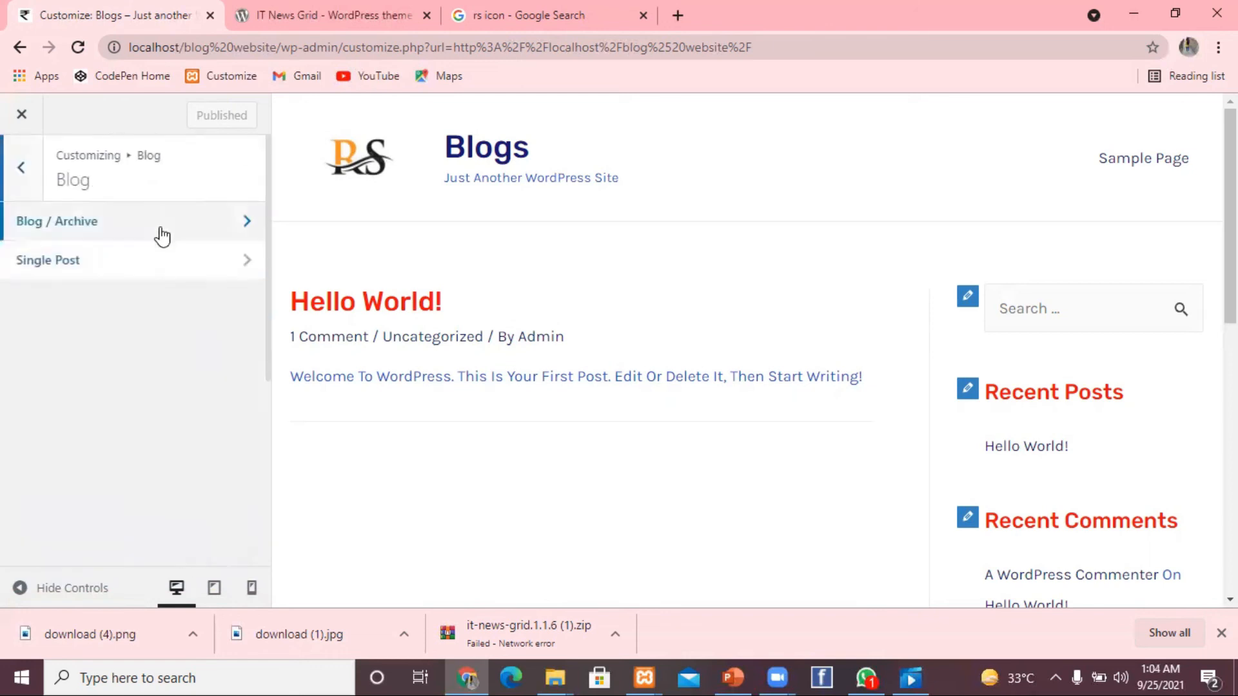
pyautogui.click(157, 235)
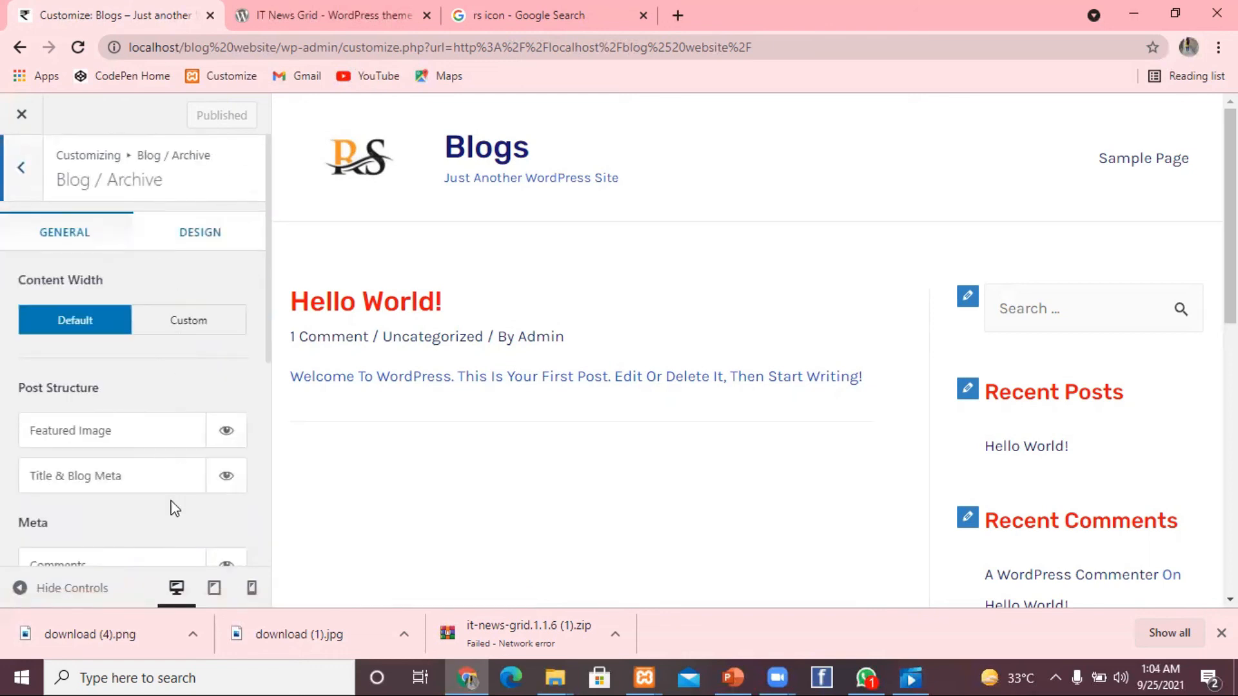
pyautogui.scroll(-1, 271, 337)
pyautogui.moveTo(270, 331); pyautogui.dragTo(247, 267)
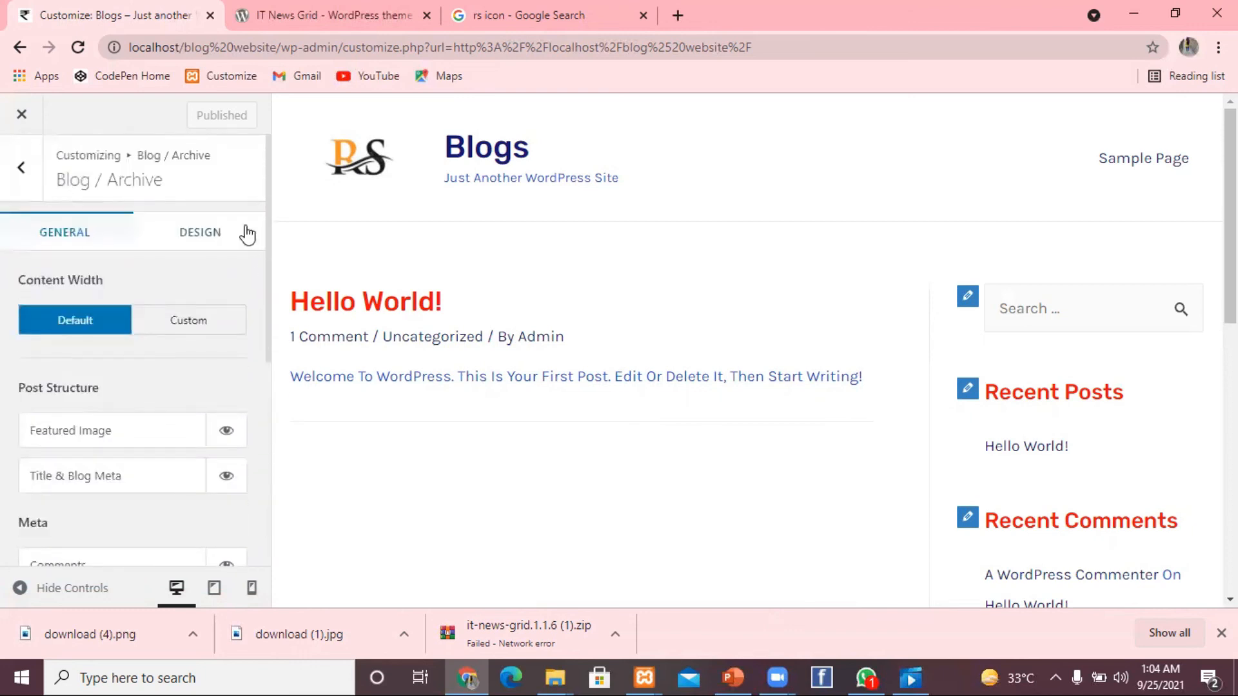
pyautogui.click(215, 235)
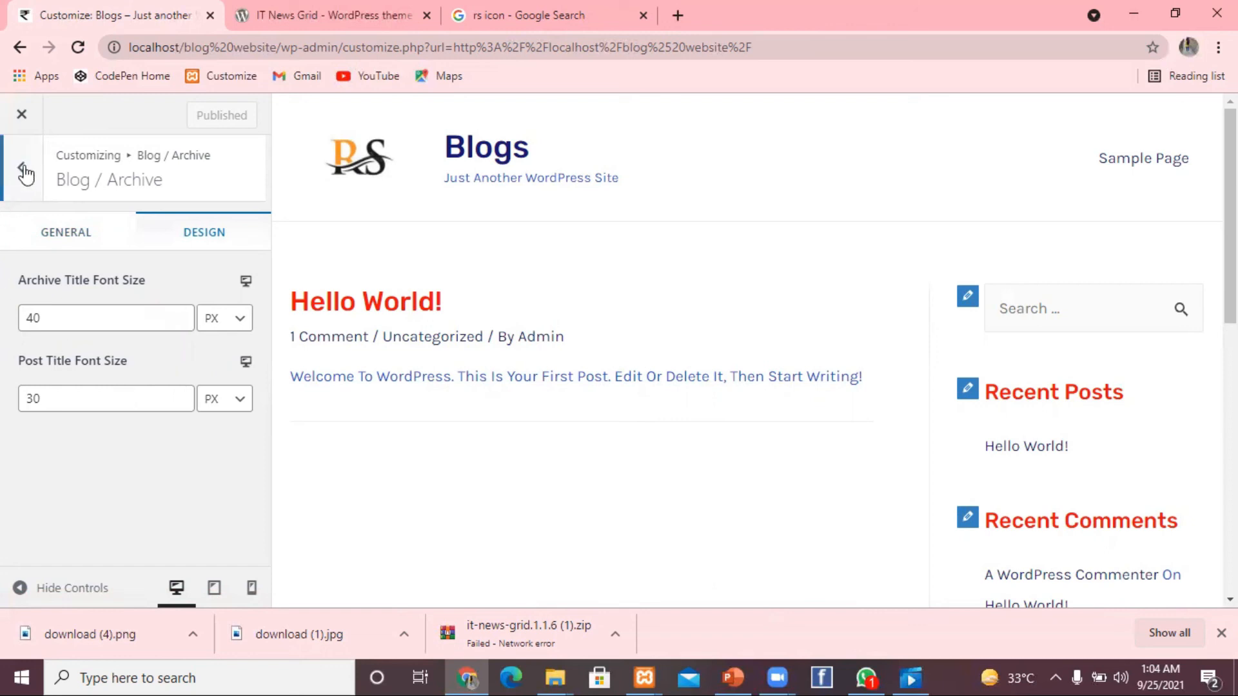
pyautogui.click(23, 171)
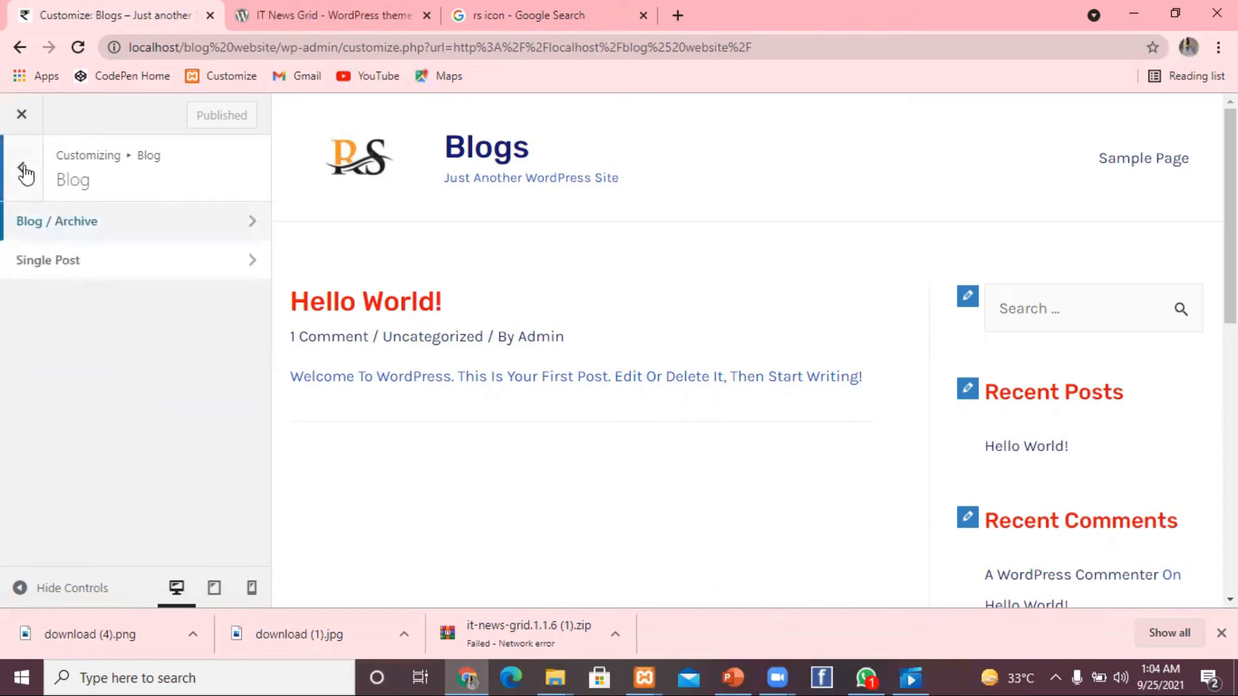
pyautogui.click(25, 171)
# Try Left Sidebar as the sidebar's Default Layout, set it to No Sidebar, and leave the Pages layout on Default
pyautogui.click(71, 446)
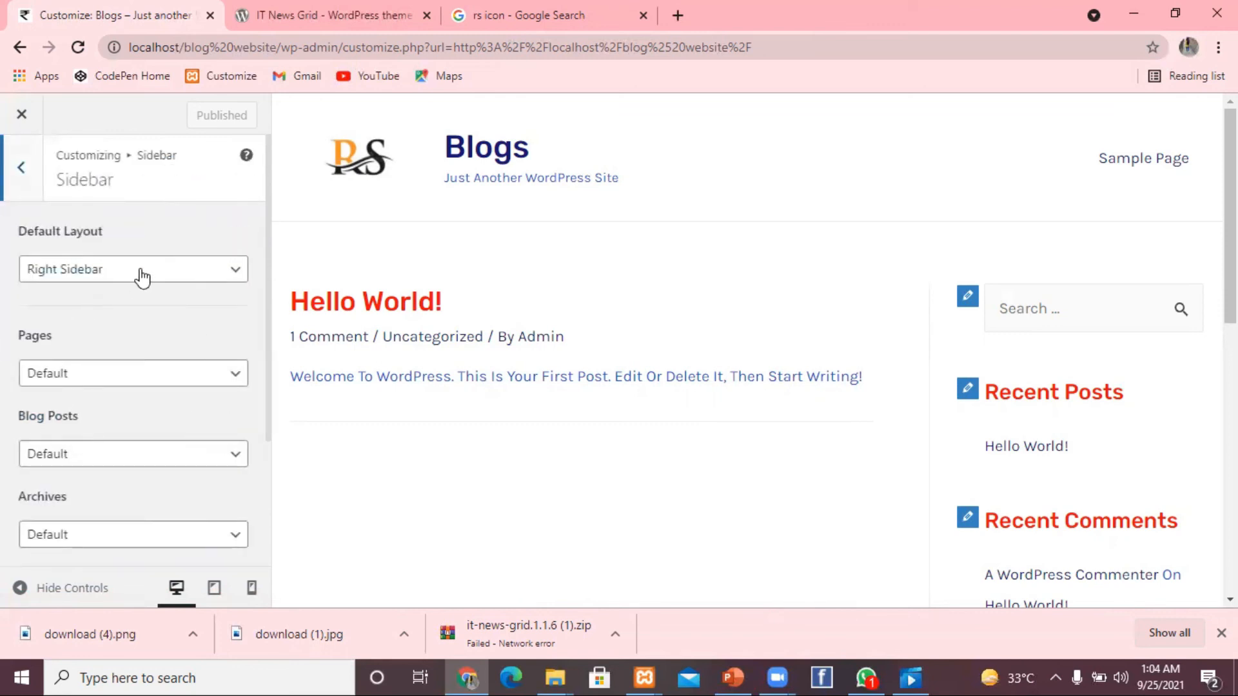
pyautogui.click(235, 277)
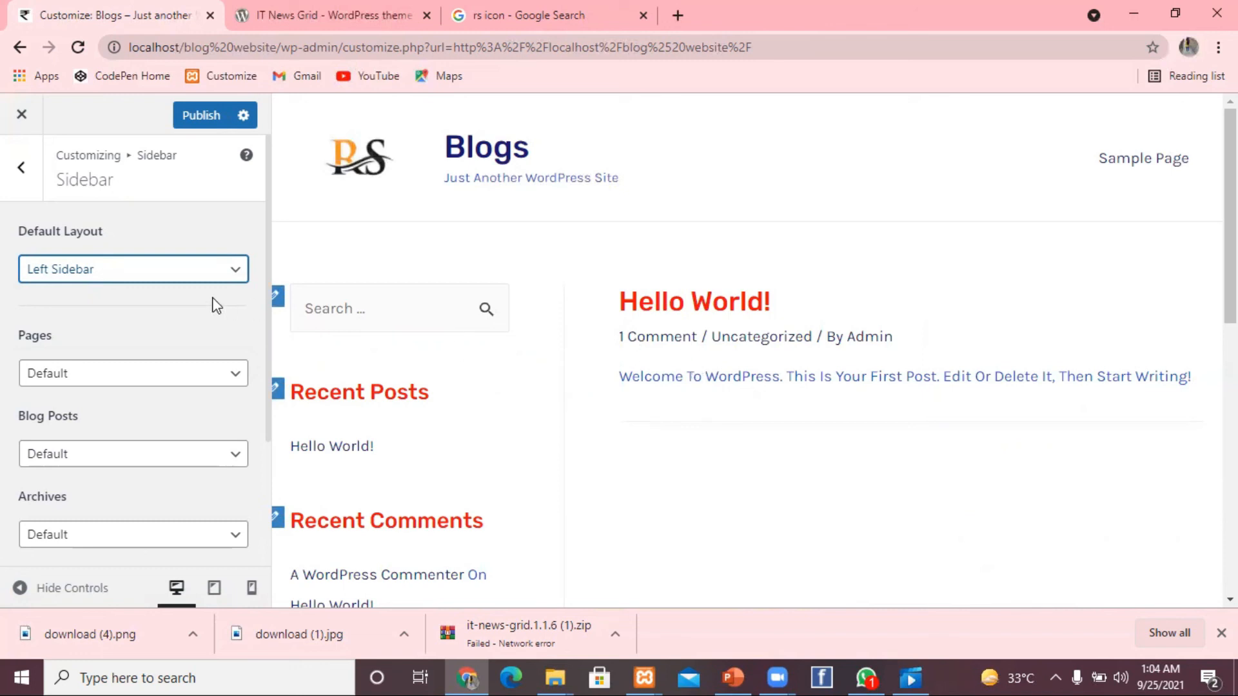
pyautogui.click(236, 273)
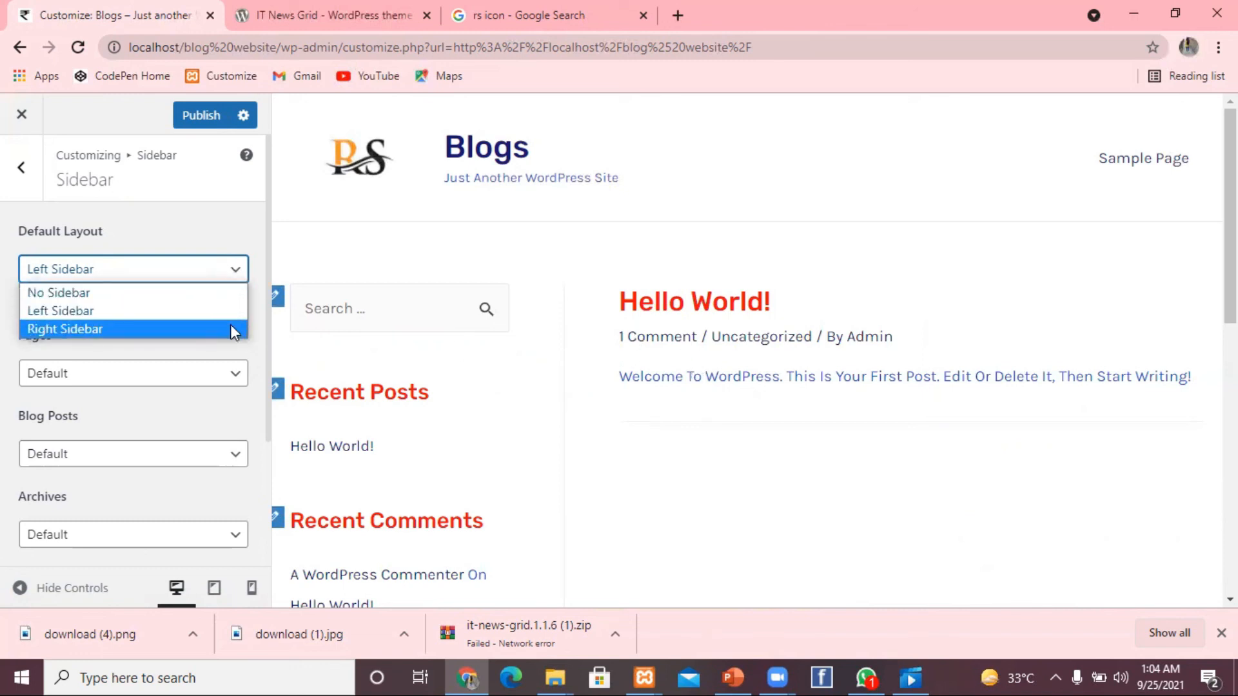
pyautogui.click(218, 285)
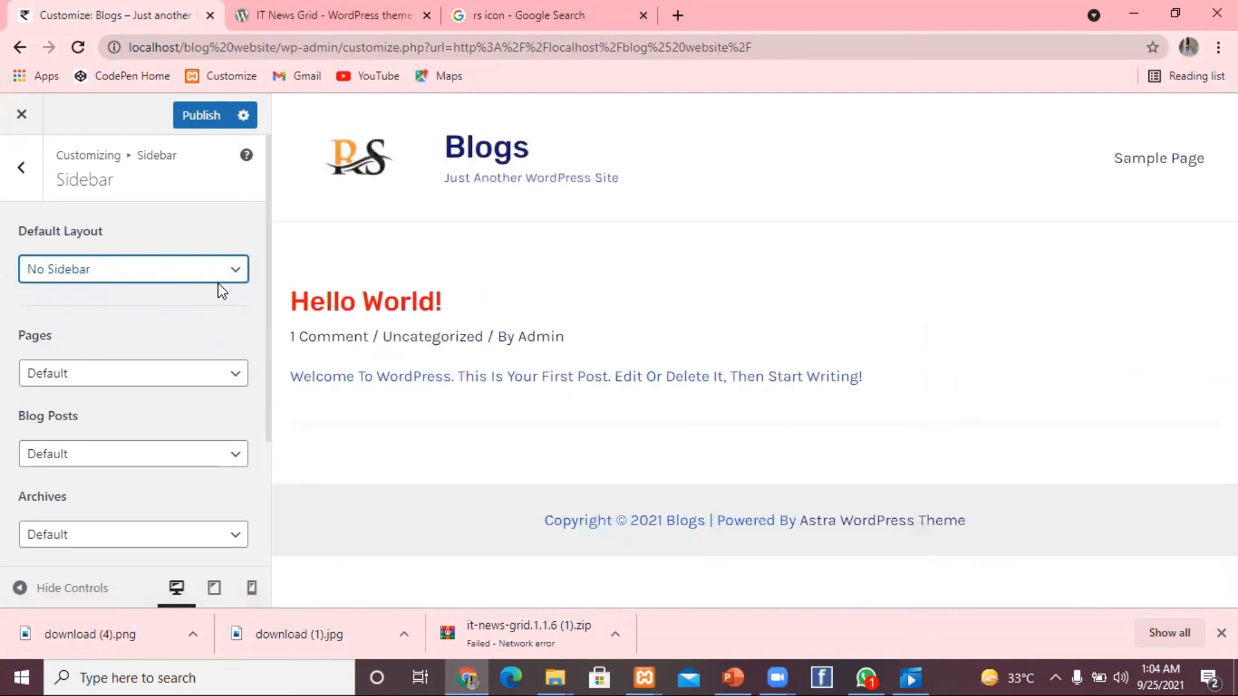
pyautogui.click(232, 380)
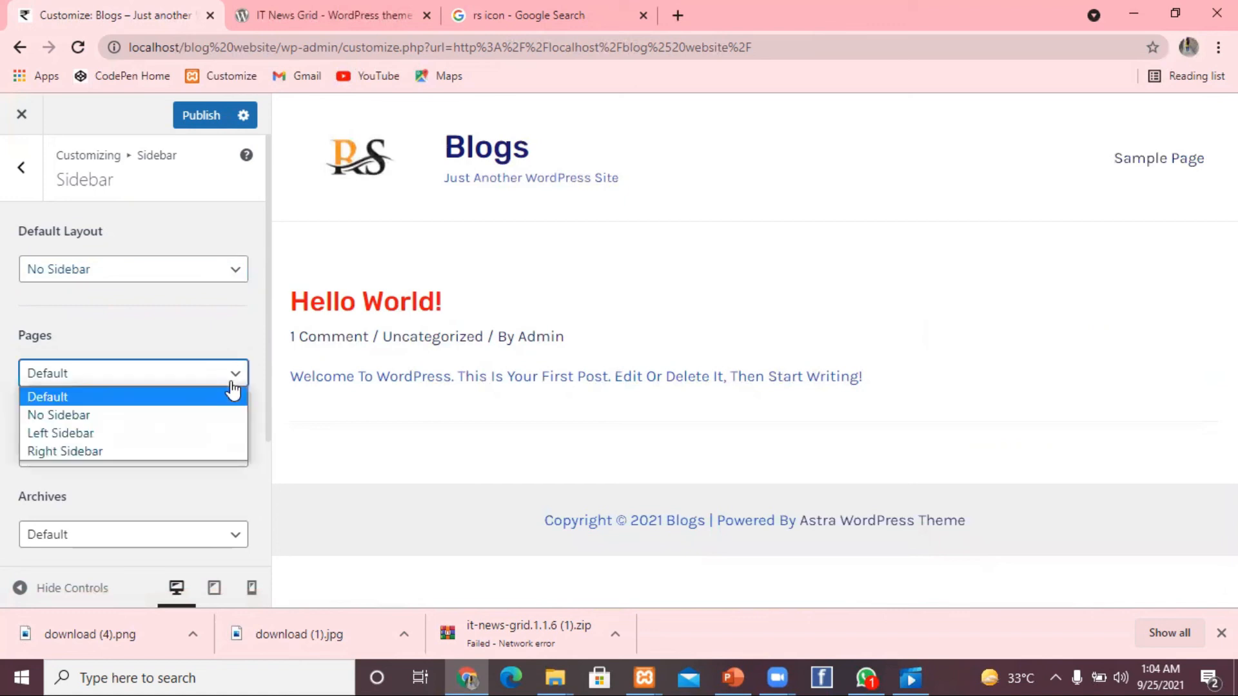
pyautogui.click(232, 387)
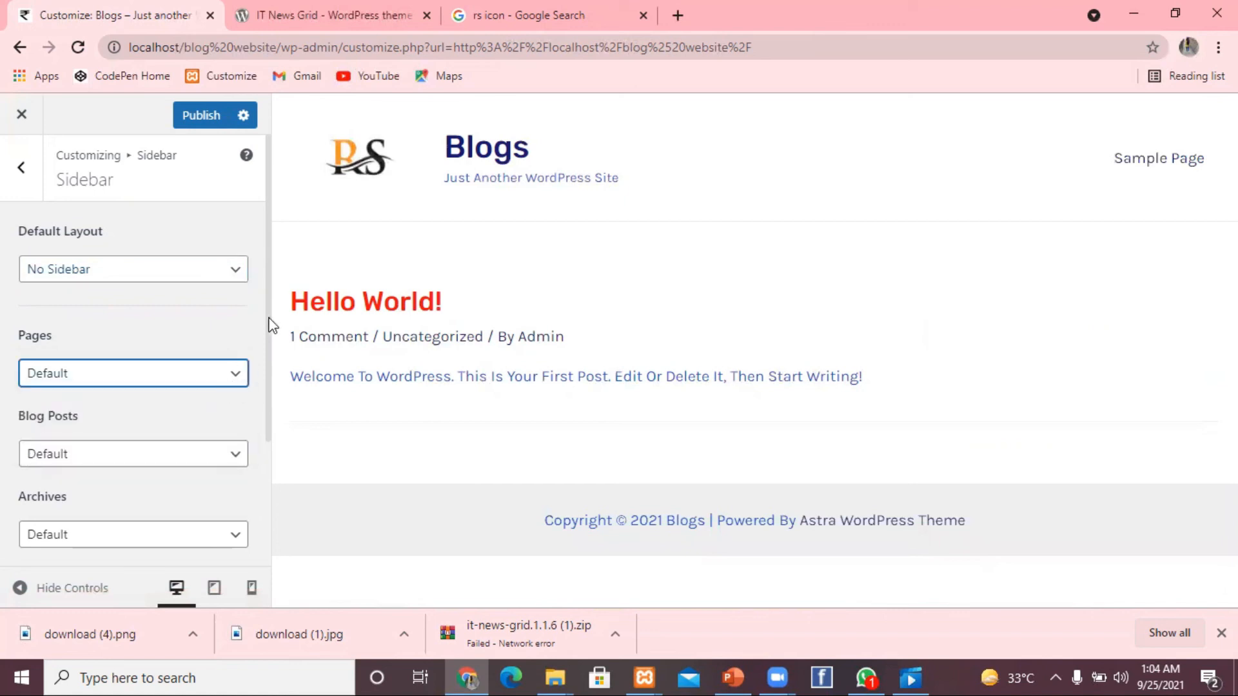
# Publish the sidebar layout change and return to the main customizer options
pyautogui.scroll(-1, 269, 361)
pyautogui.moveTo(269, 379); pyautogui.dragTo(278, 298)
pyautogui.click(205, 113)
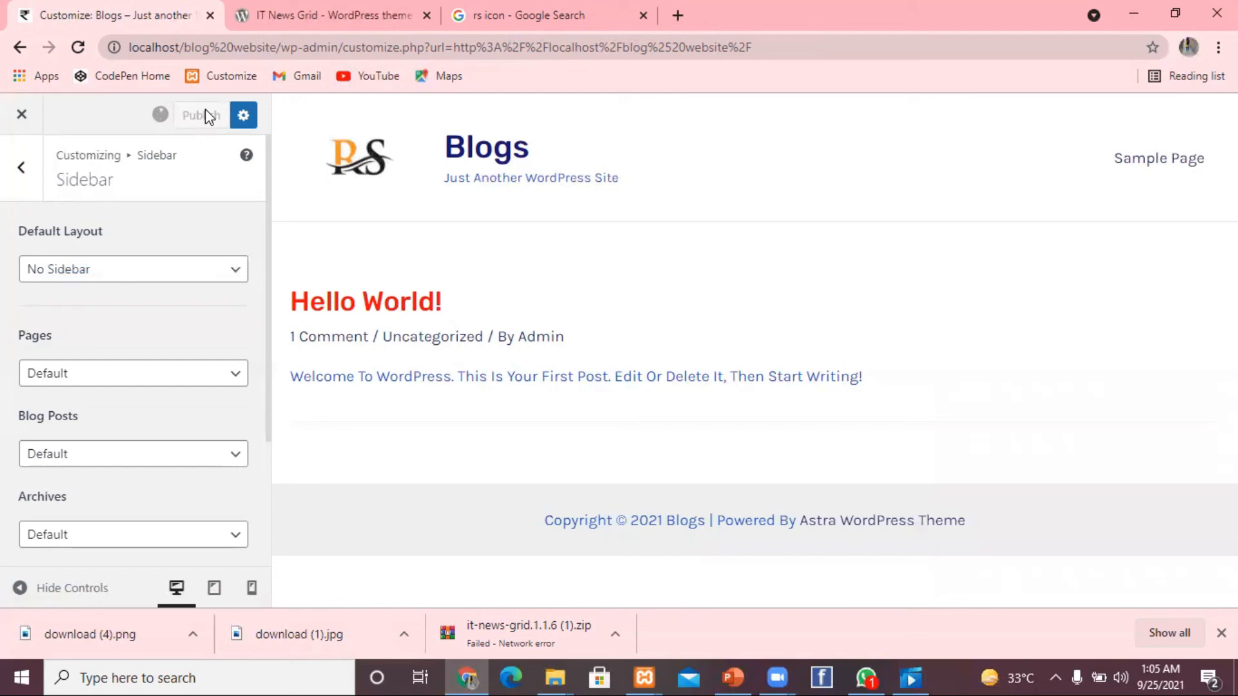
pyautogui.click(18, 168)
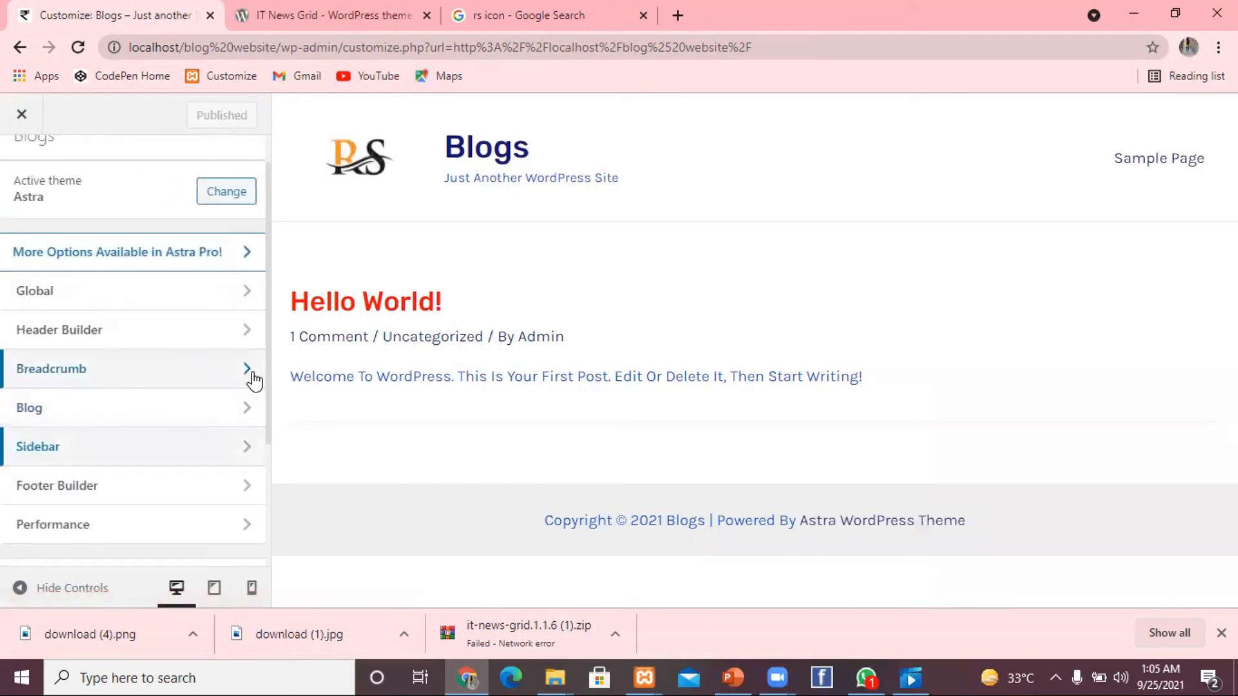
# Examine the Footer Builder's General elements and its Design settings for background, padding and margin
pyautogui.moveTo(265, 385); pyautogui.dragTo(265, 441)
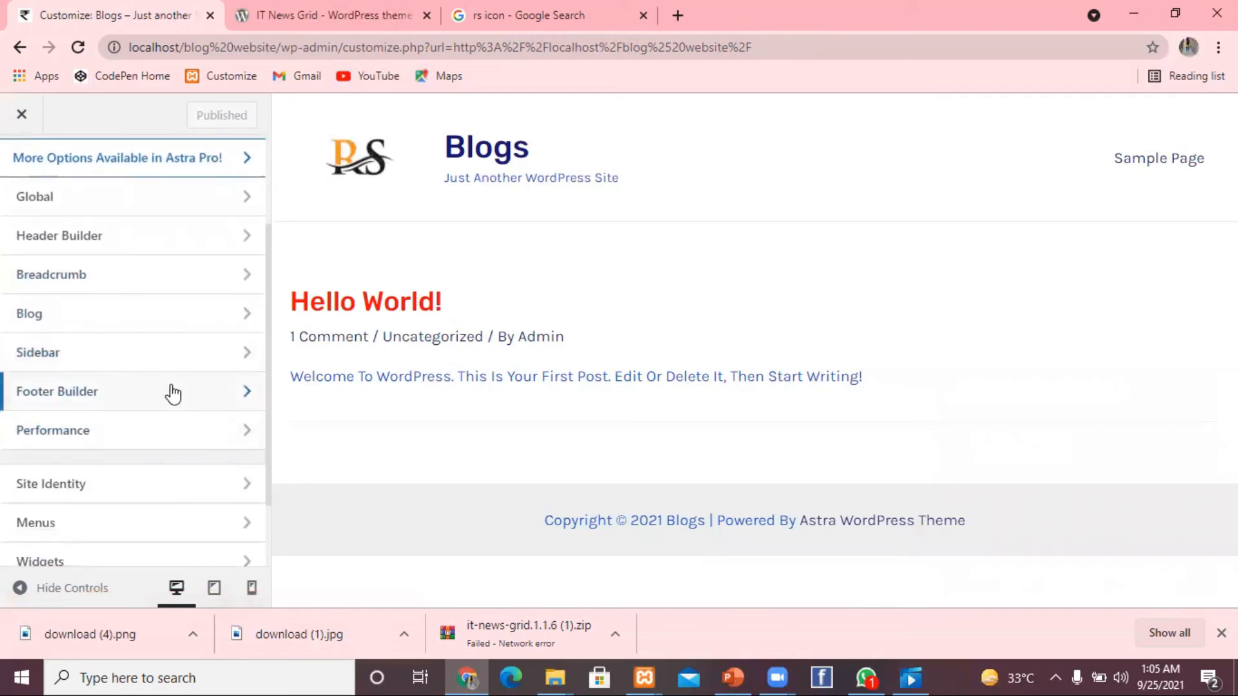
pyautogui.click(173, 393)
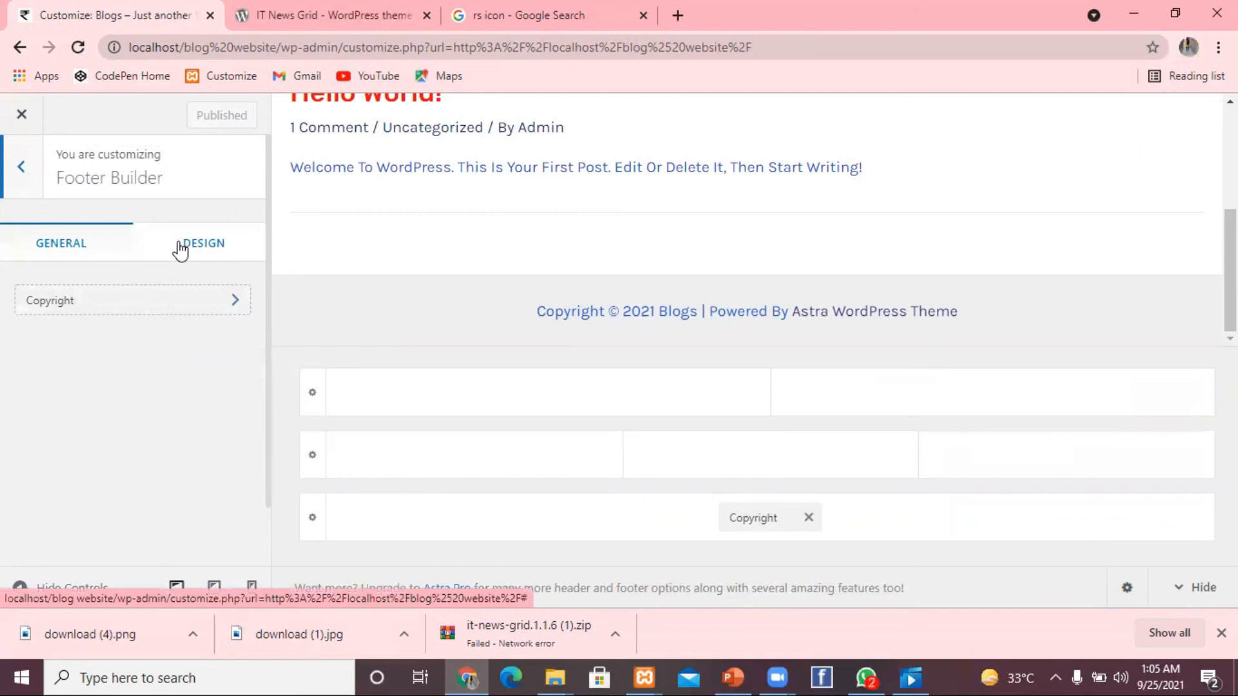
pyautogui.click(202, 247)
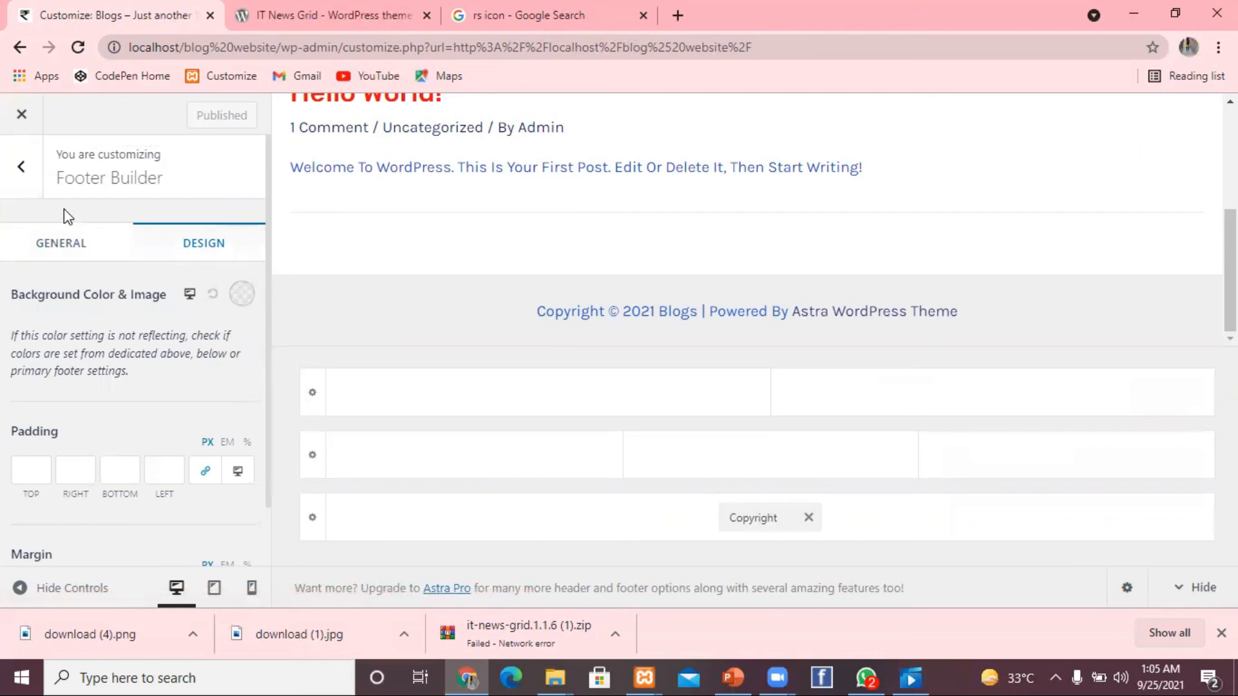
pyautogui.click(22, 169)
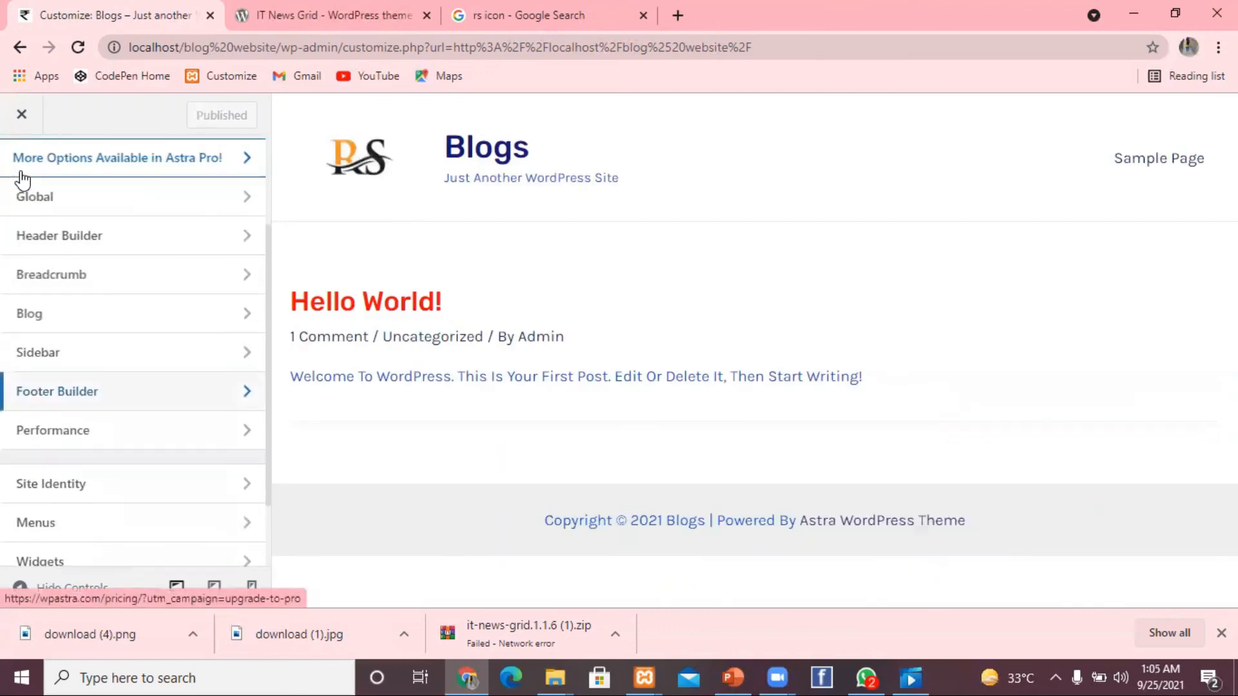
pyautogui.click(127, 393)
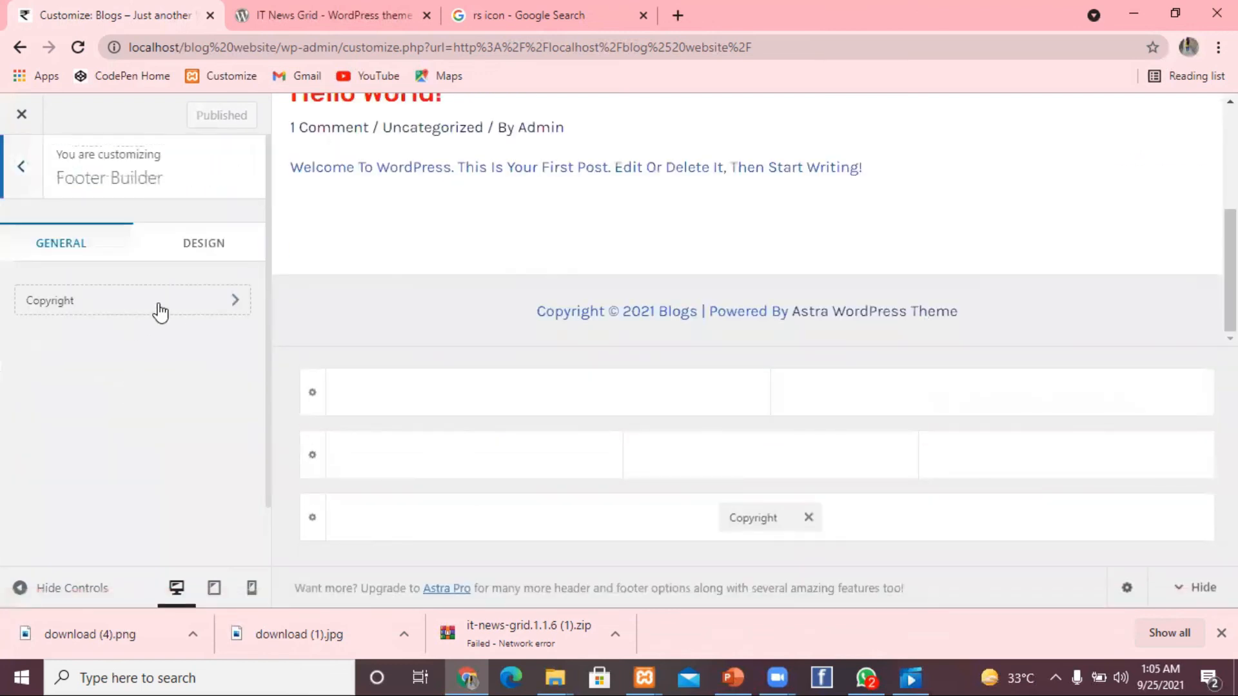
pyautogui.click(201, 258)
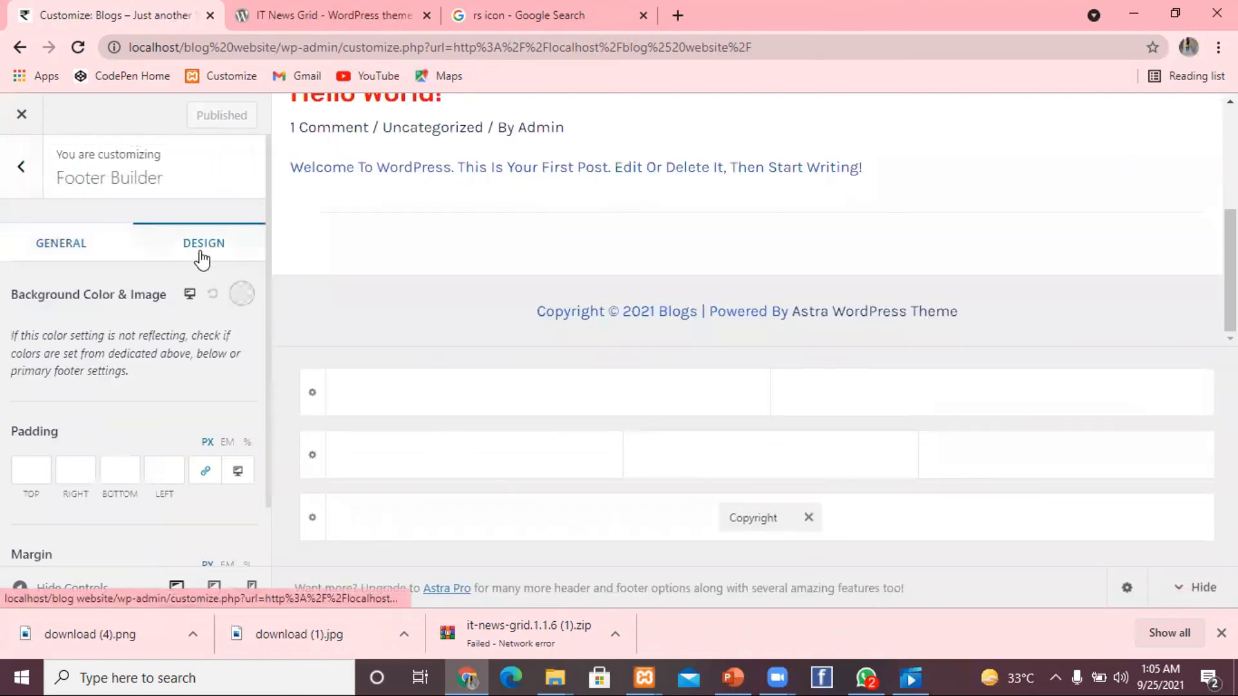
# Set the Footer Builder's background colour to red, publish the change and return to the main customizer options
pyautogui.click(250, 302)
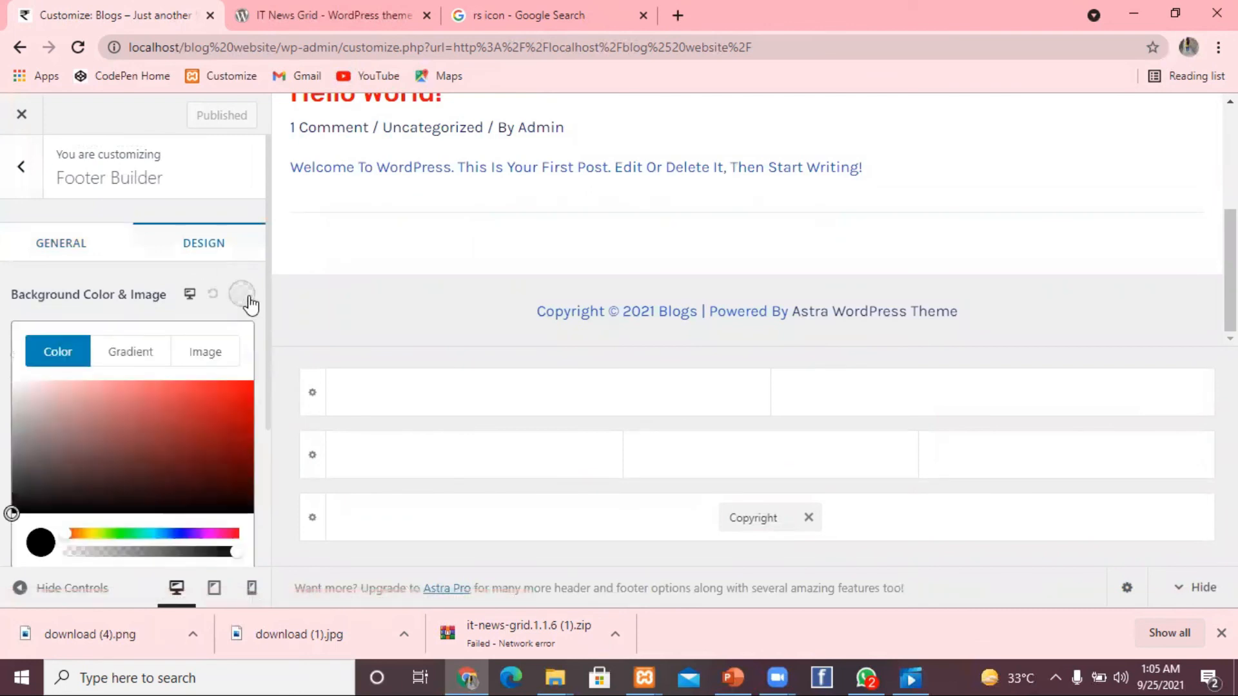
pyautogui.click(192, 421)
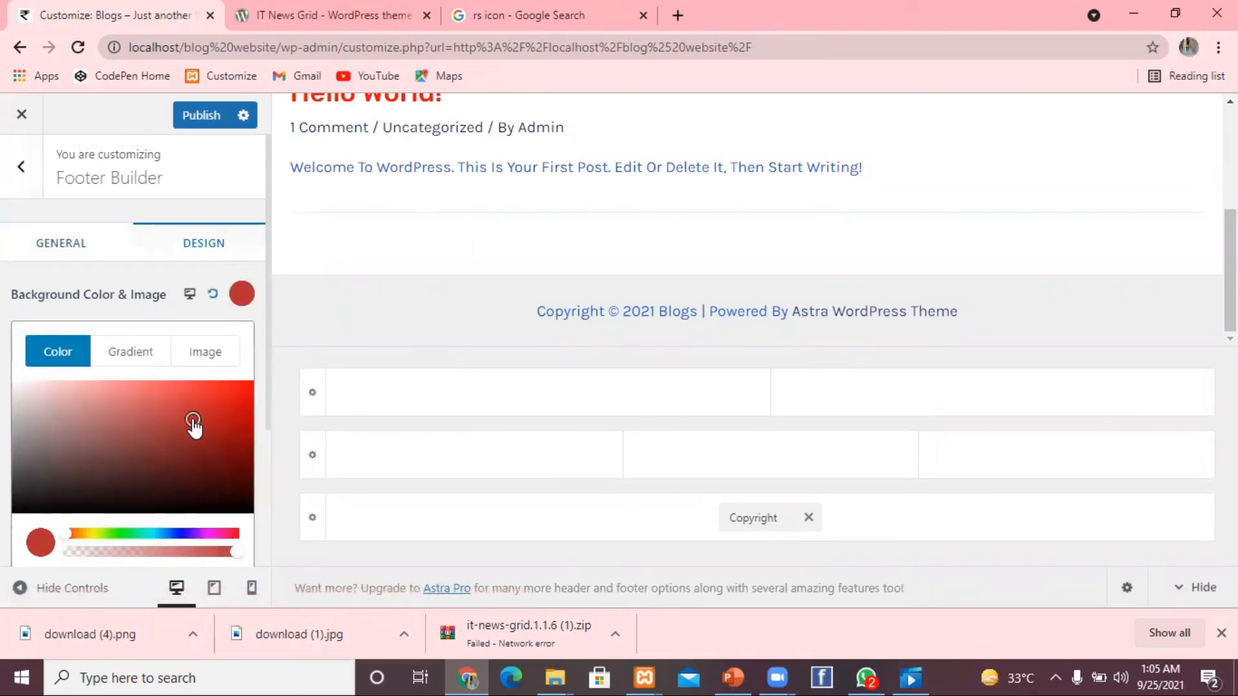
pyautogui.click(219, 410)
pyautogui.scroll(-1, 269, 522)
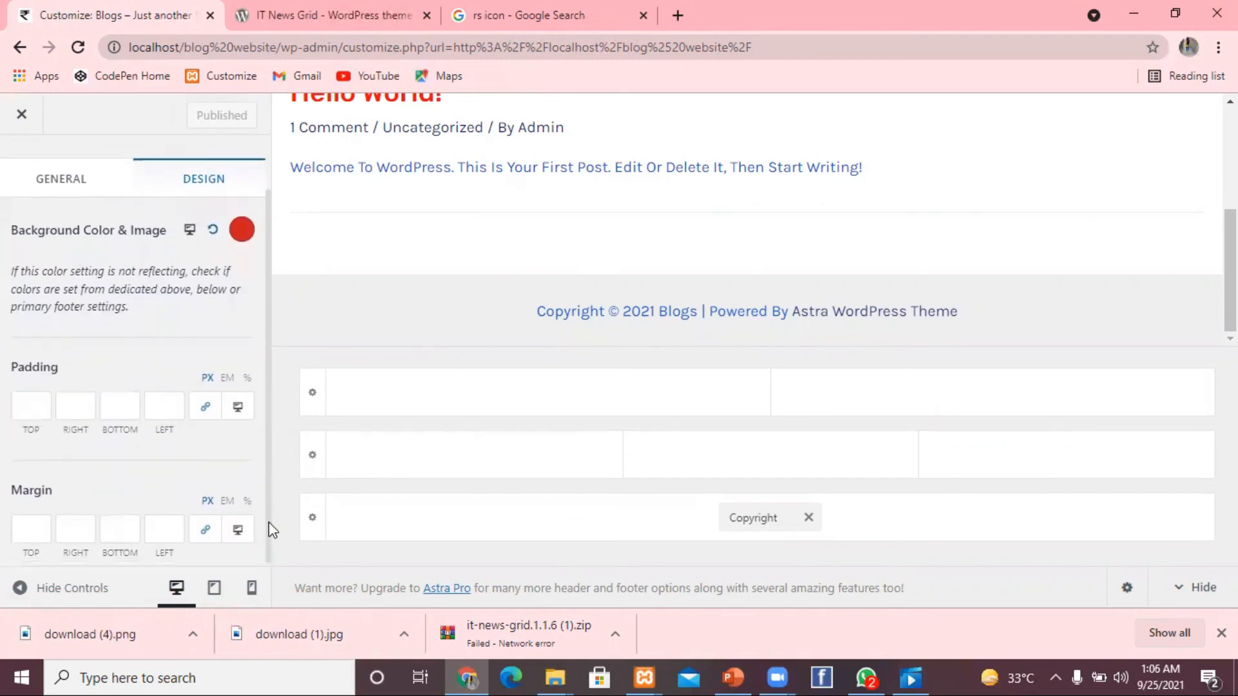
pyautogui.scroll(2, 269, 510)
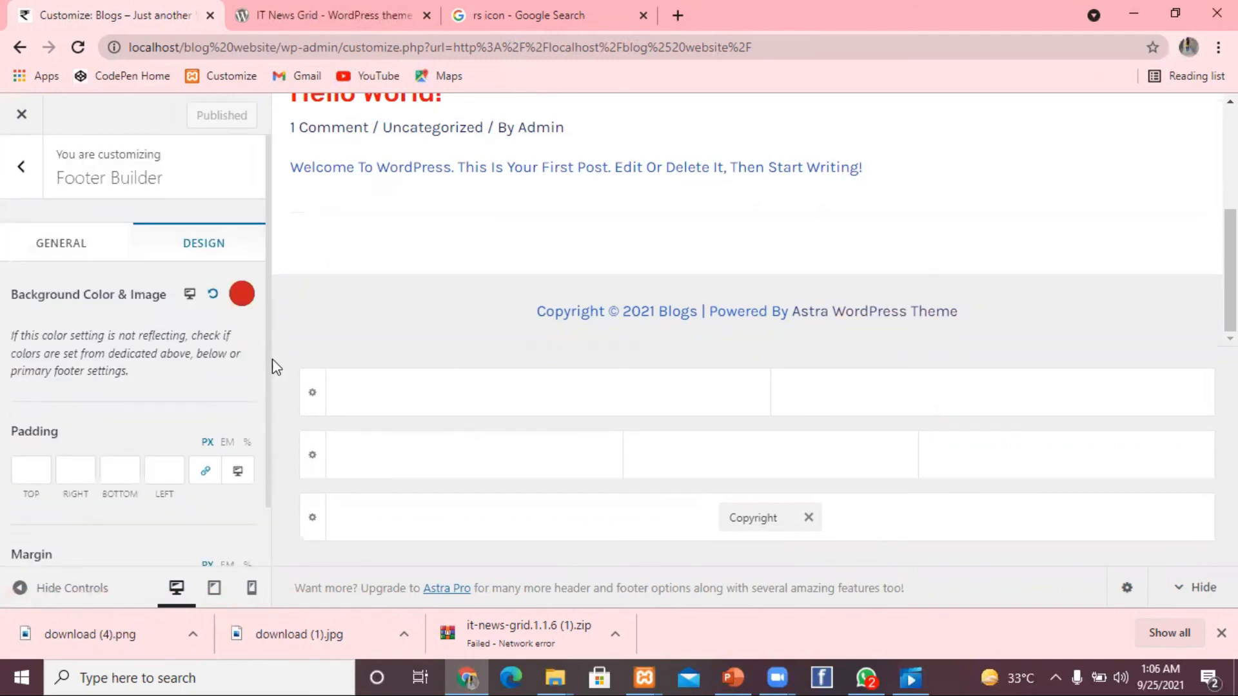
pyautogui.click(7, 181)
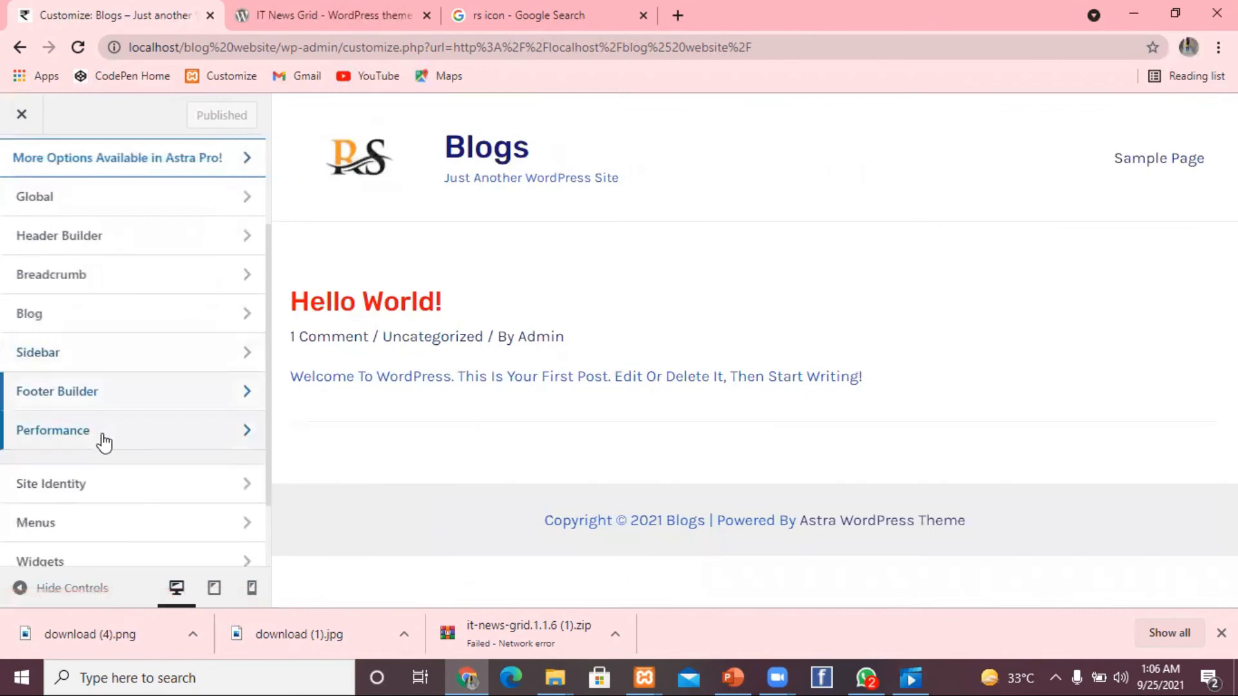
# Try the Load Google Fonts Locally option in the Performance settings, switch it off again and return to the main customizer options
pyautogui.click(103, 436)
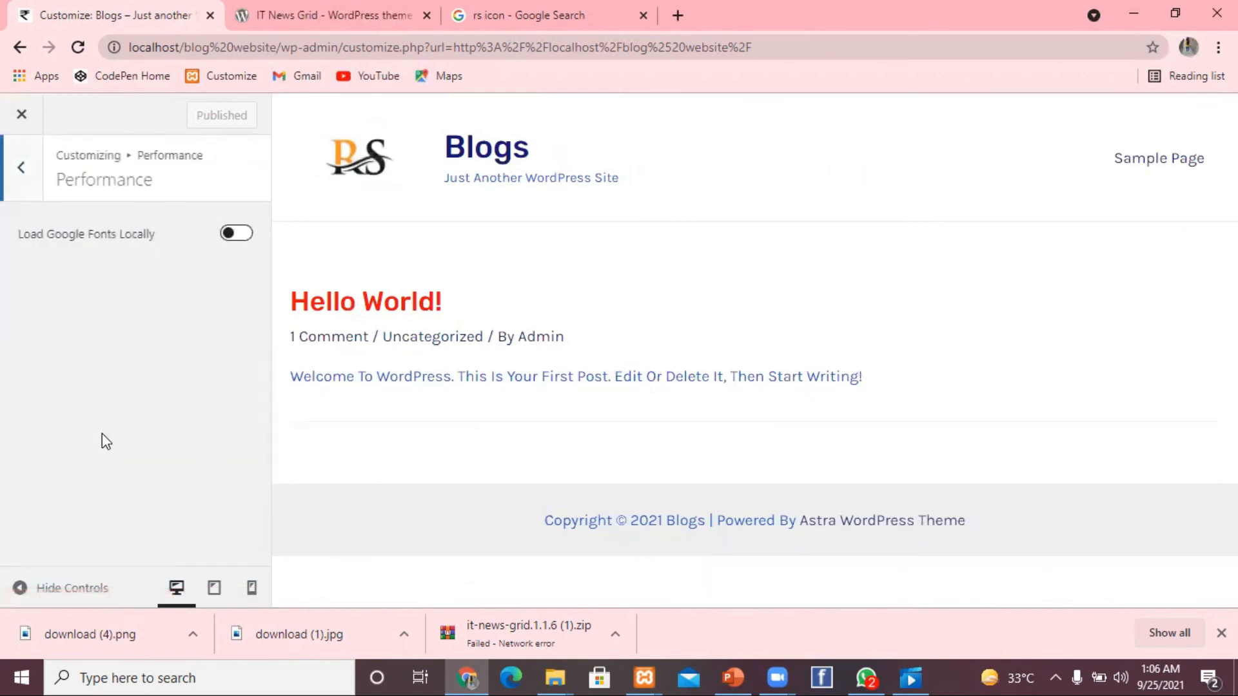
pyautogui.click(231, 243)
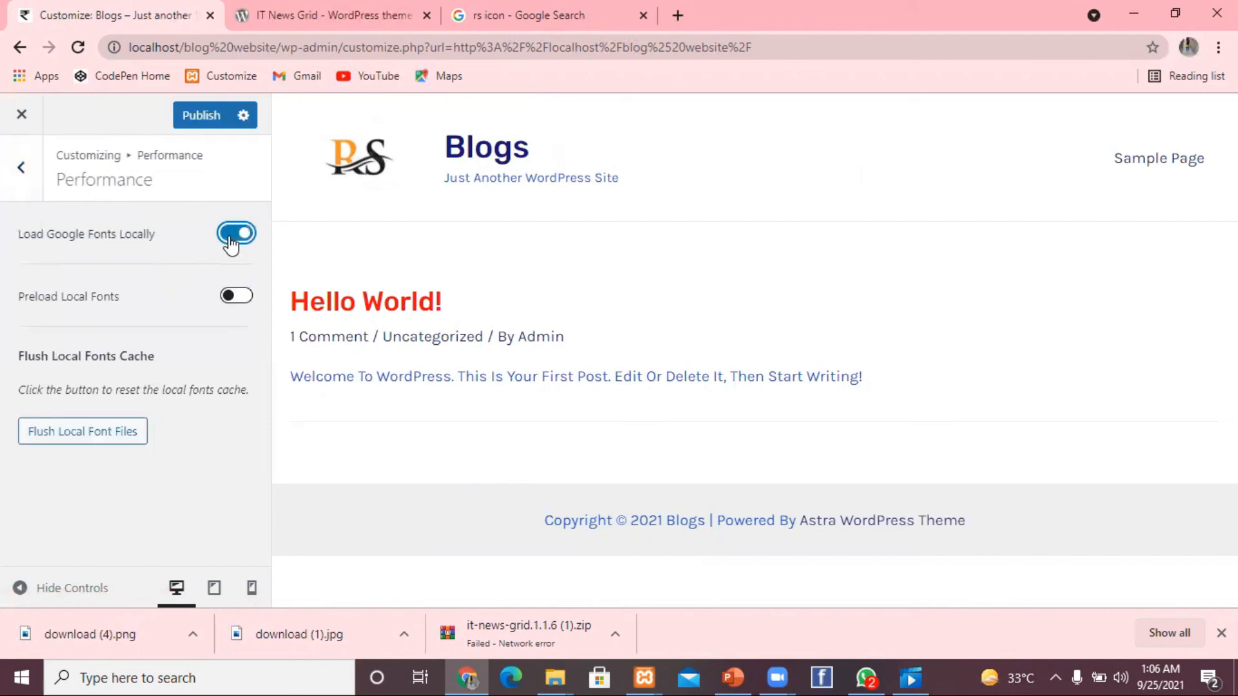
pyautogui.click(231, 243)
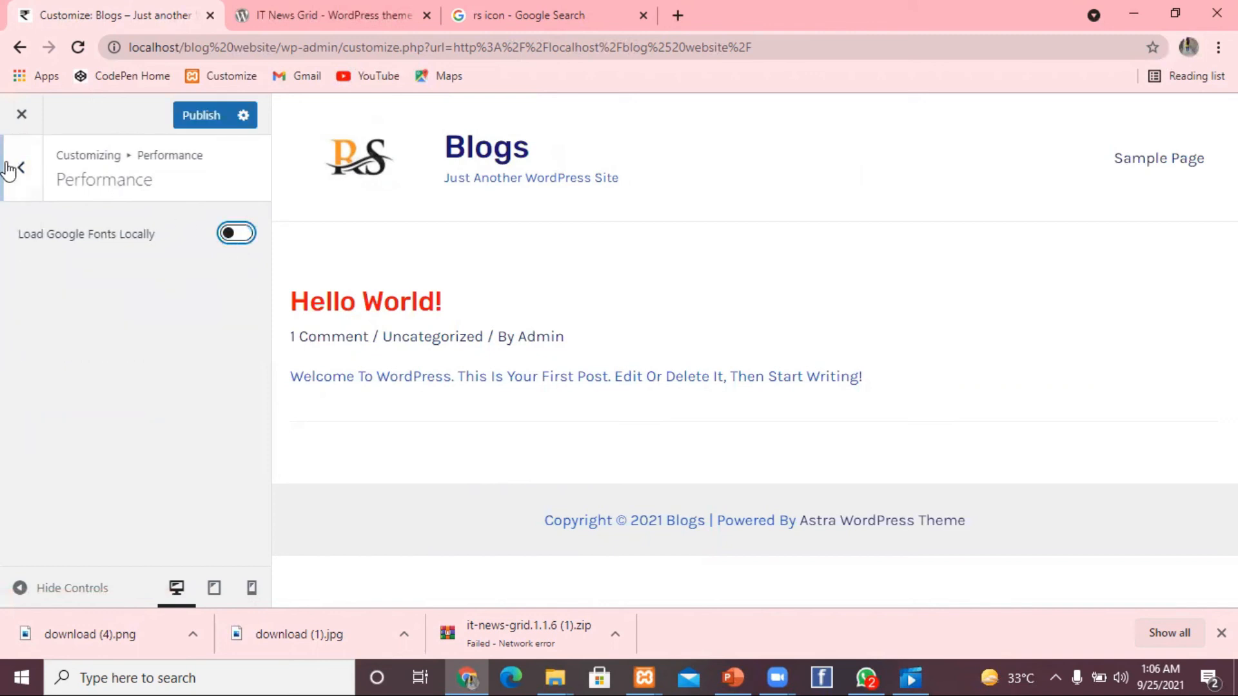
pyautogui.click(21, 169)
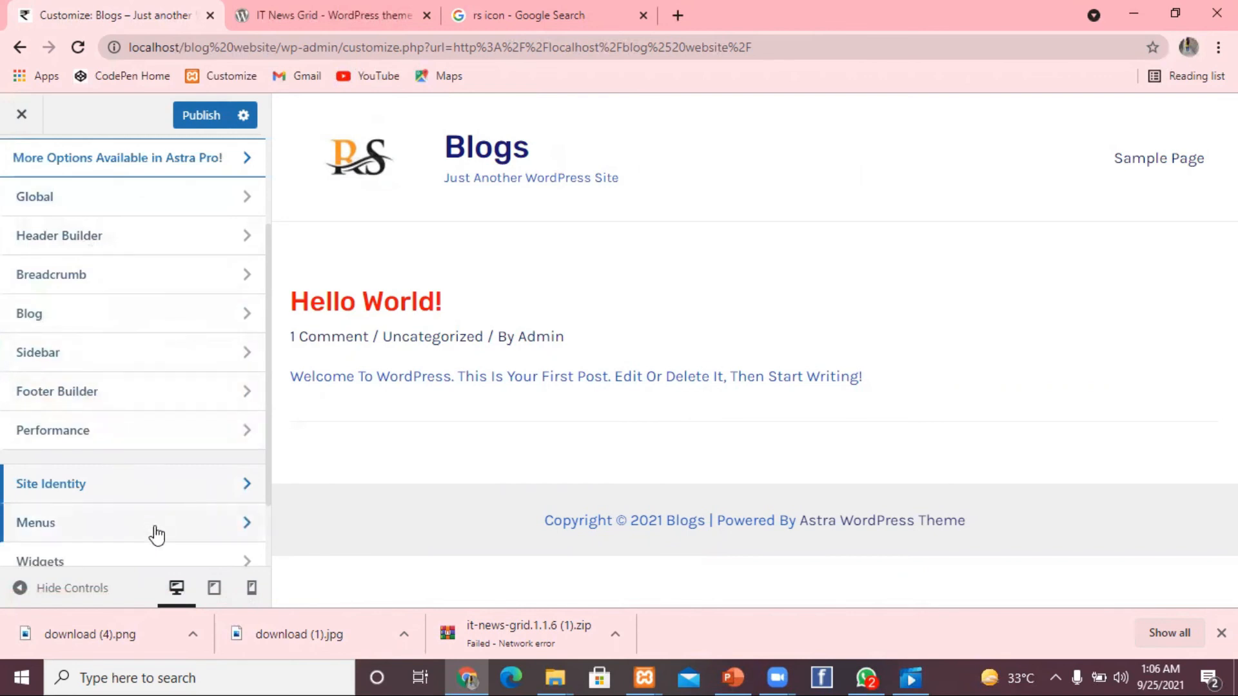
# Make the homepage display a static page with Sample Page as the Homepage, publish it and return to the main customizer options
pyautogui.moveTo(265, 490); pyautogui.dragTo(276, 583)
pyautogui.click(226, 506)
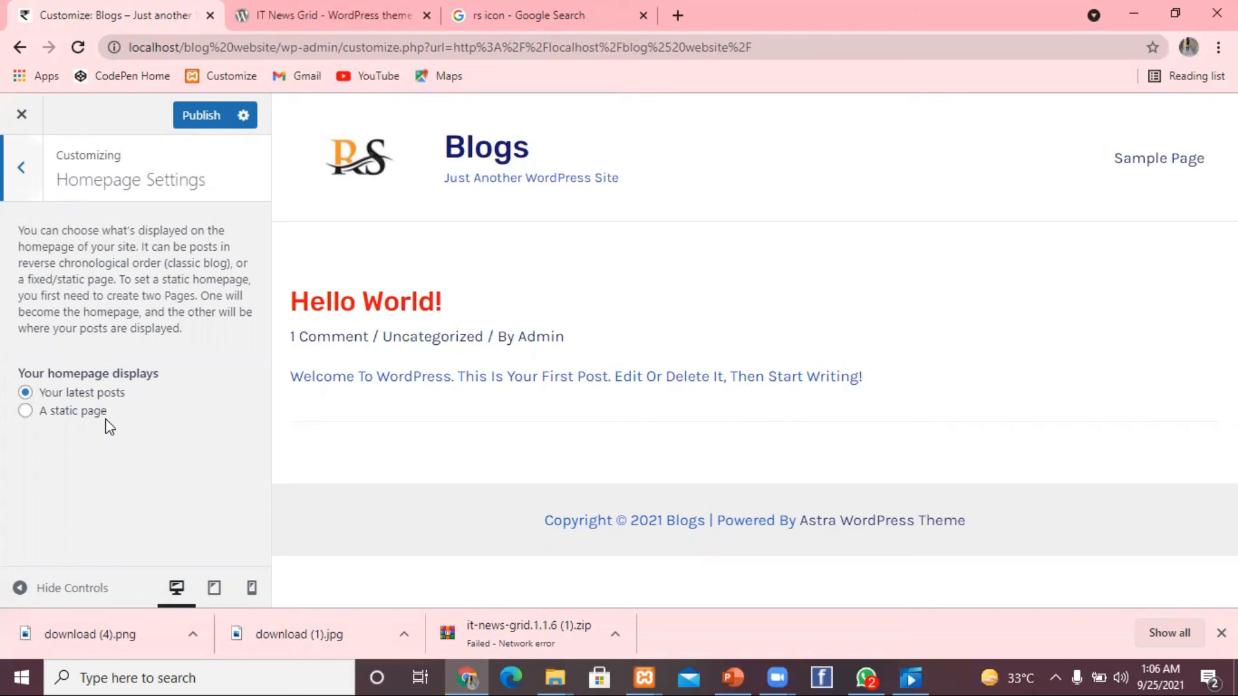
pyautogui.click(26, 410)
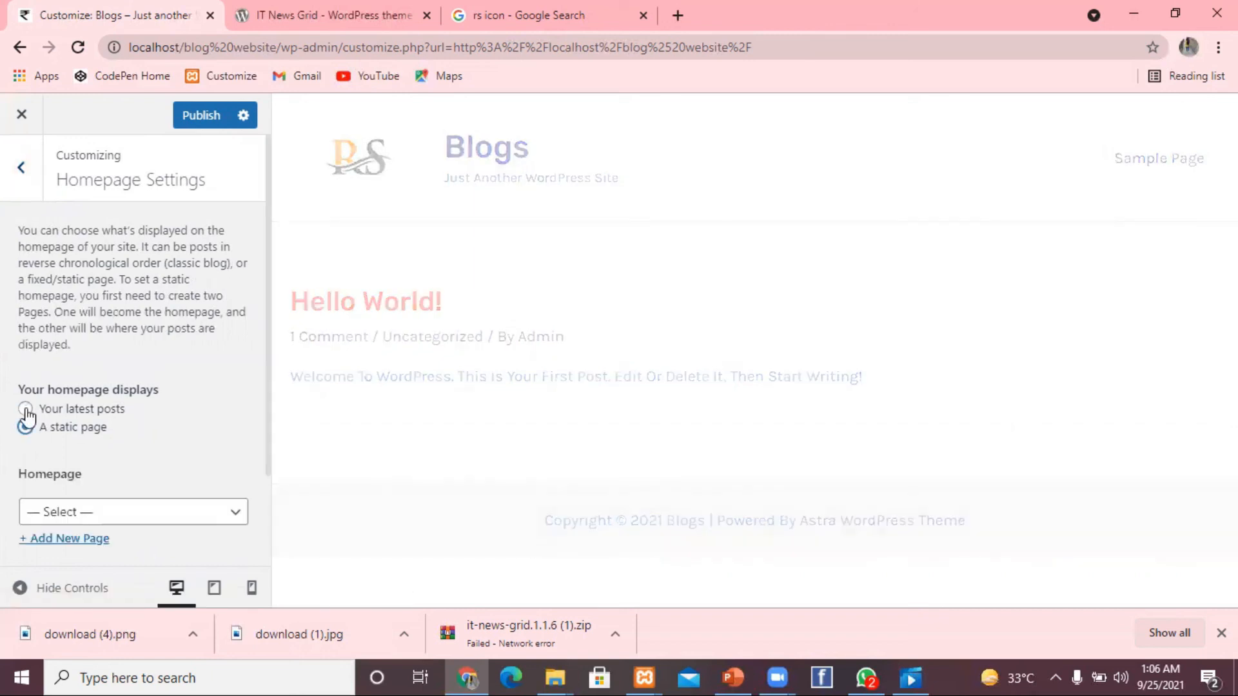
pyautogui.click(234, 520)
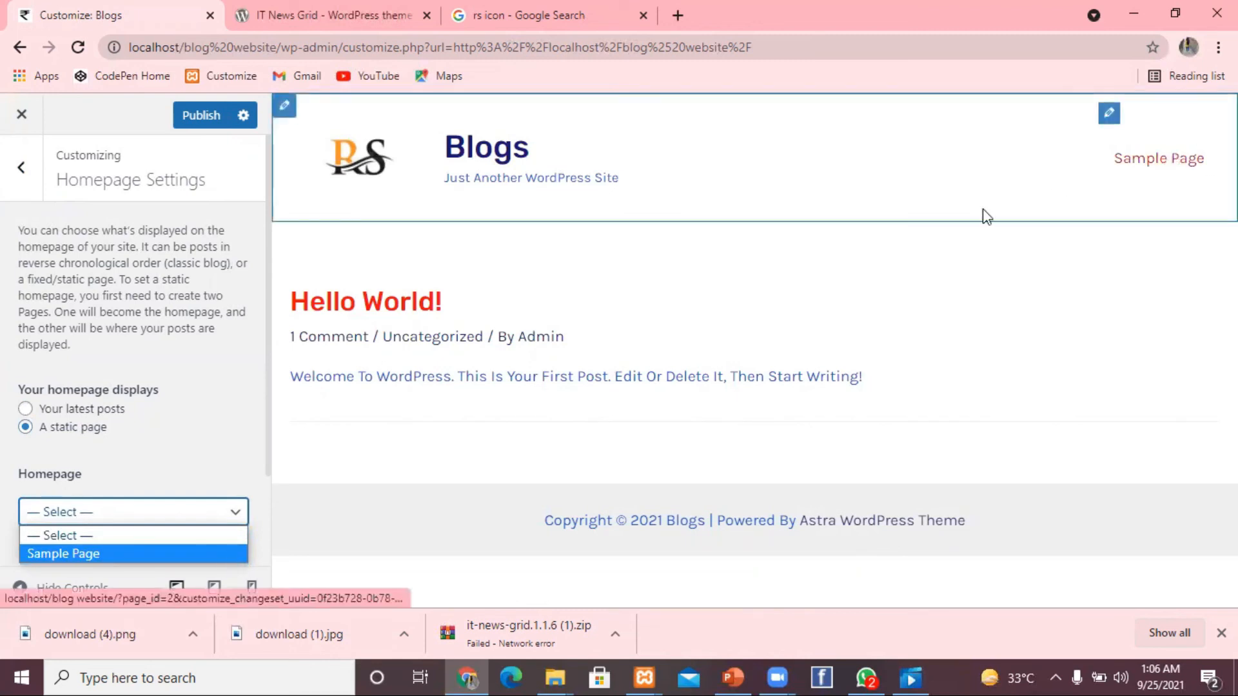
pyautogui.click(233, 556)
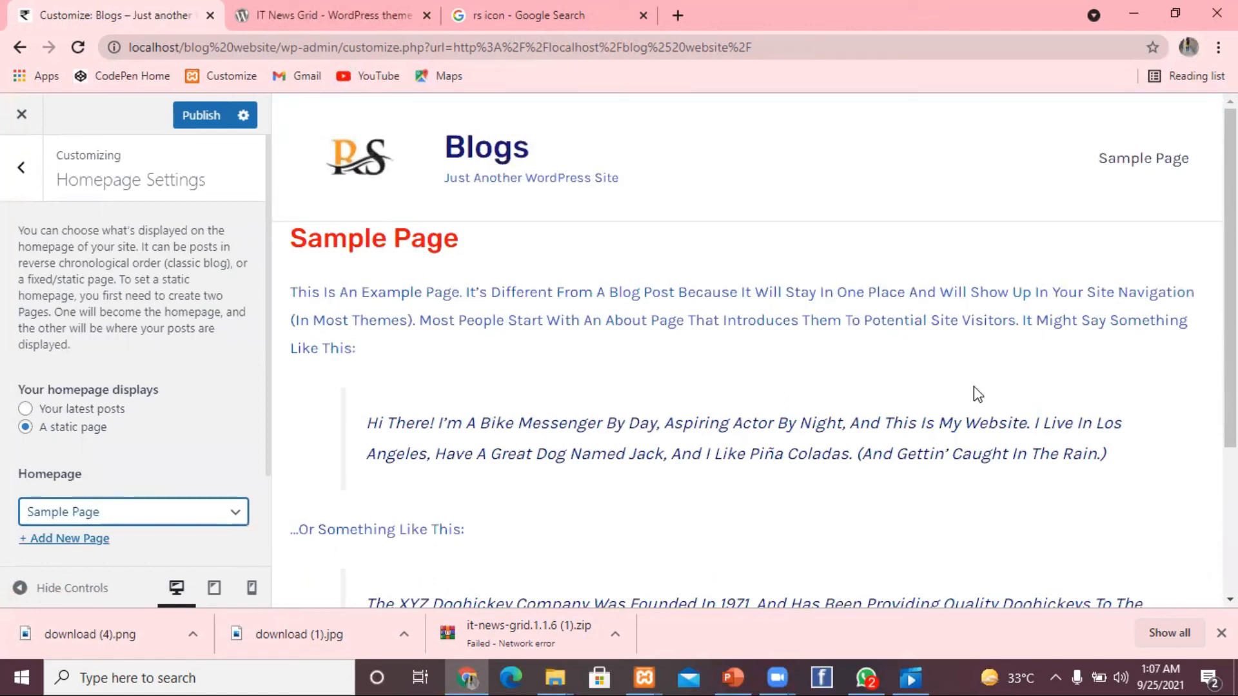
pyautogui.scroll(-3, 748, 351)
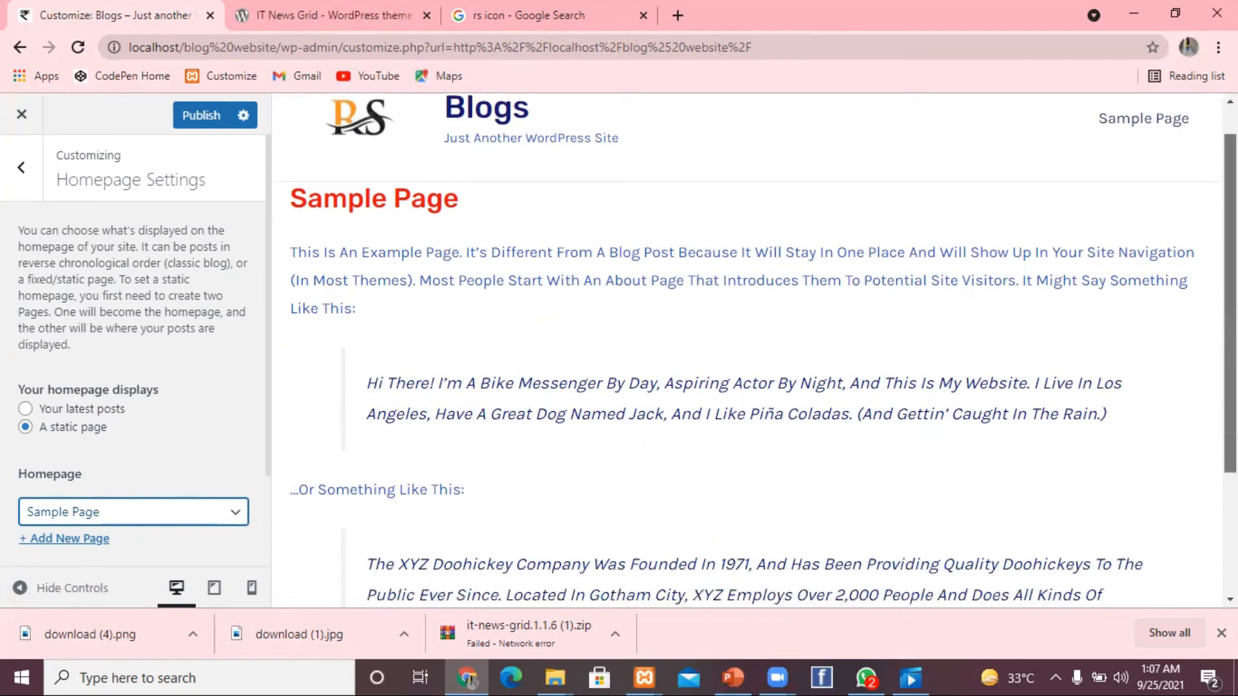
pyautogui.scroll(3, 648, 448)
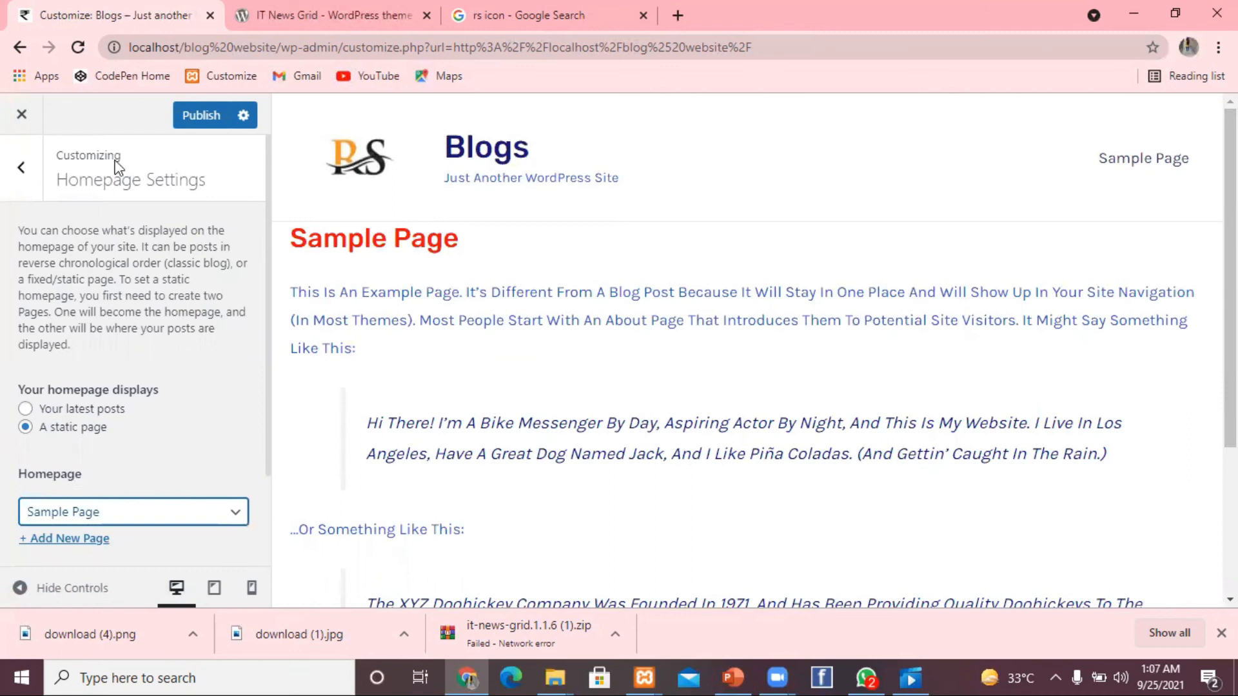
pyautogui.click(205, 115)
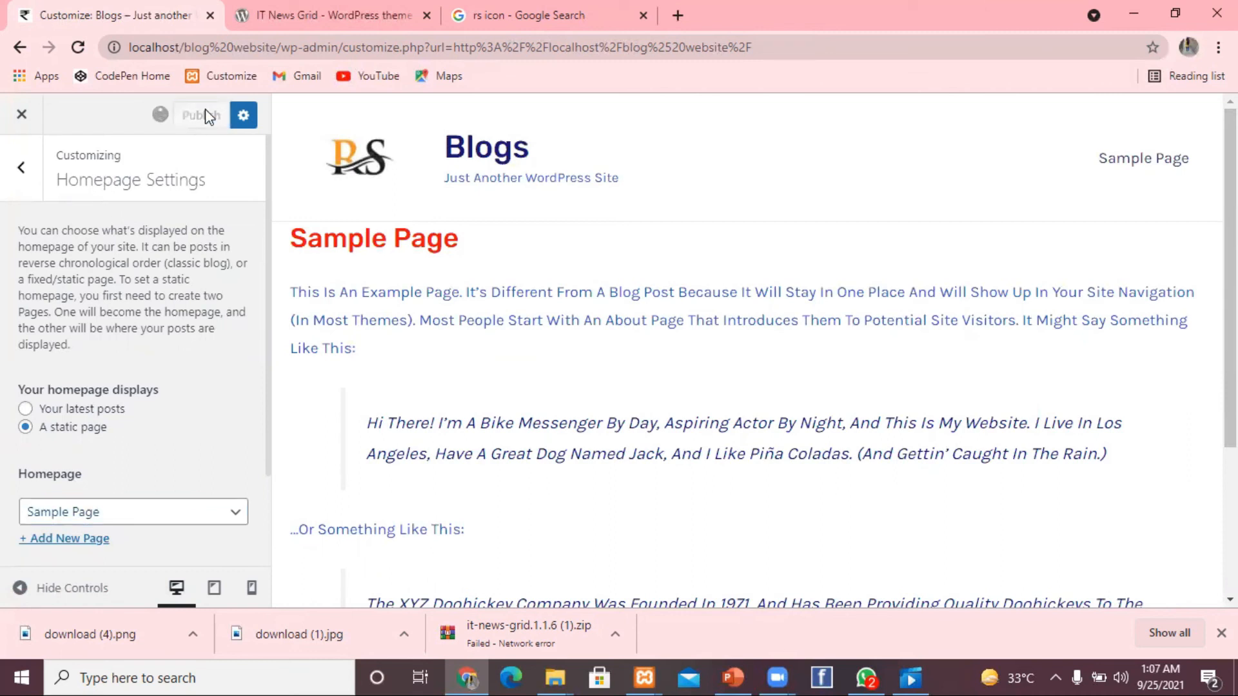
pyautogui.click(21, 167)
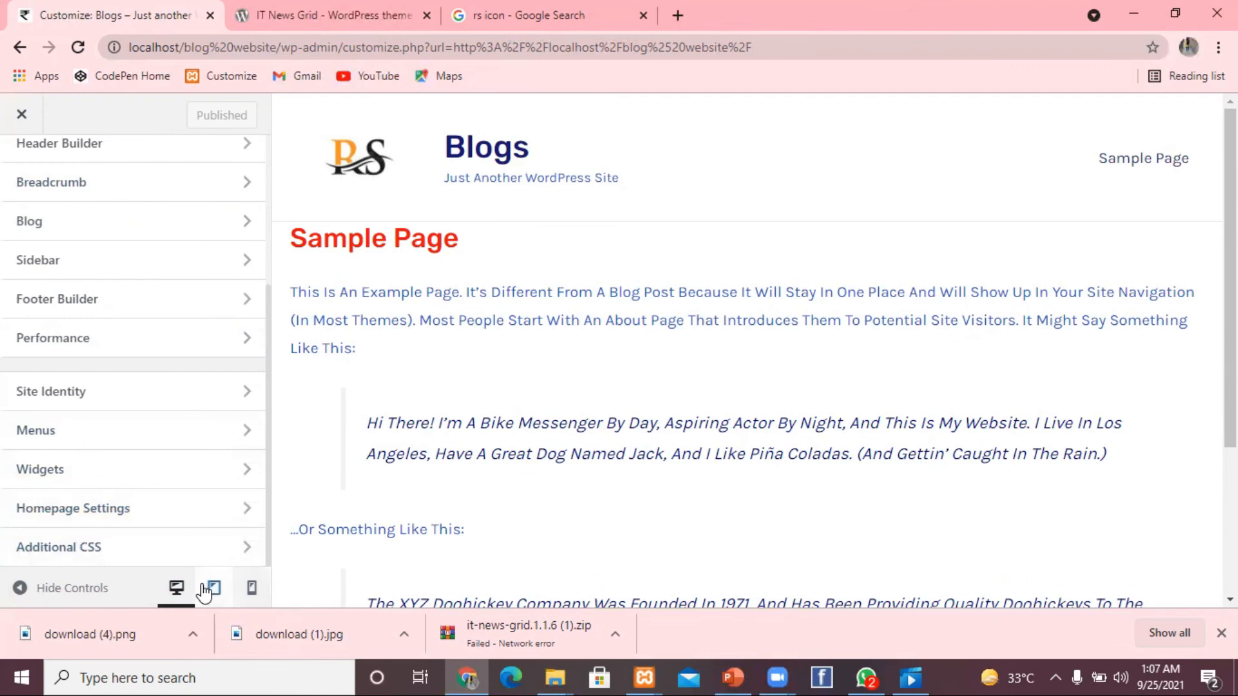
# Preview the site in tablet and mobile sizes, and switch back to the desktop preview
pyautogui.click(213, 588)
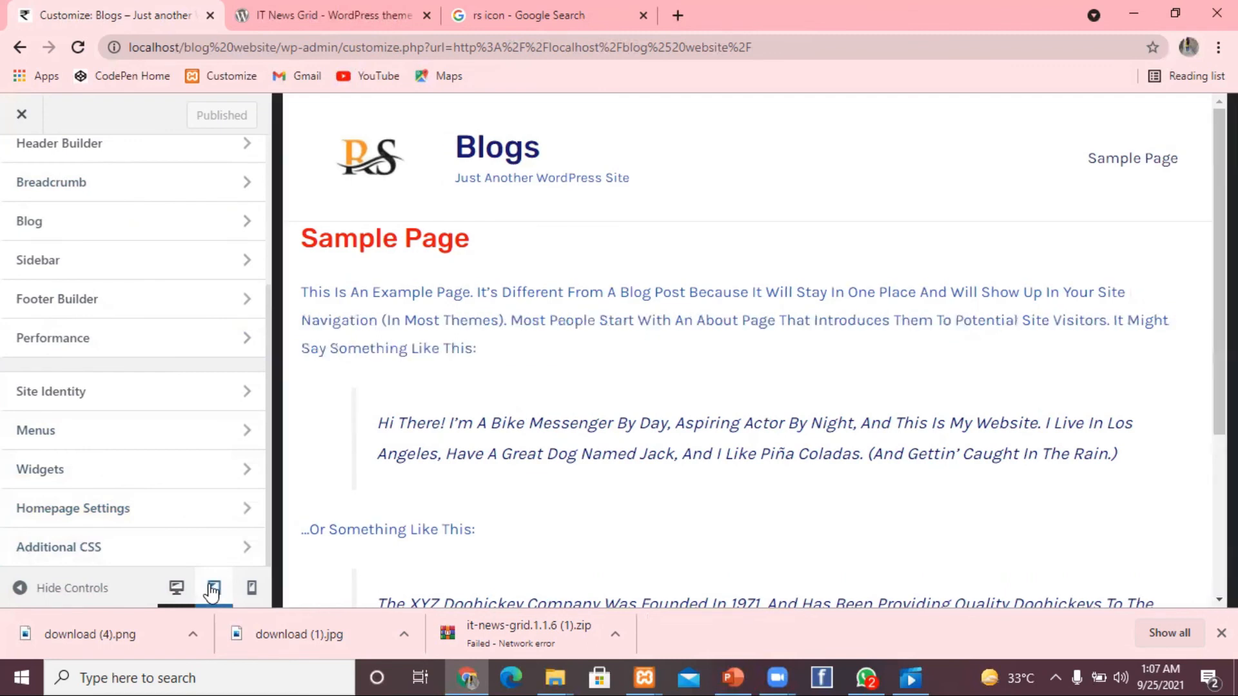
pyautogui.click(252, 590)
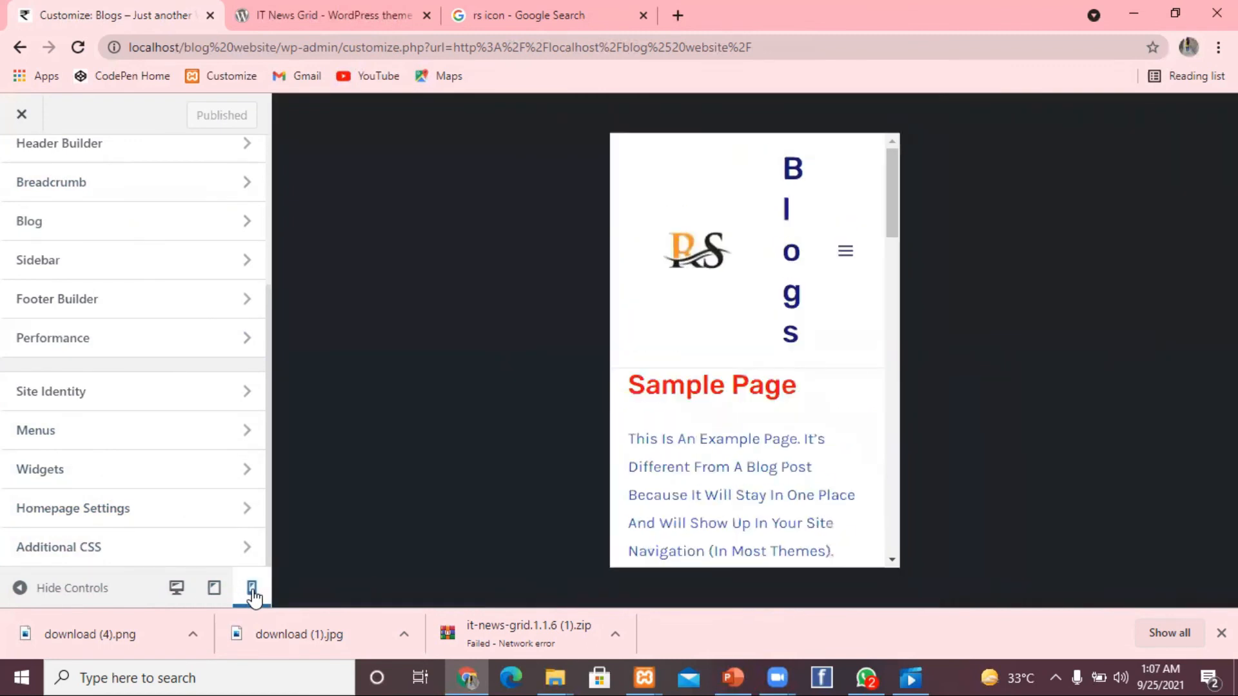
pyautogui.click(213, 588)
pyautogui.click(176, 590)
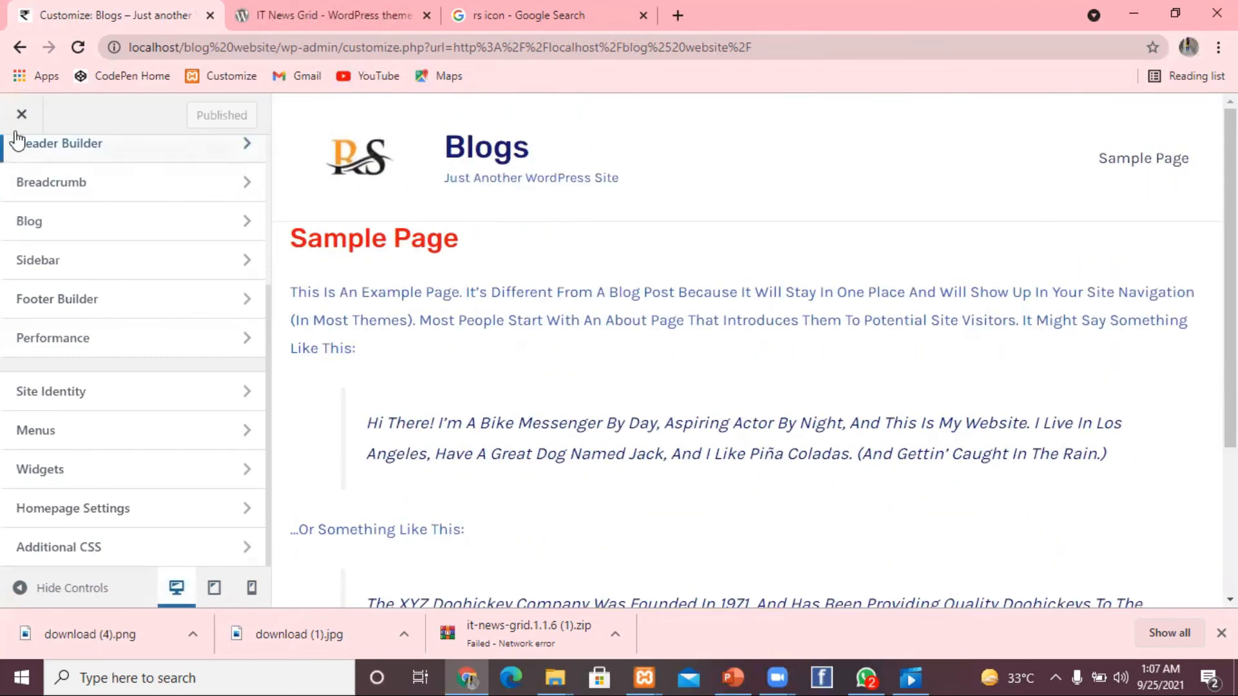
# Return to the start of the customizer options and dismiss the Windows Security notification
pyautogui.rightClick(273, 282)
pyautogui.scroll(2, 263, 219)
pyautogui.scroll(5, 263, 219)
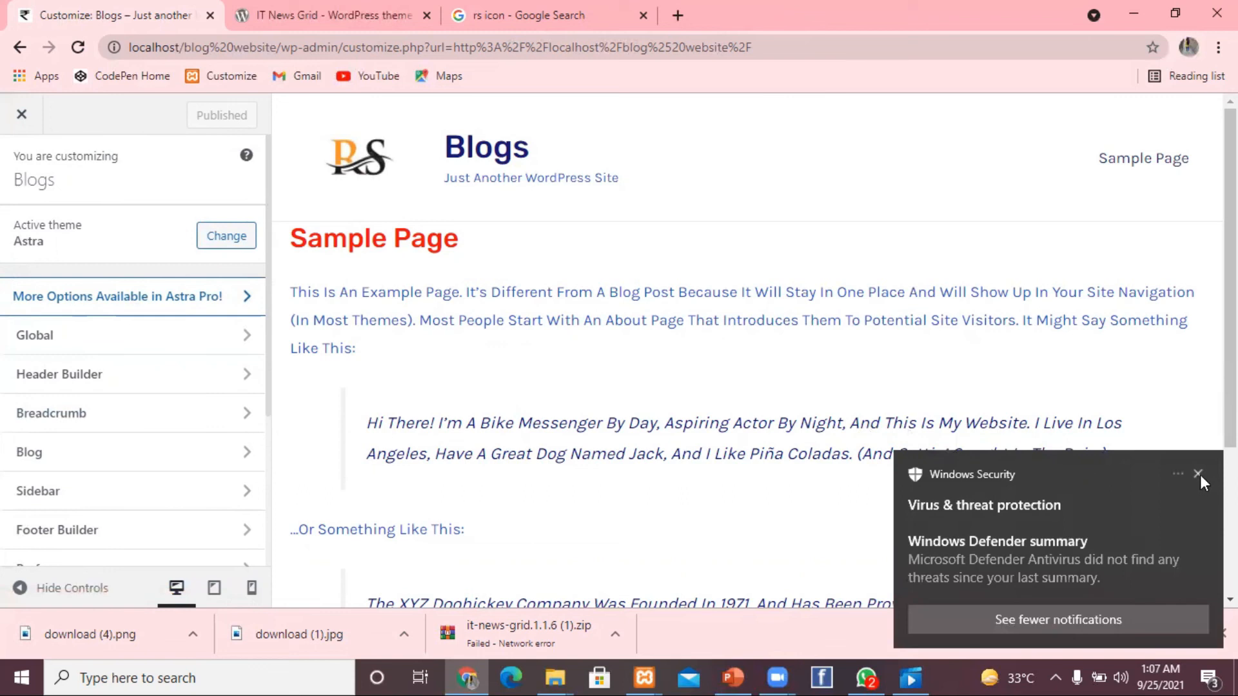
pyautogui.click(1199, 475)
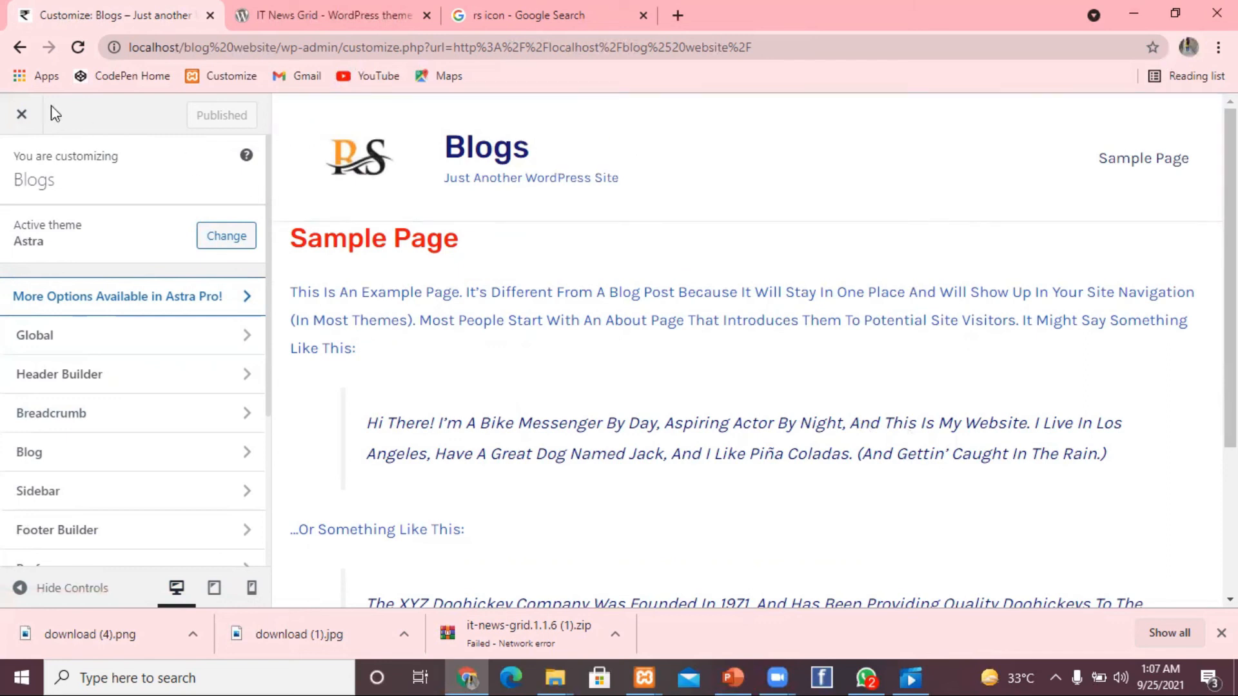
# Close the customizer and review the live homepage down to its footer
pyautogui.click(22, 115)
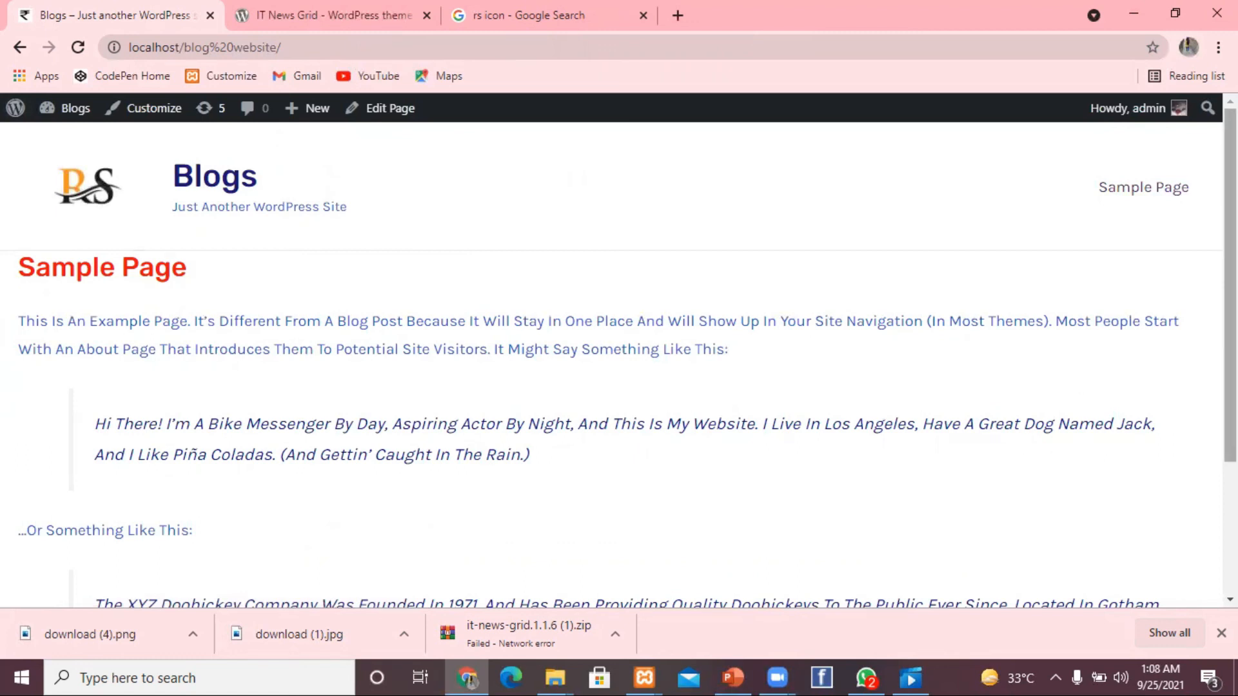
pyautogui.scroll(-2, 619, 361)
pyautogui.scroll(-1, 619, 361)
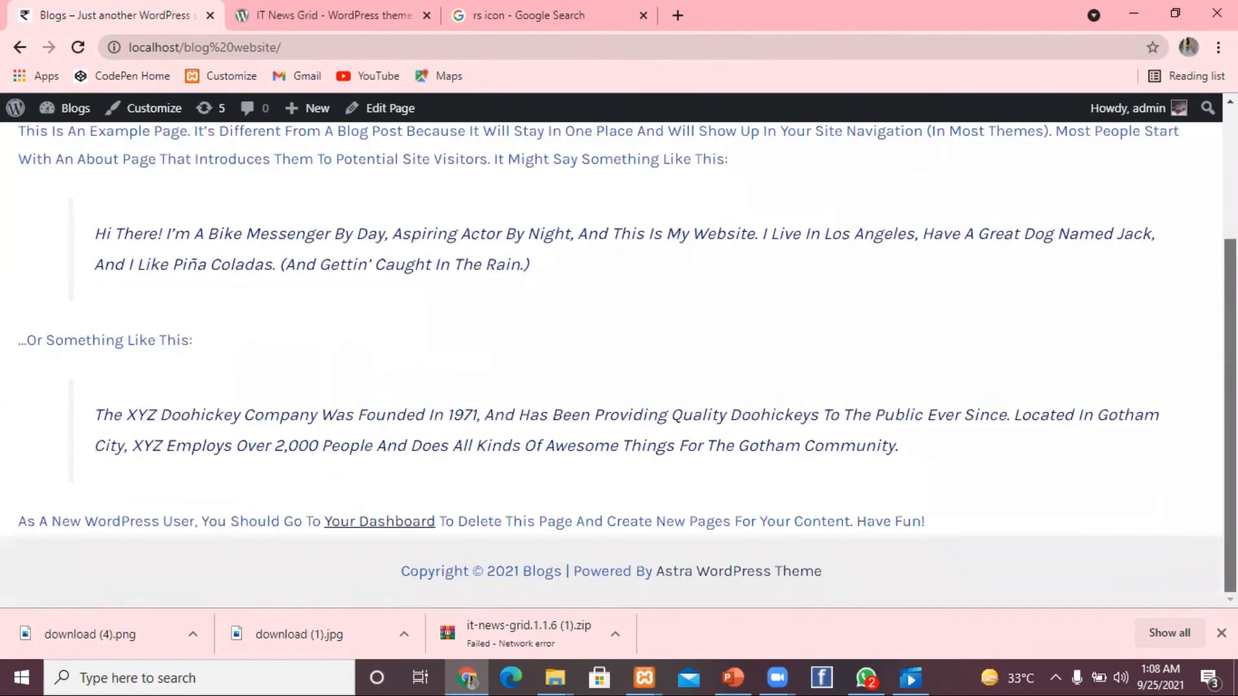
pyautogui.scroll(3, 619, 361)
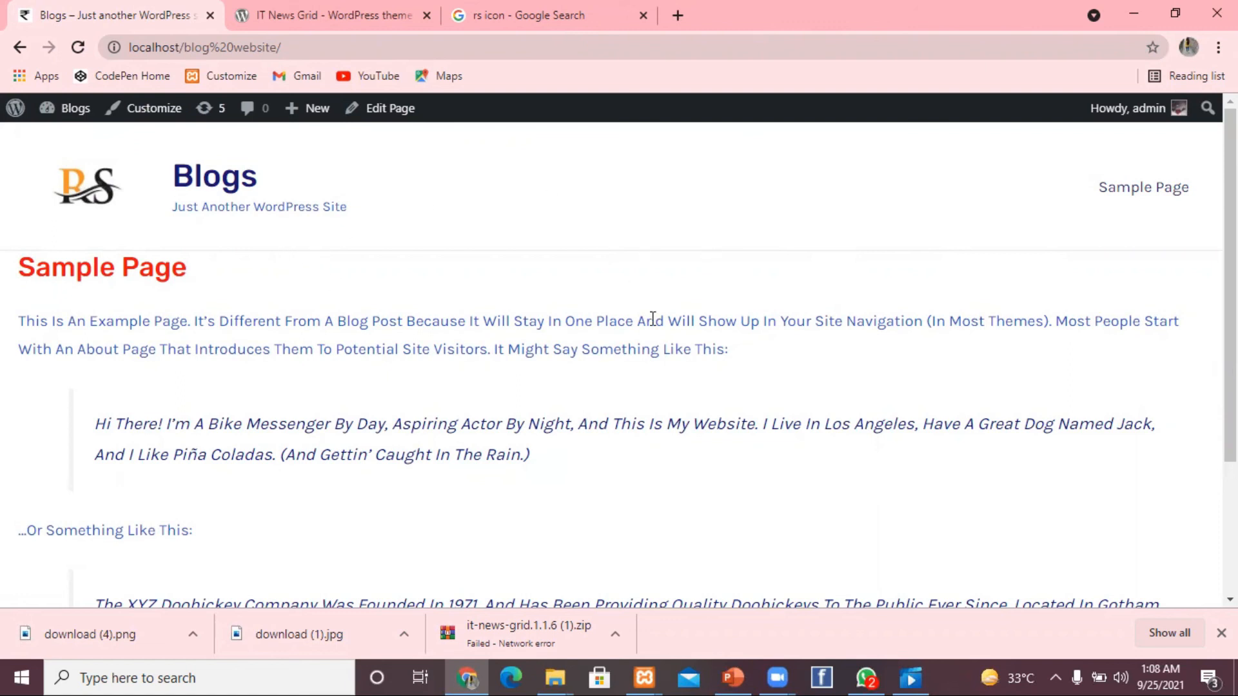
pyautogui.moveTo(1234, 206)
pyautogui.mouseDown()
pyautogui.moveTo(1234, 272)
pyautogui.moveTo(1234, 205)
pyautogui.mouseUp()
pyautogui.tripleClick(724, 127)
pyautogui.click(724, 128)
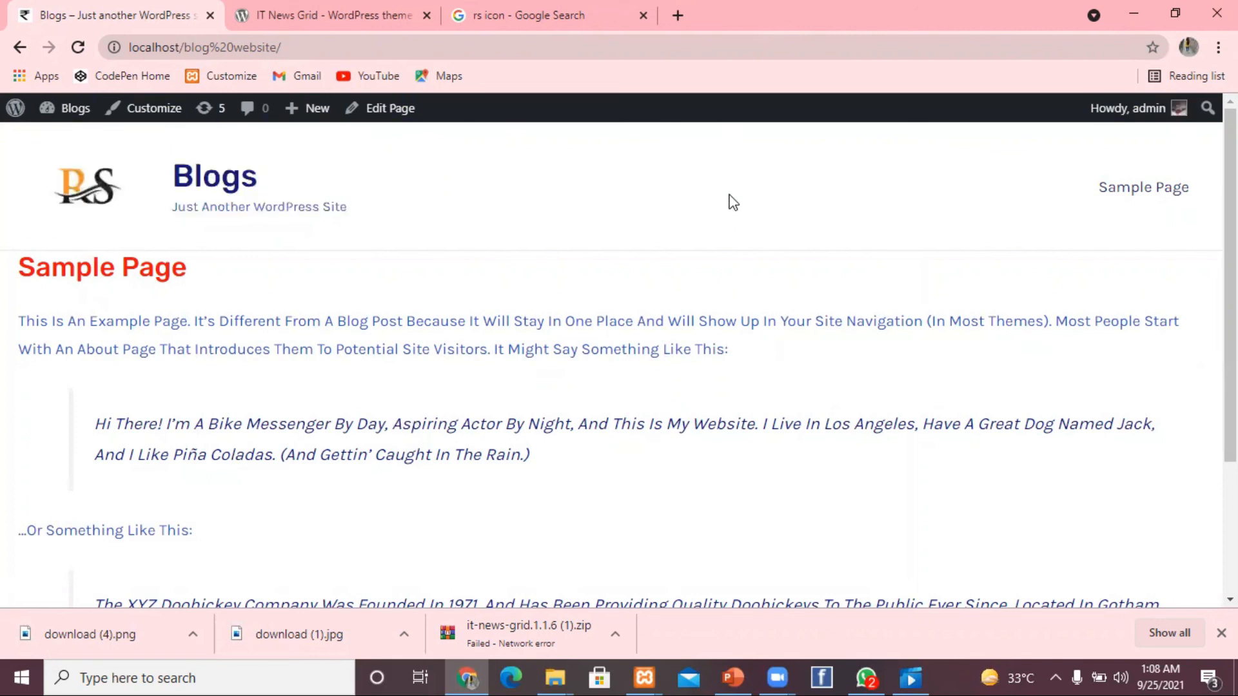